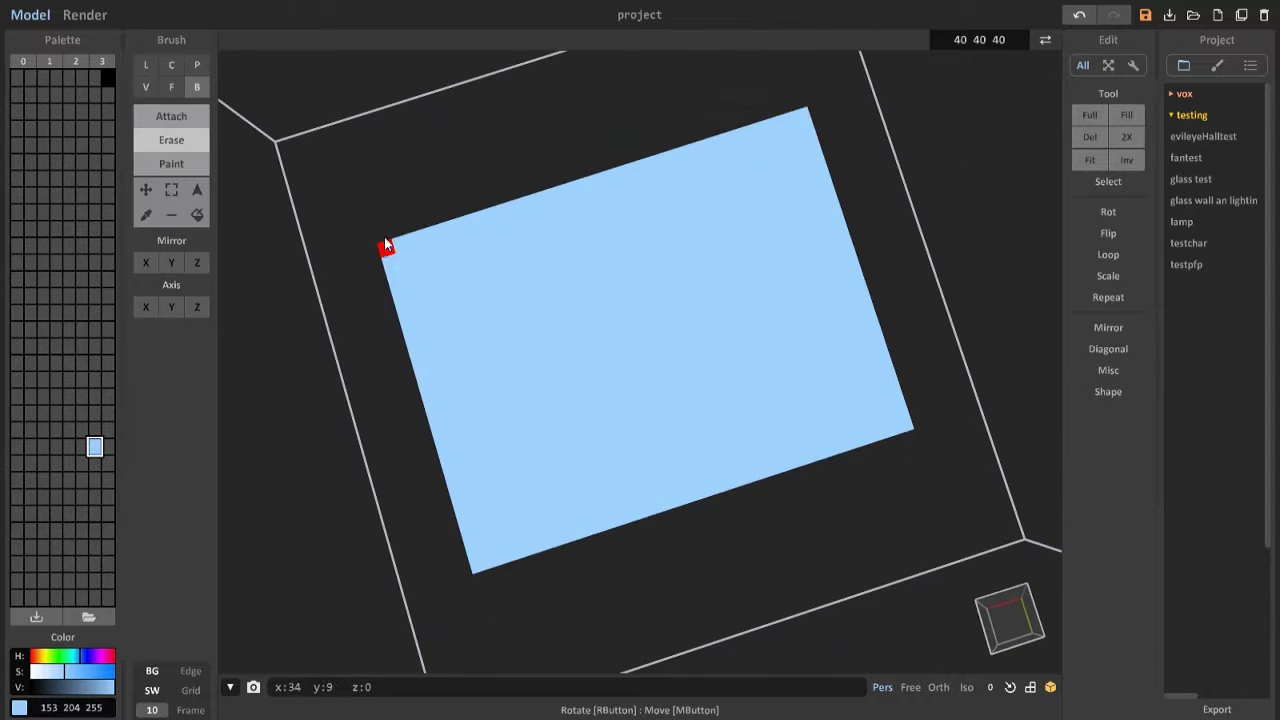
Step: Add a one-voxel-high rim around the slab's upper edge with the Line brush
right_drag(503, 566, 298, 112)
key(l)
mouse_move(514, 66)
mouse_down()
mouse_move(349, 471)
mouse_move(751, 591)
mouse_up()
mouse_move(751, 591)
right_down()
mouse_move(963, 537)
mouse_move(895, 473)
mouse_move(803, 277)
mouse_move(500, 277)
mouse_move(471, 251)
mouse_move(652, 369)
mouse_move(714, 371)
mouse_move(620, 354)
mouse_move(447, 268)
right_up()
key(e)
key(ctrl+z)
Step: Erase the rim along two adjacent sides of the slab with the Line brush
right_drag(644, 222, 586, 166)
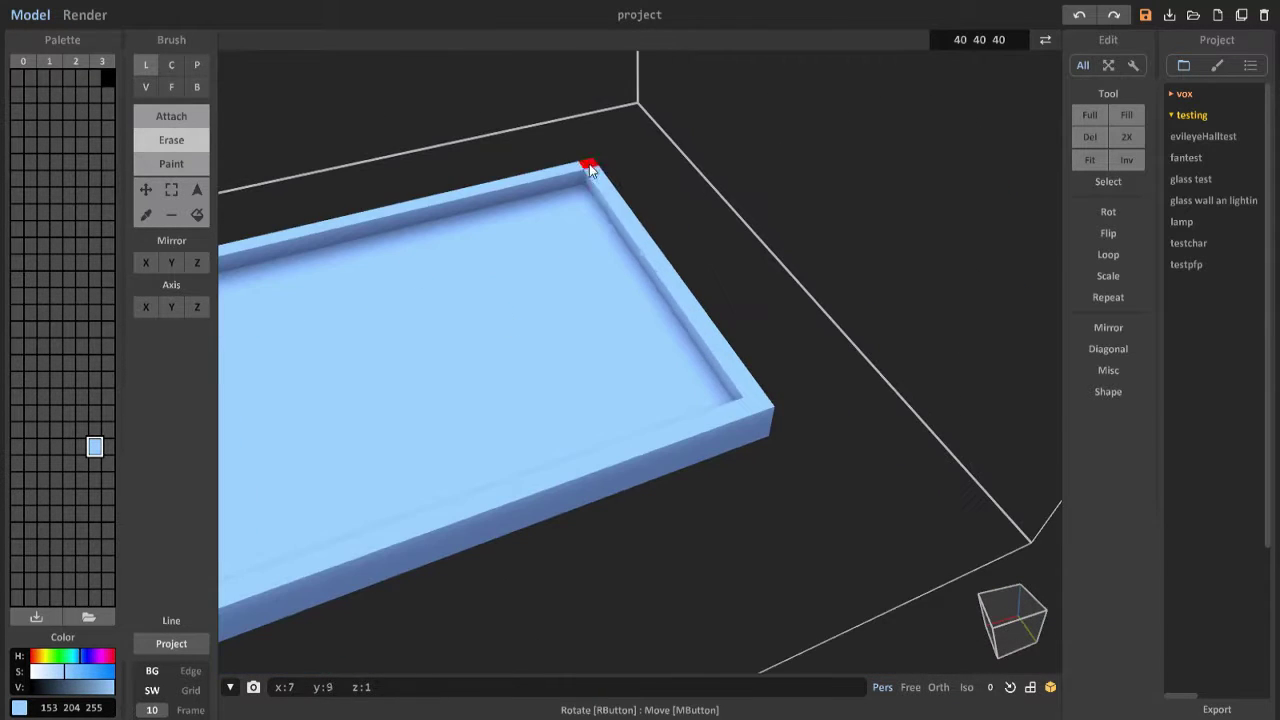
drag(586, 166, 693, 439)
right_drag(693, 439, 429, 503)
Step: Attach voxel lines along the two remaining rims to make them two voxels thick
key(a)
drag(760, 105, 958, 313)
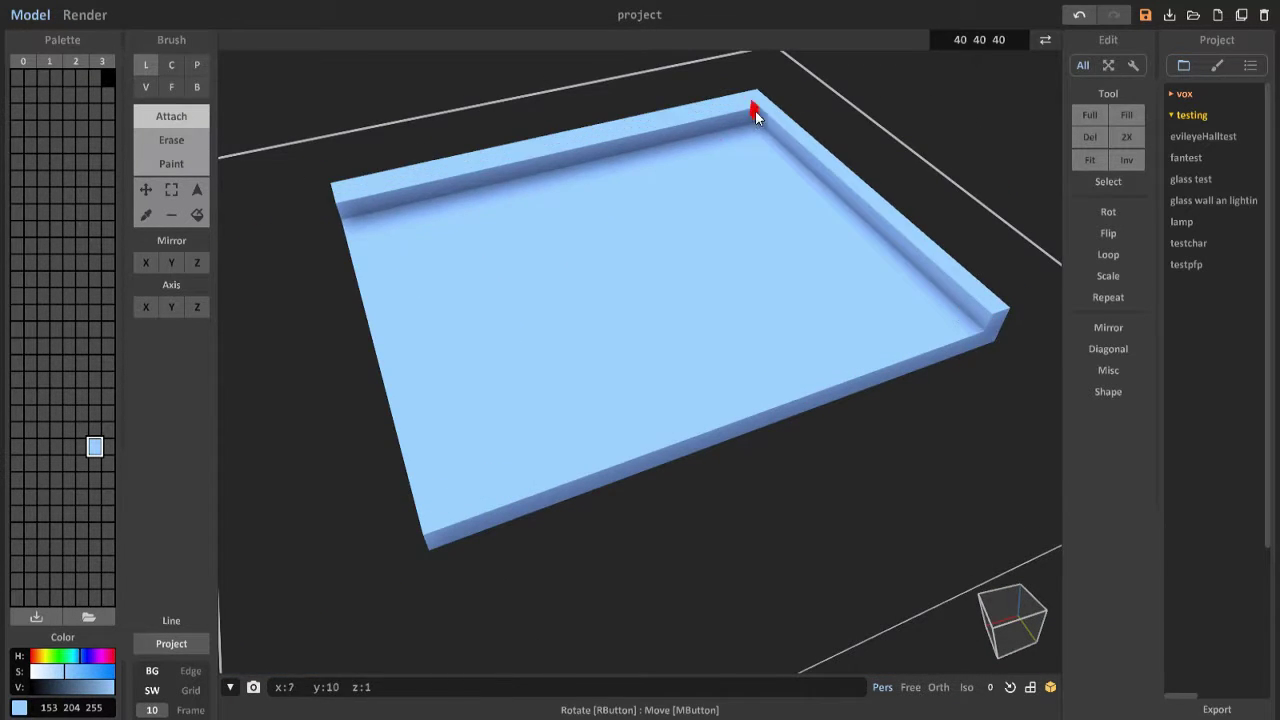
drag(757, 106, 929, 291)
mouse_move(929, 291)
right_down()
mouse_move(556, 403)
mouse_move(690, 260)
mouse_move(750, 229)
right_up()
scroll(556, 403, up, 3)
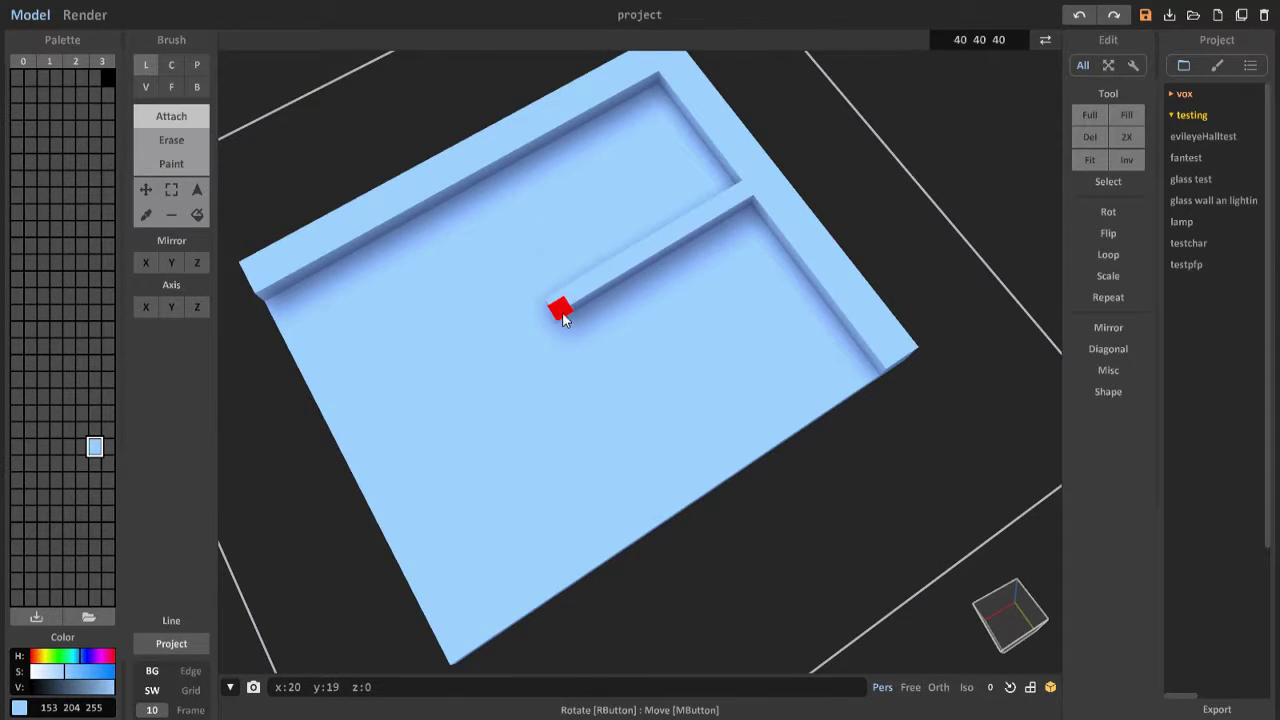
Step: Undo the dividing wall line on the floor and add a matching rim along a third side of the slab
right_drag(680, 463, 680, 354)
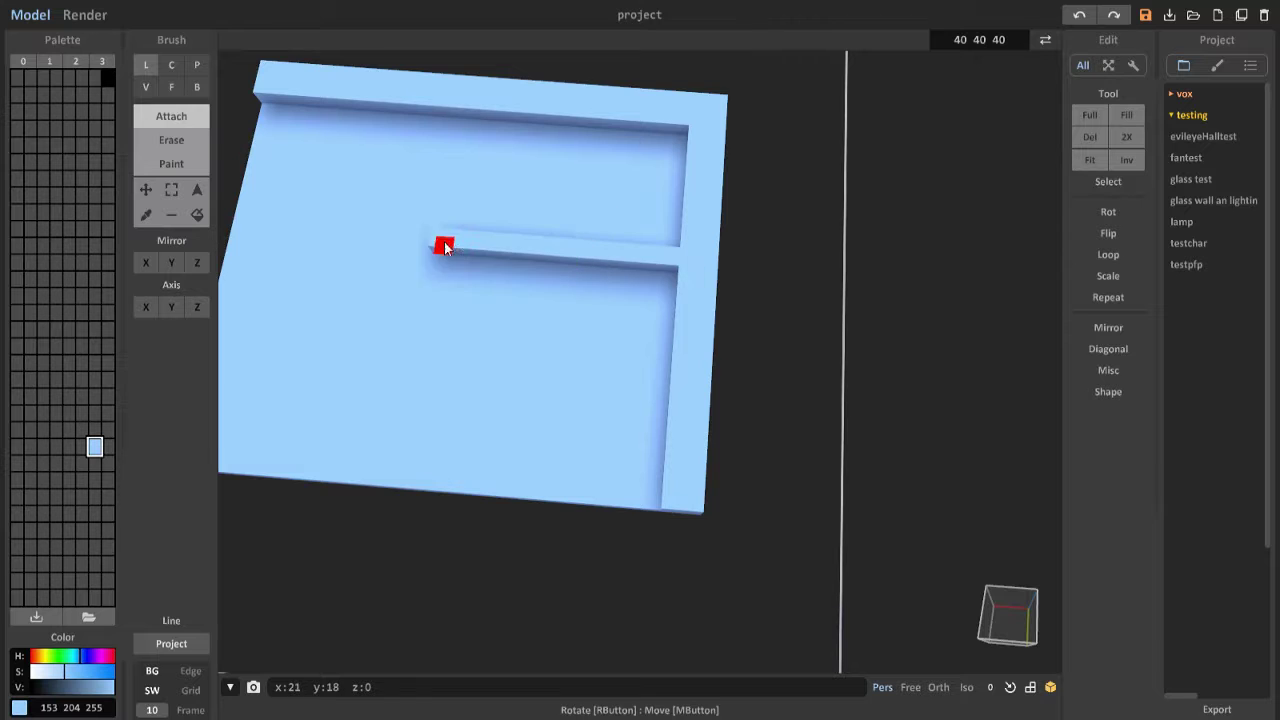
right_drag(445, 247, 600, 451)
key(ctrl+z)
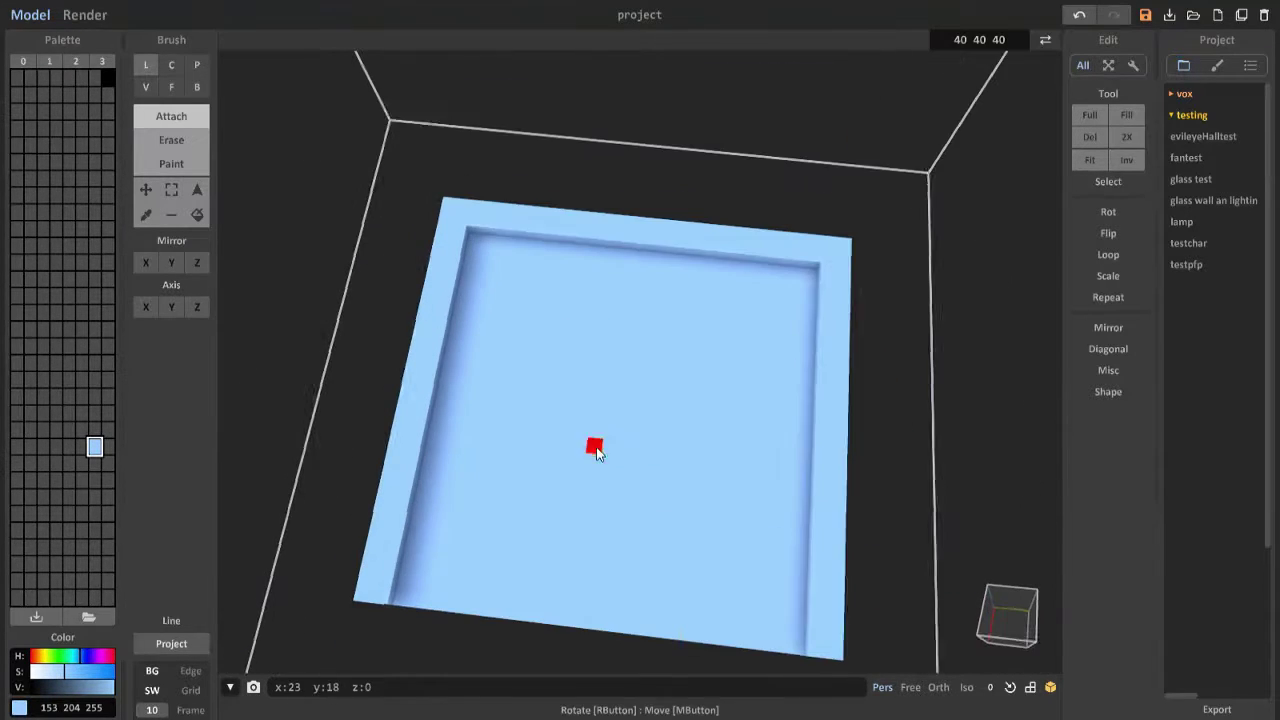
Step: Outline a small square room in the inner corner of the rim with attached voxel lines
drag(812, 355, 716, 350)
right_drag(702, 333, 771, 200)
scroll(563, 257, up, 3)
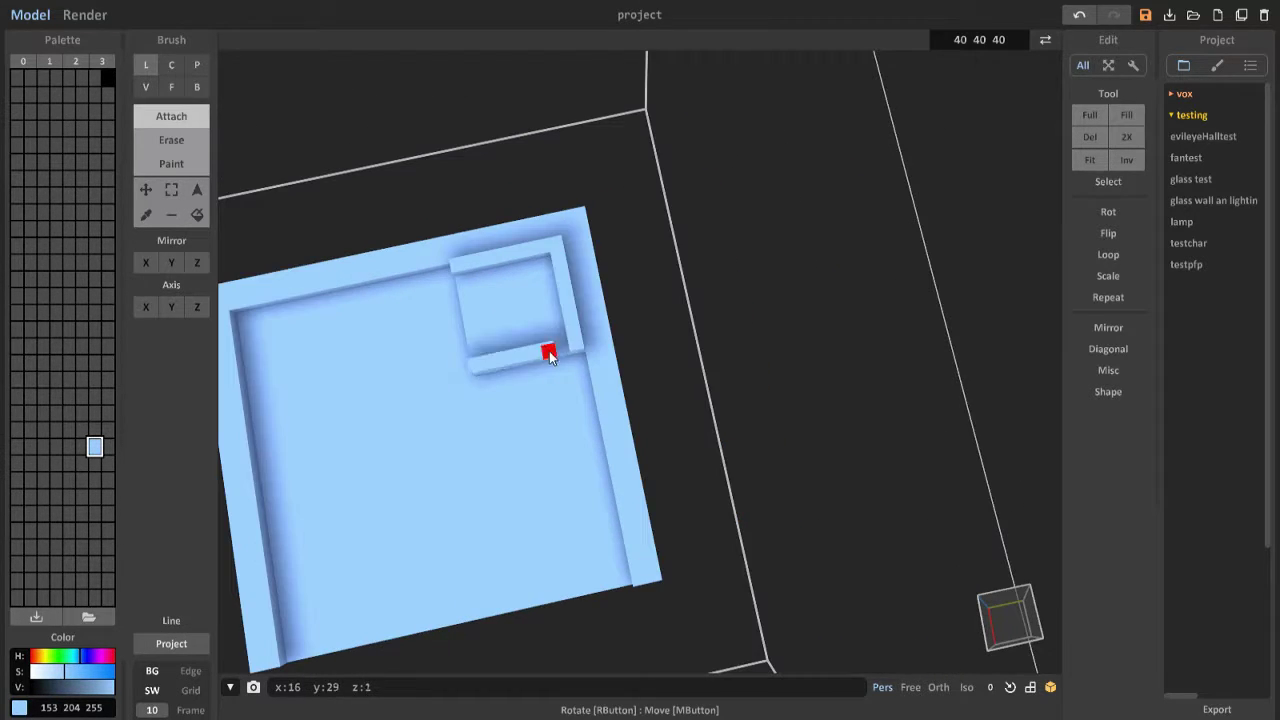
scroll(585, 330, down, 2)
key(ctrl+z)
Step: Outline a larger rectangular room in the middle of the floor, adjoining the small square's corner
right_drag(675, 420, 540, 318)
drag(538, 460, 660, 472)
middle_drag(660, 472, 692, 399)
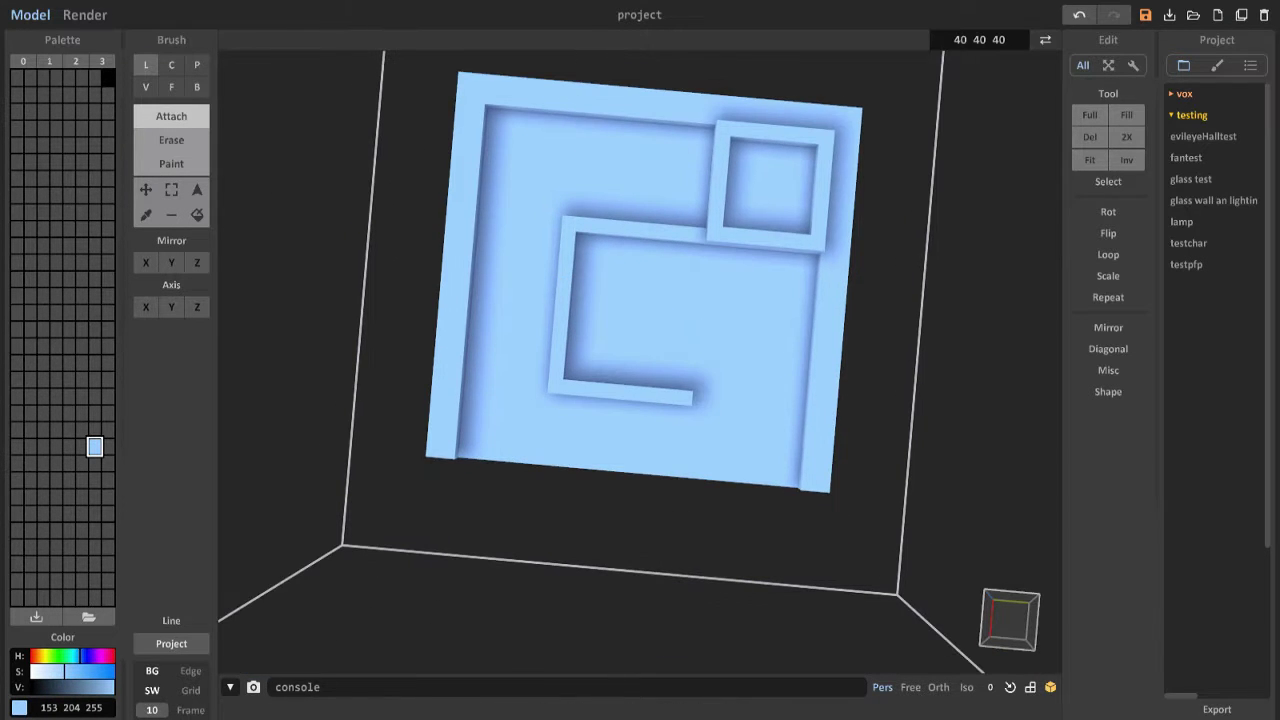
right_drag(692, 399, 703, 440)
Step: Raise the two room outlines into solid blocks with the Face brush, the central one larger than the corner one
scroll(703, 440, up, 2)
mouse_move(659, 393)
right_down()
mouse_move(600, 366)
mouse_move(380, 143)
mouse_move(563, 271)
mouse_move(620, 220)
mouse_move(176, 166)
right_up()
key(f)
key(ctrl+z)
scroll(615, 243, up, 1)
scroll(615, 243, down, 2)
Step: Erase the lowest voxel row around the central block's base with the Line brush to undercut it
key(l)
mouse_move(198, 117)
right_down()
mouse_move(649, 371)
mouse_move(807, 369)
right_up()
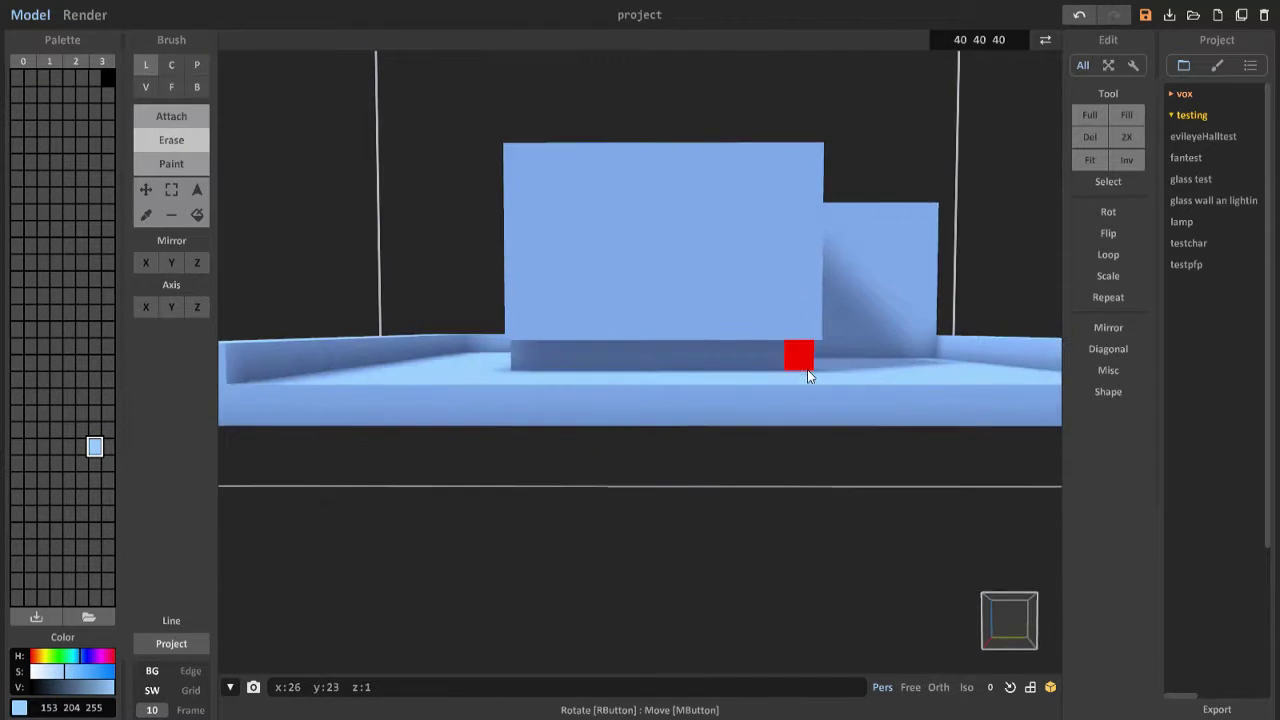
right_drag(677, 363, 373, 258)
key(l)
drag(505, 322, 784, 318)
Step: Hollow out the central block from its top face, leaving walls and a floor
key(l)
mouse_move(641, 328)
right_down()
mouse_move(657, 603)
mouse_move(498, 252)
right_up()
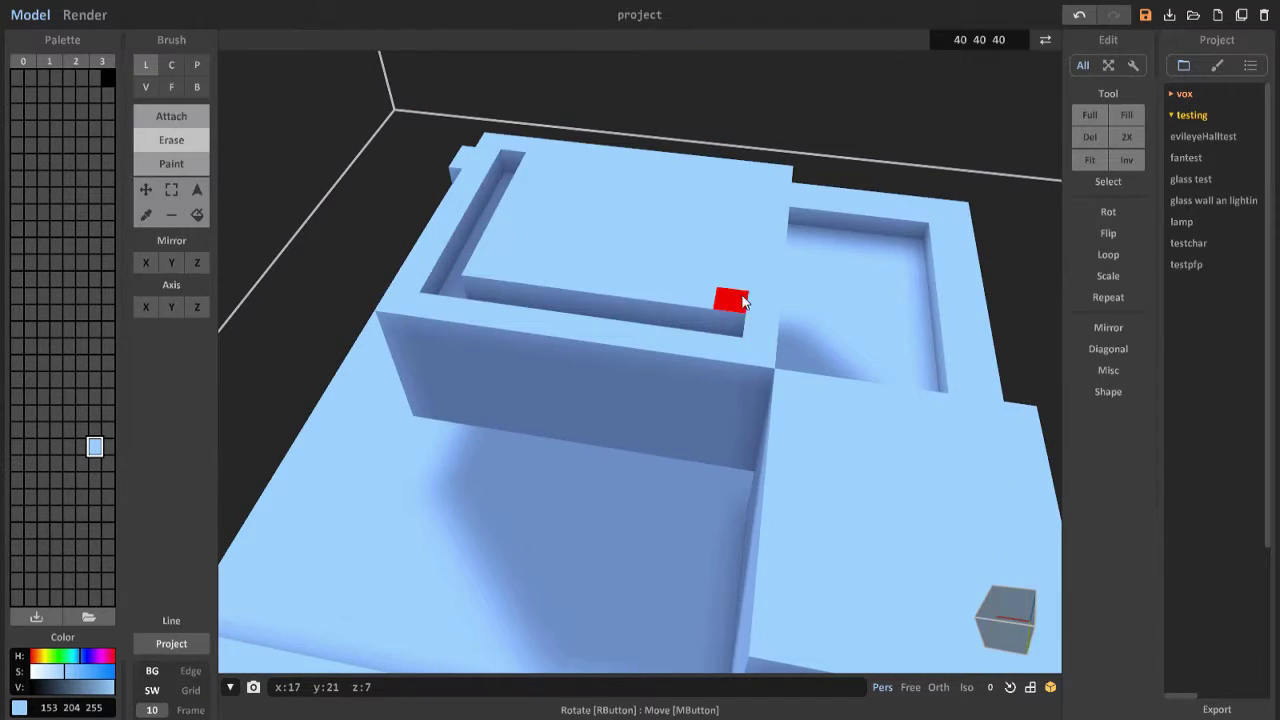
key(f)
mouse_move(345, 160)
right_down()
mouse_move(597, 343)
mouse_move(729, 286)
mouse_move(294, 209)
mouse_move(781, 272)
mouse_move(745, 392)
mouse_move(871, 266)
mouse_move(963, 324)
mouse_move(812, 388)
mouse_move(502, 180)
right_up()
Step: Attach blocky furniture inside the hollow central room: a tall corner piece, a stepped piece along one wall and small blocks in the other corners
key(t)
key(l)
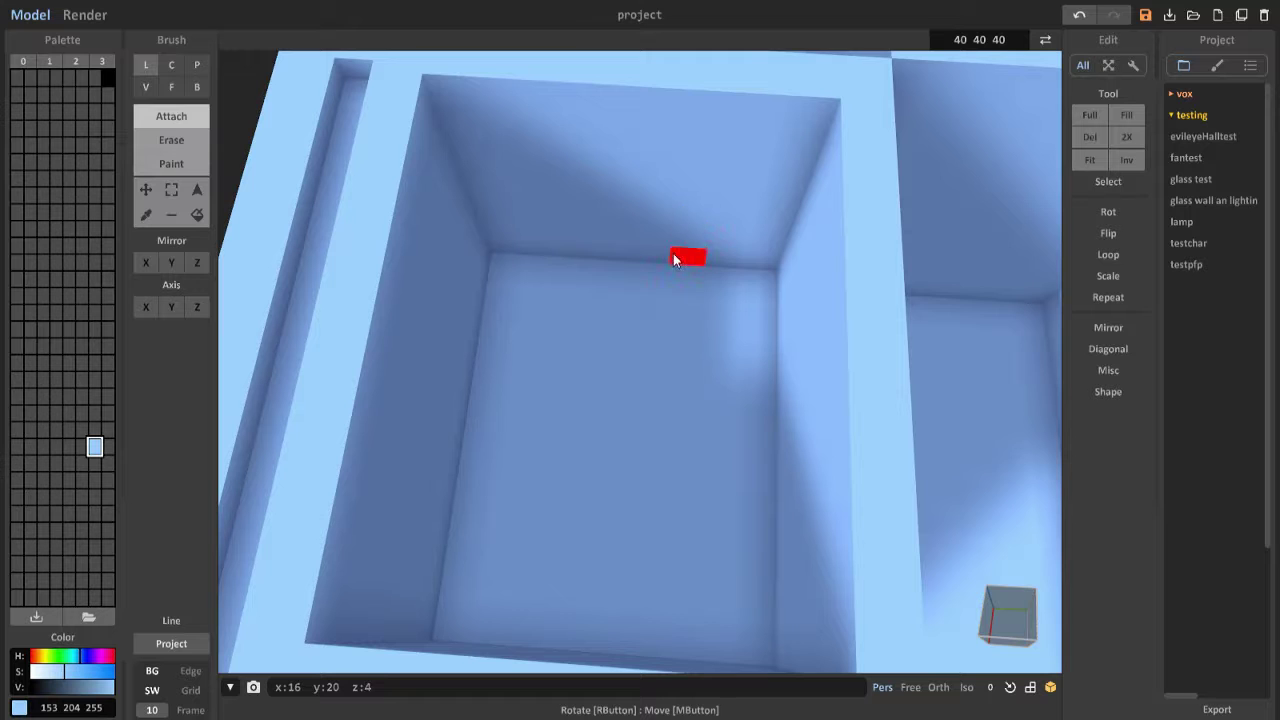
right_drag(775, 270, 550, 350)
click(497, 235)
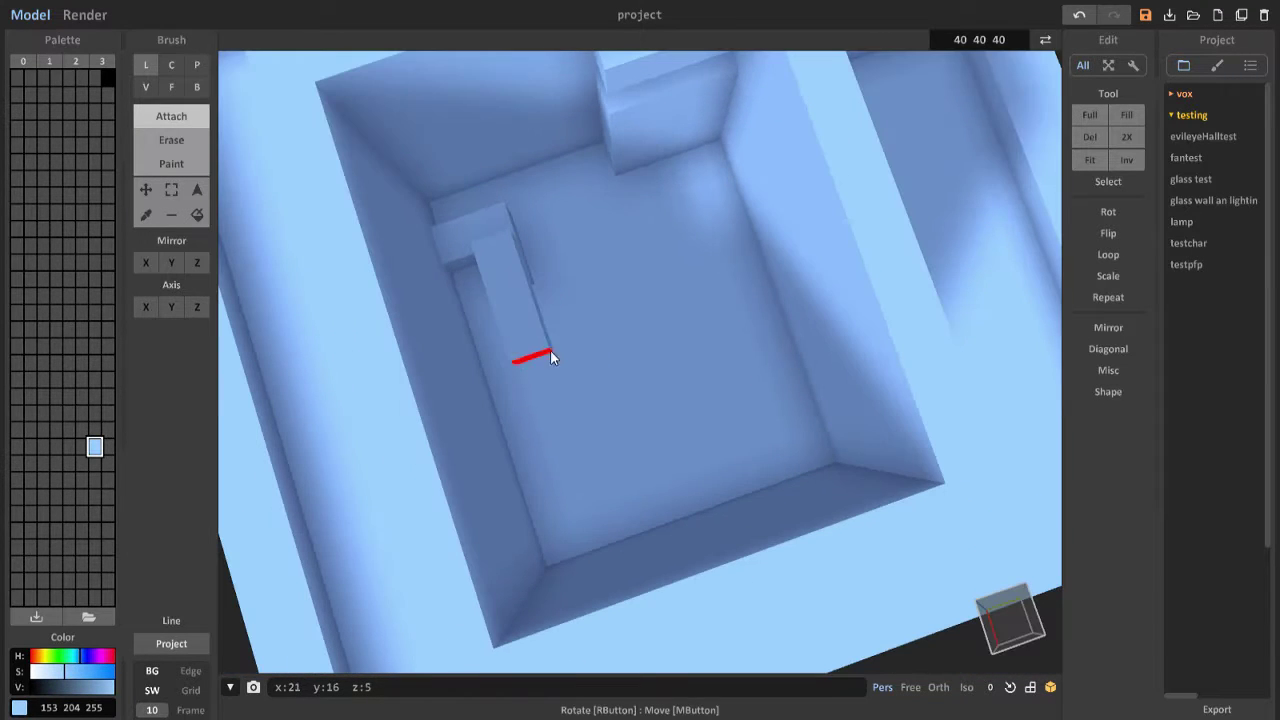
right_drag(314, 218, 683, 267)
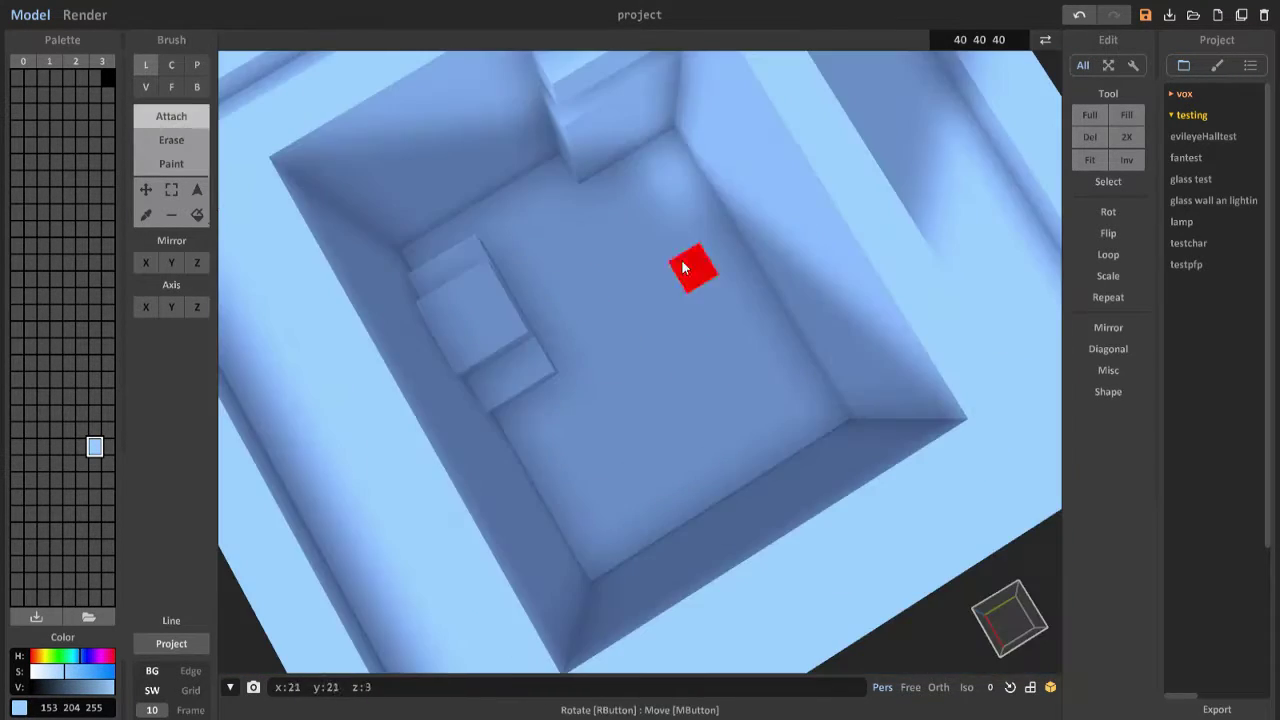
right_drag(465, 263, 705, 197)
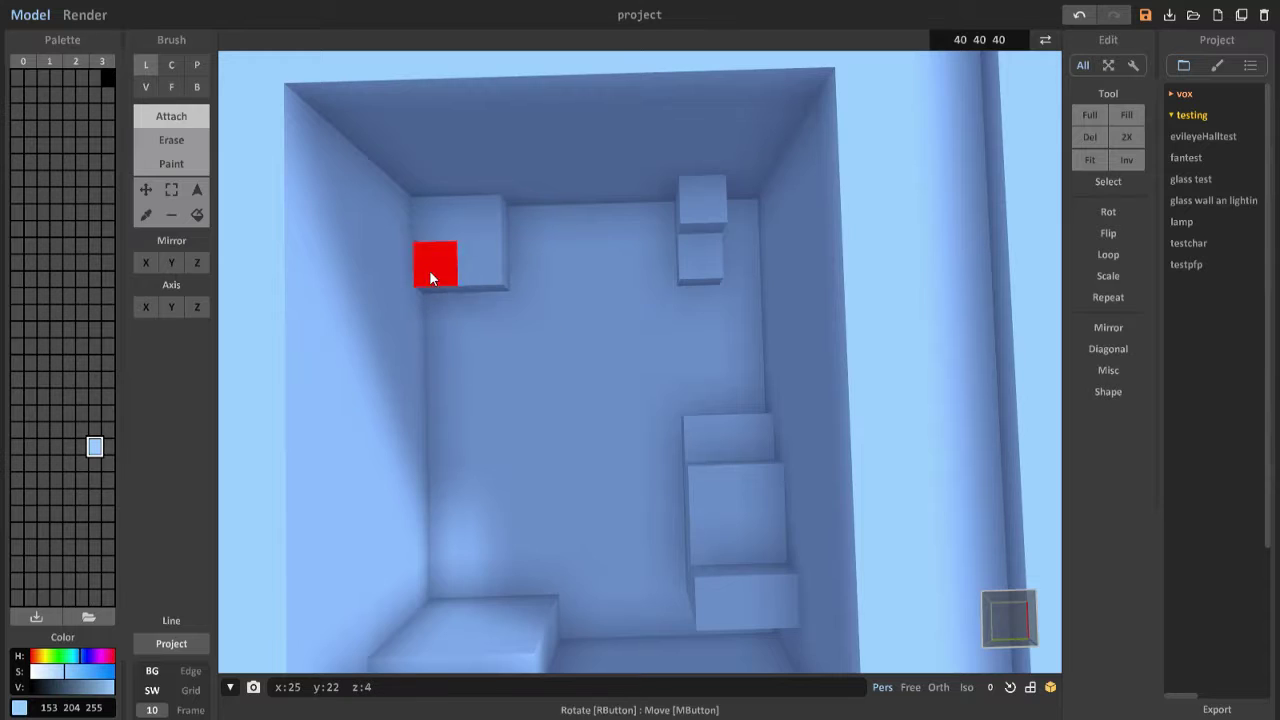
Step: Raise the outer rims into tall outer walls with the Face brush
mouse_move(429, 278)
right_down()
mouse_move(266, 314)
mouse_move(466, 549)
mouse_move(520, 430)
right_up()
click(171, 87)
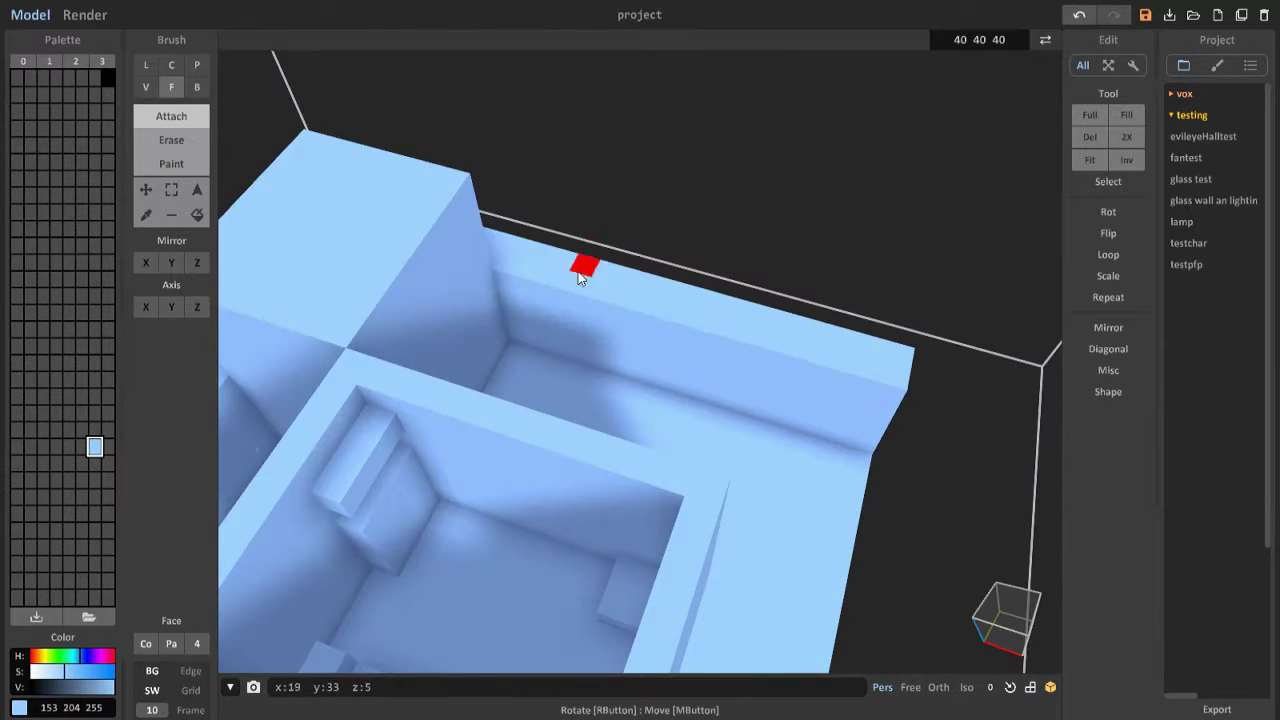
mouse_move(580, 278)
right_down()
mouse_move(514, 186)
mouse_move(634, 420)
mouse_move(462, 617)
right_up()
Step: Attach two upright pillars against the outer wall and a horizontal bar above the space between them
key(l)
scroll(603, 340, up, 3)
click(620, 329)
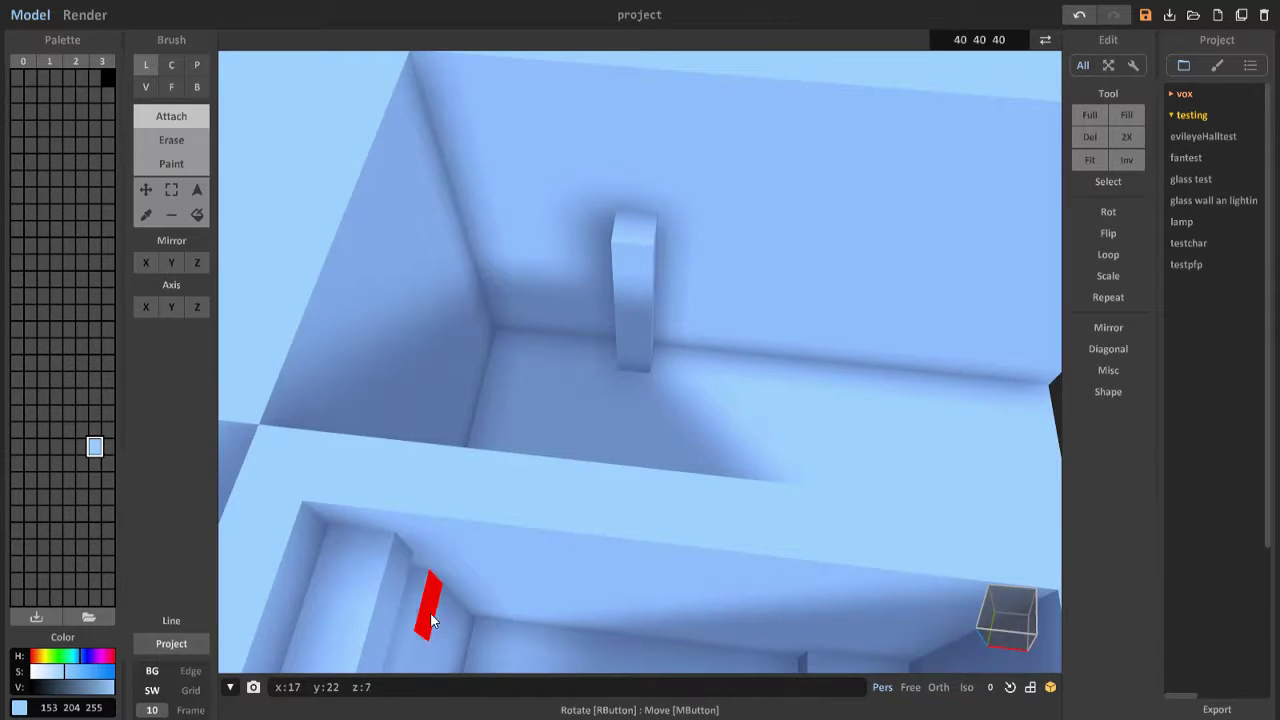
click(727, 397)
right_drag(727, 397, 707, 276)
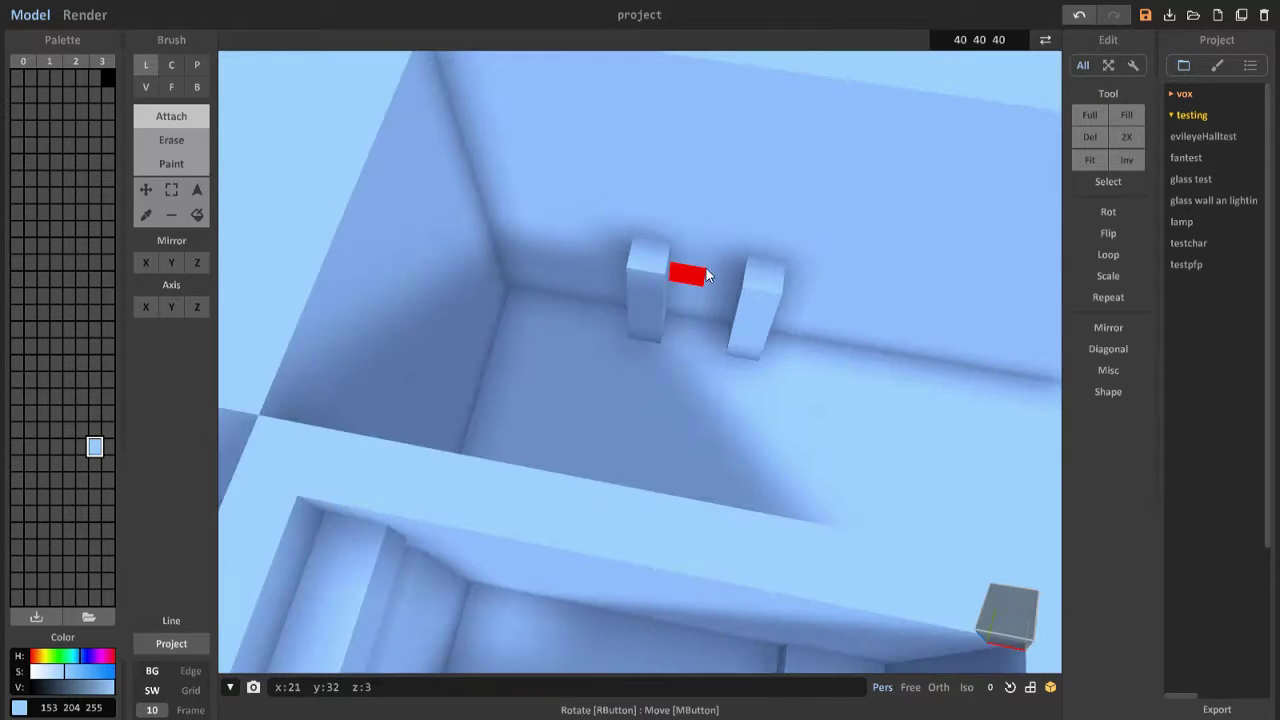
right_drag(788, 280, 743, 365)
drag(743, 365, 829, 314)
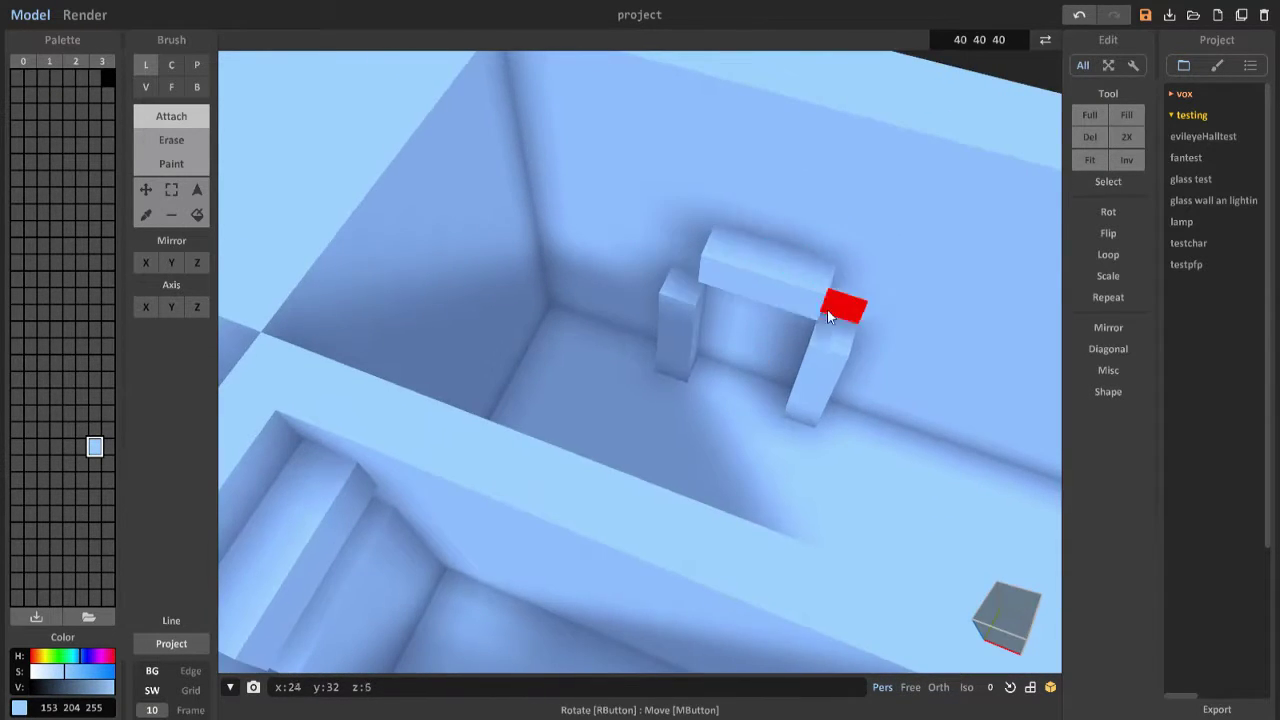
Step: Build a rounded frame from pillars, small cubes and a top bar against the wall in the far corner
scroll(651, 437, down, 5)
scroll(800, 452, up, 5)
scroll(760, 594, up, 10)
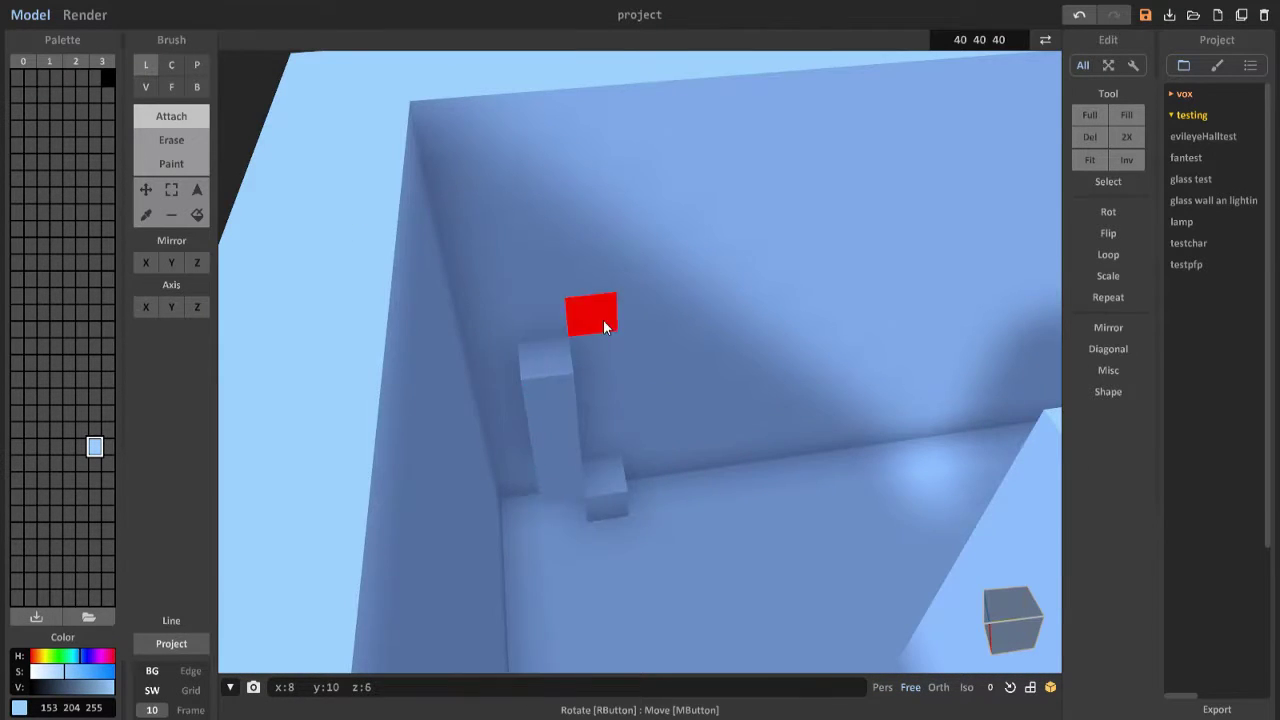
right_drag(603, 320, 682, 452)
Step: Form one large recess and two smaller stacked recesses in the long outer wall
right_drag(587, 405, 450, 330)
scroll(652, 222, down, 3)
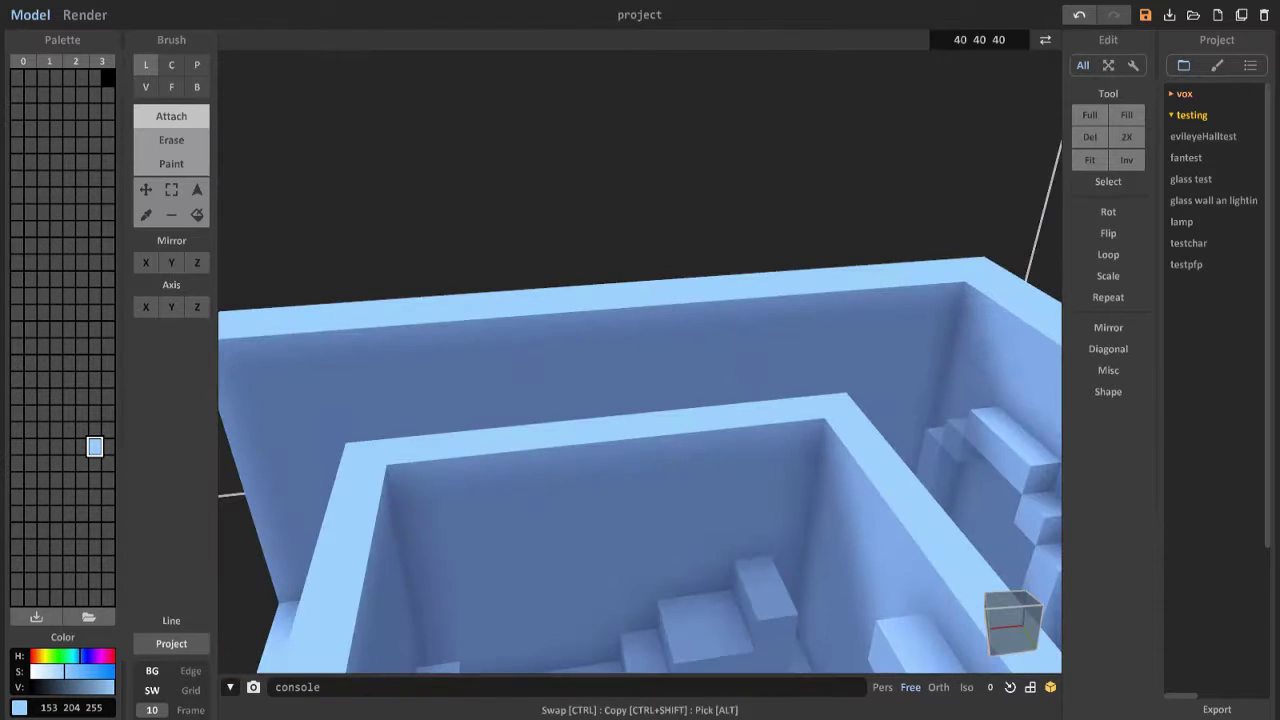
scroll(648, 380, down, 3)
scroll(670, 399, up, 5)
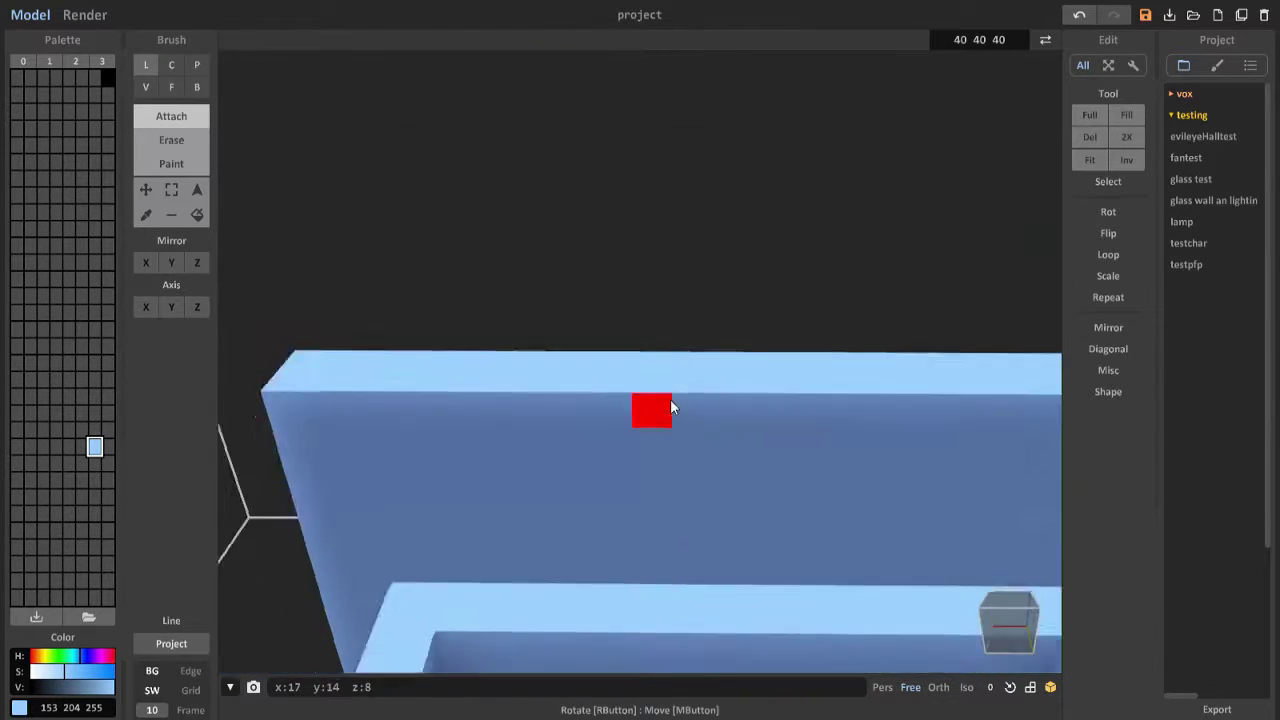
mouse_move(670, 399)
right_down()
mouse_move(651, 423)
mouse_move(633, 421)
mouse_move(529, 377)
mouse_move(491, 417)
mouse_move(470, 560)
right_up()
key(ctrl)
mouse_move(452, 440)
right_down()
mouse_move(654, 543)
mouse_move(677, 580)
mouse_move(615, 481)
right_up()
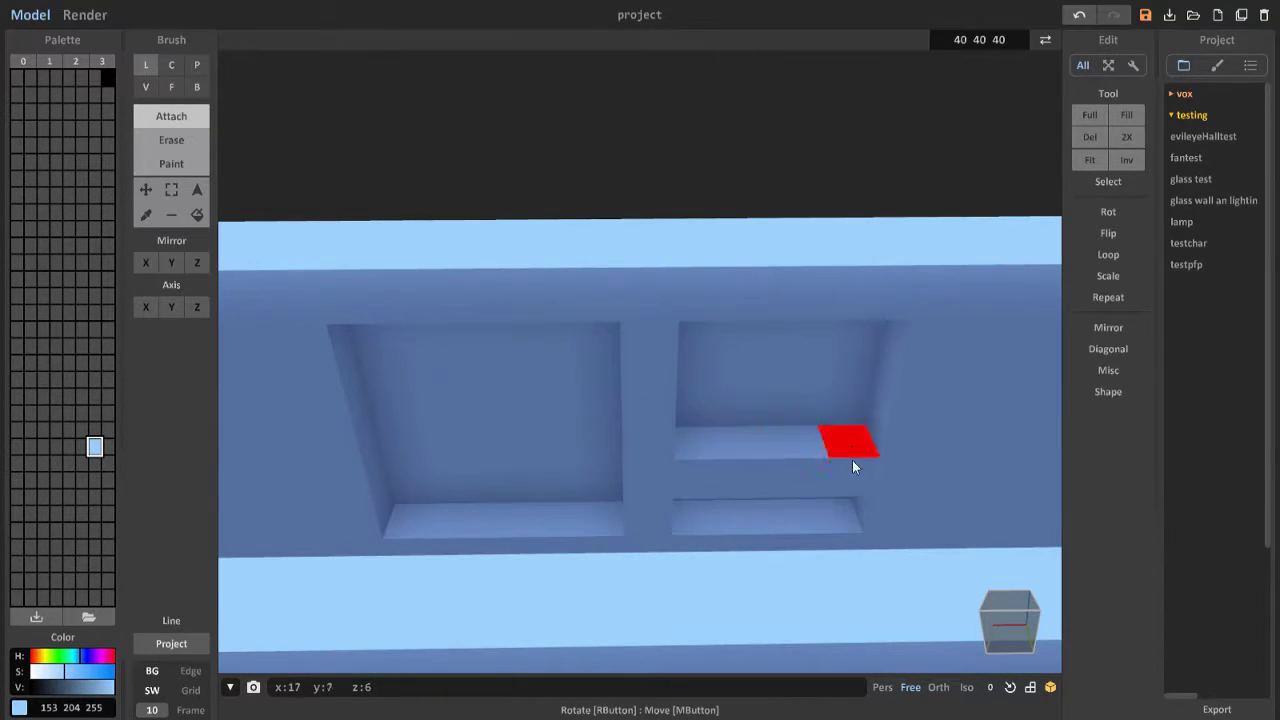
Step: Attach protruding rectangular blocks to the plain end of the recessed outer wall
right_drag(852, 460, 509, 229)
click(510, 232)
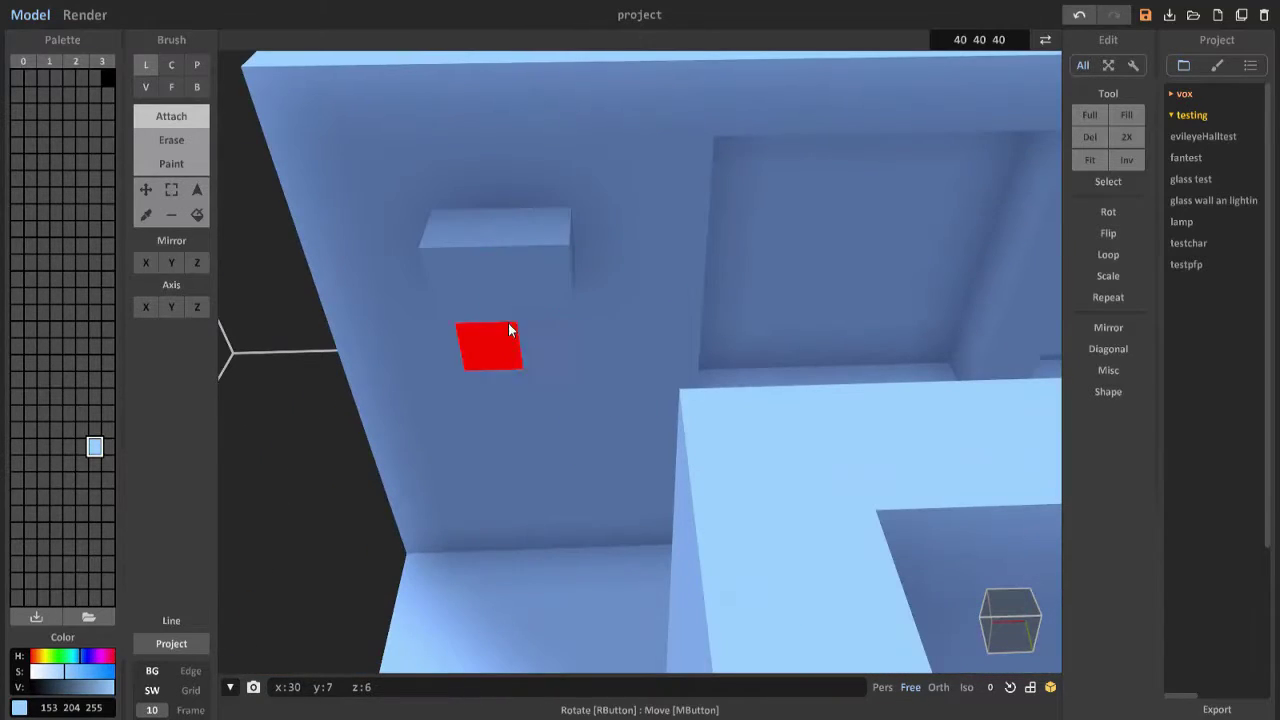
right_drag(546, 343, 627, 387)
Step: Erase the floor beneath the raised central room with the Face brush, keeping its corner legs
scroll(729, 434, up, 5)
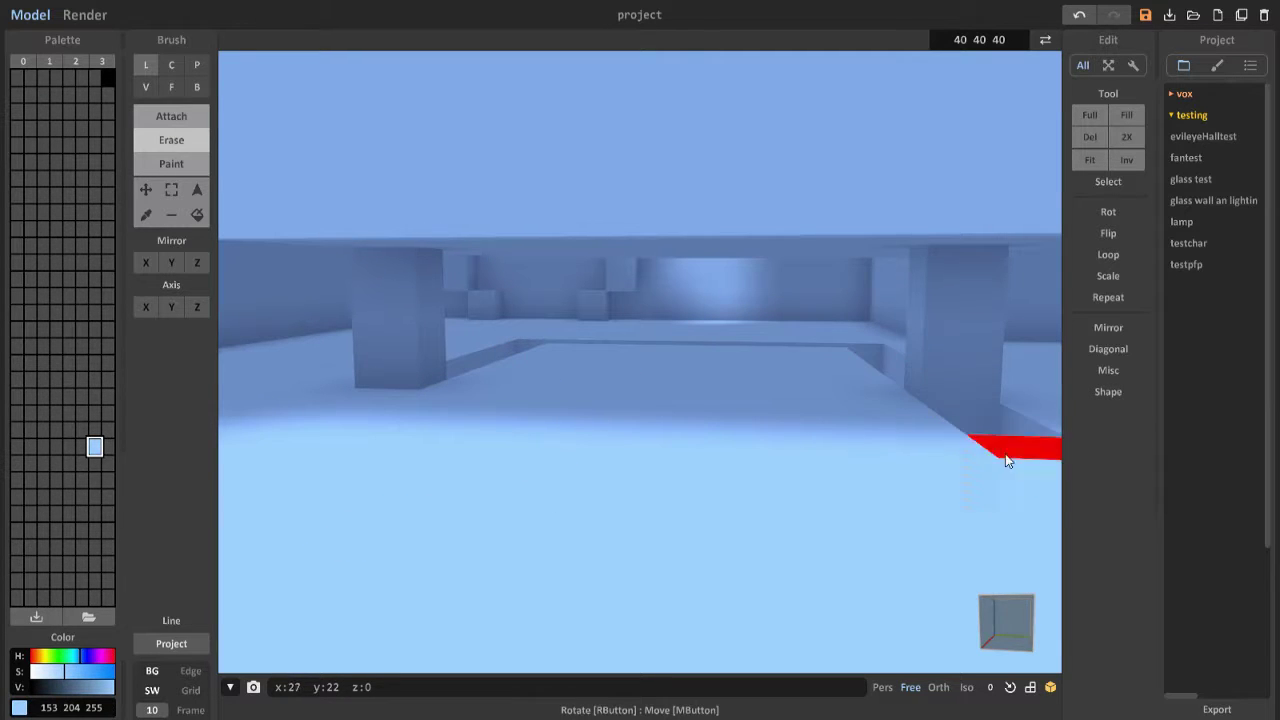
key(f)
scroll(777, 466, up, 5)
mouse_move(777, 466)
right_down()
mouse_move(764, 383)
mouse_move(777, 409)
mouse_move(820, 283)
mouse_move(703, 520)
mouse_move(659, 326)
mouse_move(620, 360)
mouse_move(543, 314)
mouse_move(591, 437)
mouse_move(760, 200)
right_up()
key(l)
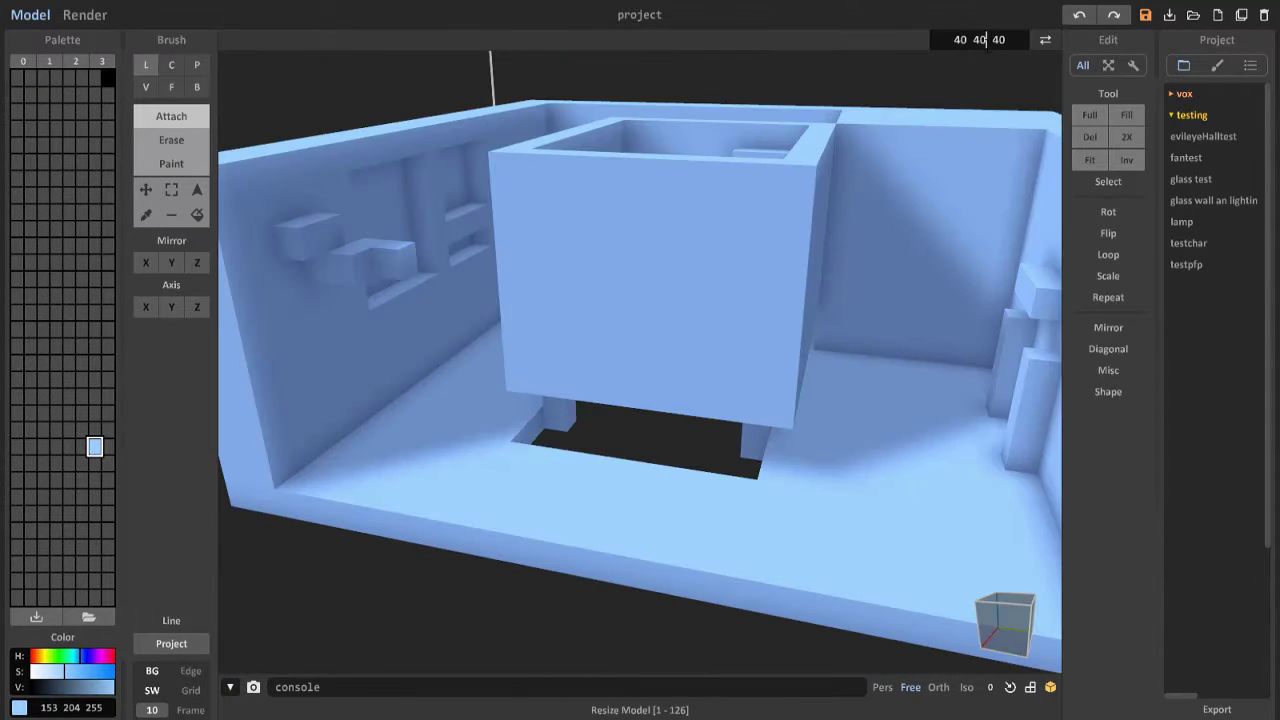
Step: Close the floor opening beneath the central room with attached voxels
scroll(857, 214, down, 5)
key(ctrl+z)
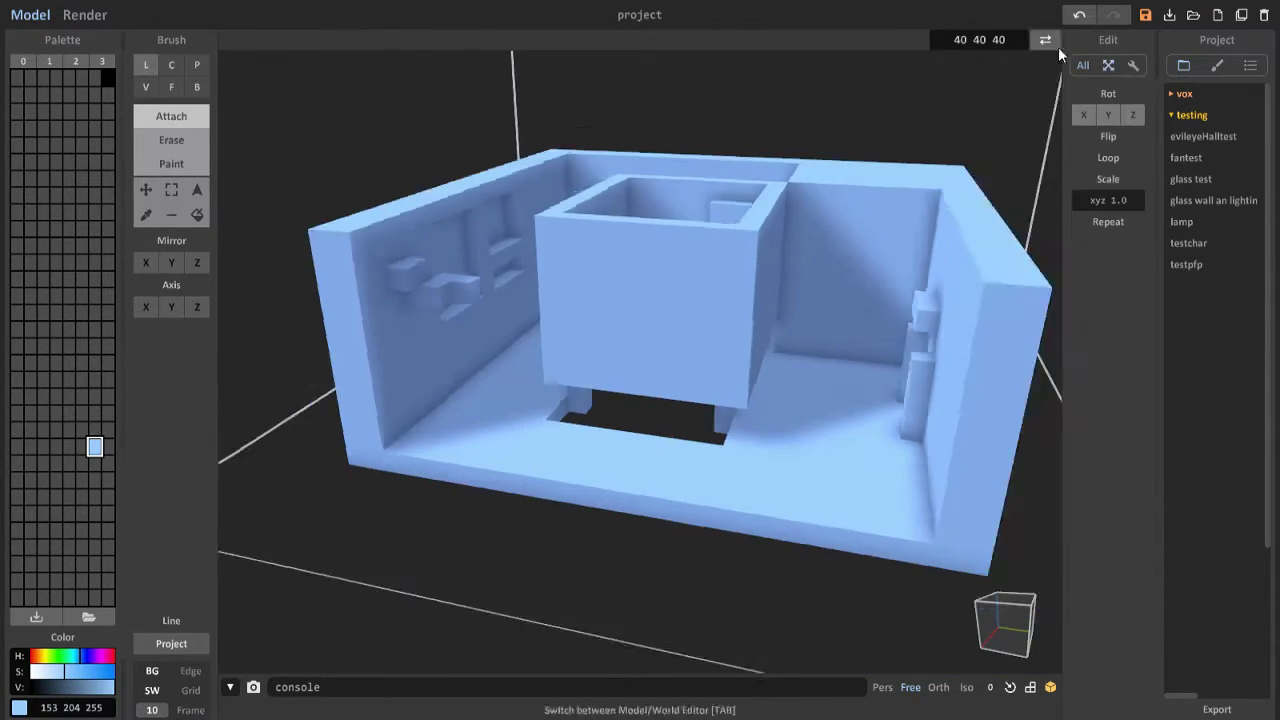
click(1045, 39)
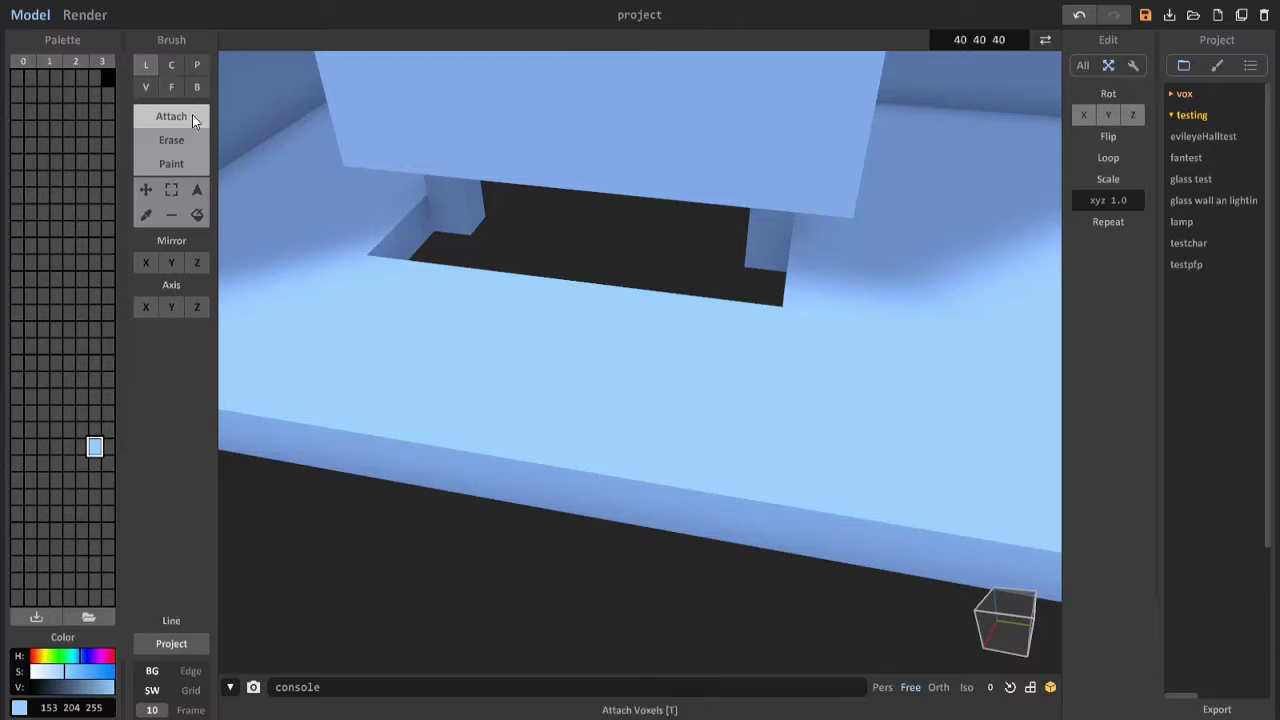
scroll(714, 457, down, 5)
right_drag(714, 457, 694, 380)
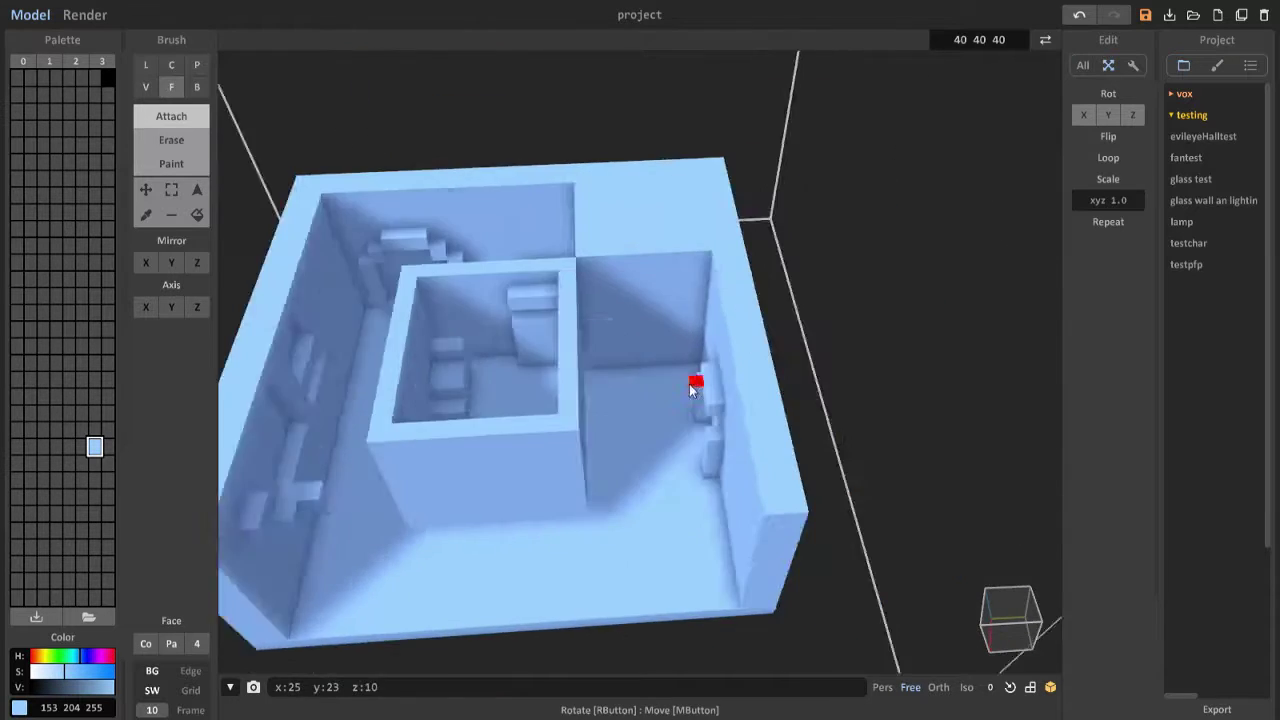
Step: Attach a raised rectangular panel to the end wall of the passage beside the central room
scroll(694, 380, up, 8)
scroll(309, 145, down, 3)
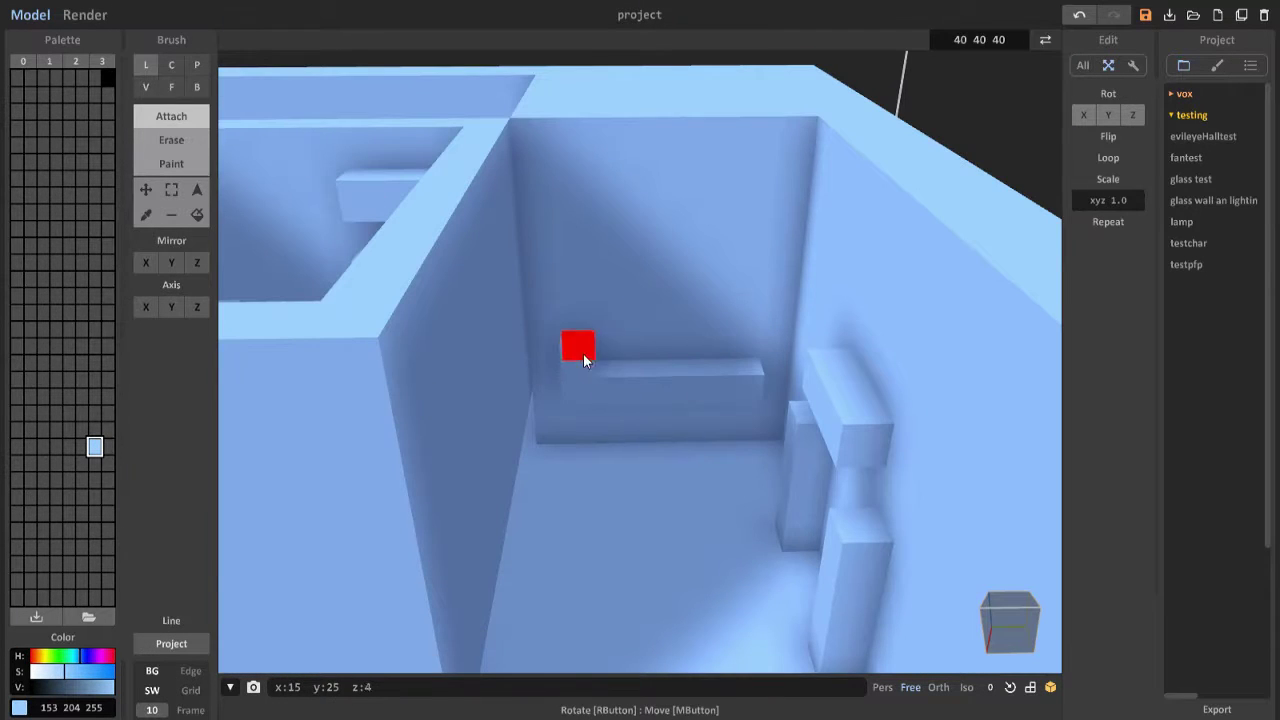
click(583, 353)
scroll(657, 374, down, 5)
key(ctrl+z)
scroll(634, 374, up, 5)
drag(600, 378, 751, 184)
drag(617, 353, 734, 223)
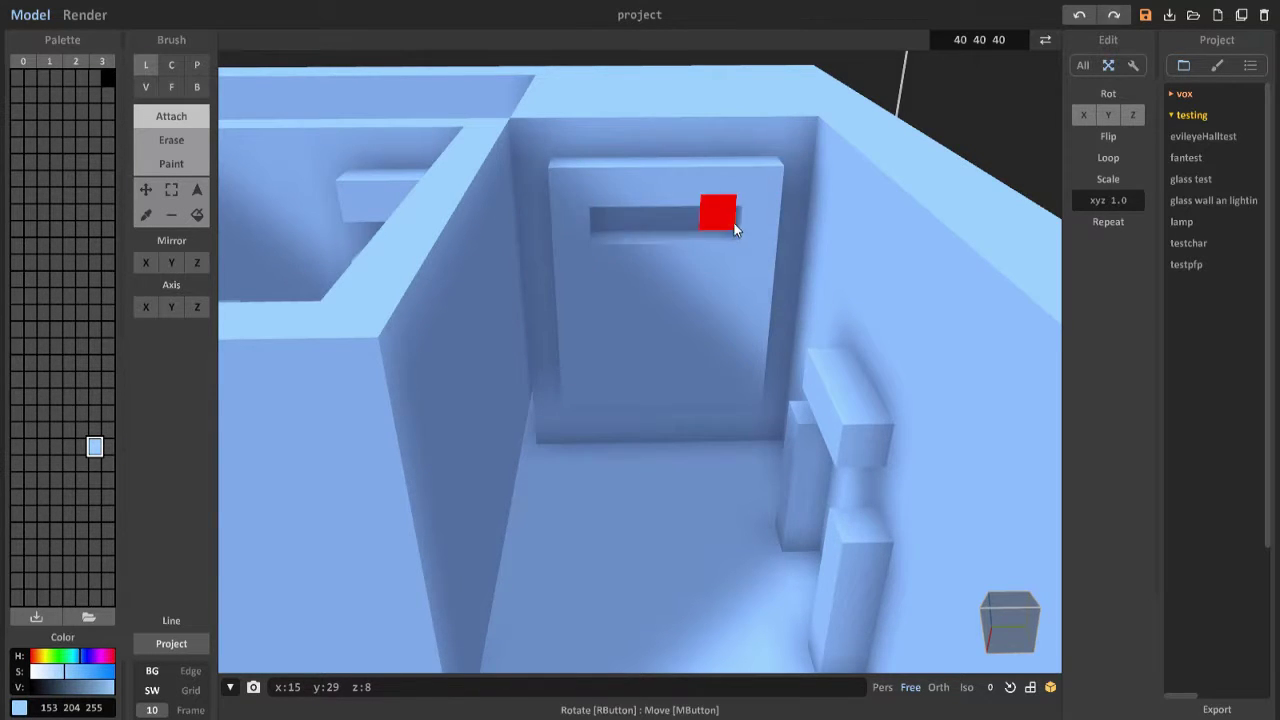
Step: Try to double the model's size twice, to 52 × 56 × 40 and 104 × 112 × 44
scroll(734, 223, down, 5)
scroll(641, 357, up, 3)
click(1083, 65)
scroll(623, 400, up, 8)
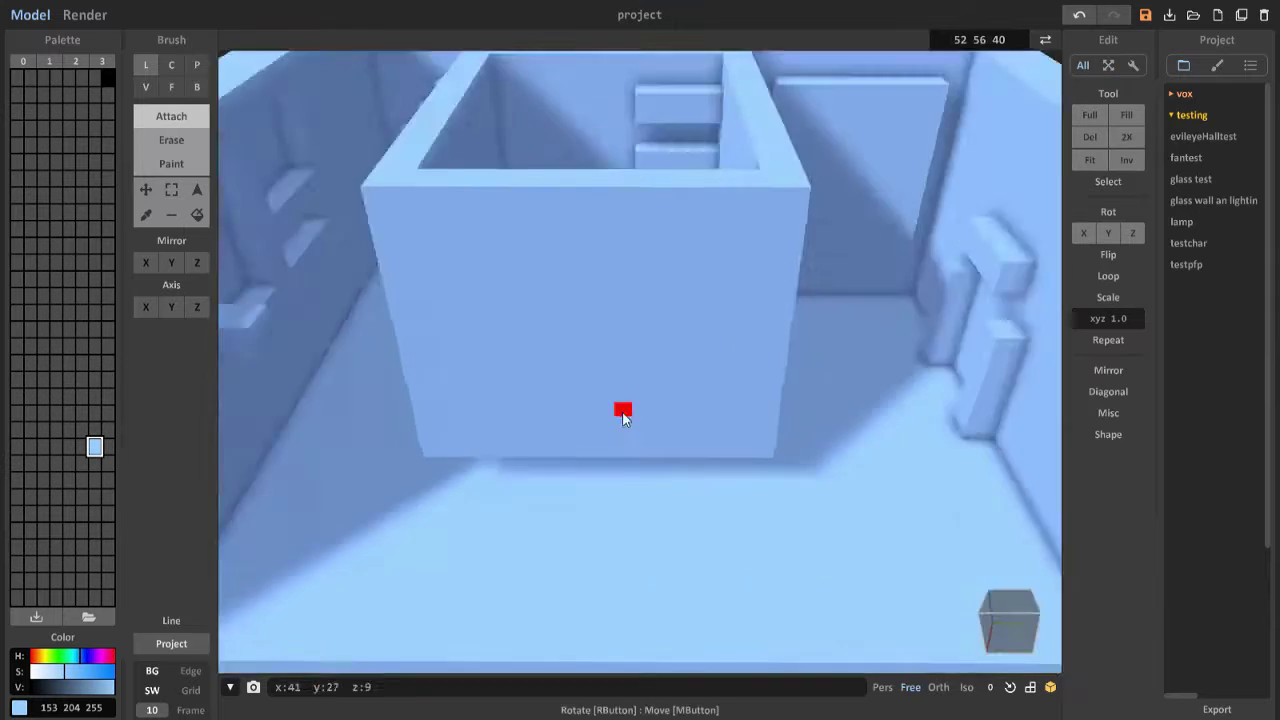
key(ctrl+z)
scroll(711, 423, down, 8)
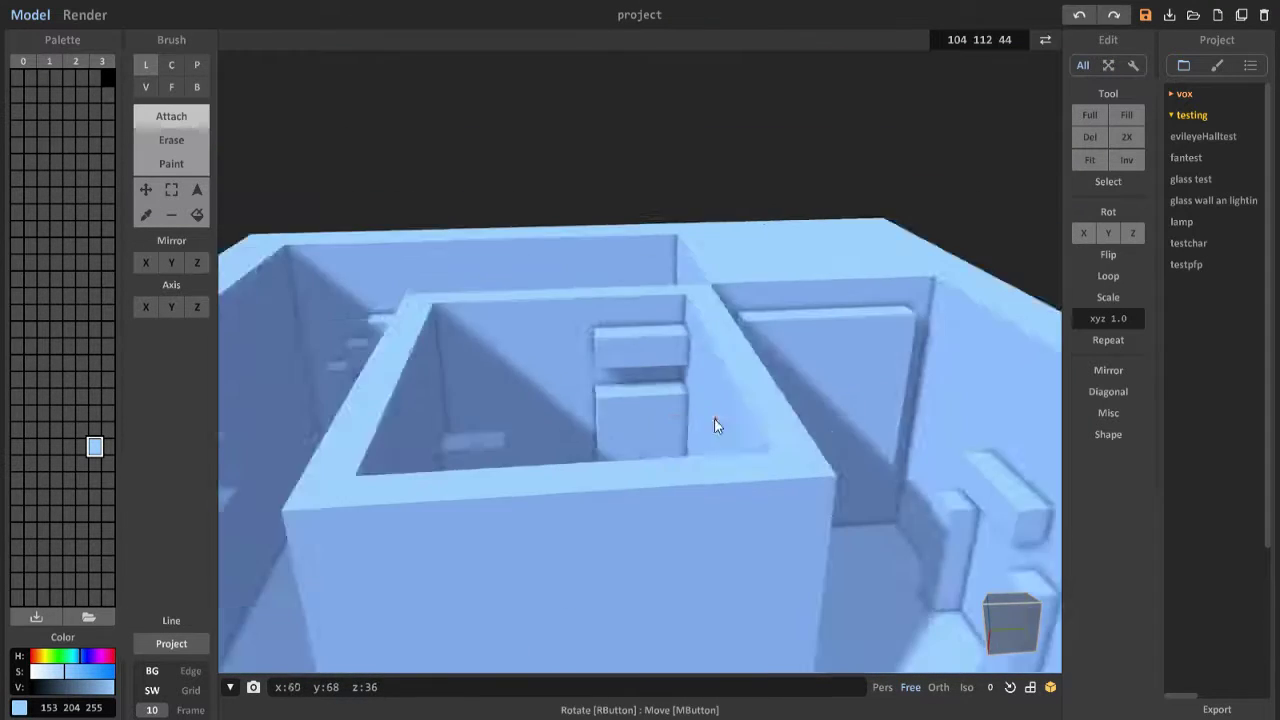
Step: Fill the inside of the rounded frame on the far end wall with voxel lines
scroll(662, 352, up, 8)
mouse_move(545, 480)
mouse_down()
mouse_move(545, 242)
mouse_move(646, 466)
mouse_up()
scroll(561, 391, down, 5)
right_drag(561, 391, 640, 400)
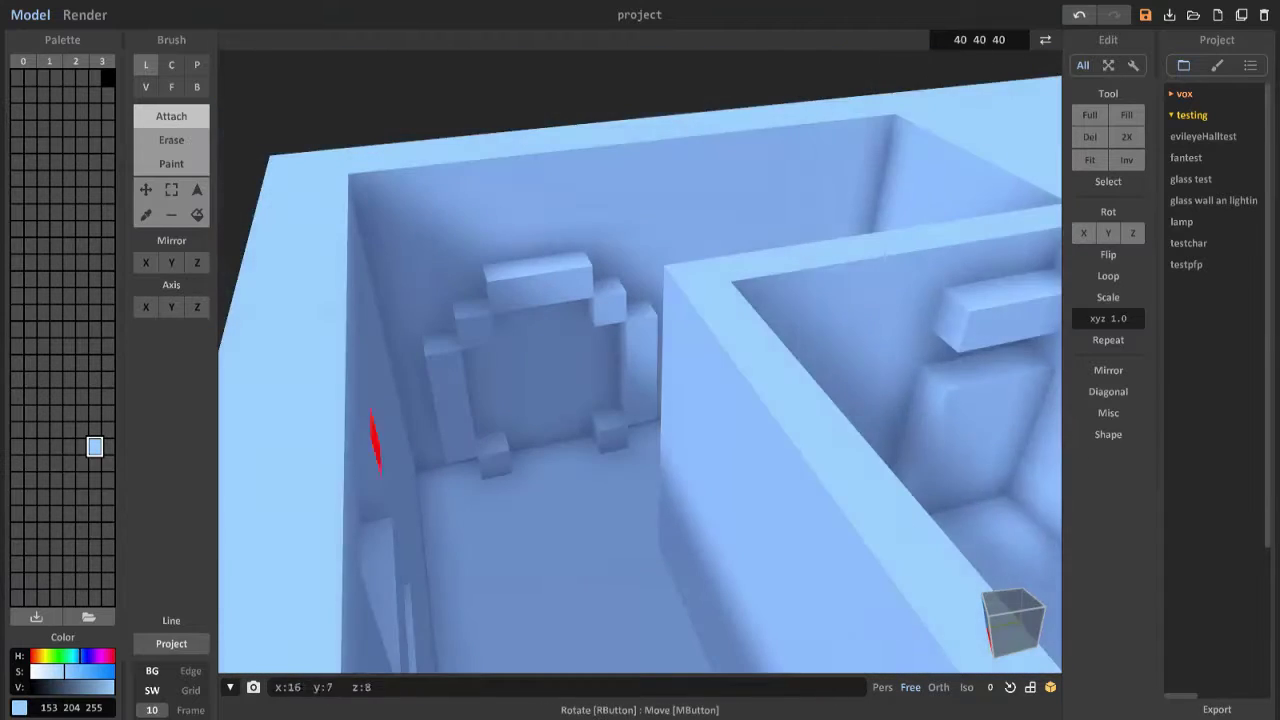
scroll(640, 400, up, 5)
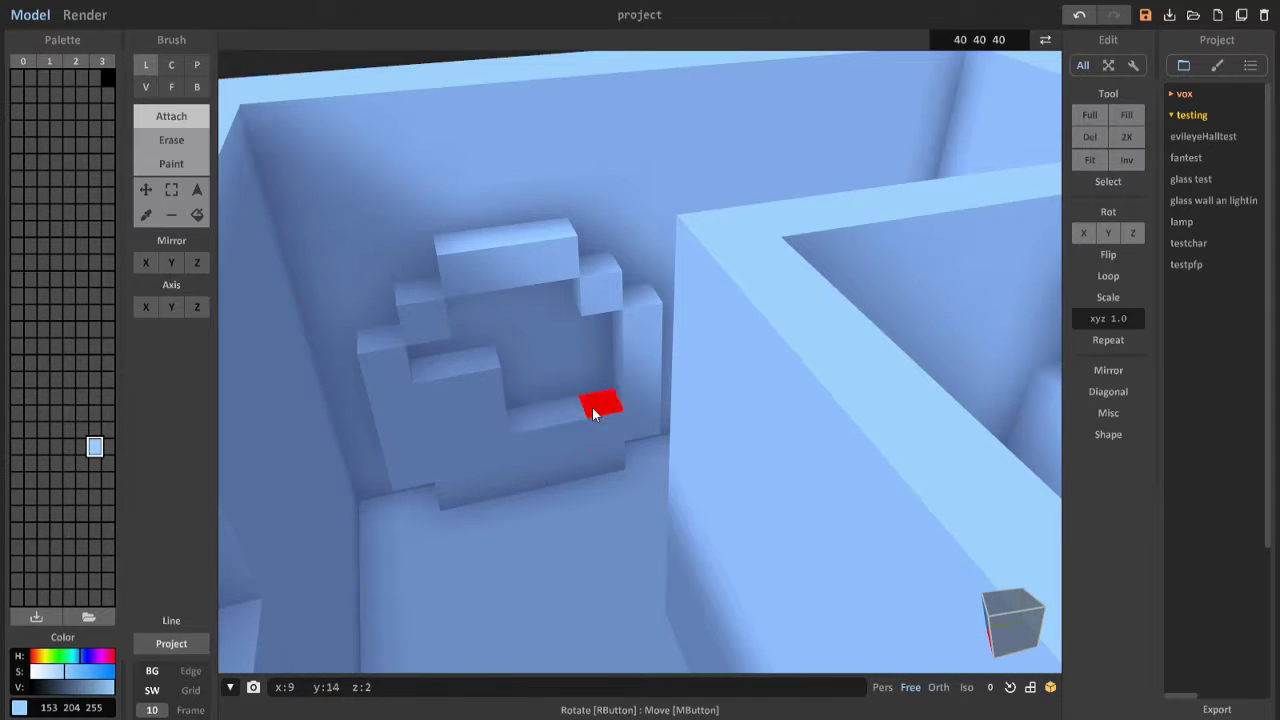
Step: Enlarge the model to 104 × 112 × 44 and attach a thin horizontal bar across the upper cabinet in the central room
scroll(593, 413, down, 8)
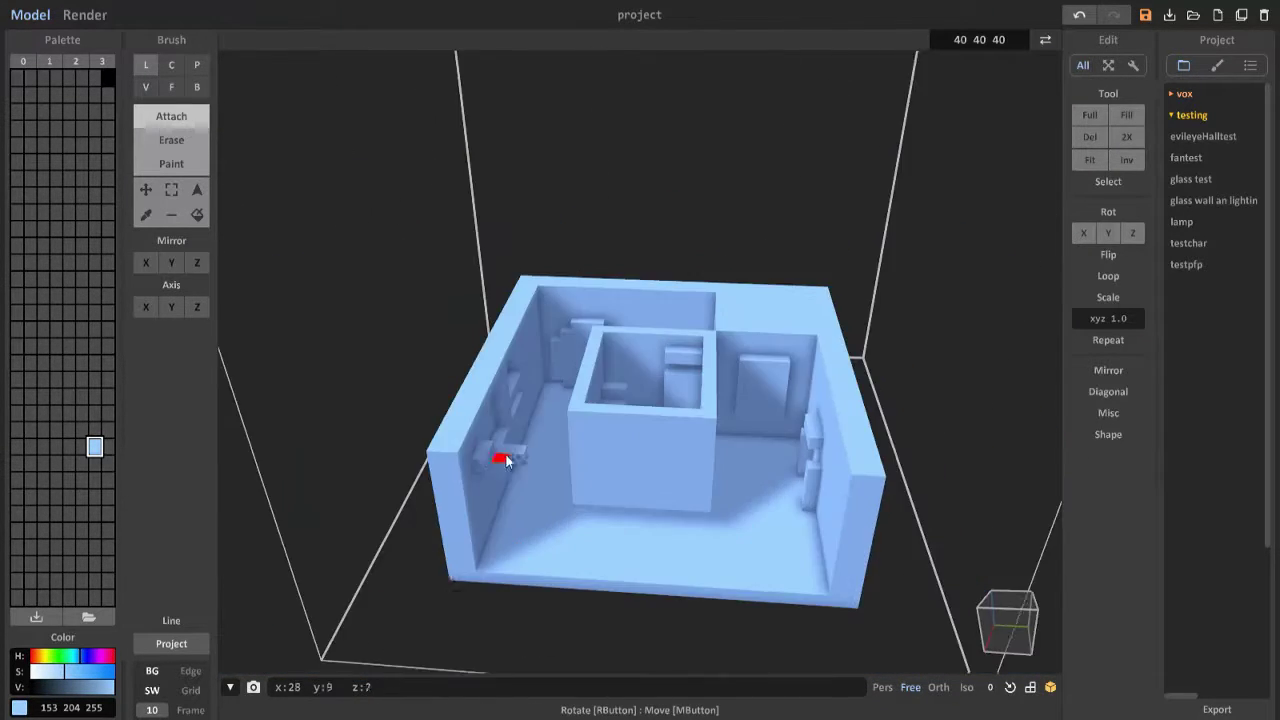
right_drag(505, 460, 600, 460)
scroll(474, 491, up, 10)
drag(552, 170, 764, 182)
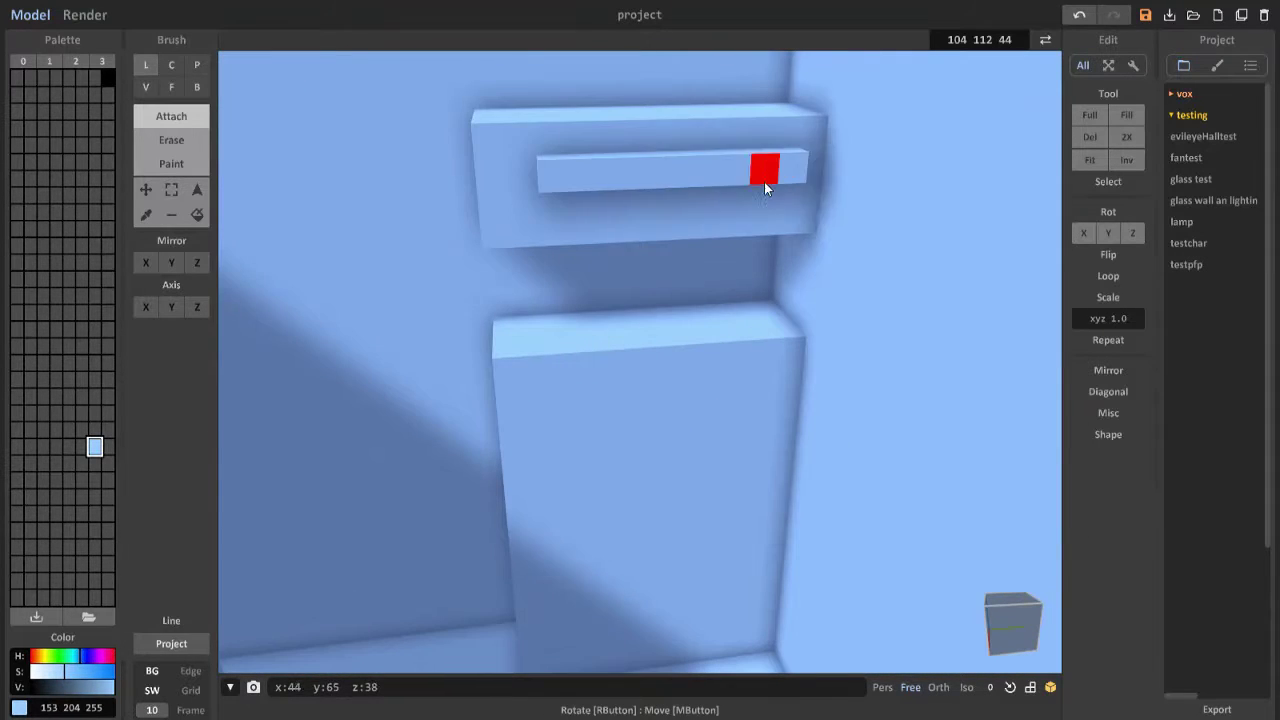
Step: Undo the last edit on the upper cabinet and attach a small box with posts on top of the low block in the room's corner
key(ctrl+z)
scroll(764, 188, down, 5)
right_drag(714, 651, 803, 470)
scroll(649, 358, up, 5)
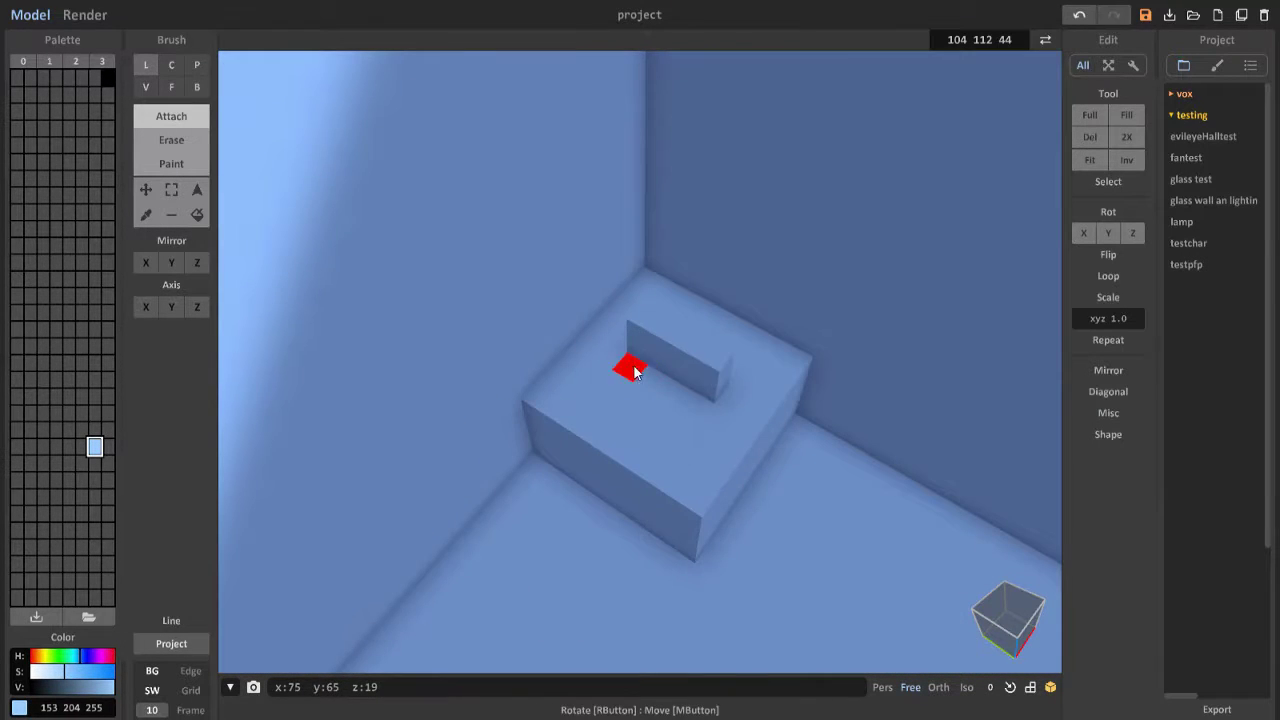
scroll(637, 330, up, 3)
right_drag(769, 367, 698, 322)
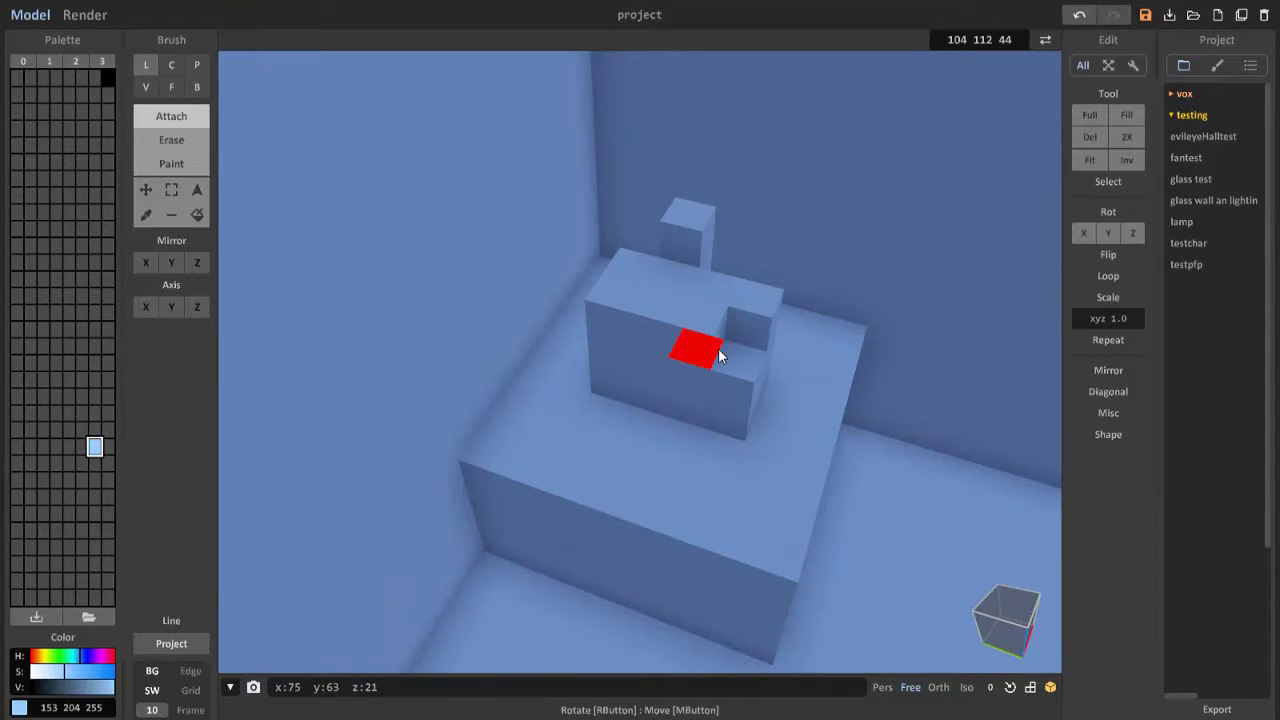
Step: Erase a square recess into the top of the low block in front of the taller block by the room's wall
scroll(718, 355, down, 4)
right_drag(697, 440, 766, 480)
scroll(766, 480, up, 4)
key(ctrl)
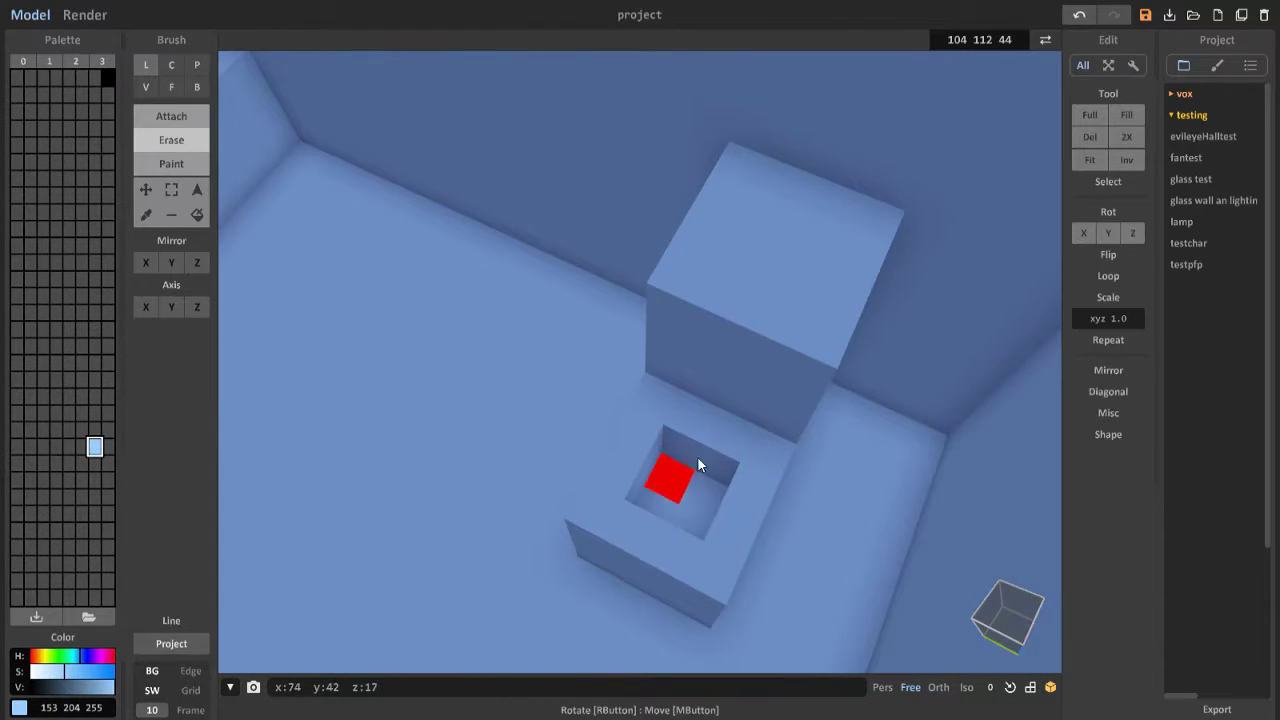
Step: Erase a rectangular opening in the front of the corner block under the small box and notch the block's outer corners
right_drag(697, 459, 649, 393)
right_drag(805, 452, 671, 432)
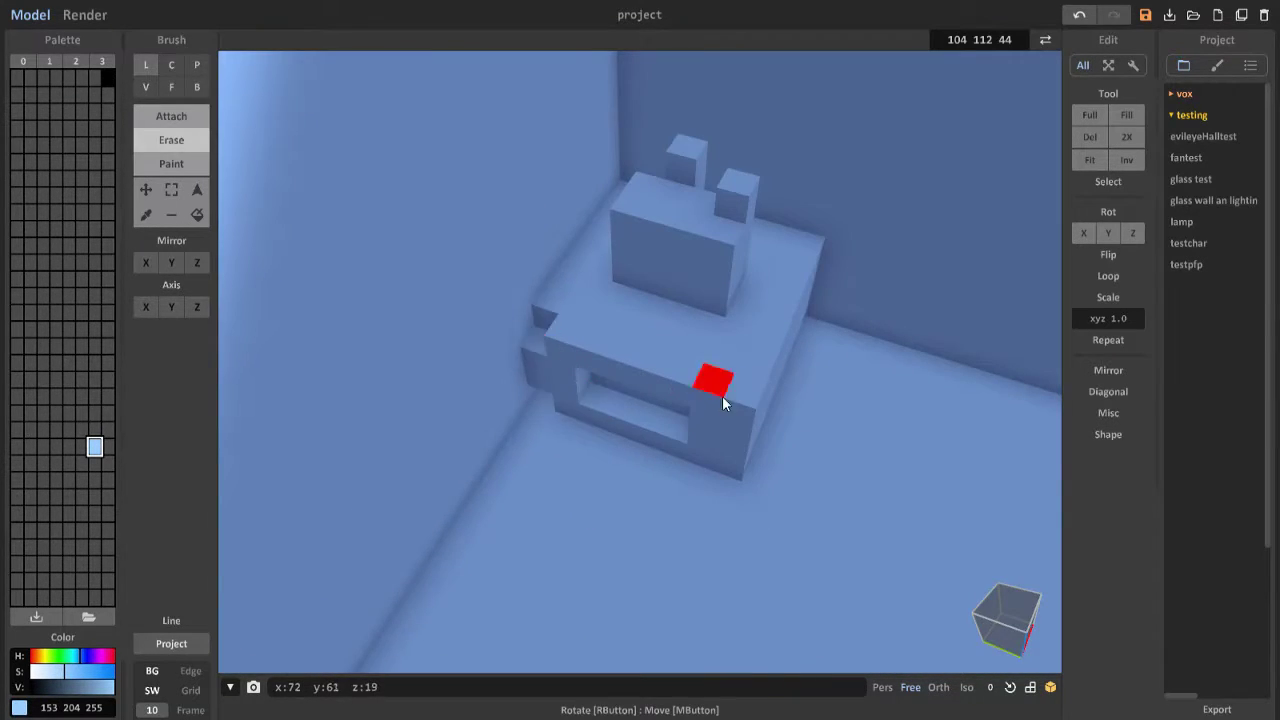
scroll(866, 332, up, 4)
right_drag(866, 332, 543, 549)
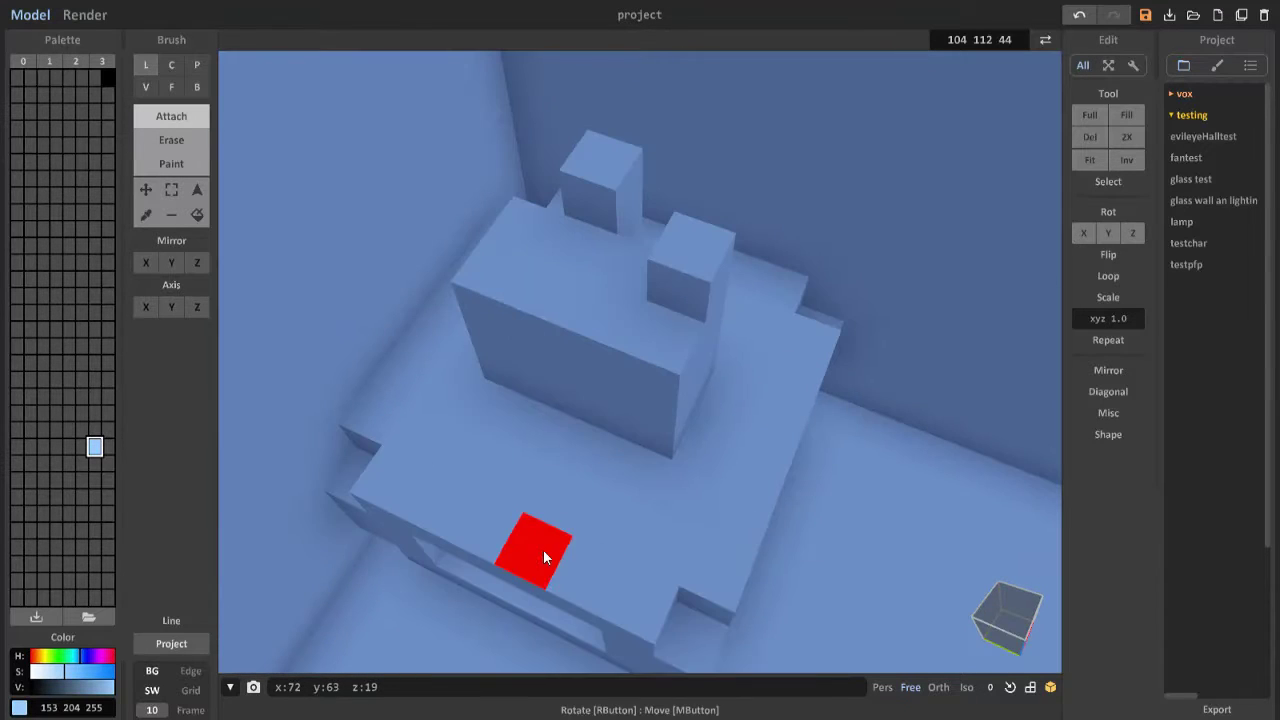
right_drag(635, 557, 711, 582)
scroll(606, 372, down, 3)
click(622, 462)
key(ctrl+z)
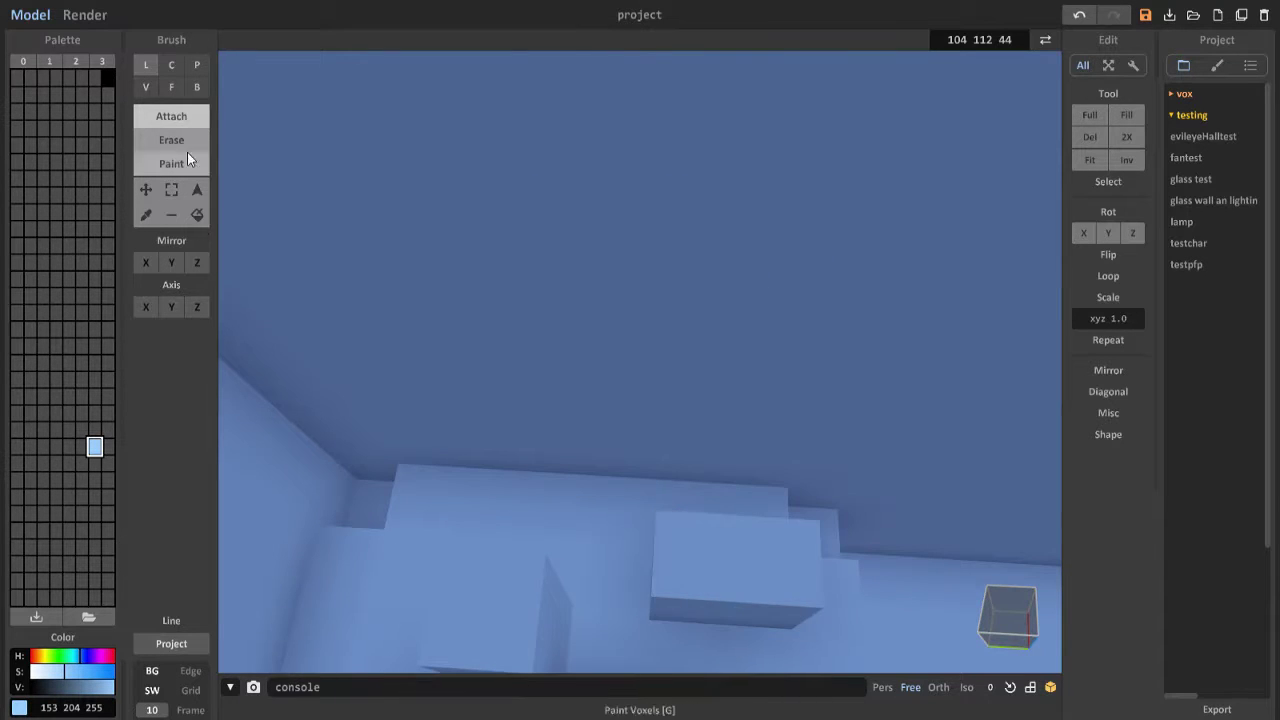
Step: Notch the corners of the bed's tall headboard and attach a short bar on the bed surface in front of it
right_drag(760, 629, 407, 447)
scroll(407, 447, up, 3)
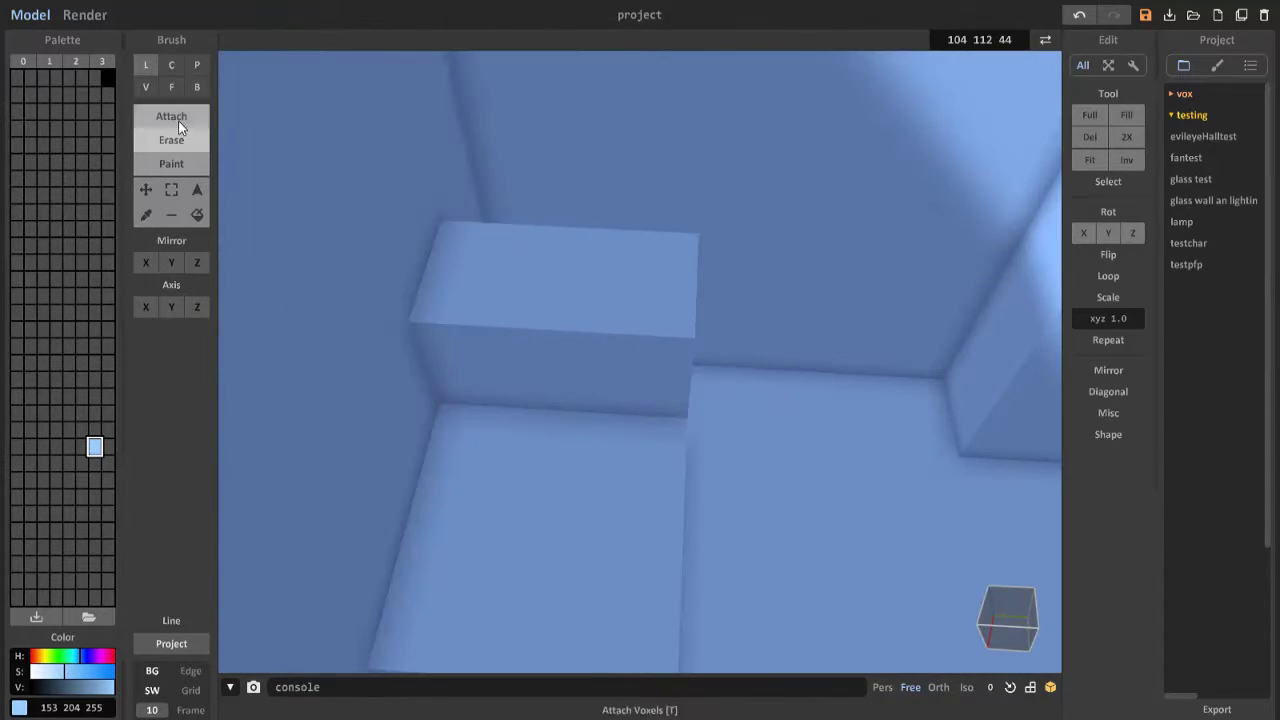
middle_drag(675, 362, 580, 230)
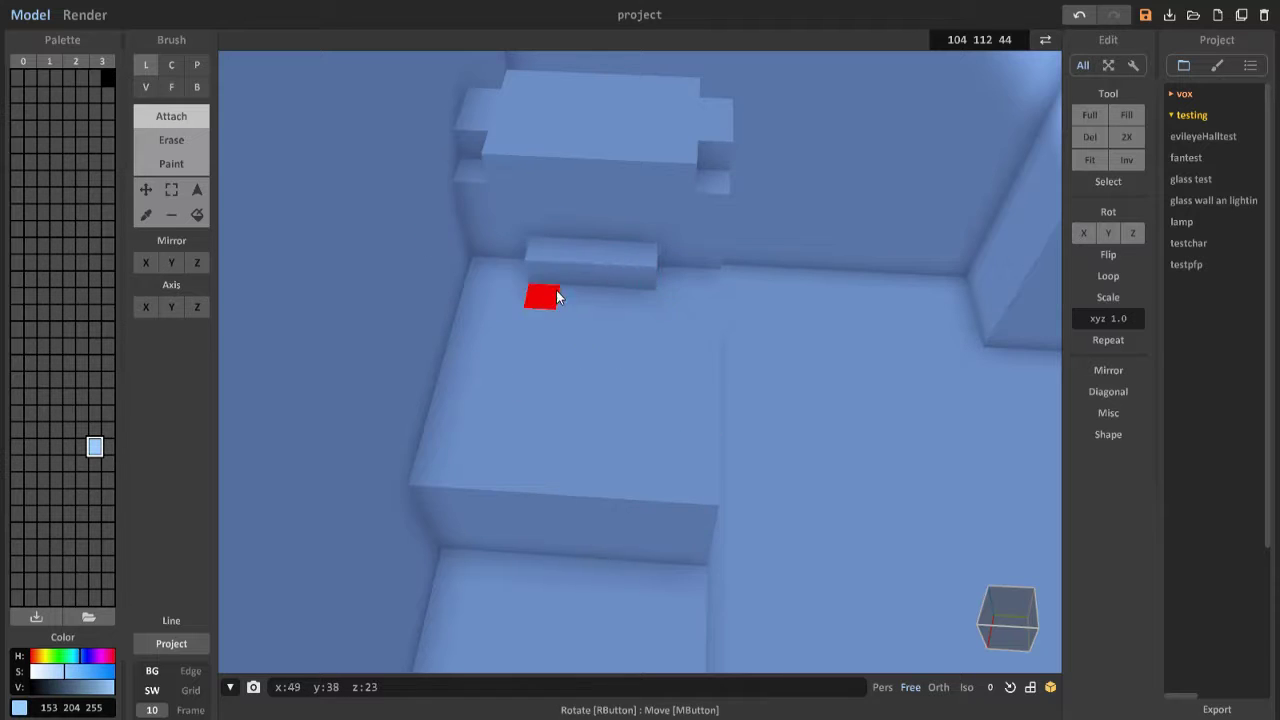
Step: Paint the central room's walls a deeper blue with the Face brush and brighten that colour
middle_drag(433, 513, 552, 587)
mouse_move(656, 601)
right_down()
mouse_move(646, 560)
mouse_move(523, 508)
right_up()
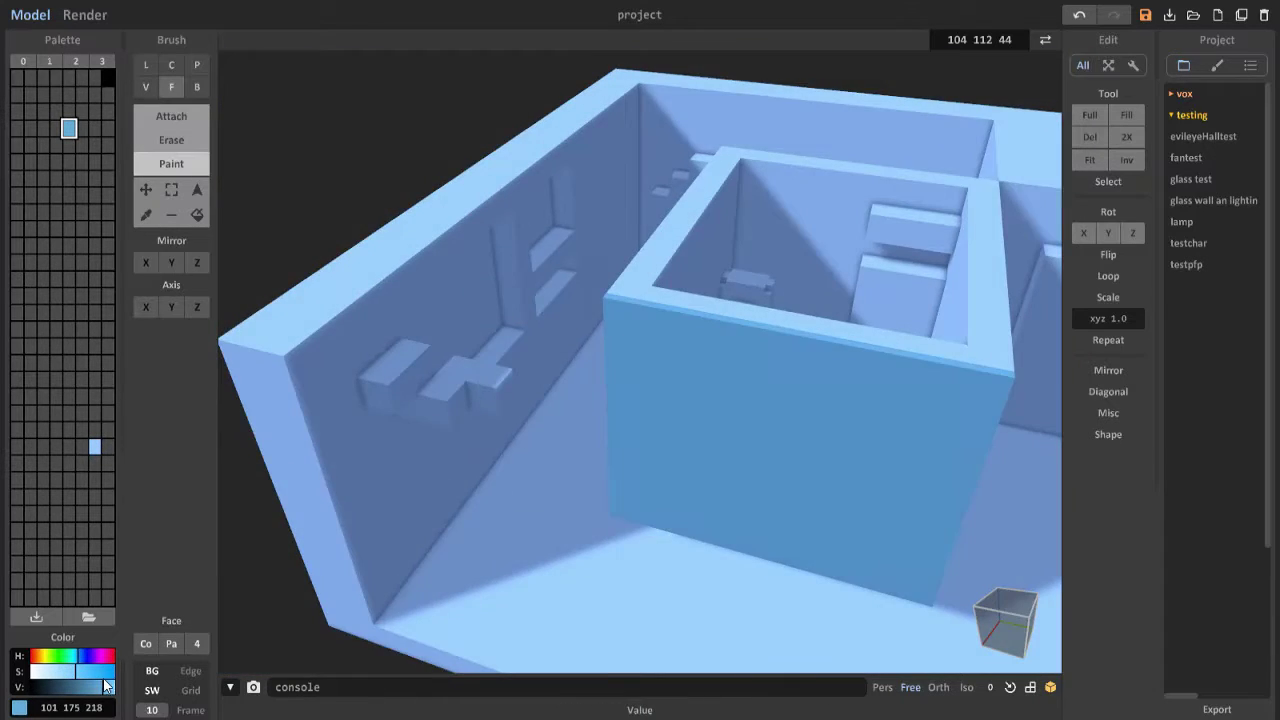
click(105, 683)
right_drag(560, 500, 560, 470)
scroll(630, 500, up, 3)
Step: Paint a centre line and evenly spaced parallel cross lines over the room's floor in grey (170, 170, 170) with the Line brush
key(l)
mouse_move(600, 380)
right_down()
mouse_move(629, 319)
mouse_move(680, 537)
right_up()
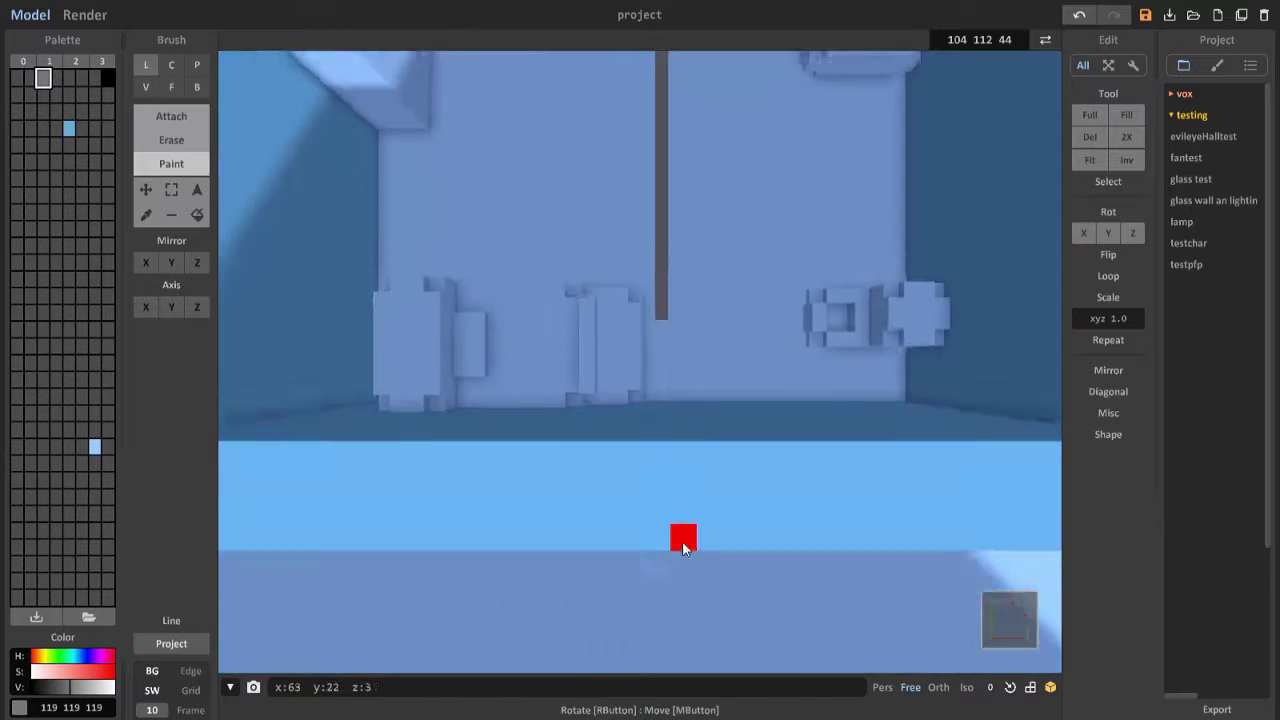
click(91, 688)
right_drag(607, 250, 576, 147)
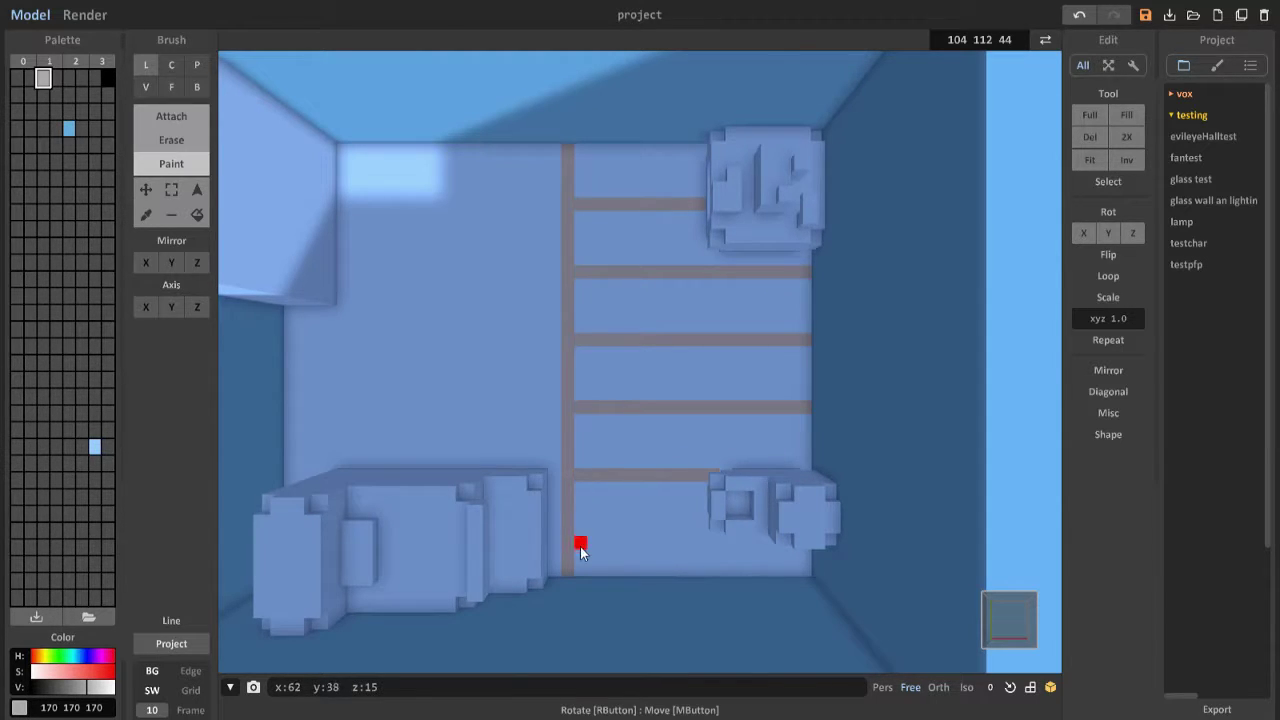
right_drag(772, 544, 580, 472)
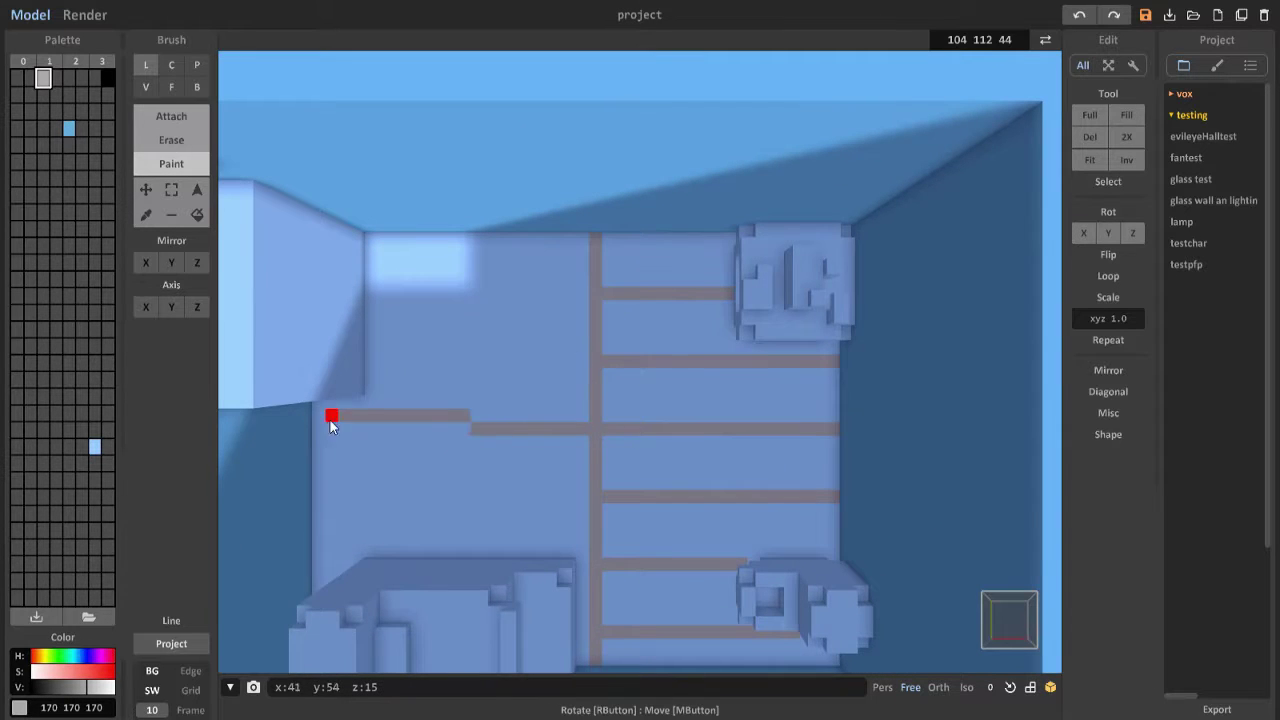
right_drag(659, 296, 685, 460)
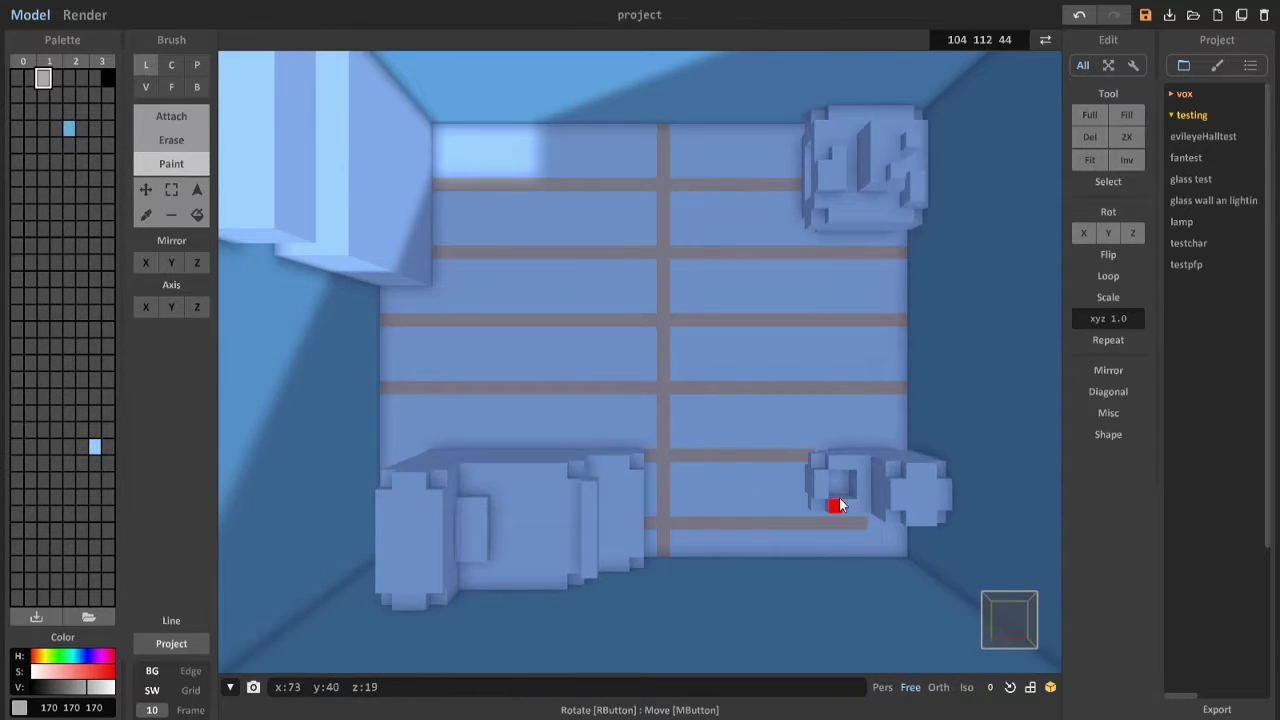
Step: Paint evenly spaced grey lines parallel to the centre line to divide the room's floor into square tiles
right_drag(838, 505, 684, 322)
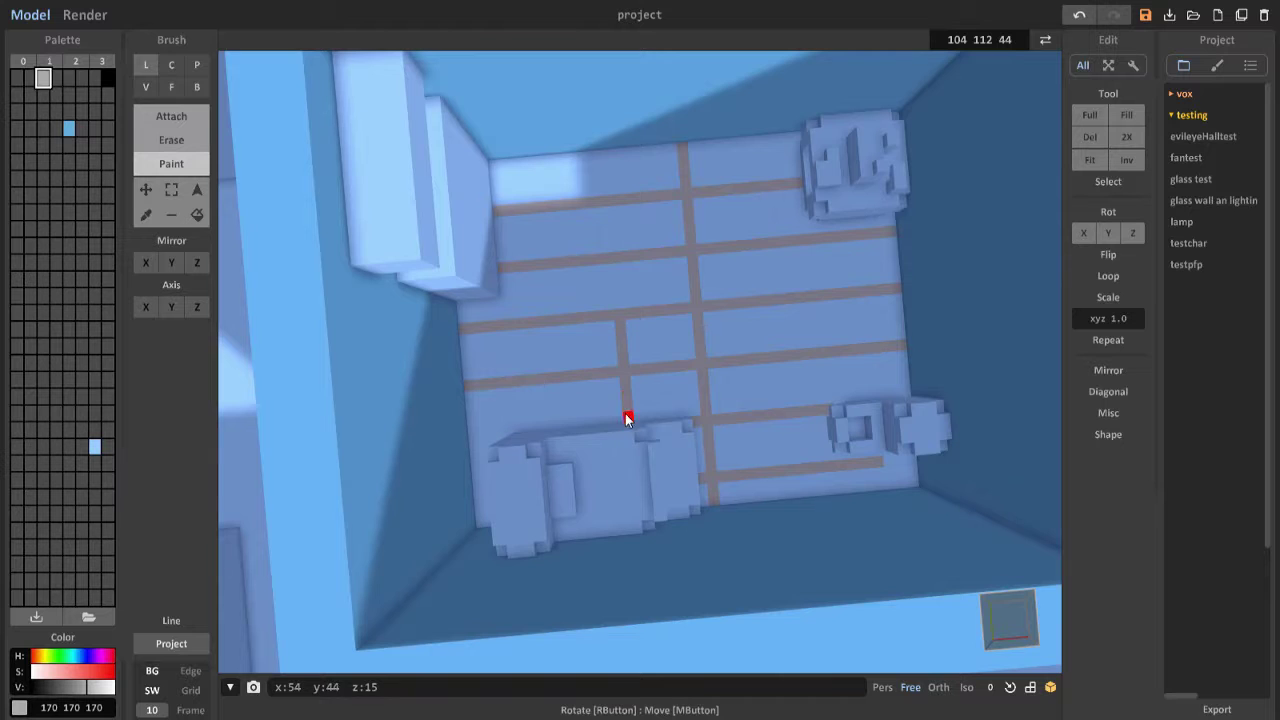
right_drag(626, 418, 661, 302)
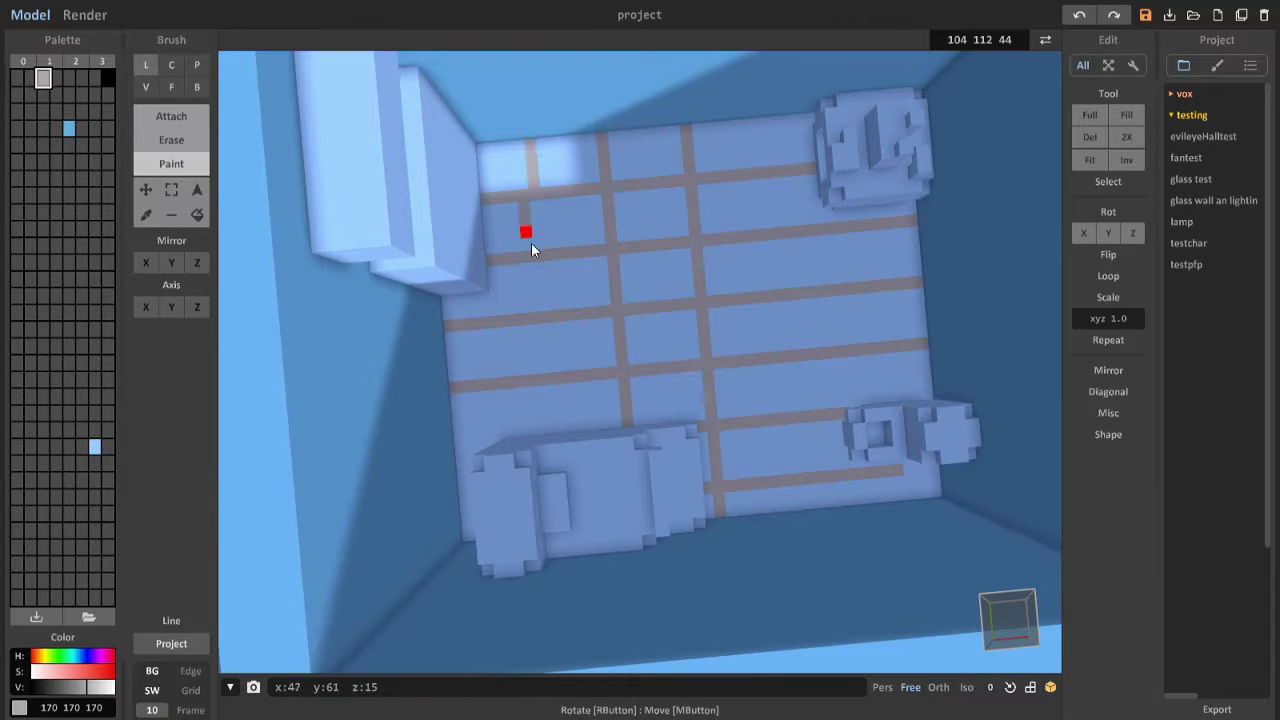
right_drag(531, 244, 501, 340)
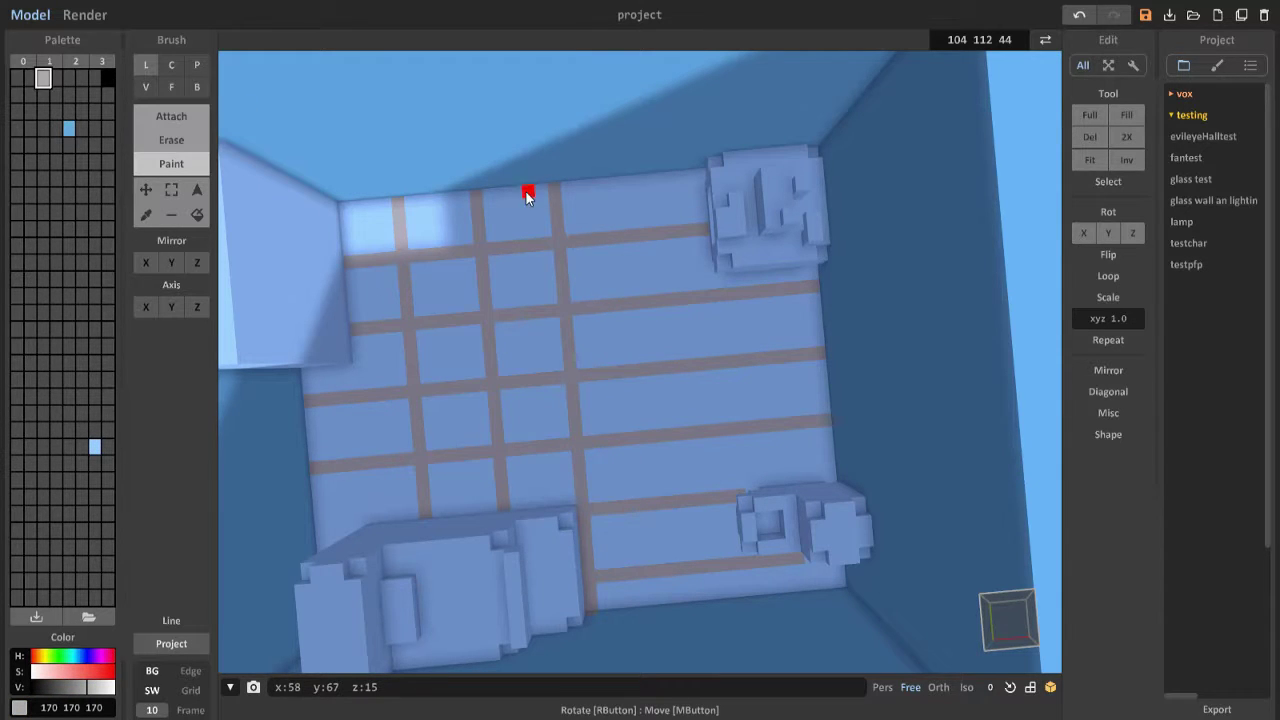
click(640, 180)
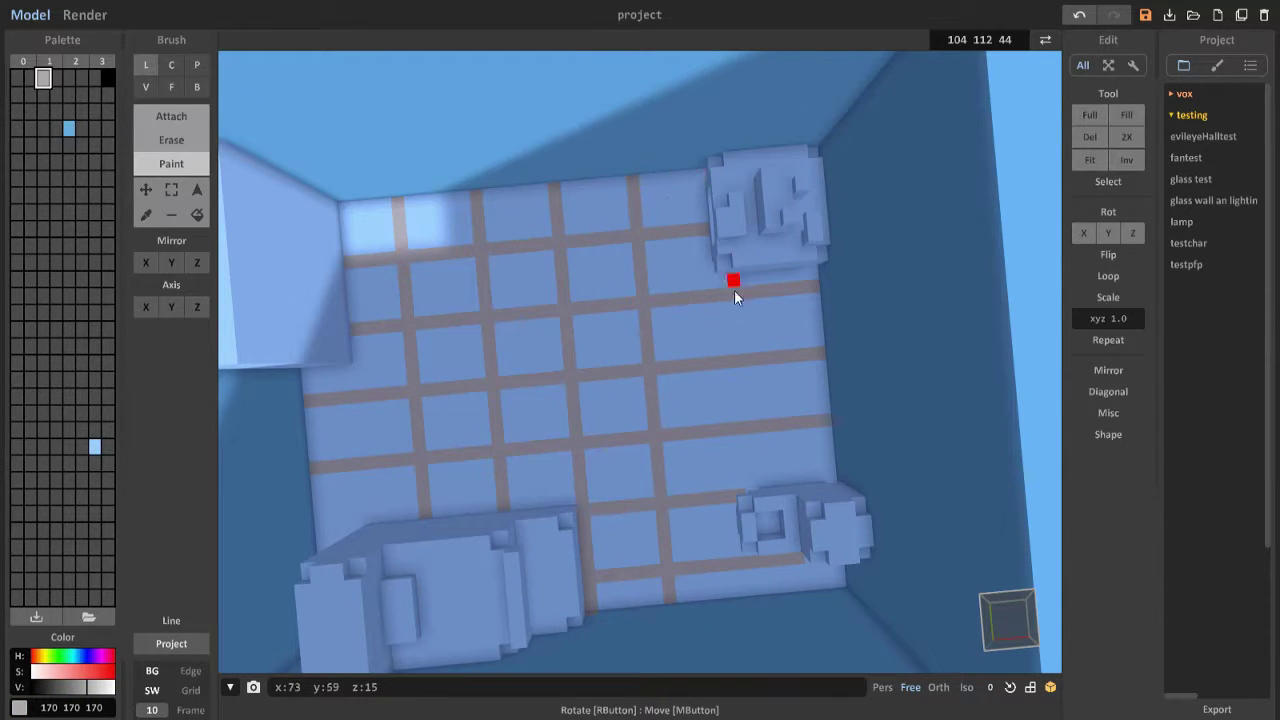
right_drag(724, 276, 654, 314)
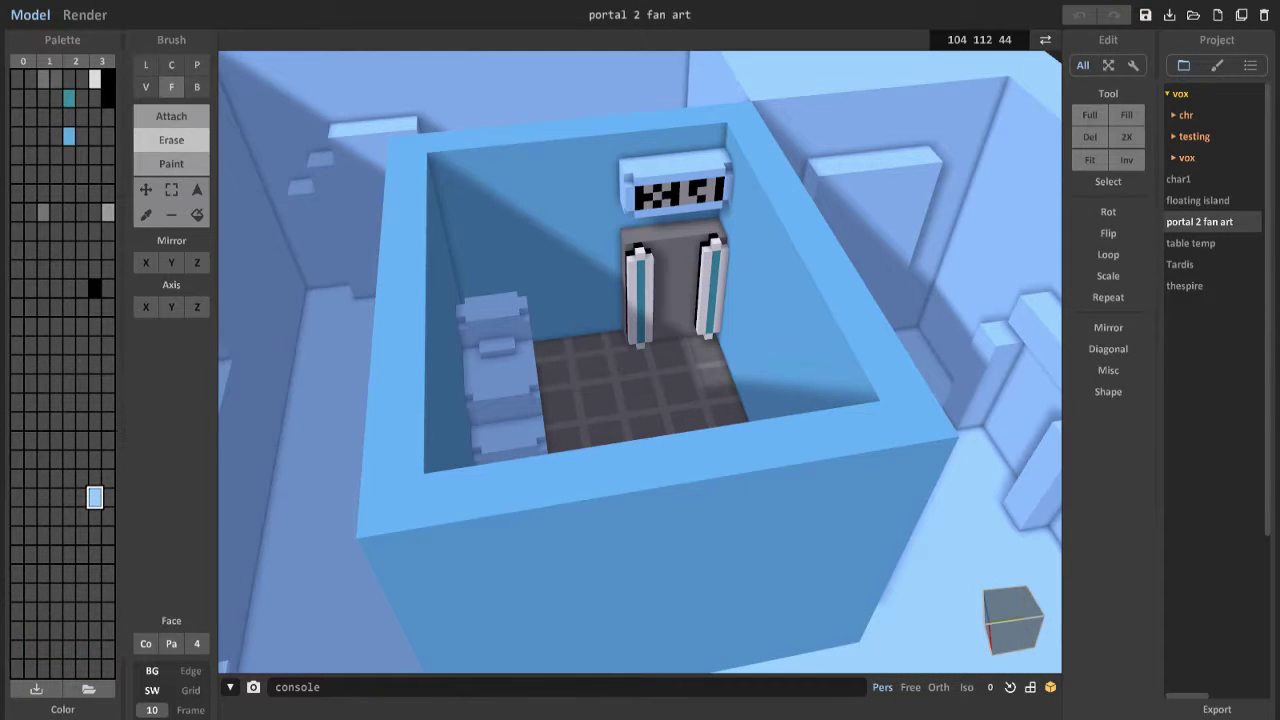
Step: Paint the middle of the two low steps at the foot of the bed bright blue (25, 156, 232), leaving their ends unpainted
scroll(606, 400, up, 3)
scroll(620, 420, down, 2)
scroll(634, 449, up, 4)
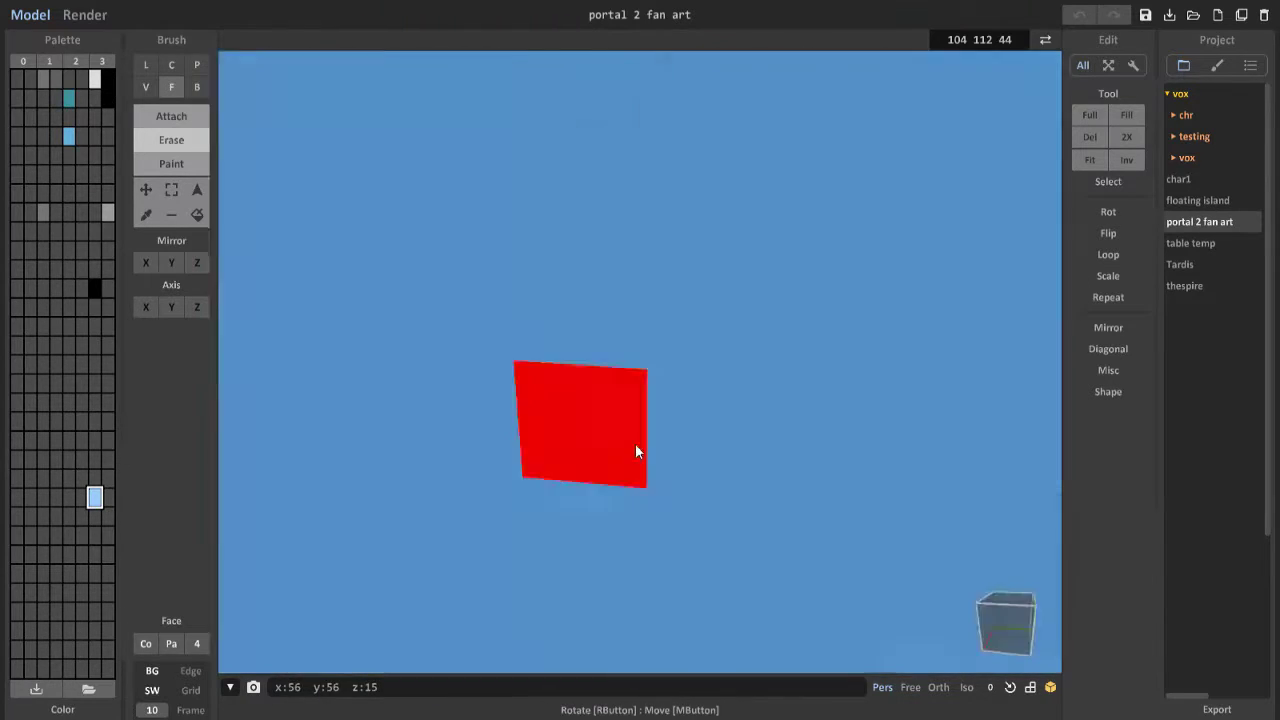
mouse_move(634, 449)
right_down()
mouse_move(507, 528)
mouse_move(498, 425)
mouse_move(563, 466)
right_up()
scroll(406, 140, up, 3)
mouse_move(406, 140)
right_down()
mouse_move(555, 295)
mouse_move(631, 323)
mouse_move(720, 318)
mouse_move(735, 437)
mouse_move(703, 434)
mouse_move(686, 474)
mouse_move(774, 424)
mouse_move(740, 420)
right_up()
key(l)
click(30, 172)
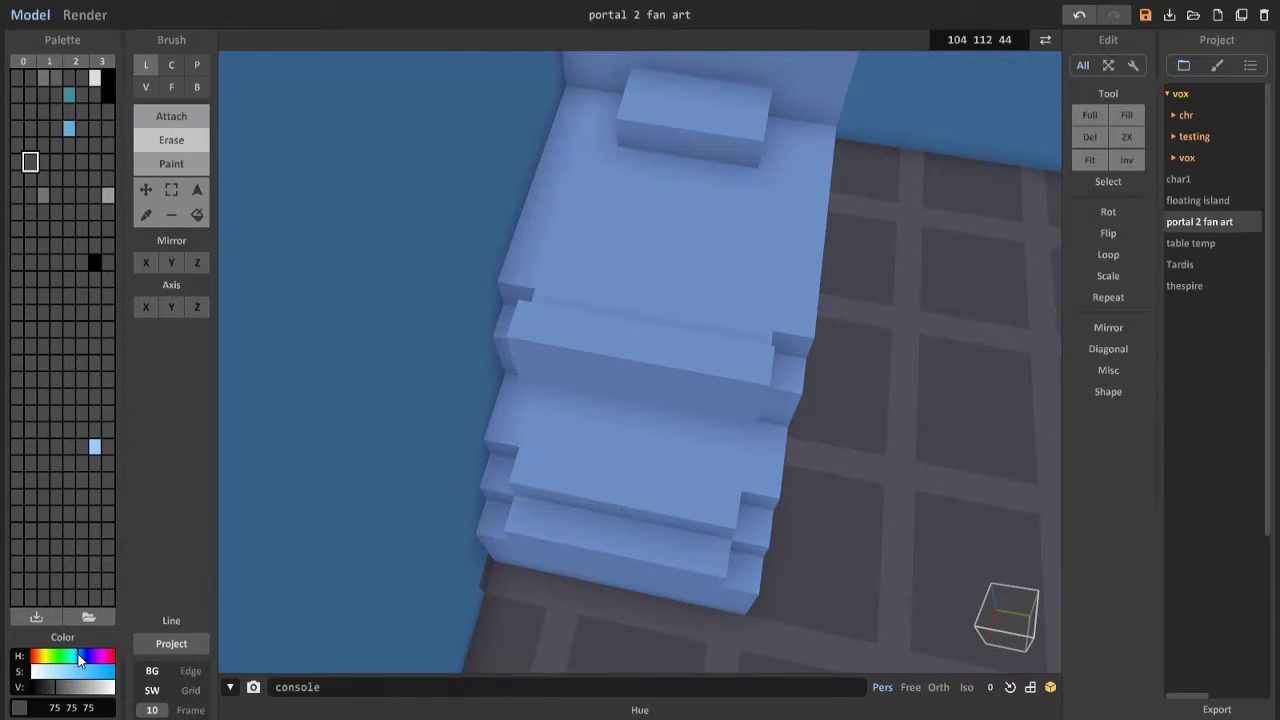
right_drag(620, 545, 649, 541)
key(g)
mouse_move(580, 430)
mouse_down()
mouse_move(675, 443)
mouse_move(692, 487)
mouse_up()
mouse_move(692, 487)
right_down()
mouse_move(743, 571)
mouse_move(543, 366)
right_up()
drag(543, 366, 729, 480)
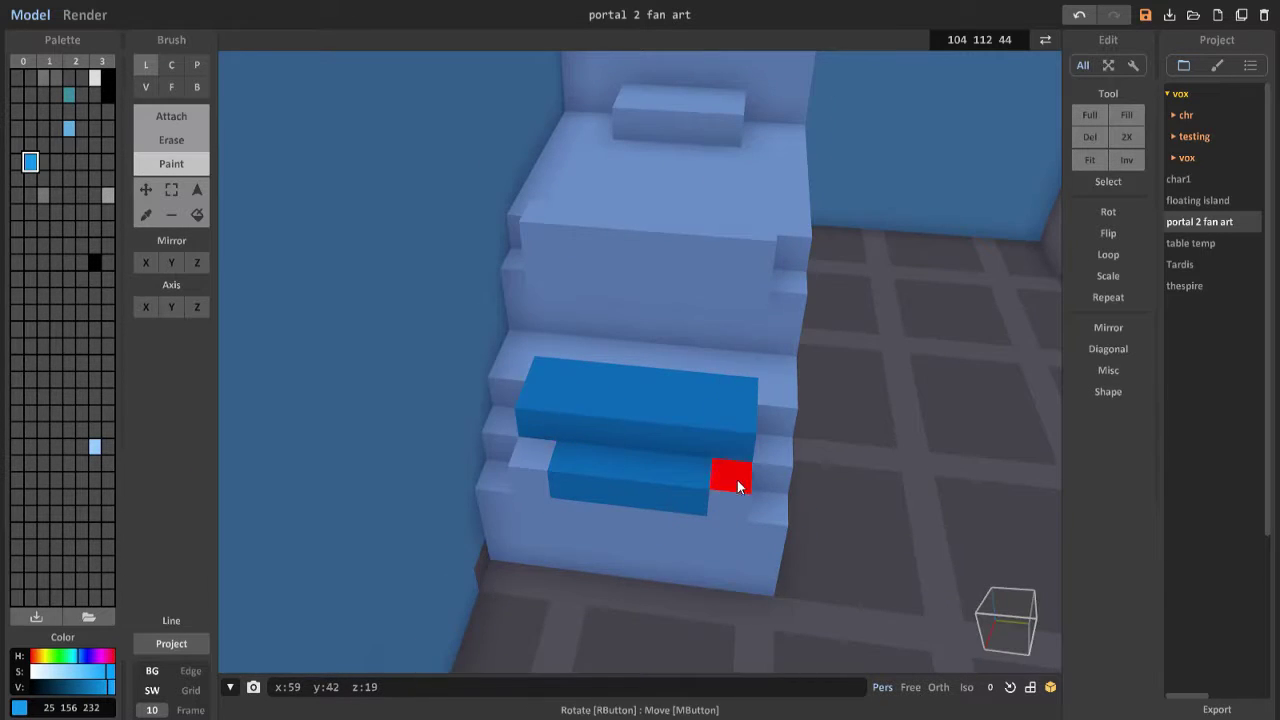
mouse_move(729, 480)
right_down()
mouse_move(753, 533)
mouse_move(561, 449)
mouse_move(709, 550)
right_up()
Step: Try to paint black stripes across the blue steps at the foot of the bed
click(56, 212)
drag(565, 448, 553, 540)
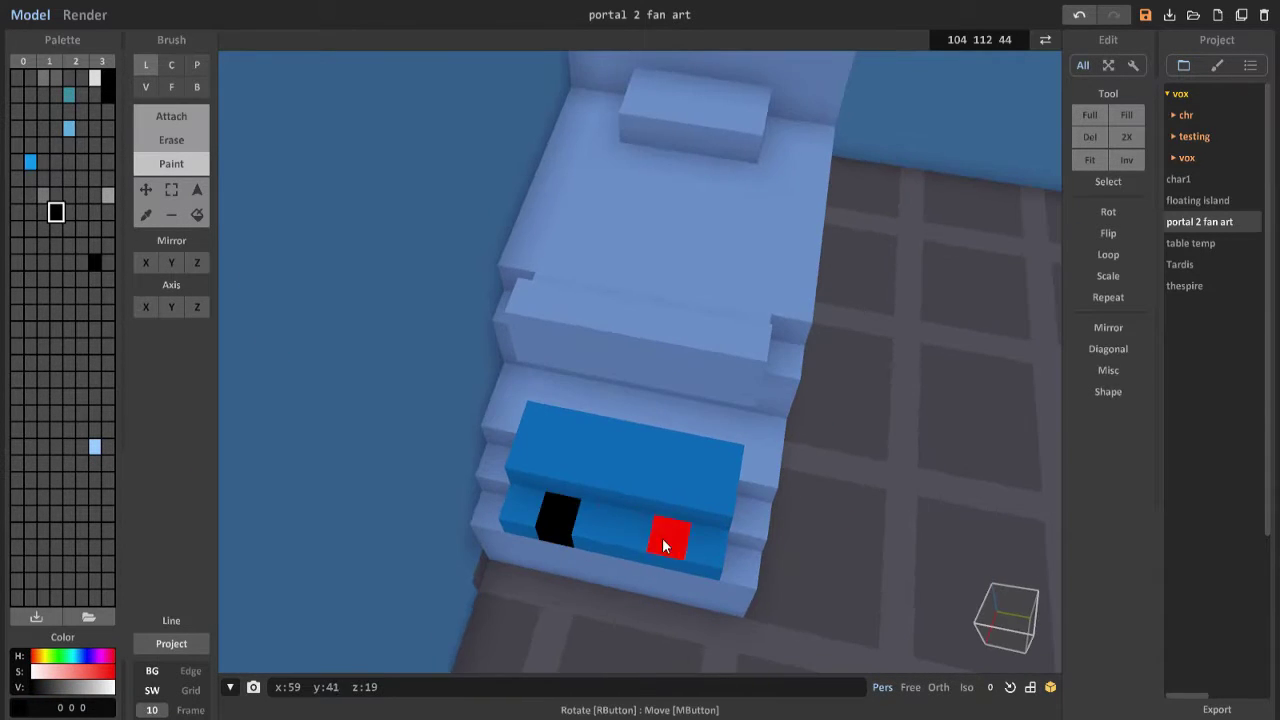
drag(640, 462, 630, 555)
mouse_move(709, 541)
right_down()
mouse_move(799, 449)
mouse_move(739, 420)
mouse_move(874, 446)
mouse_move(477, 428)
right_up()
key(ctrl+z)
key(ctrl+z)
Step: Erase the inner face of the recess under the bed with the Face brush to make the recess deeper
click(171, 86)
click(171, 140)
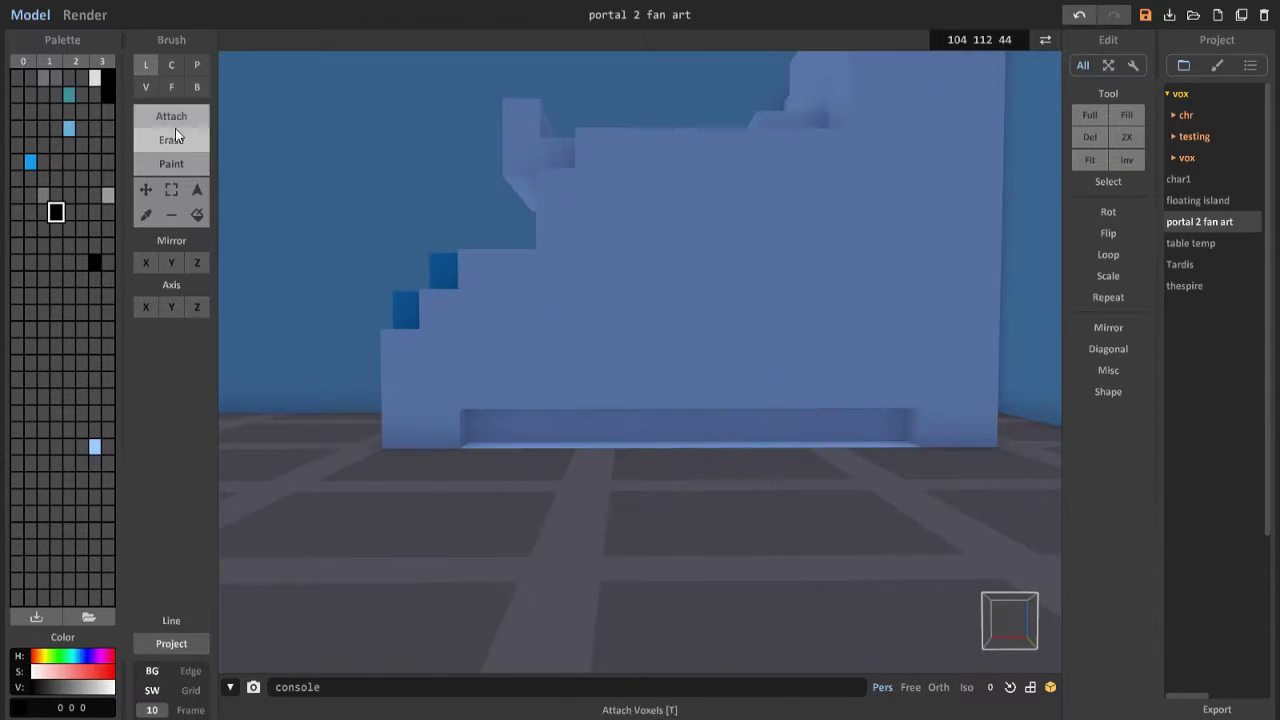
click(707, 422)
right_drag(706, 410, 705, 433)
Step: Paint the floor under the bed dark grey and continue the tile lines across it in grey (117, 117, 117)
click(43, 78)
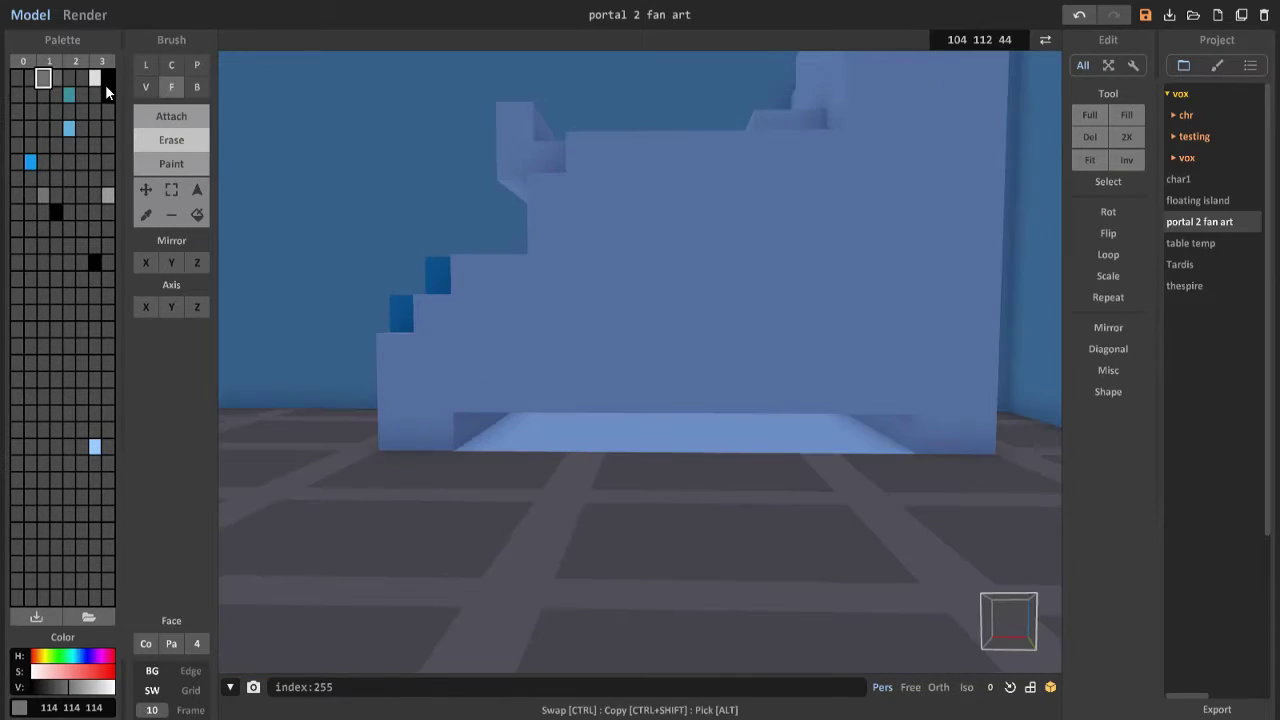
mouse_move(511, 374)
right_down()
mouse_move(586, 337)
mouse_move(563, 420)
mouse_move(619, 344)
right_up()
key(3)
click(619, 344)
key(l)
mouse_move(705, 360)
right_down()
mouse_move(574, 337)
mouse_move(803, 347)
mouse_move(363, 334)
right_up()
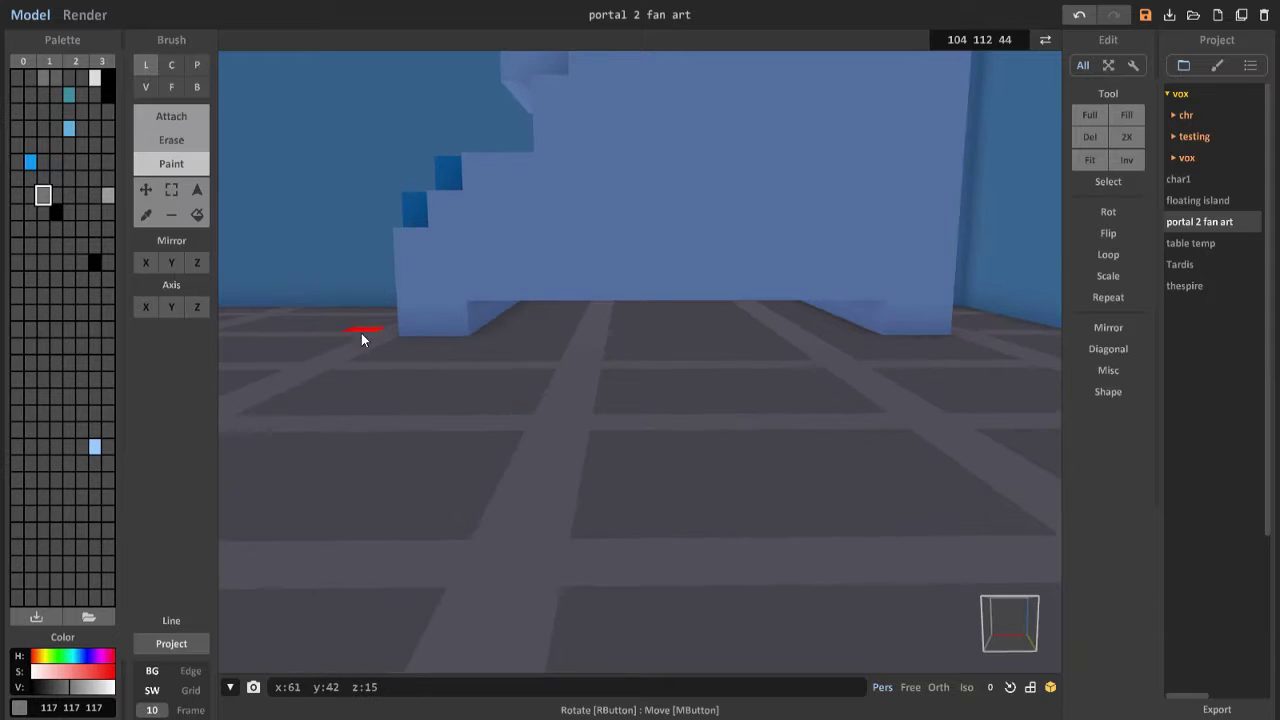
right_drag(831, 340, 563, 325)
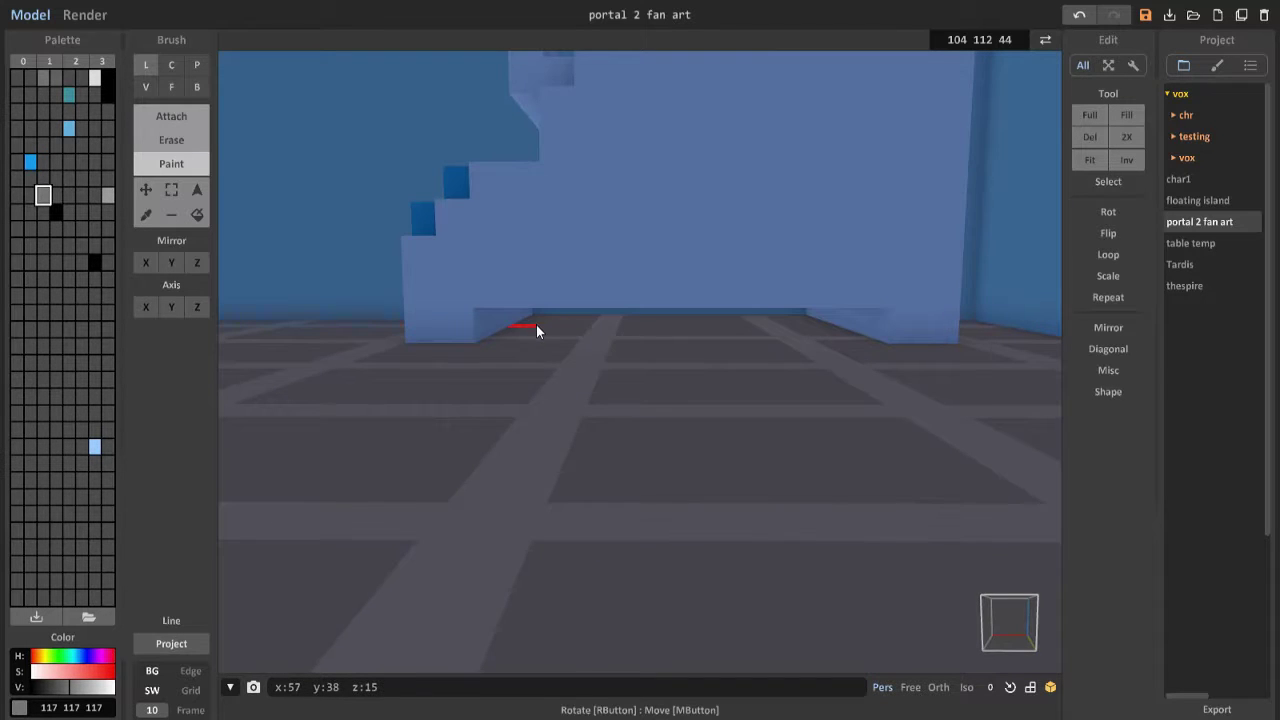
Step: Paint the pillow block at the head of the bed grey and lighten the colour to 184, 184, 184
mouse_move(826, 329)
right_down()
mouse_move(894, 417)
mouse_move(720, 491)
mouse_move(597, 240)
mouse_move(808, 483)
right_up()
scroll(760, 487, up, 5)
click(729, 274)
click(84, 688)
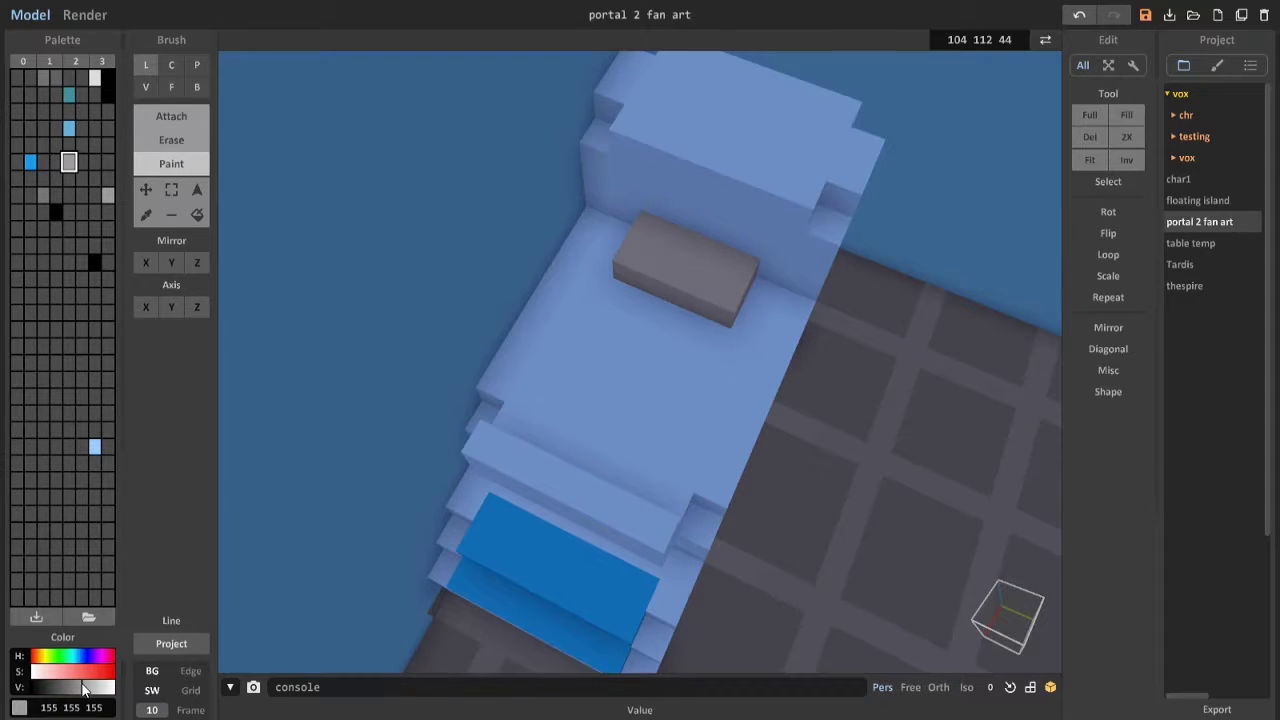
drag(84, 688, 92, 688)
Step: Attach another layer on top of the pillow block and two parallel light grey bars across the bed surface
click(171, 116)
drag(635, 228, 703, 267)
drag(585, 338, 680, 388)
drag(548, 398, 657, 452)
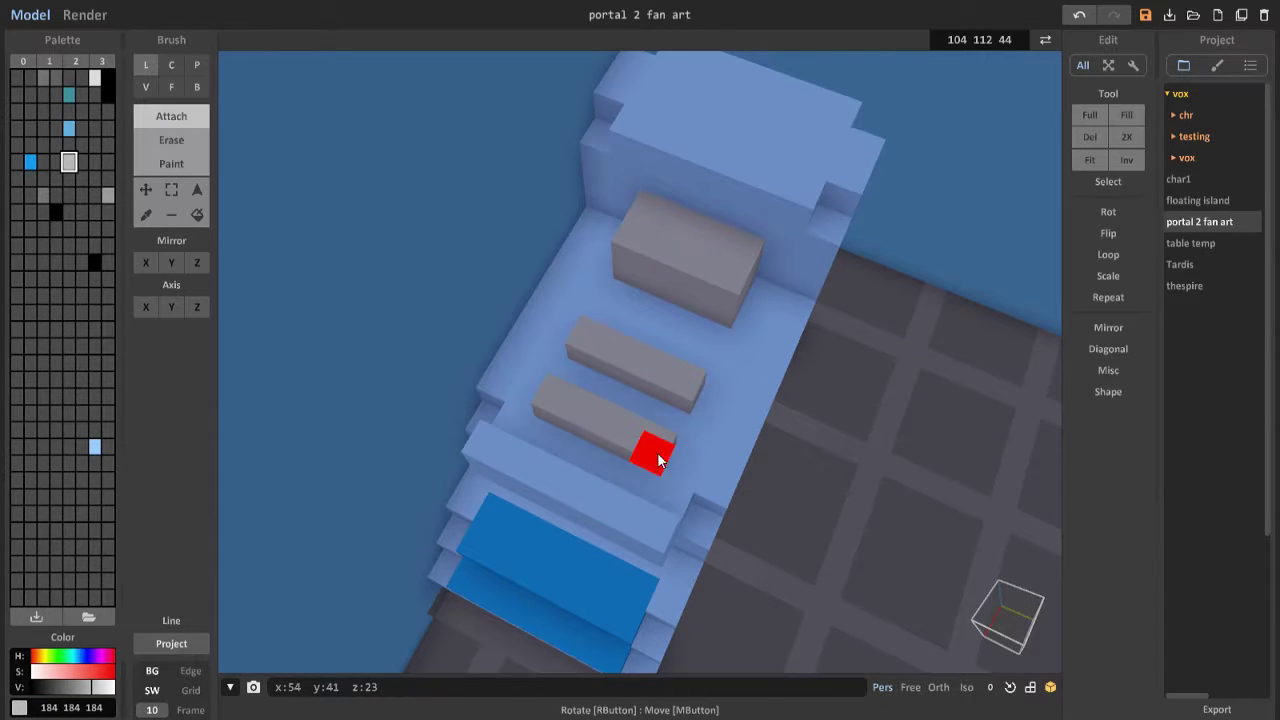
Step: Paint the bed surface around the pillow and bars dark grey (114, 114, 114), leaving a blue border along both sides
right_drag(657, 452, 700, 300)
click(82, 162)
mouse_move(575, 340)
mouse_down()
mouse_move(681, 360)
mouse_move(543, 509)
mouse_move(694, 456)
mouse_up()
key(ctrl+z)
click(171, 163)
mouse_move(694, 456)
right_down()
mouse_move(729, 418)
mouse_move(700, 360)
right_up()
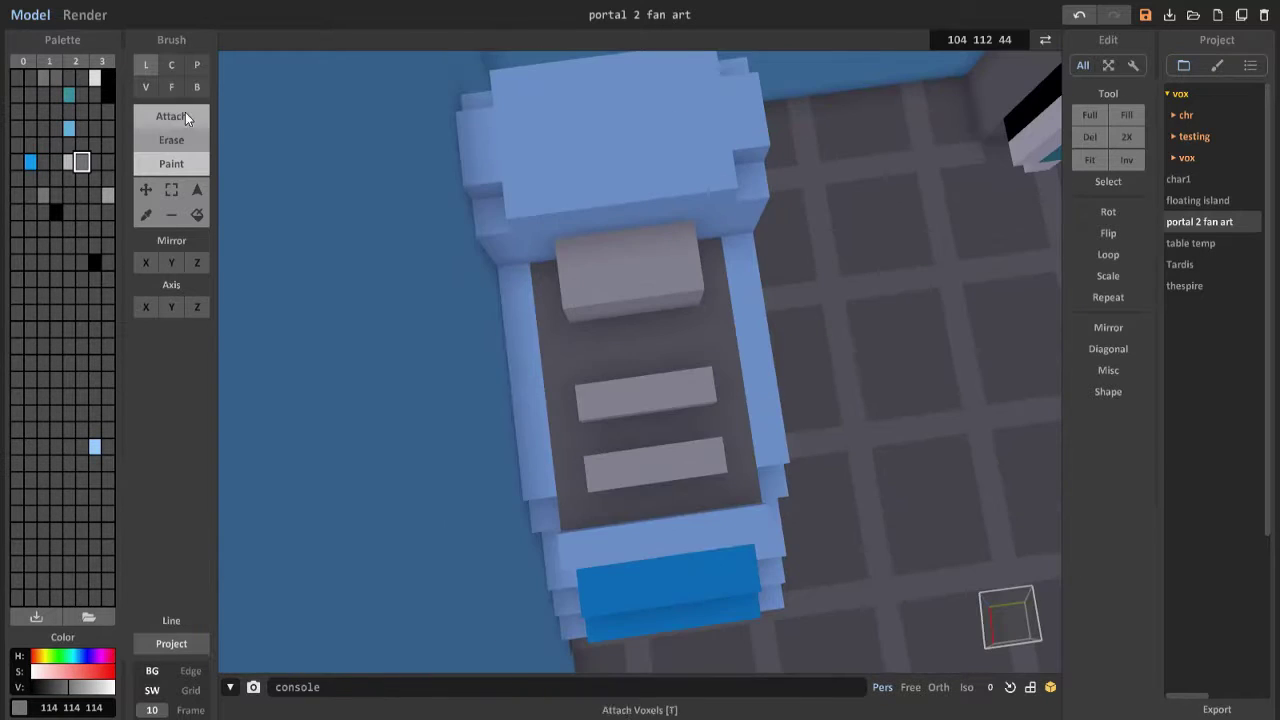
Step: Try to reshape the bar nearest the pillow by attaching a light grey block over it and erasing the bar's ends
click(185, 118)
click(69, 162)
mouse_move(612, 380)
mouse_down()
mouse_move(714, 409)
mouse_move(680, 466)
mouse_up()
key(ctrl+z)
right_drag(680, 466, 620, 440)
click(171, 140)
drag(608, 428, 690, 398)
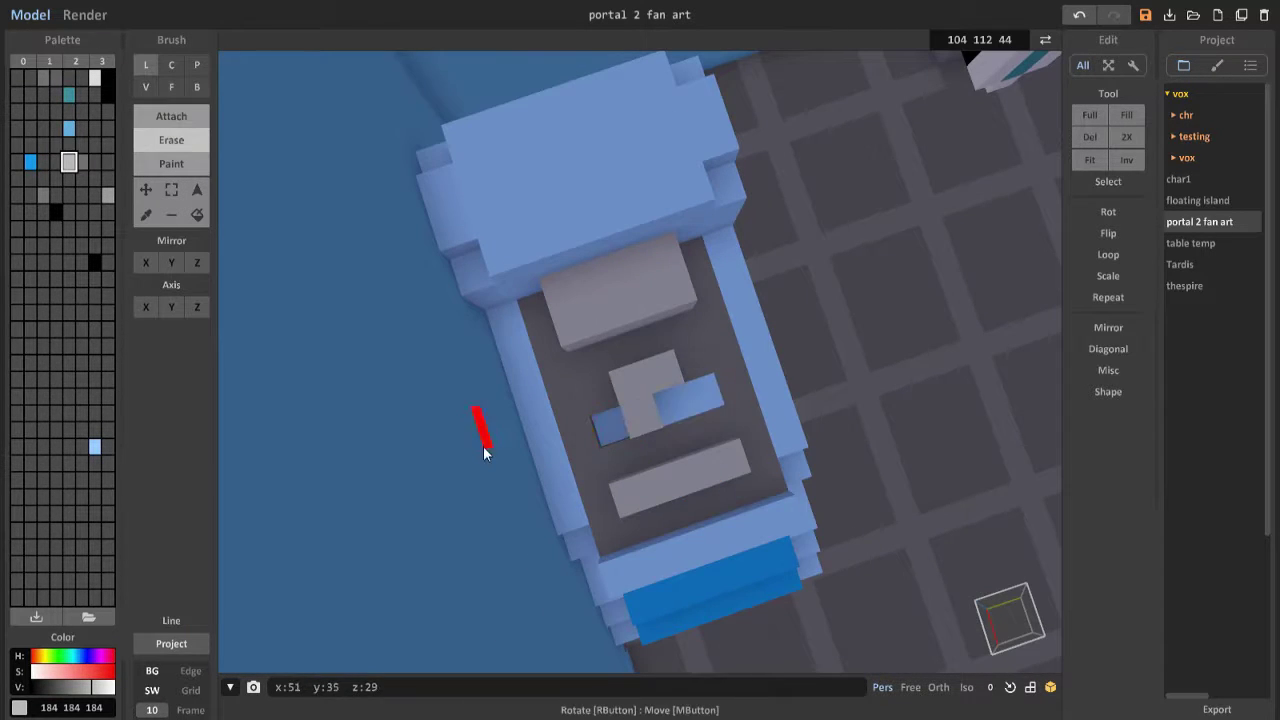
Step: Build up the blue borders into raised side rails along both long edges of the bed
click(171, 116)
scroll(681, 422, up, 3)
mouse_move(620, 338)
right_down()
mouse_move(697, 449)
mouse_move(567, 557)
mouse_move(530, 469)
mouse_move(566, 474)
mouse_move(228, 31)
mouse_move(757, 290)
mouse_move(751, 337)
mouse_move(823, 337)
mouse_move(783, 369)
mouse_move(649, 317)
mouse_move(694, 323)
right_up()
click(171, 140)
right_drag(563, 280, 600, 240)
Step: Rebuild the raised footboard above the blue steps in light grey (223, 223, 223)
click(171, 116)
click(107, 128)
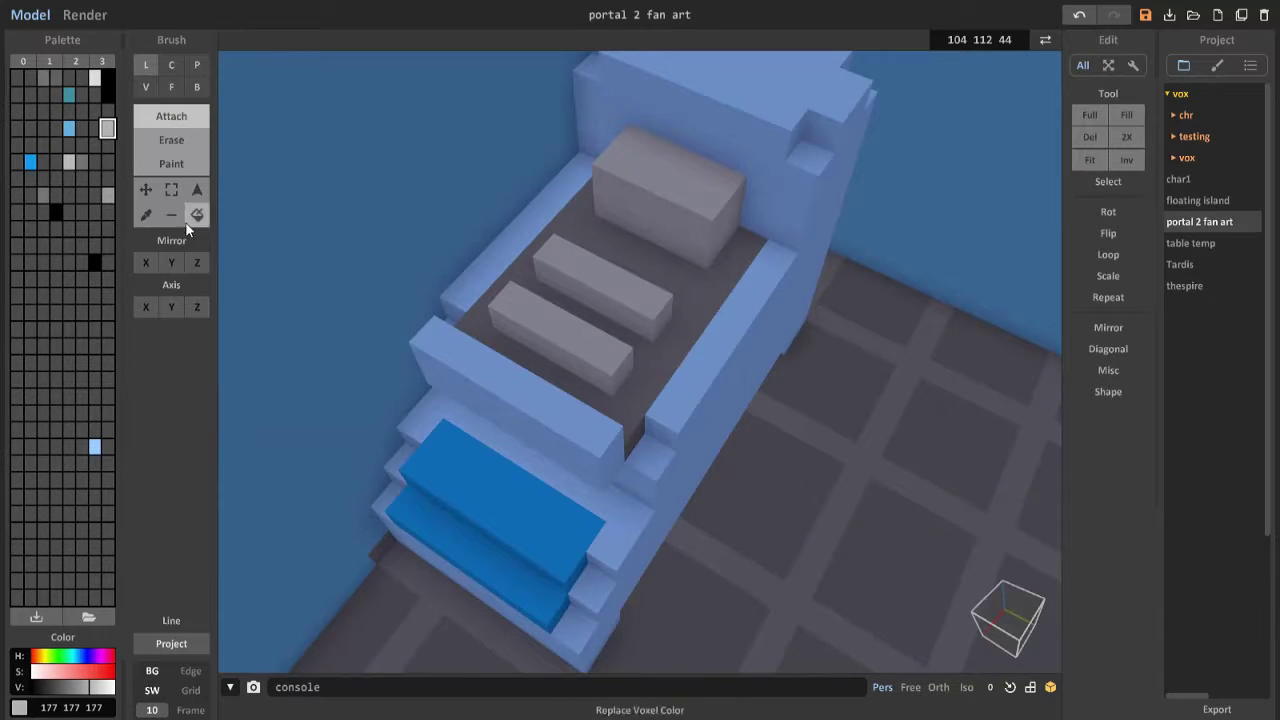
right_drag(232, 218, 271, 215)
key(r)
mouse_move(522, 392)
right_down()
mouse_move(502, 430)
mouse_move(430, 420)
mouse_move(534, 334)
right_up()
click(171, 116)
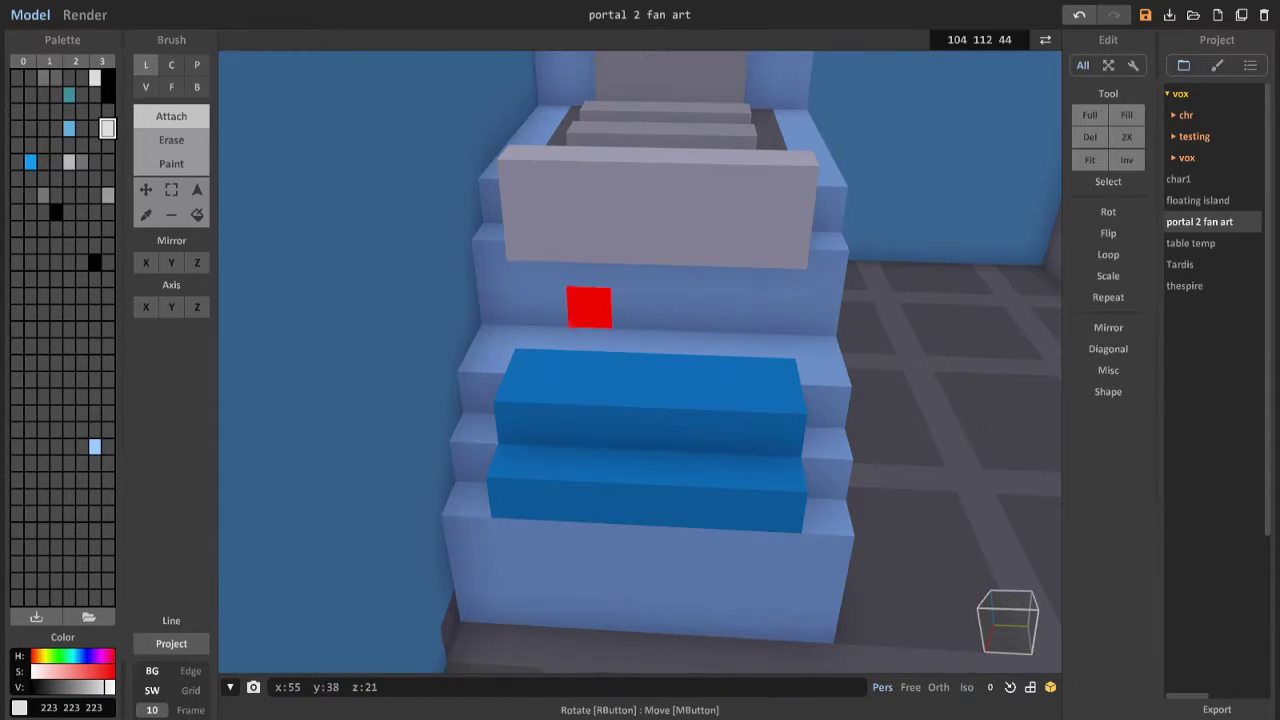
Step: Extend the light grey footboard down to the upper blue step and thicken it toward the bars on the bed
mouse_move(589, 307)
mouse_down()
mouse_move(714, 309)
mouse_move(631, 277)
mouse_up()
mouse_move(631, 277)
right_down()
mouse_move(457, 356)
mouse_move(628, 413)
right_up()
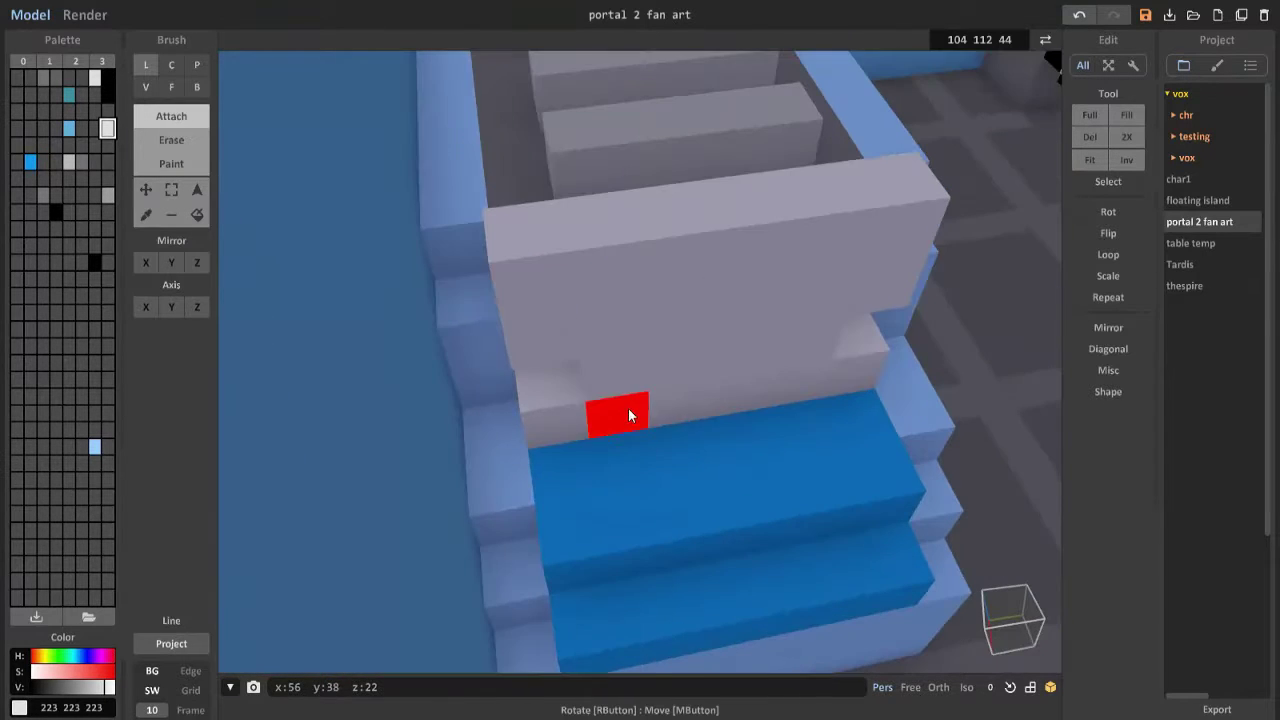
right_drag(803, 370, 540, 255)
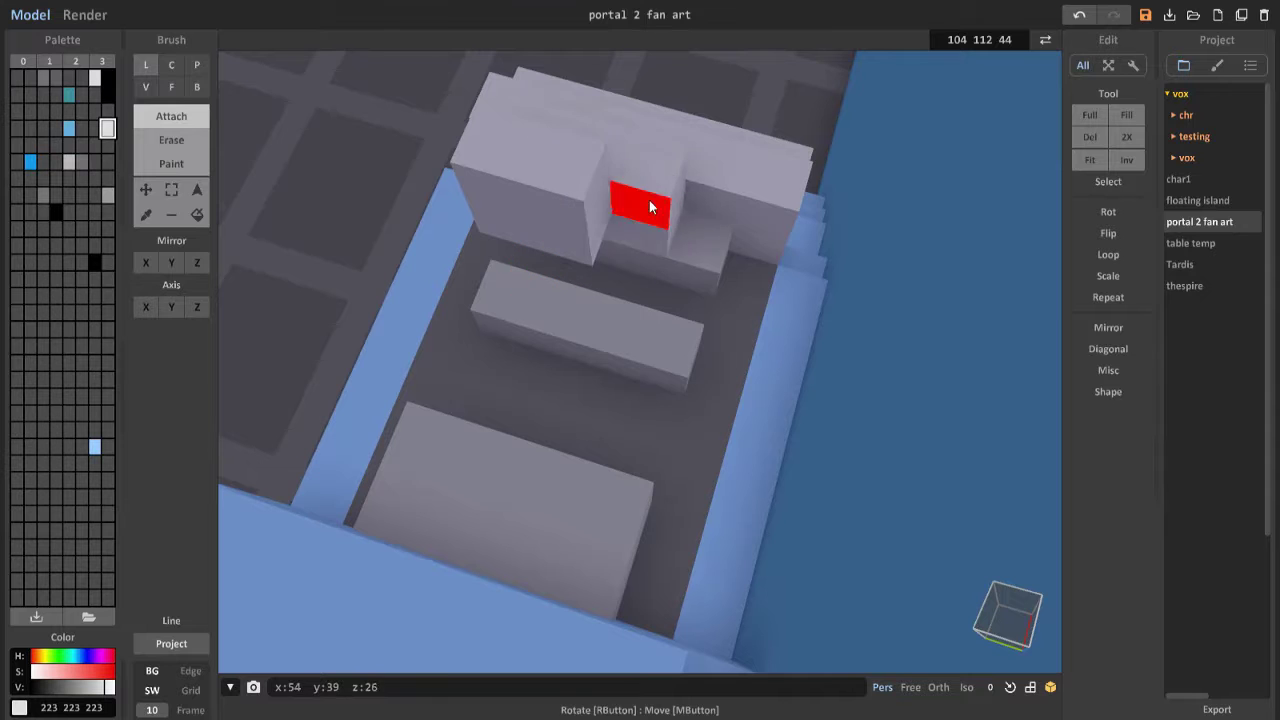
scroll(751, 266, up, 3)
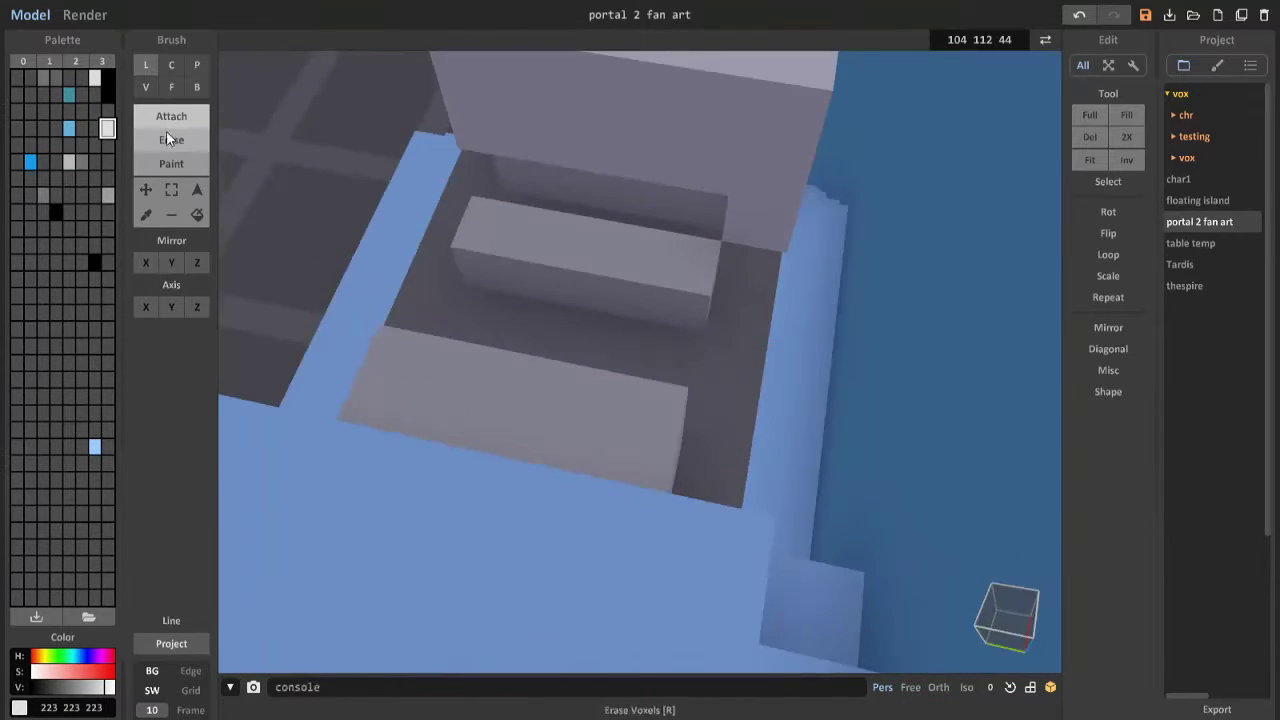
Step: Fill the gaps in the bed's stepped footboard with light grey (223, 223, 223) so its side forms solid stairs
click(166, 138)
mouse_move(640, 165)
right_down()
mouse_move(766, 171)
mouse_move(574, 206)
mouse_move(589, 171)
mouse_move(513, 349)
mouse_move(251, 114)
mouse_move(634, 371)
mouse_move(567, 318)
mouse_move(700, 394)
mouse_move(751, 368)
mouse_move(580, 520)
mouse_move(675, 520)
mouse_move(608, 466)
mouse_move(609, 429)
mouse_move(590, 436)
mouse_move(300, 194)
mouse_move(620, 362)
mouse_move(604, 494)
mouse_move(509, 351)
right_up()
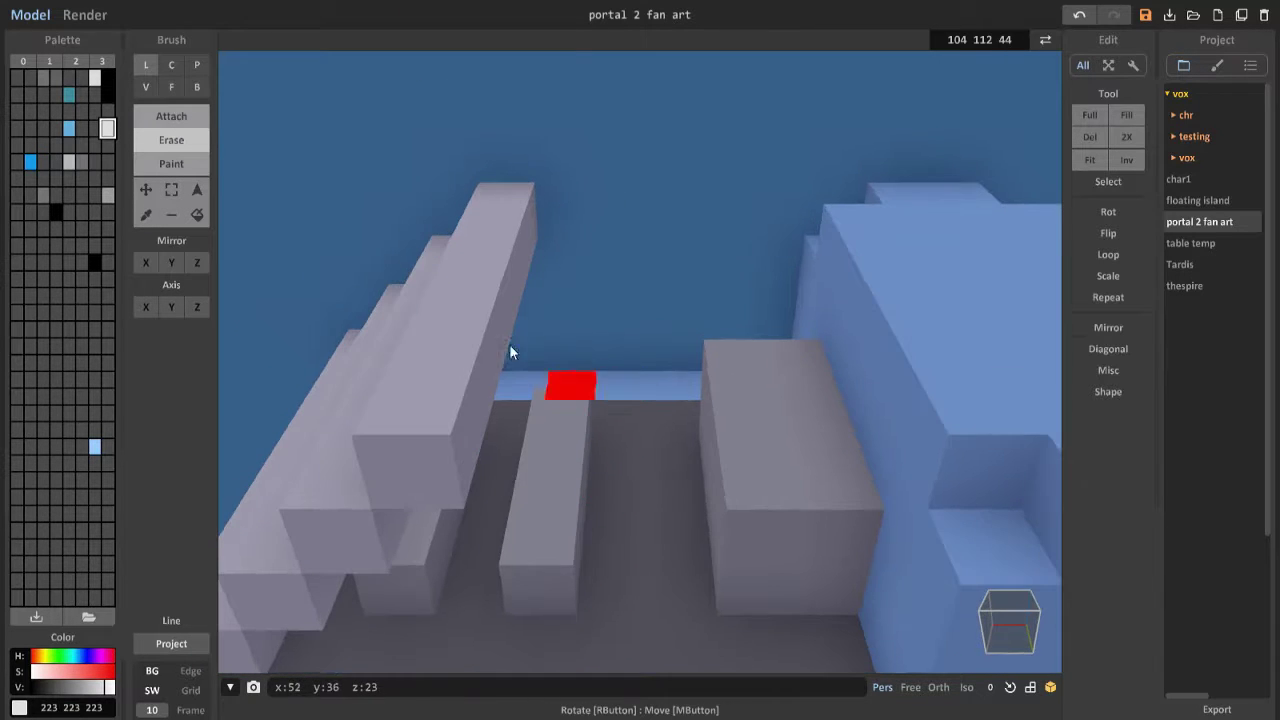
click(68, 279)
mouse_move(643, 206)
right_down()
mouse_move(571, 534)
mouse_move(649, 518)
right_up()
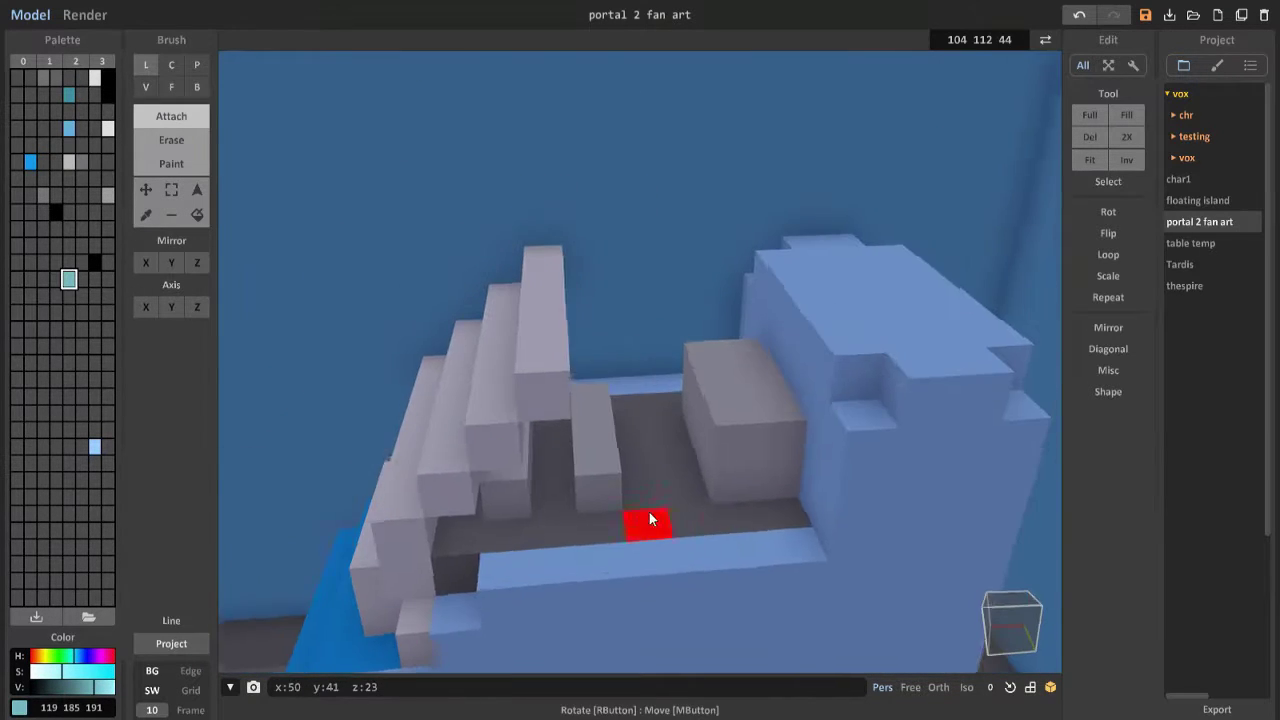
alt+click(444, 475)
right_drag(500, 502, 778, 483)
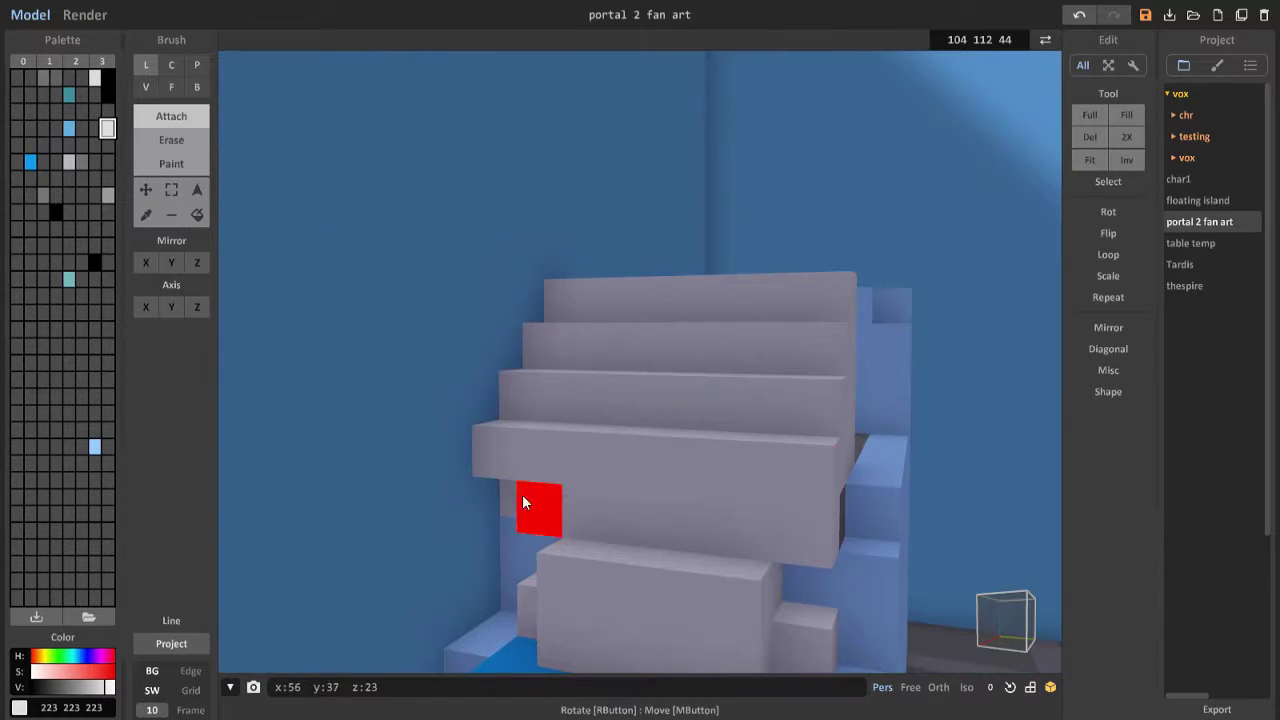
right_drag(522, 494, 622, 535)
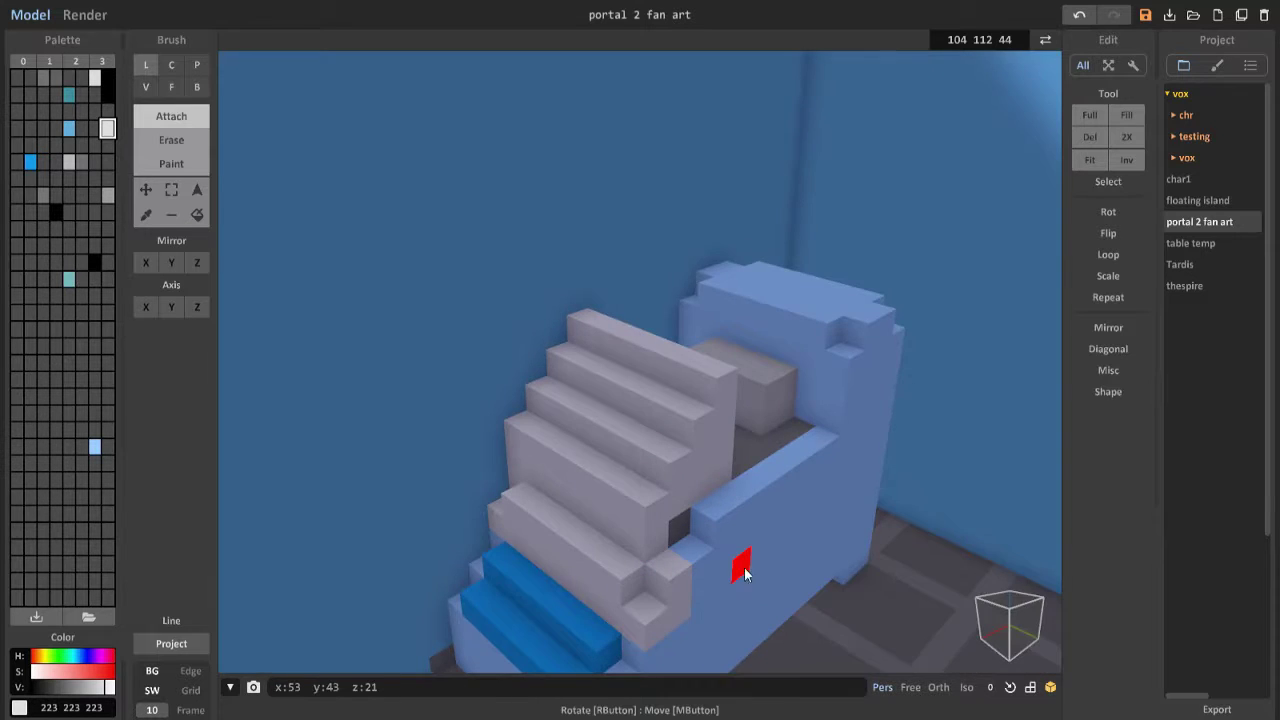
right_drag(745, 573, 593, 489)
mouse_move(589, 442)
right_down()
mouse_move(777, 462)
mouse_move(587, 378)
right_up()
key(e)
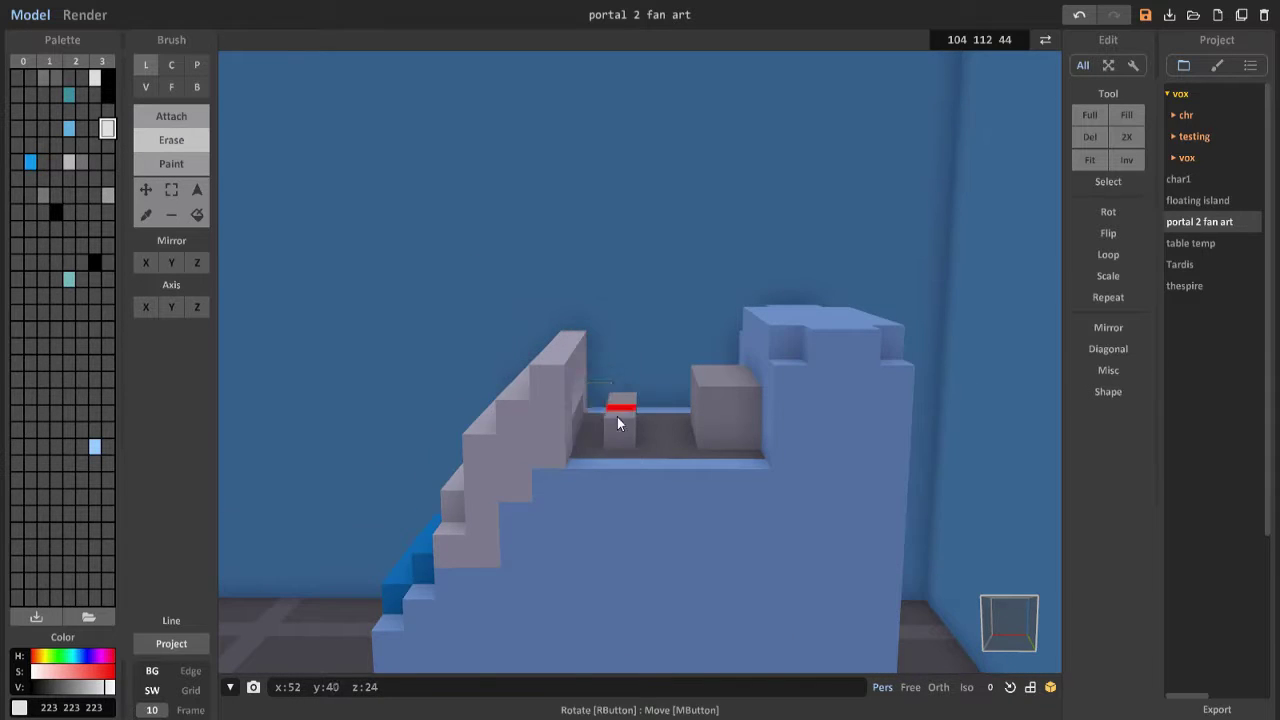
mouse_move(617, 423)
right_down()
mouse_move(606, 456)
mouse_move(517, 450)
mouse_move(583, 404)
mouse_move(527, 420)
mouse_move(668, 474)
right_up()
click(95, 447)
click(200, 116)
click(429, 491)
Step: Attach teal (119, 185, 191) blocks over the side rails along both long edges of the bed
mouse_move(330, 330)
right_down()
mouse_move(429, 491)
mouse_move(527, 484)
mouse_move(470, 420)
mouse_move(520, 358)
mouse_move(726, 318)
mouse_move(936, 494)
mouse_move(824, 545)
mouse_move(491, 453)
mouse_move(771, 523)
right_up()
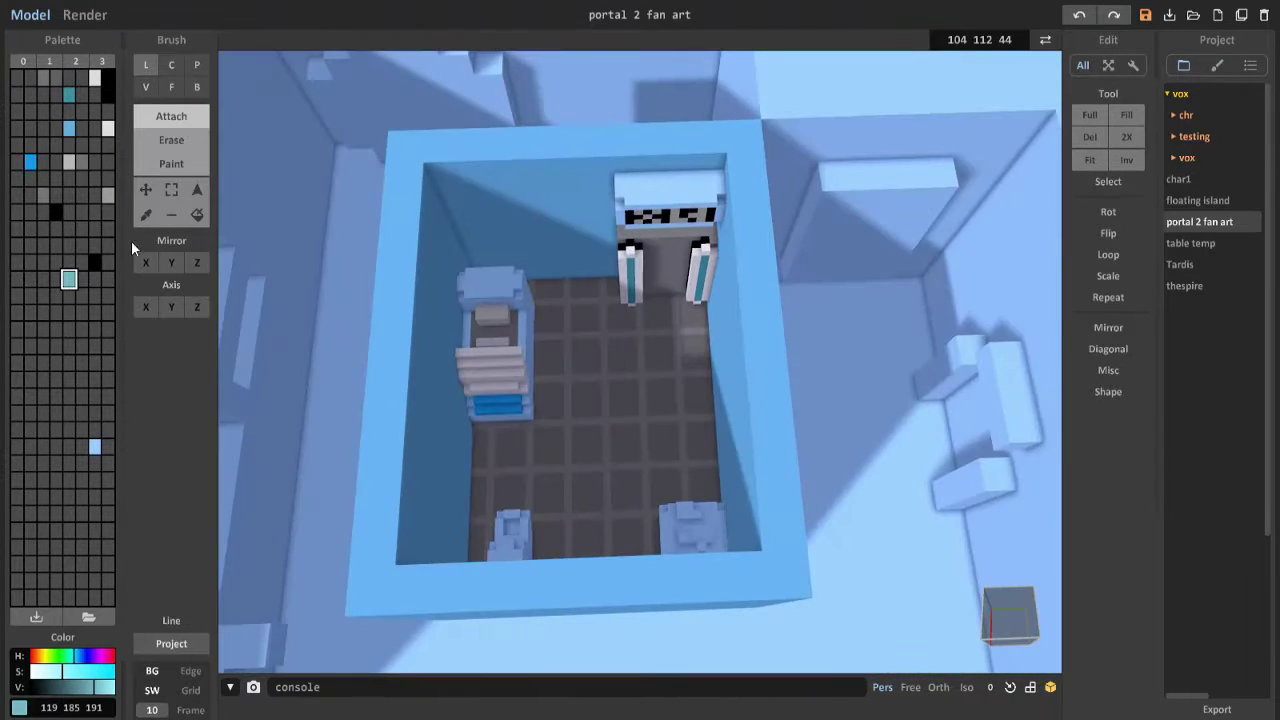
right_drag(131, 248, 600, 320)
scroll(723, 500, up, 5)
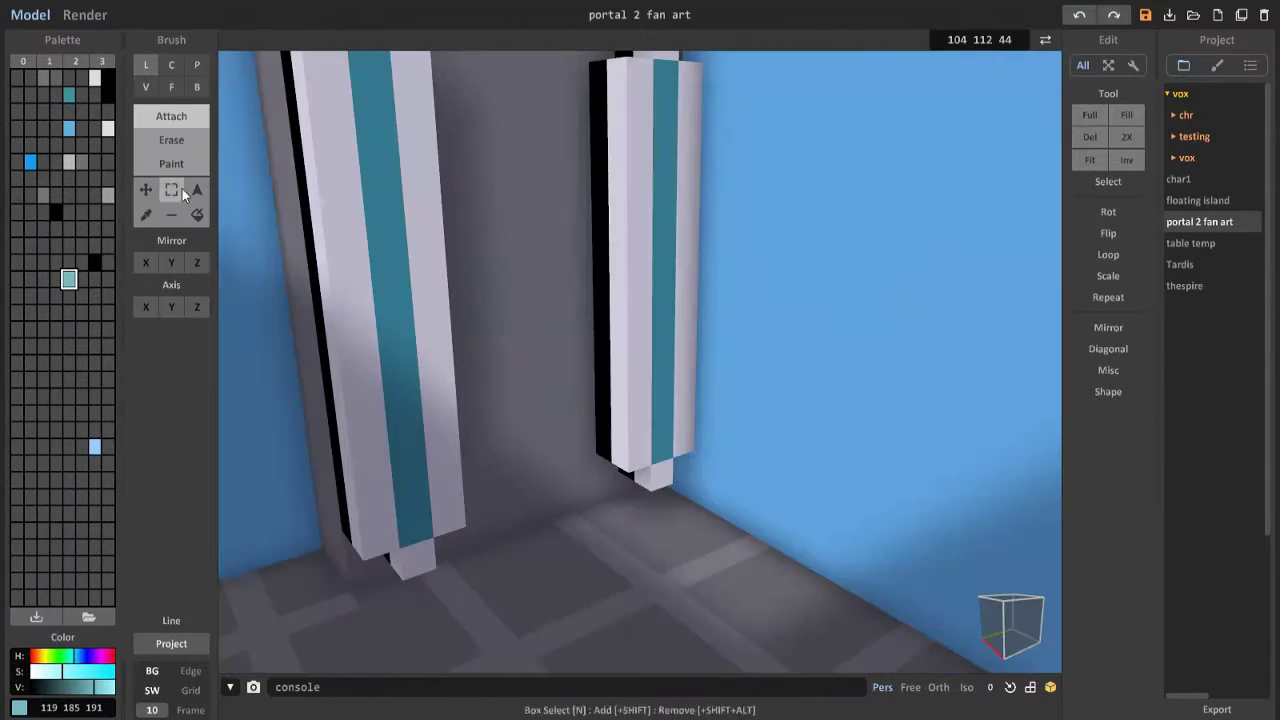
right_drag(182, 188, 414, 320)
click(431, 286)
click(417, 409)
key(ctrl+z)
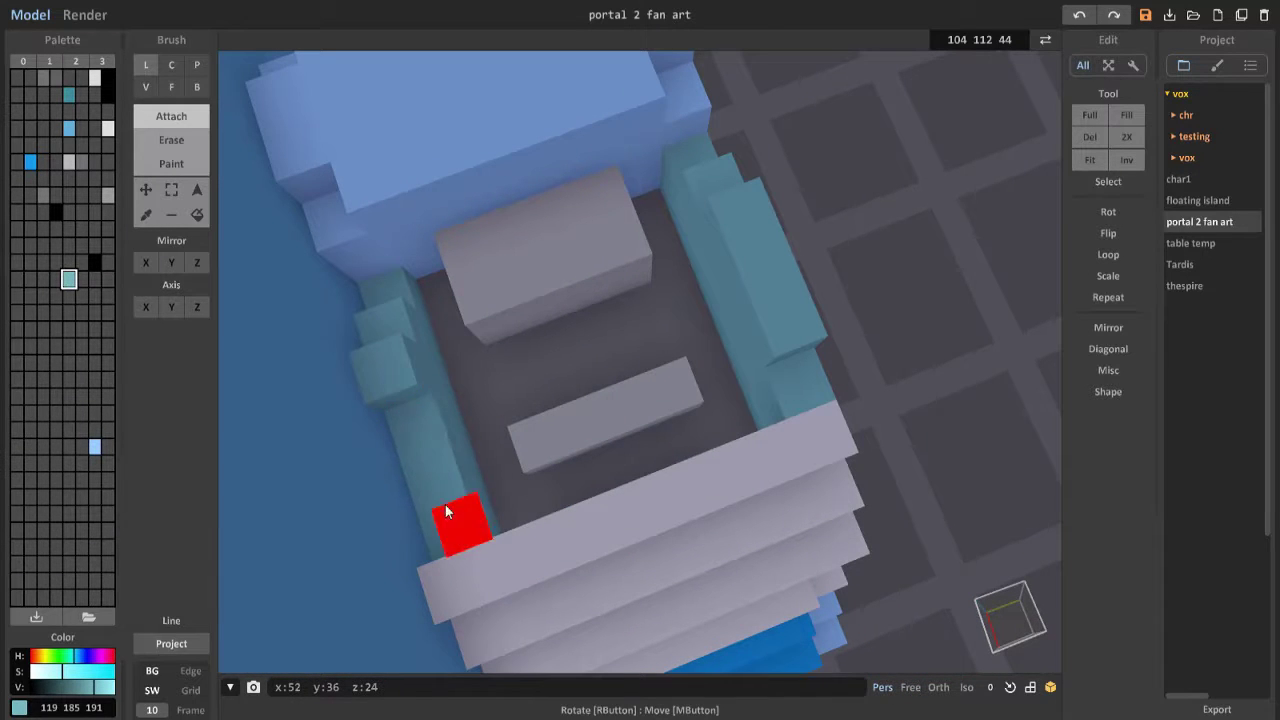
key(ctrl+y)
Step: Extend the teal blocks across the bed into a stepped blanket with a raised middle strip between footboard and headboard
right_drag(446, 512, 589, 360)
right_drag(534, 446, 672, 483)
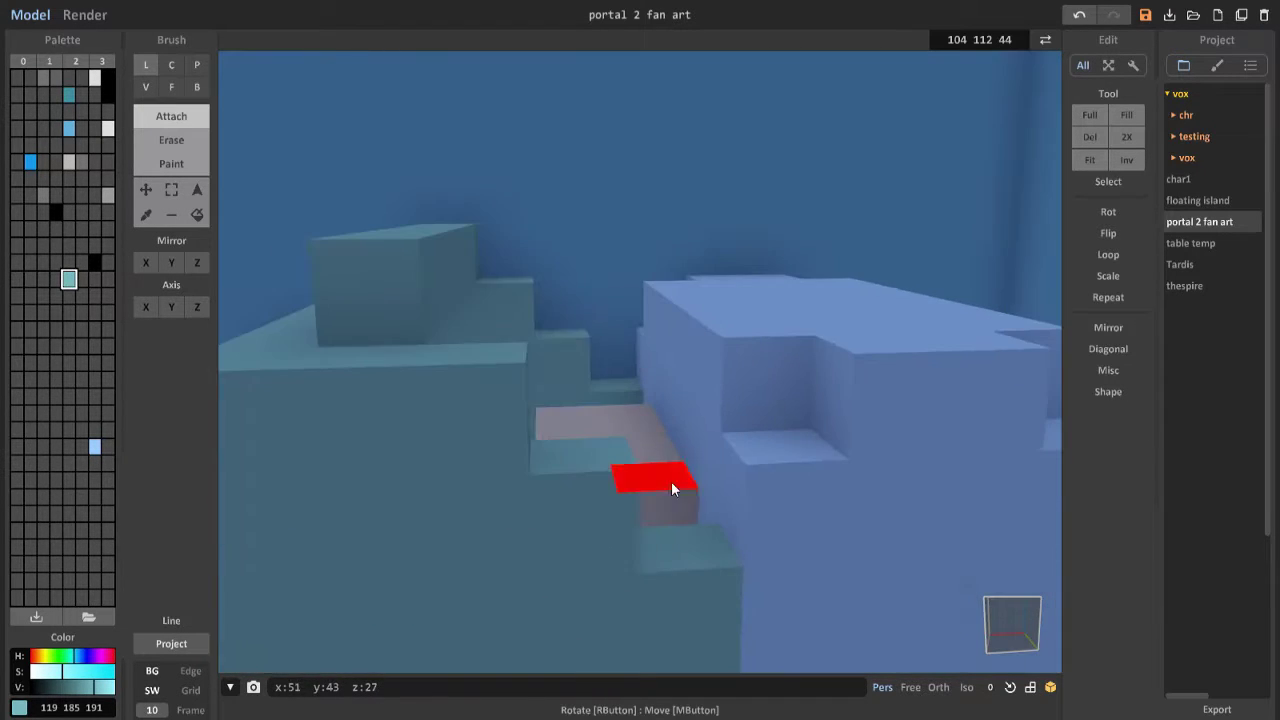
mouse_move(619, 427)
right_down()
mouse_move(549, 368)
mouse_move(647, 440)
mouse_move(634, 429)
mouse_move(494, 486)
mouse_move(509, 434)
mouse_move(613, 426)
right_up()
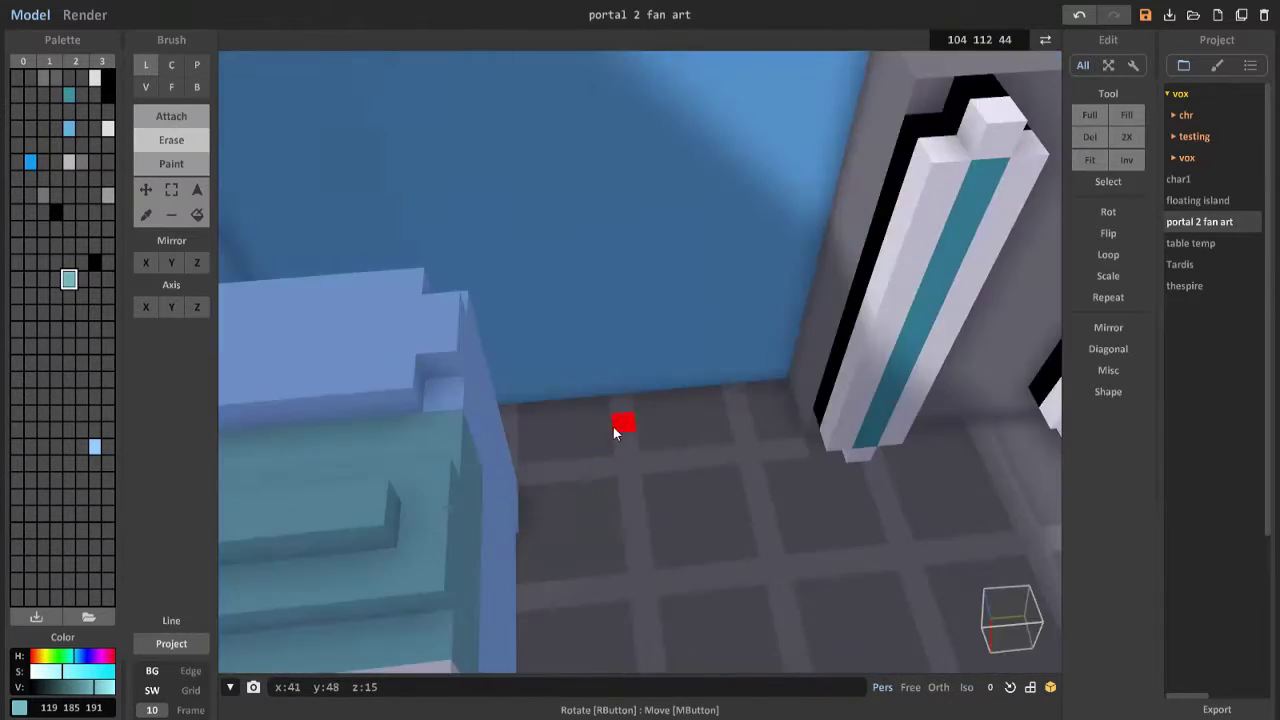
Step: Attach black (0, 0, 0) fixtures on top of the bed's headboard, undoing and redoing the last two placements
click(17, 296)
right_drag(551, 343, 541, 350)
click(500, 365)
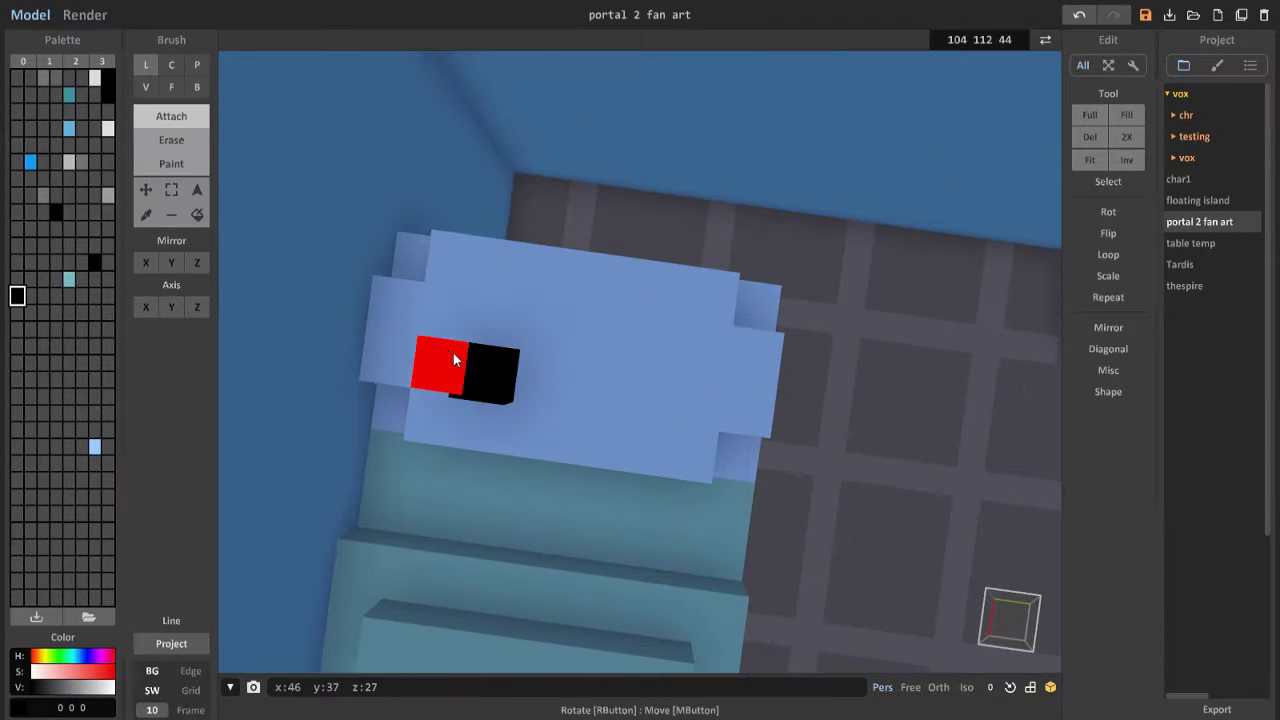
click(453, 358)
right_drag(453, 358, 737, 323)
click(745, 230)
click(553, 397)
key(ctrl+z)
key(ctrl+z)
mouse_move(814, 343)
right_down()
mouse_move(677, 230)
mouse_move(840, 333)
mouse_move(864, 469)
mouse_move(849, 475)
mouse_move(808, 434)
mouse_move(874, 463)
mouse_move(854, 534)
mouse_move(774, 466)
mouse_move(762, 478)
mouse_move(749, 366)
right_up()
click(677, 226)
Step: Erase a groove outlining a panel in the bed's blue long side above the legs
click(171, 140)
mouse_move(400, 440)
right_down()
mouse_move(366, 457)
mouse_move(545, 319)
right_up()
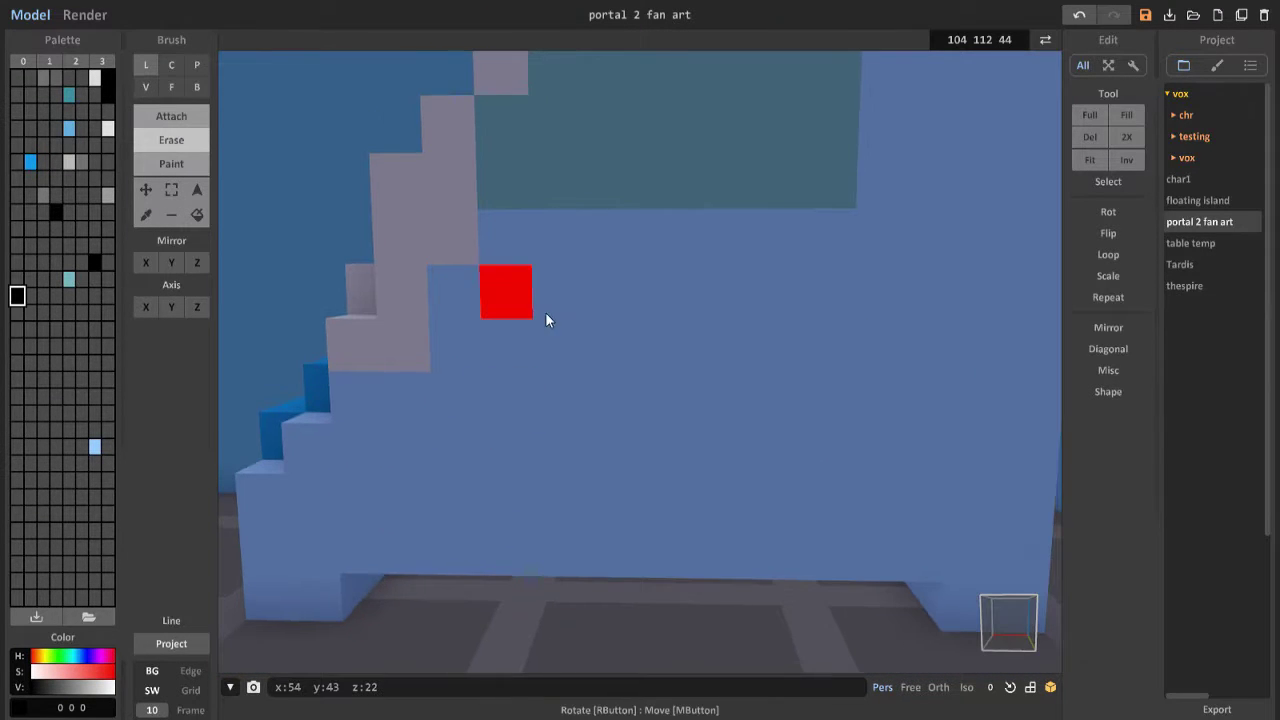
mouse_move(545, 319)
mouse_down()
mouse_move(494, 426)
mouse_move(409, 450)
mouse_move(913, 510)
mouse_up()
mouse_move(913, 510)
right_down()
mouse_move(740, 357)
mouse_move(857, 409)
right_up()
mouse_move(914, 449)
right_down()
mouse_move(453, 348)
mouse_move(826, 300)
right_up()
drag(803, 297, 840, 395)
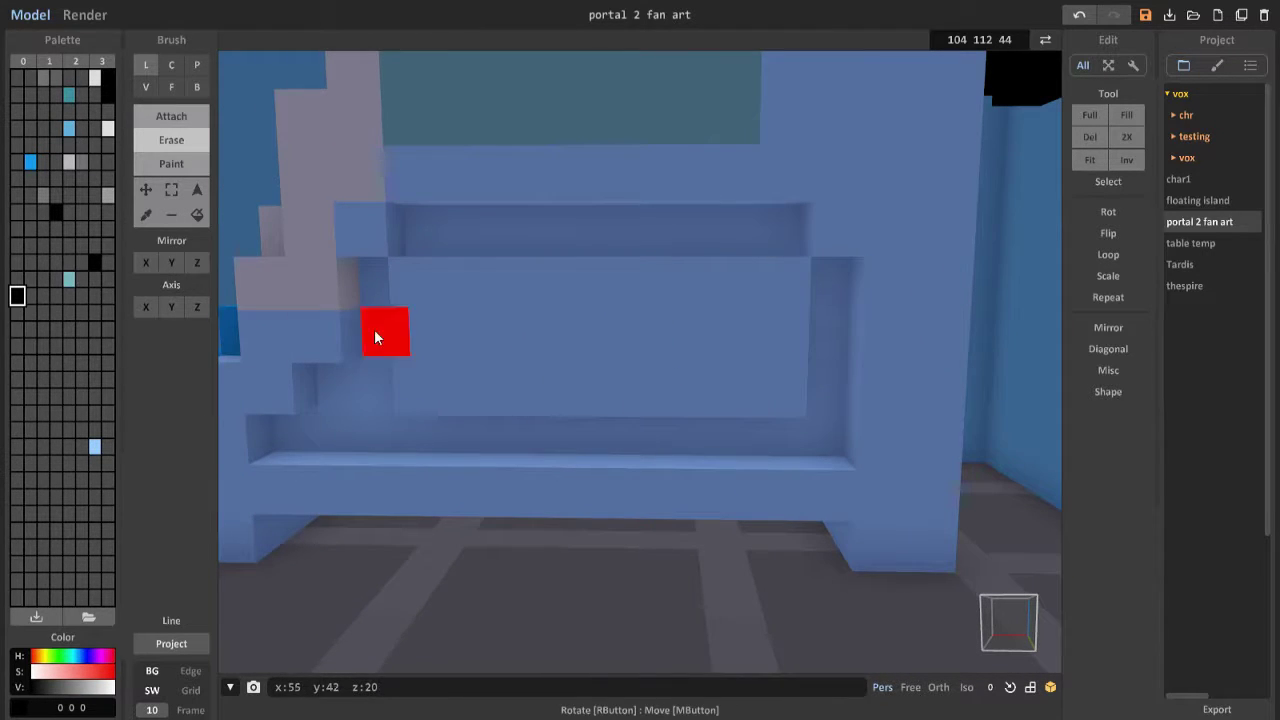
Step: Undo and recut the panel groove with stepped corners at both ends, and hollow out the enclosed area through the bed
scroll(893, 420, down, 3)
key(ctrl+z)
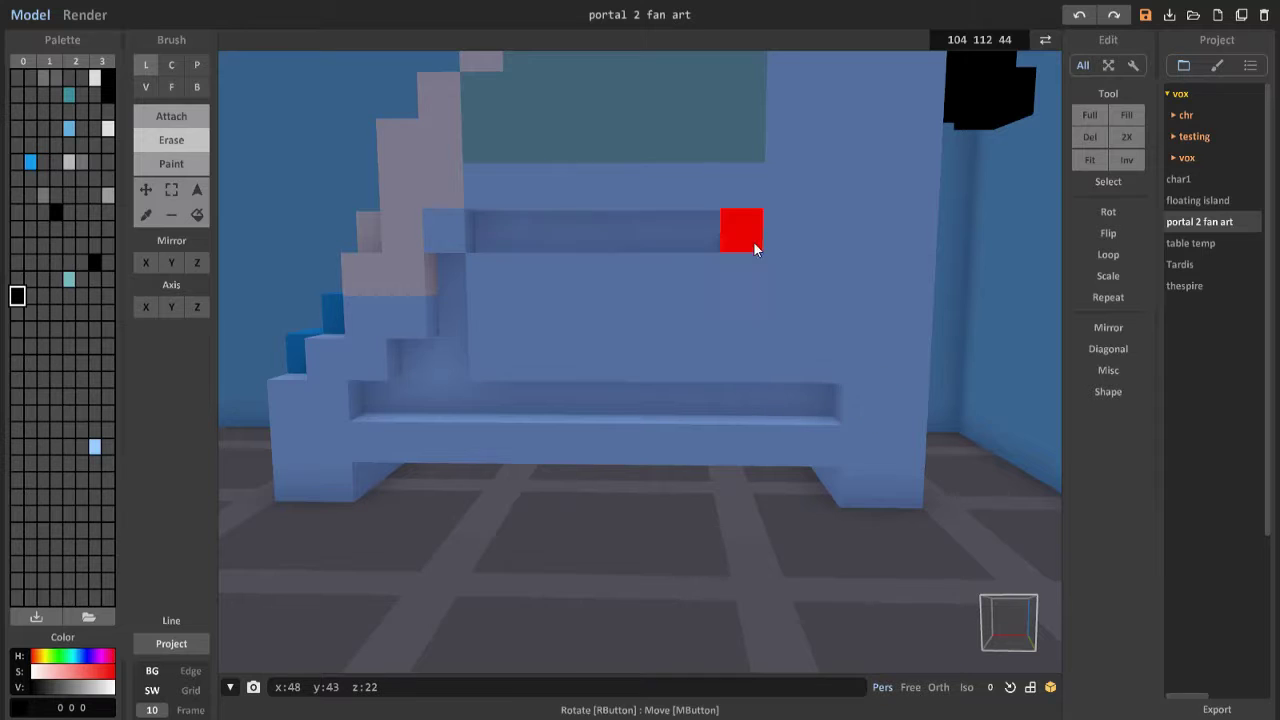
key(ctrl+z)
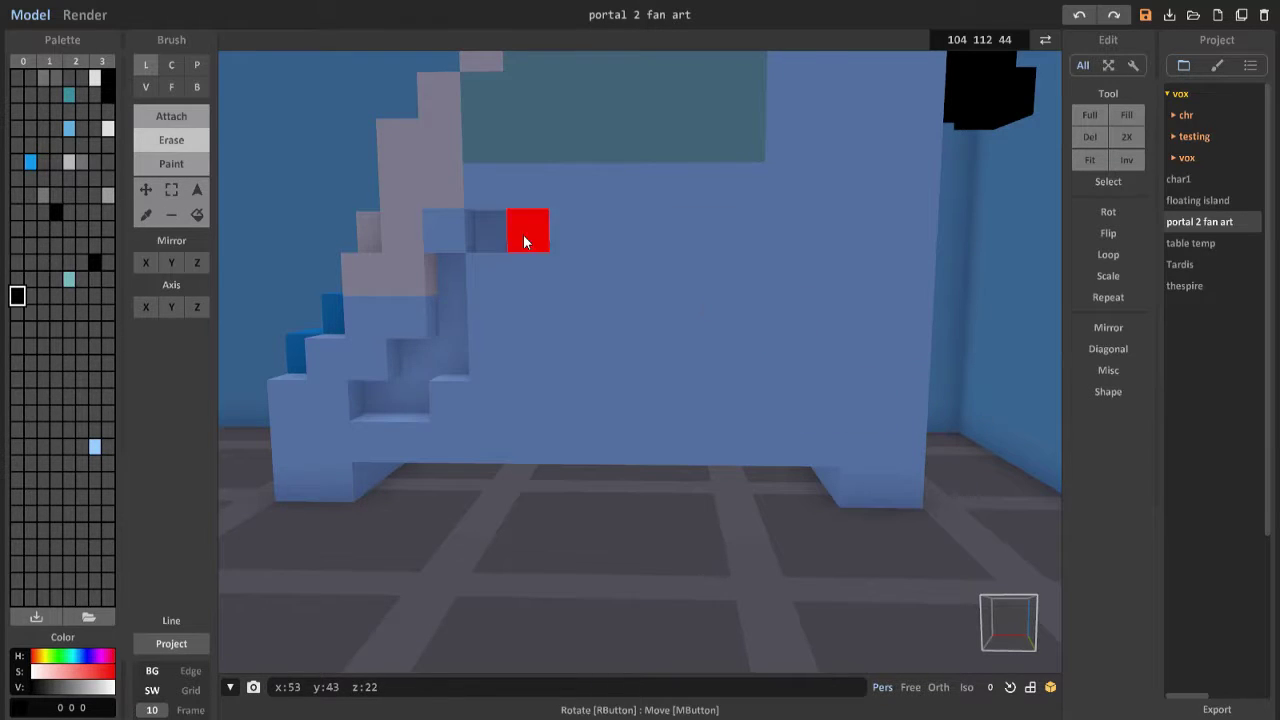
drag(524, 242, 748, 271)
key(ctrl+z)
mouse_move(360, 398)
mouse_down()
mouse_move(623, 429)
mouse_move(848, 392)
mouse_move(811, 339)
mouse_up()
mouse_move(828, 250)
mouse_down()
mouse_move(829, 276)
mouse_move(791, 240)
mouse_up()
click(171, 87)
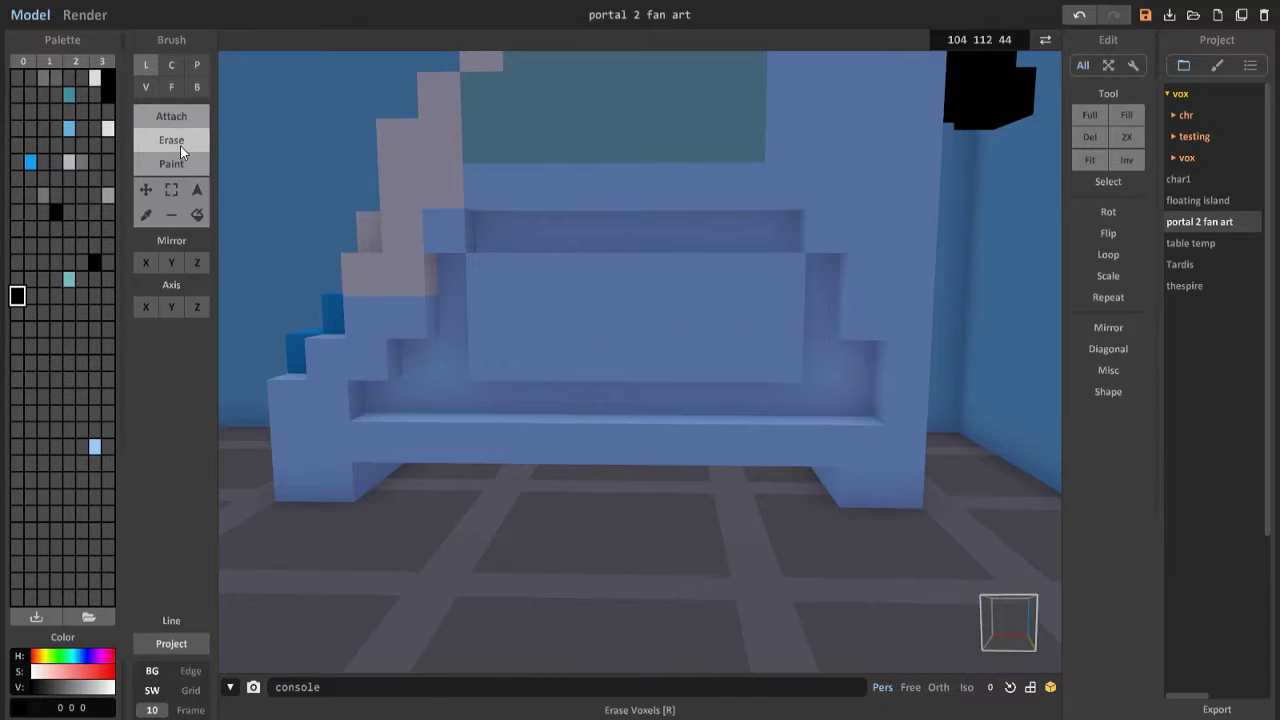
scroll(486, 354, up, 3)
Step: Attach two light blue (153, 204, 255) bars beneath the bed base inside the hollowed opening
click(95, 447)
mouse_move(660, 377)
right_down()
mouse_move(745, 370)
mouse_move(723, 409)
mouse_move(539, 164)
mouse_move(654, 251)
mouse_move(623, 243)
mouse_move(820, 292)
mouse_move(714, 209)
mouse_move(491, 289)
mouse_move(611, 346)
mouse_move(494, 386)
mouse_move(712, 447)
mouse_move(546, 330)
right_up()
key(1)
key(ctrl+z)
key(3)
key(1)
key(l)
mouse_move(563, 343)
mouse_down()
mouse_move(497, 273)
mouse_move(560, 331)
mouse_up()
key(ctrl+z)
key(ctrl+z)
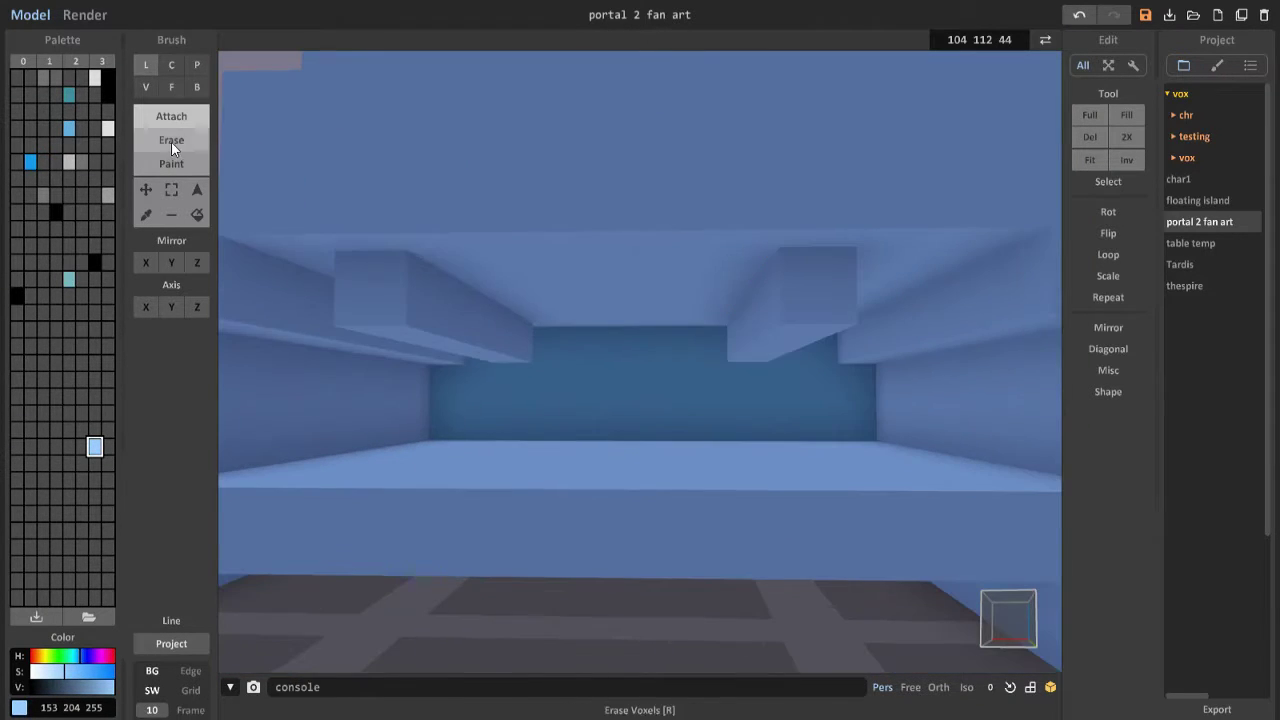
Step: Extend the bars under the bed into a hanging U-shaped light blue tray with side rails and raised corners
key(ctrl+y)
key(ctrl+y)
right_drag(413, 333, 571, 334)
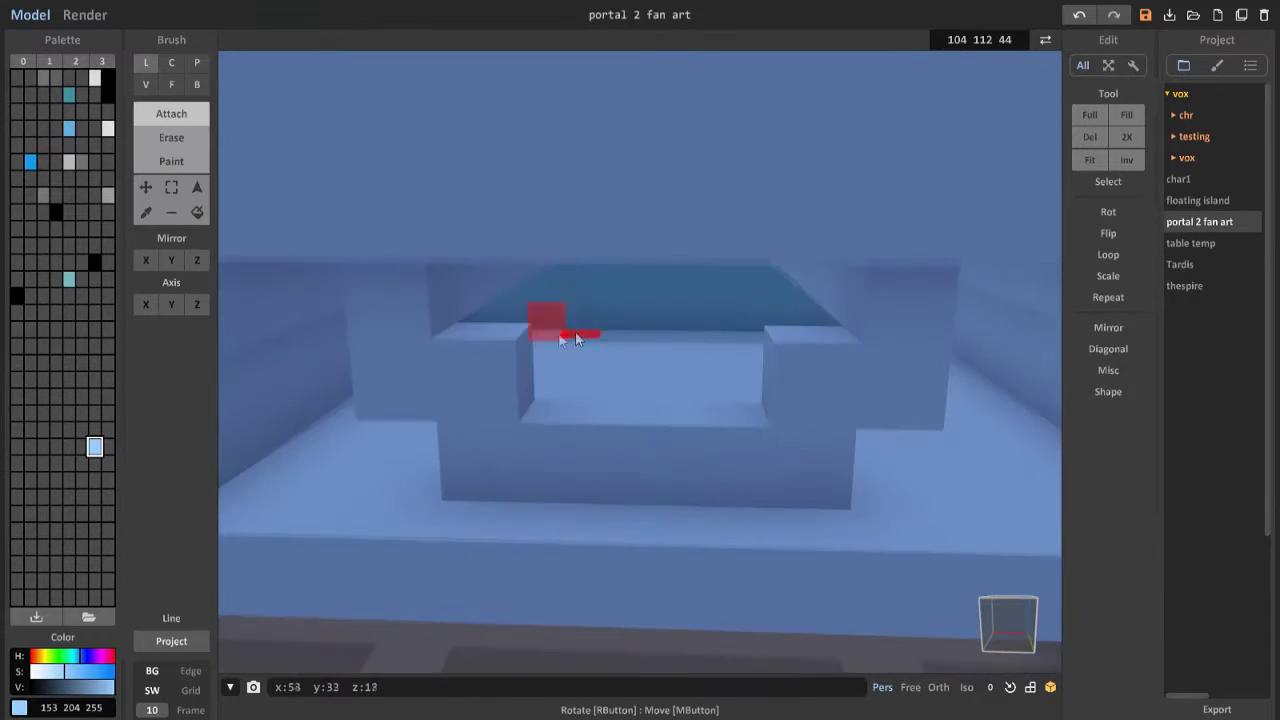
right_drag(657, 416, 686, 352)
right_drag(814, 449, 486, 249)
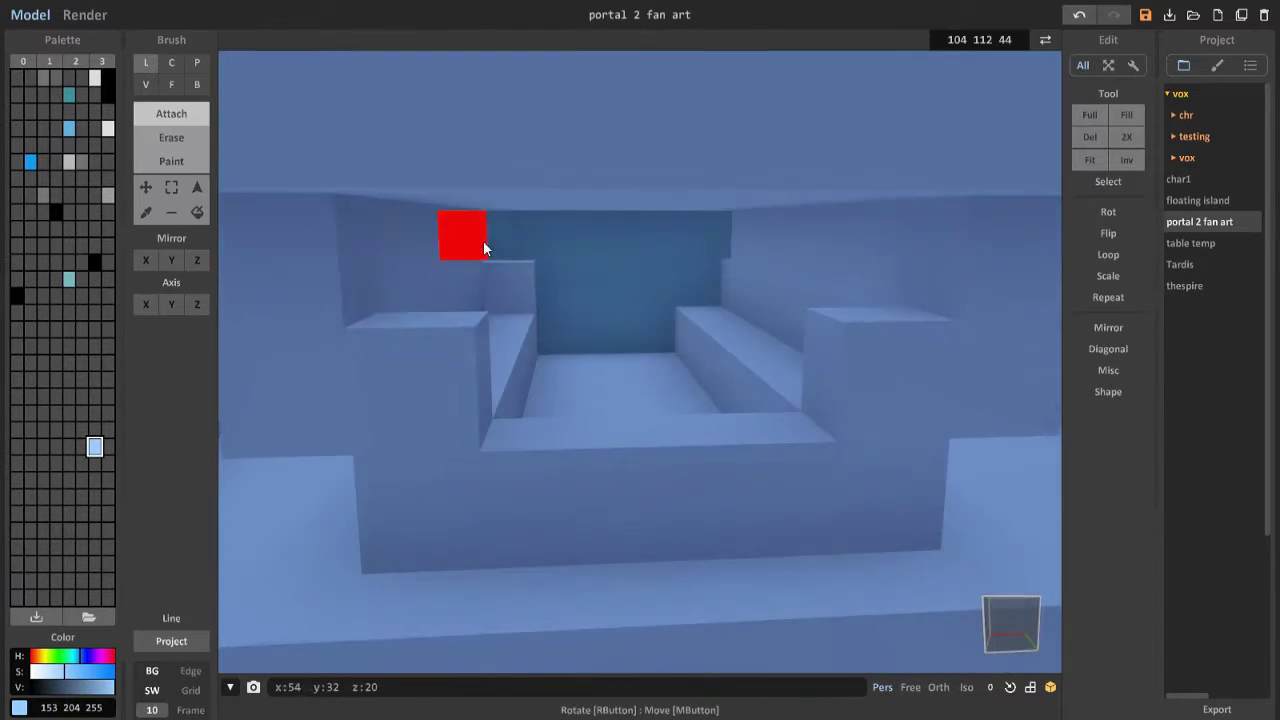
Step: Rework the tray under the bed into a closed light blue box with a narrower lower section
key(f)
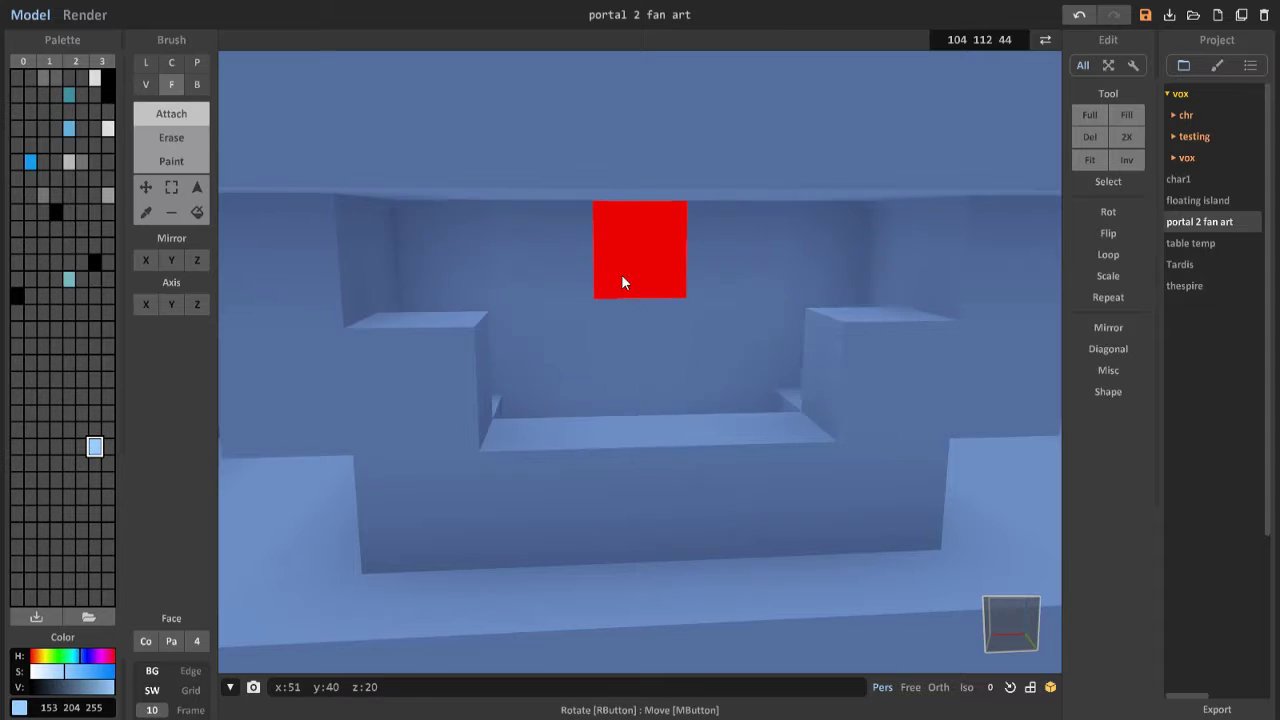
mouse_move(626, 277)
right_down()
mouse_move(766, 331)
mouse_move(509, 408)
mouse_move(552, 411)
mouse_move(360, 203)
mouse_move(638, 429)
mouse_move(141, 73)
right_up()
key(ctrl+z)
click(145, 62)
click(569, 402)
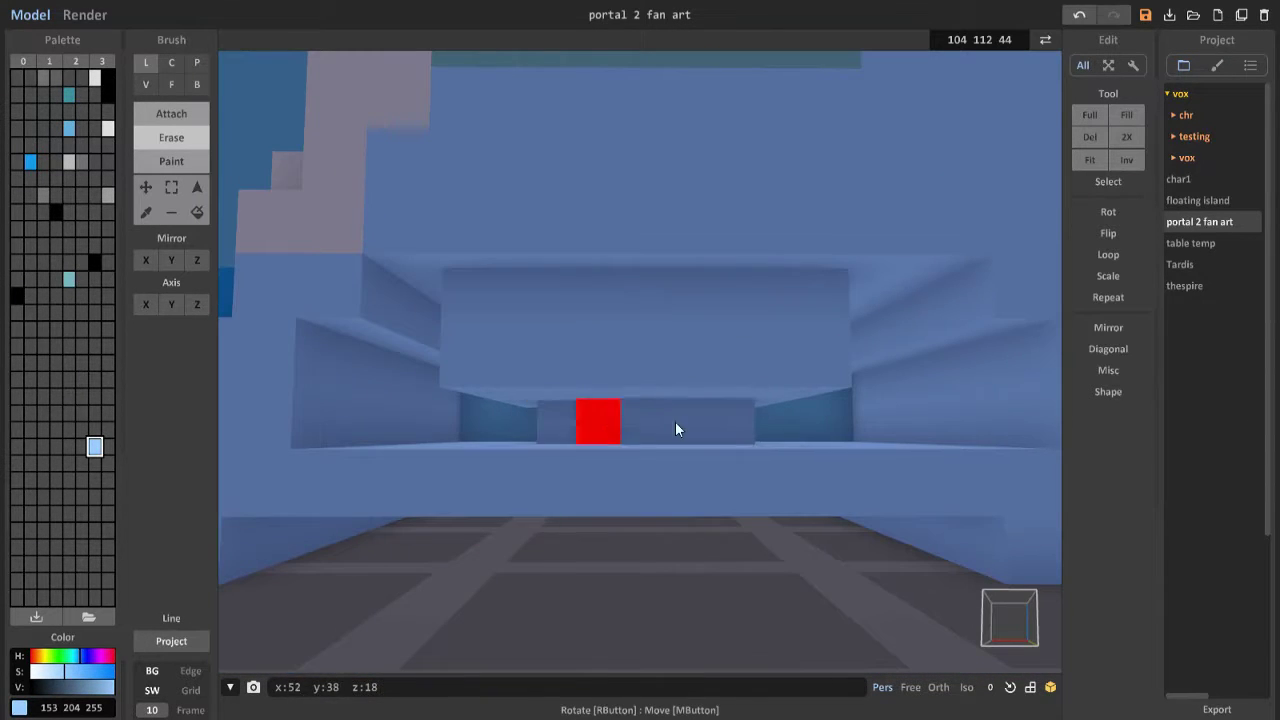
mouse_move(511, 362)
right_down()
mouse_move(809, 374)
mouse_move(826, 406)
mouse_move(469, 377)
mouse_move(574, 405)
mouse_move(680, 380)
mouse_move(669, 331)
right_up()
key(f)
key(a)
key(ctrl+z)
Step: Paint the faces of the bed's blue frame light grey (223, 223, 223)
click(68, 161)
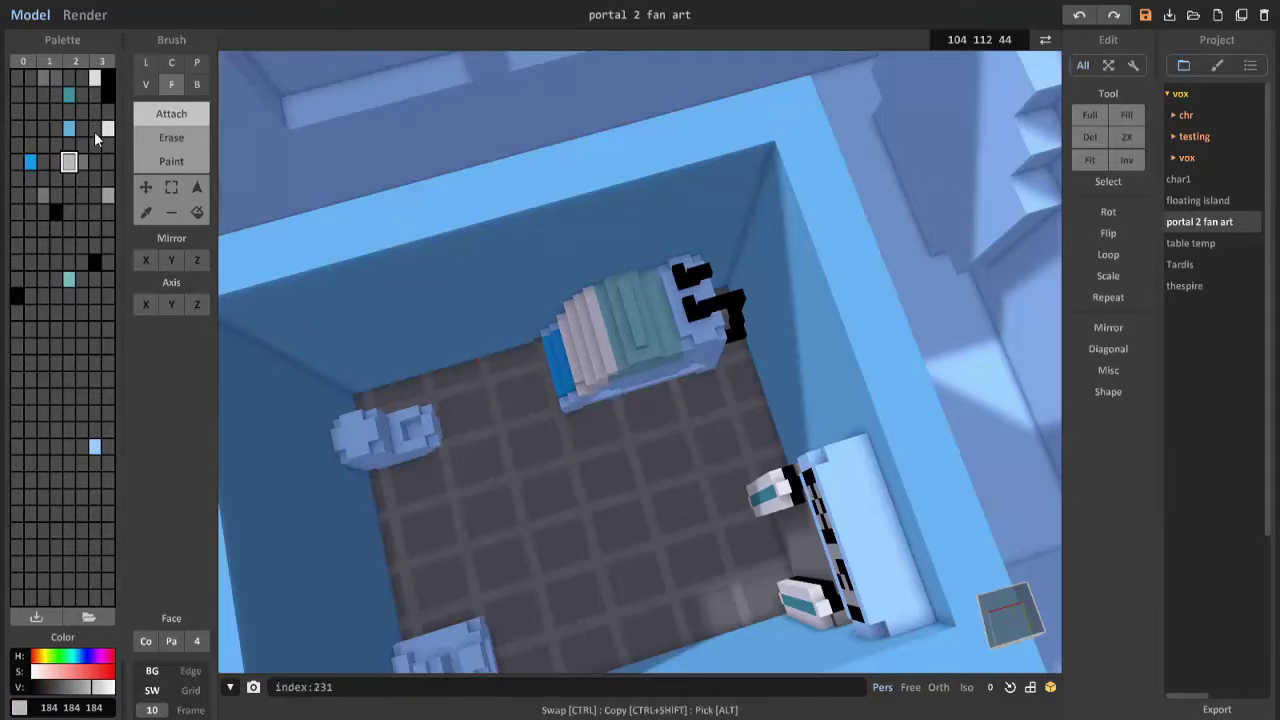
click(107, 128)
scroll(517, 386, up, 5)
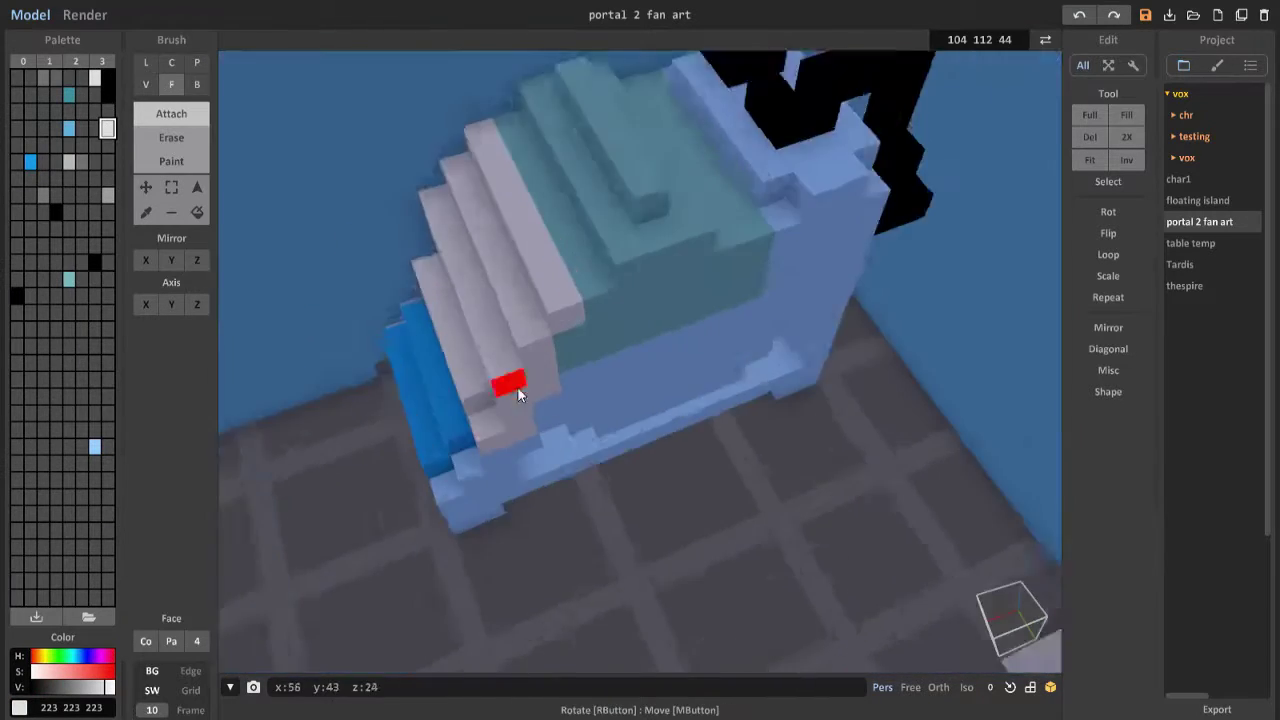
key(p)
mouse_move(517, 386)
right_down()
mouse_move(588, 310)
mouse_move(427, 461)
mouse_move(743, 266)
mouse_move(988, 243)
mouse_move(703, 408)
mouse_move(511, 318)
right_up()
right_drag(678, 397, 786, 434)
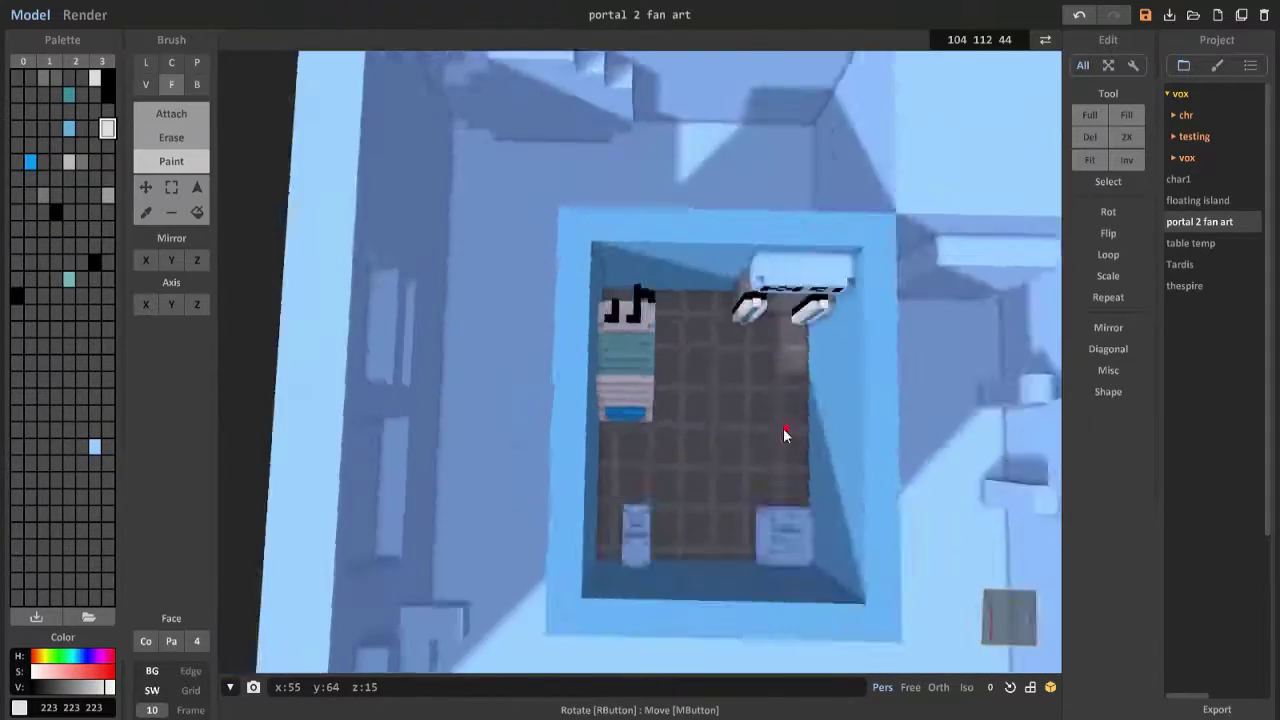
Step: Paint the faces of the blue toilet in the room's corner light grey (223, 223, 223)
scroll(786, 434, up, 6)
right_drag(655, 514, 600, 380)
scroll(640, 395, up, 5)
click(94, 329)
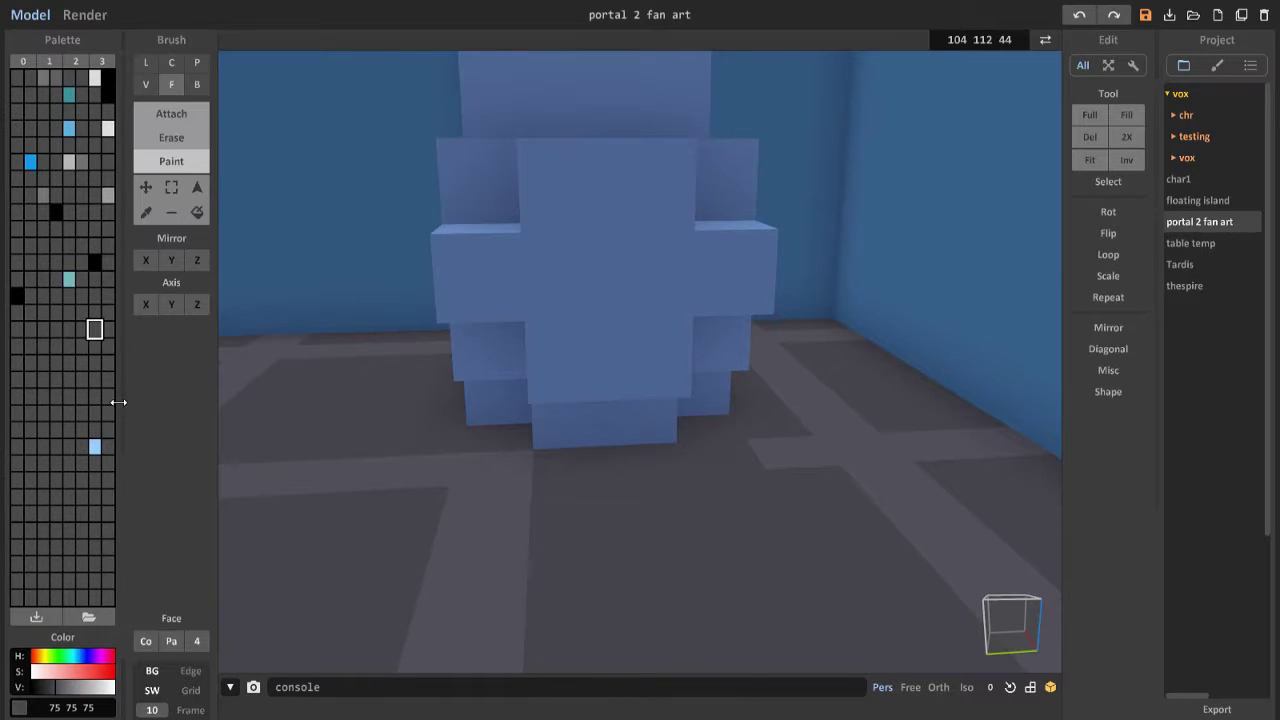
right_drag(300, 420, 720, 470)
click(107, 128)
mouse_move(534, 429)
right_down()
mouse_move(678, 404)
mouse_move(700, 509)
mouse_move(723, 437)
mouse_move(450, 372)
mouse_move(530, 500)
mouse_move(7, 425)
mouse_move(618, 461)
mouse_move(687, 227)
mouse_move(600, 520)
right_up()
Step: Set an empty palette swatch to medium grey (177, 177, 177)
click(84, 690)
drag(88, 690, 90, 690)
right_drag(520, 480, 486, 486)
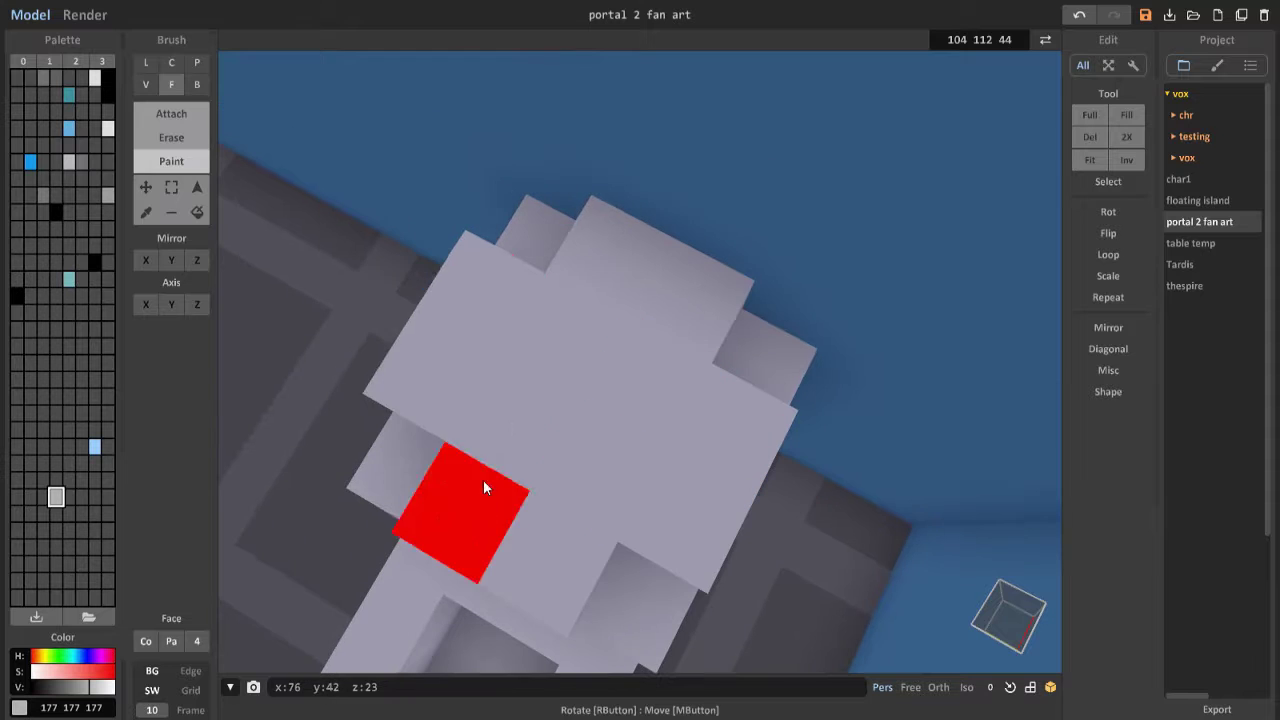
right_drag(649, 351, 623, 600)
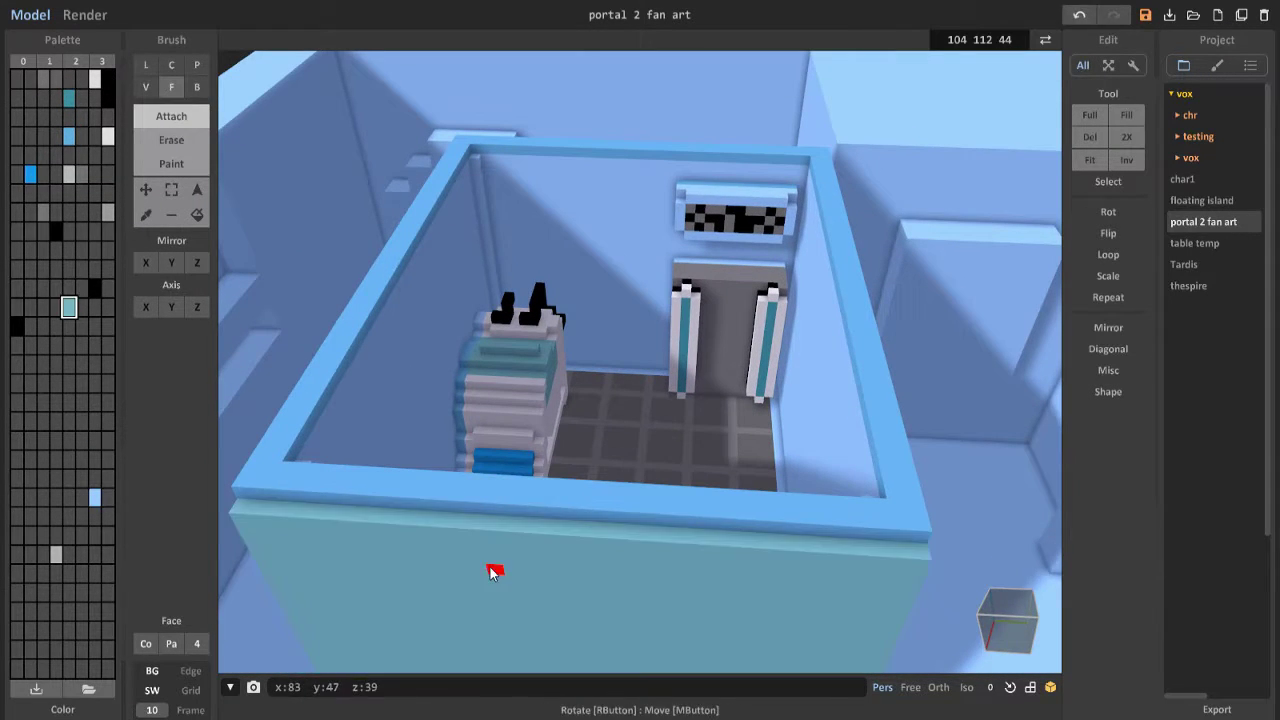
click(69, 136)
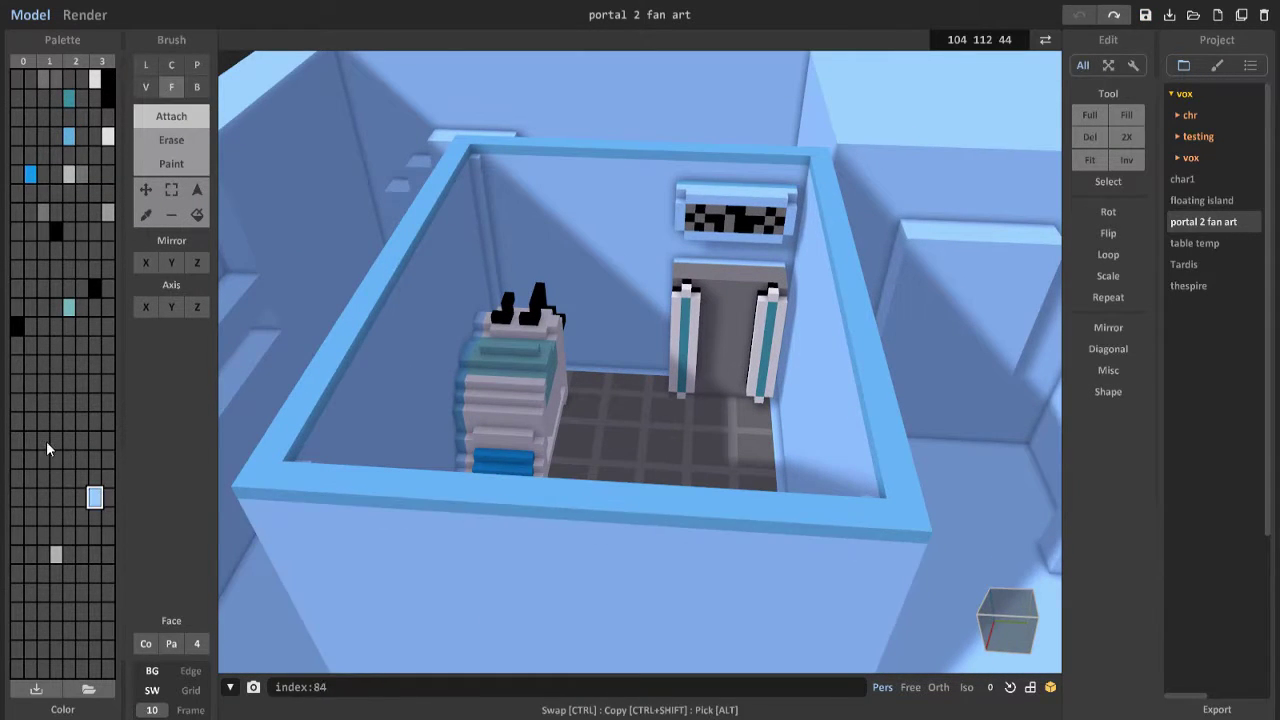
right_drag(563, 514, 677, 371)
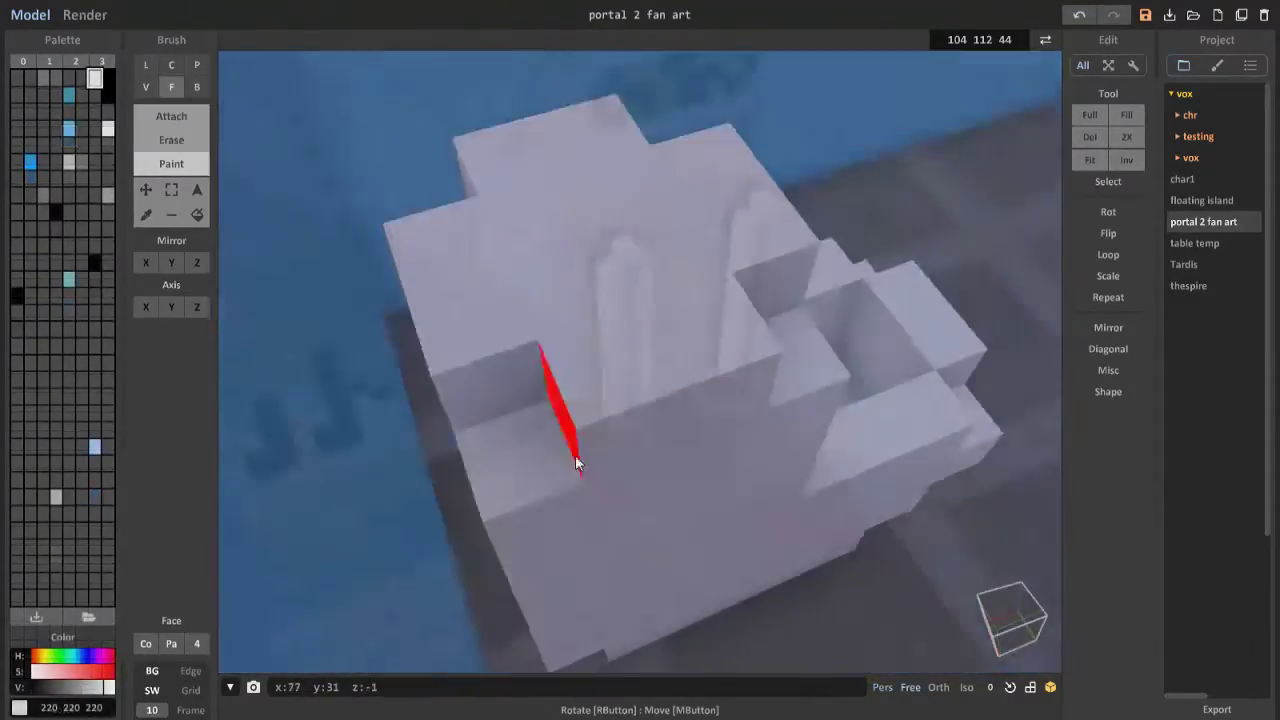
Step: Attach a black (0, 0, 0) block behind the toilet's tank, extending toward the wall
scroll(500, 442, up, 5)
right_drag(546, 458, 534, 371)
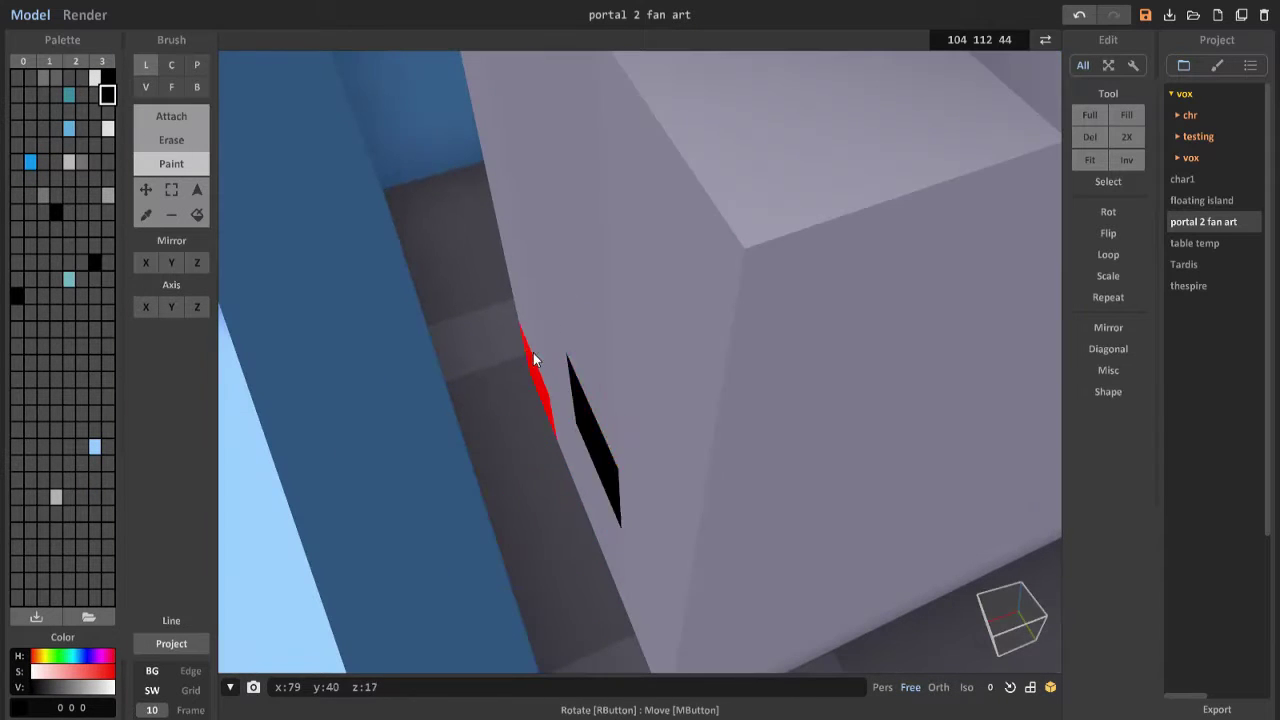
key(a)
mouse_move(583, 406)
right_down()
mouse_move(580, 463)
mouse_move(707, 497)
mouse_move(814, 423)
mouse_move(714, 418)
mouse_move(628, 477)
mouse_move(802, 477)
mouse_move(743, 374)
mouse_move(760, 262)
right_up()
scroll(801, 474, down, 6)
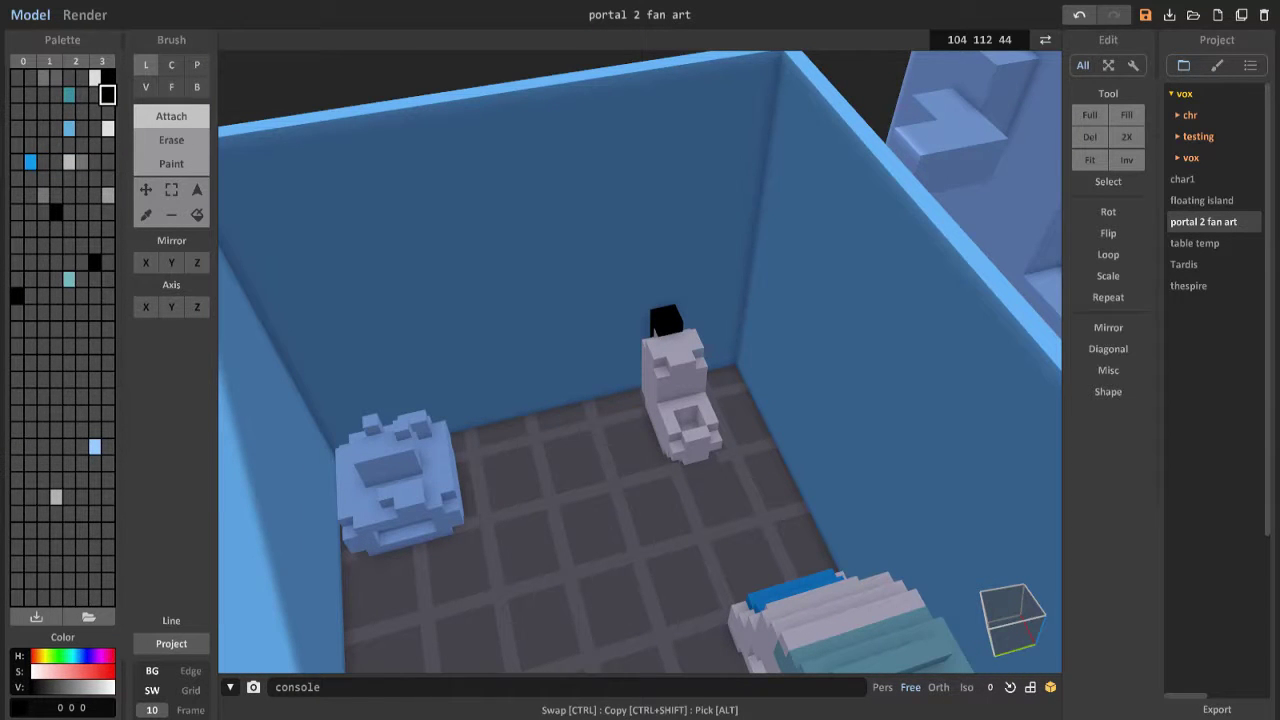
scroll(657, 345, up, 5)
right_drag(657, 345, 308, 276)
Step: Paint the outer faces of the blue fixture in the other corner light grey (223, 223, 223)
key(p)
scroll(692, 362, down, 4)
scroll(692, 362, up, 4)
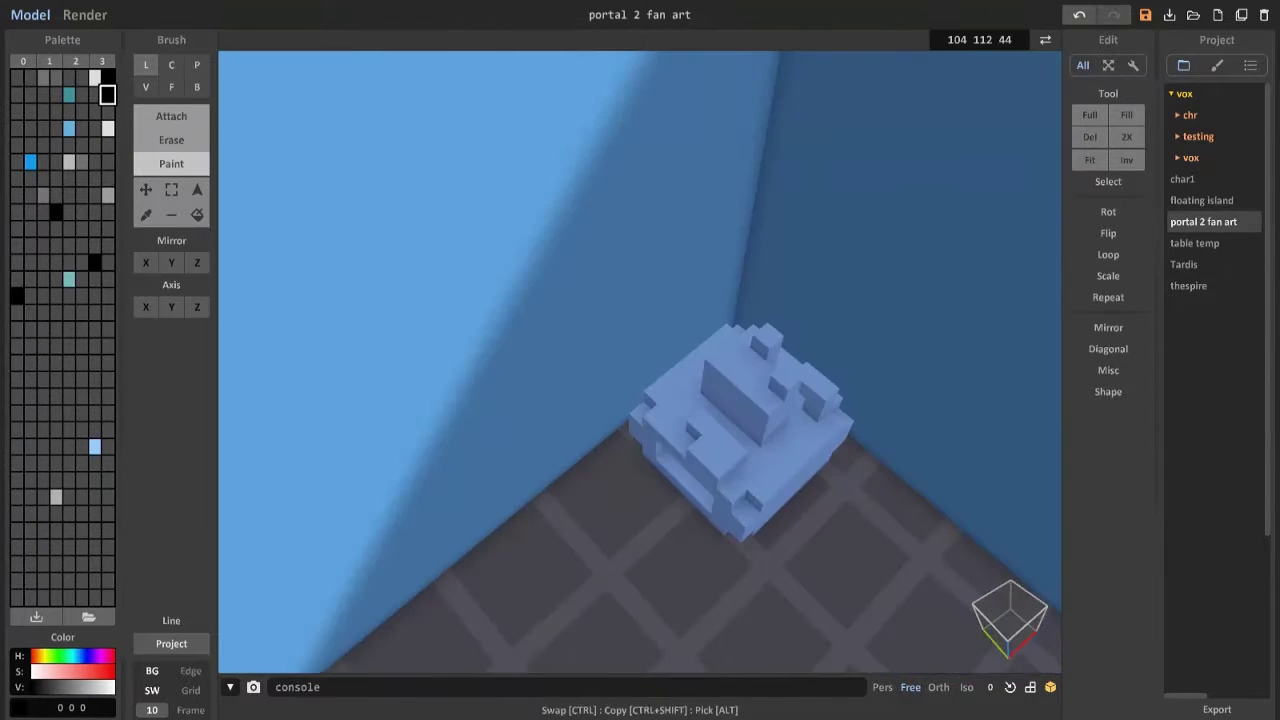
scroll(623, 345, up, 5)
right_drag(623, 345, 313, 390)
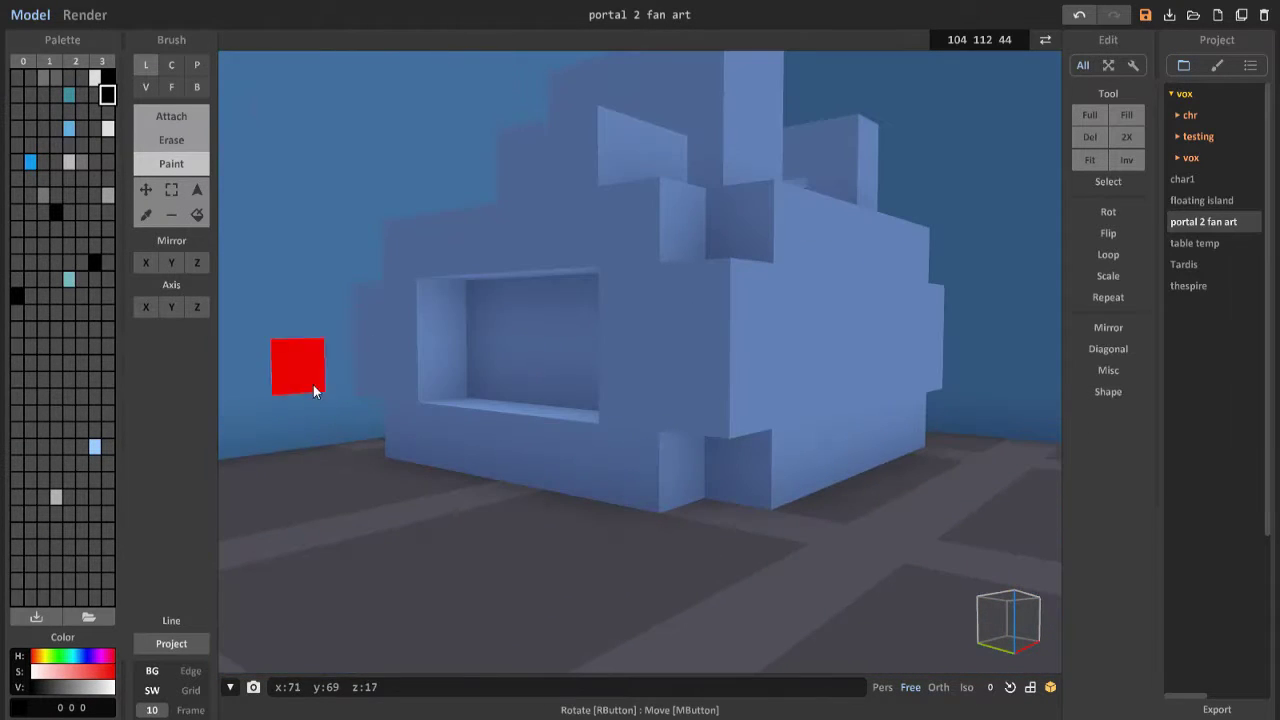
click(107, 128)
click(171, 87)
click(586, 337)
mouse_move(586, 337)
right_down()
mouse_move(801, 425)
mouse_move(586, 463)
mouse_move(531, 343)
mouse_move(747, 425)
mouse_move(591, 346)
right_up()
Step: Paint the inner faces of the corner fixture's rectangular opening light grey (223, 223, 223)
scroll(591, 346, up, 3)
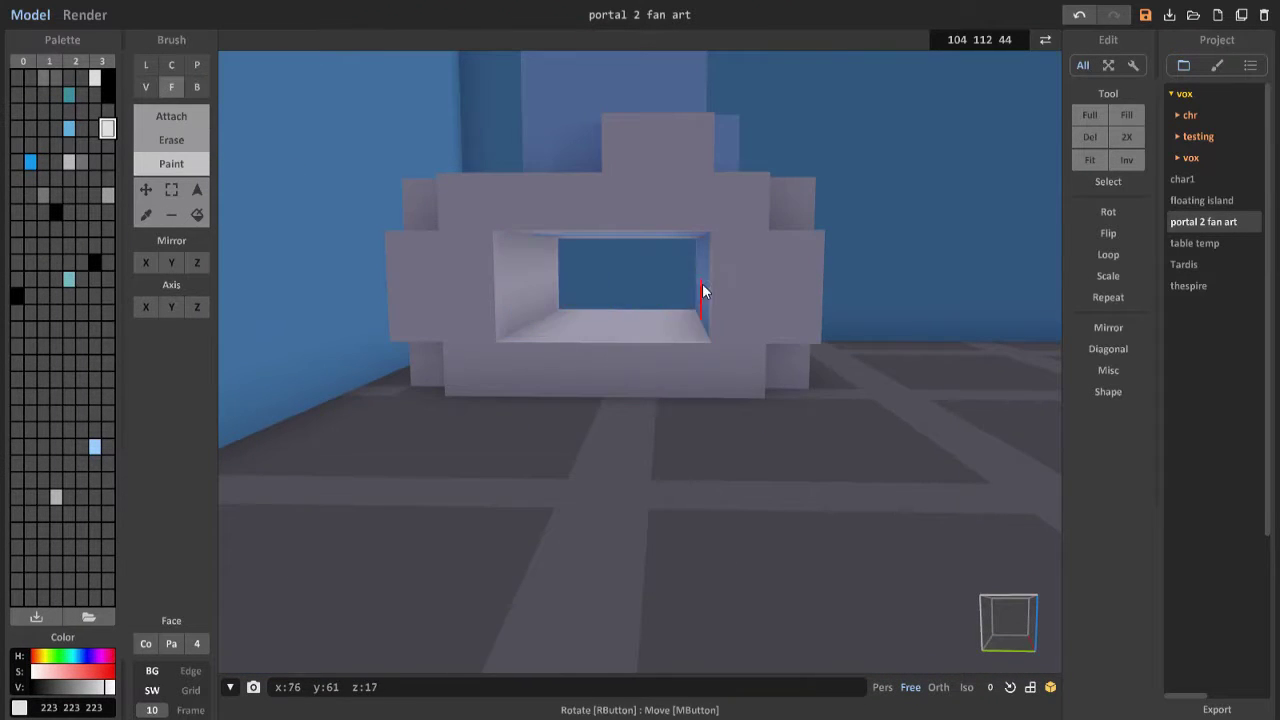
scroll(702, 287, up, 3)
right_drag(618, 186, 650, 325)
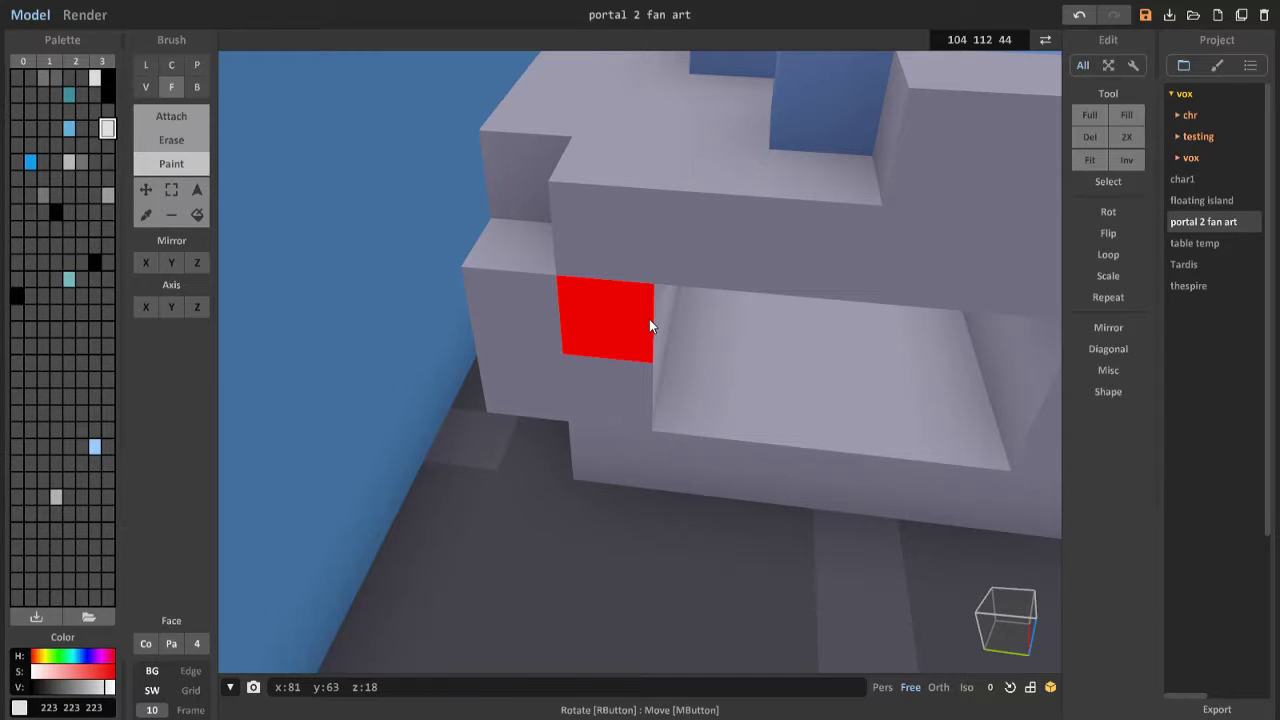
Step: Set an empty palette swatch to brown (121, 92, 39) and paint the small blue block at the fixture's rear with it
mouse_move(649, 323)
right_down()
mouse_move(621, 344)
mouse_move(540, 327)
right_up()
key(l)
click(94, 413)
click(70, 688)
click(171, 163)
click(571, 286)
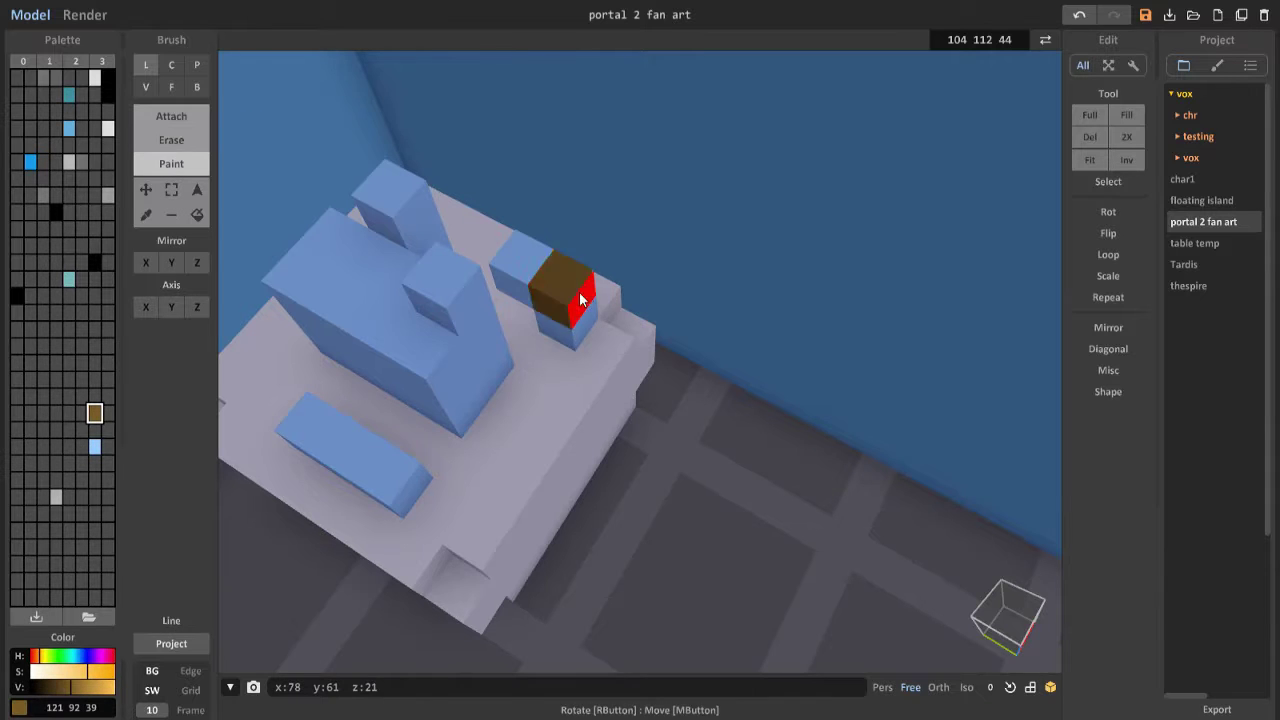
right_drag(571, 286, 601, 372)
scroll(599, 375, down, 3)
Step: Set an empty palette swatch to olive (112, 111, 71)
right_drag(597, 277, 185, 407)
click(43, 446)
click(45, 655)
click(68, 688)
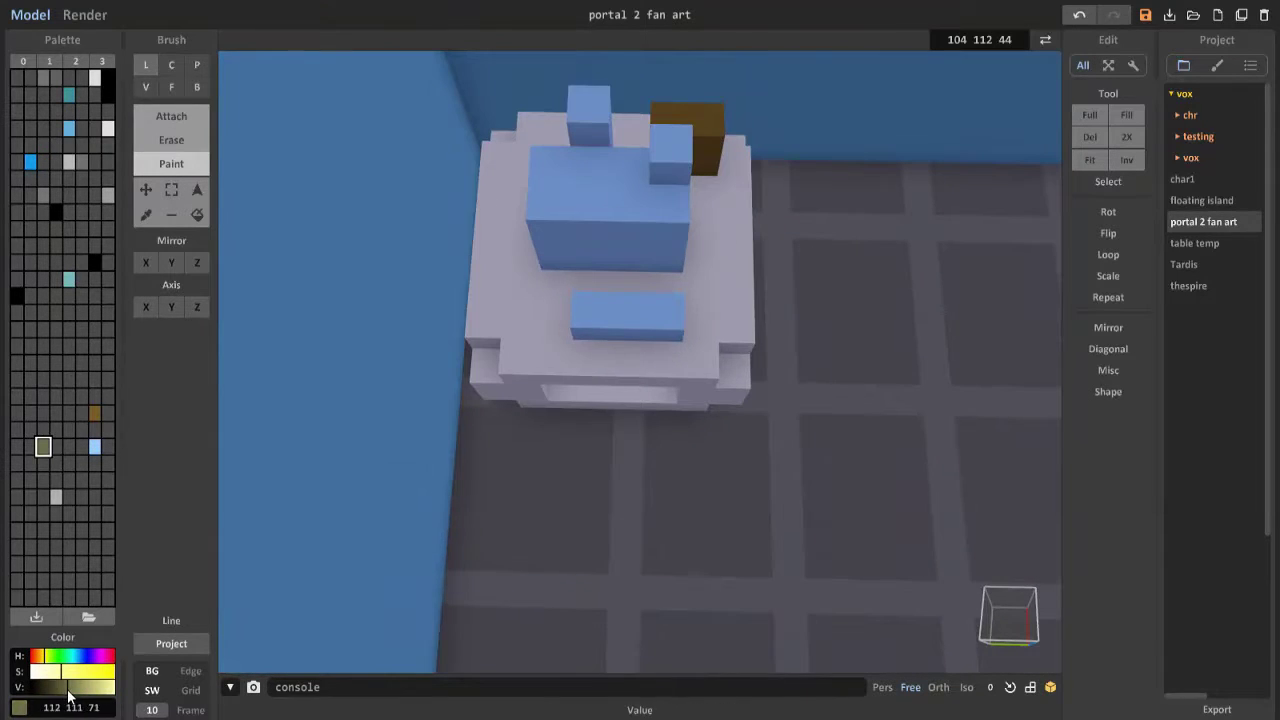
Step: Set a palette swatch to near-white (237, 237, 237) and erase the low blue bar at the front of the fixture's top
click(62, 345)
click(627, 316)
click(171, 140)
click(629, 318)
right_drag(629, 318, 520, 240)
scroll(520, 240, down, 2)
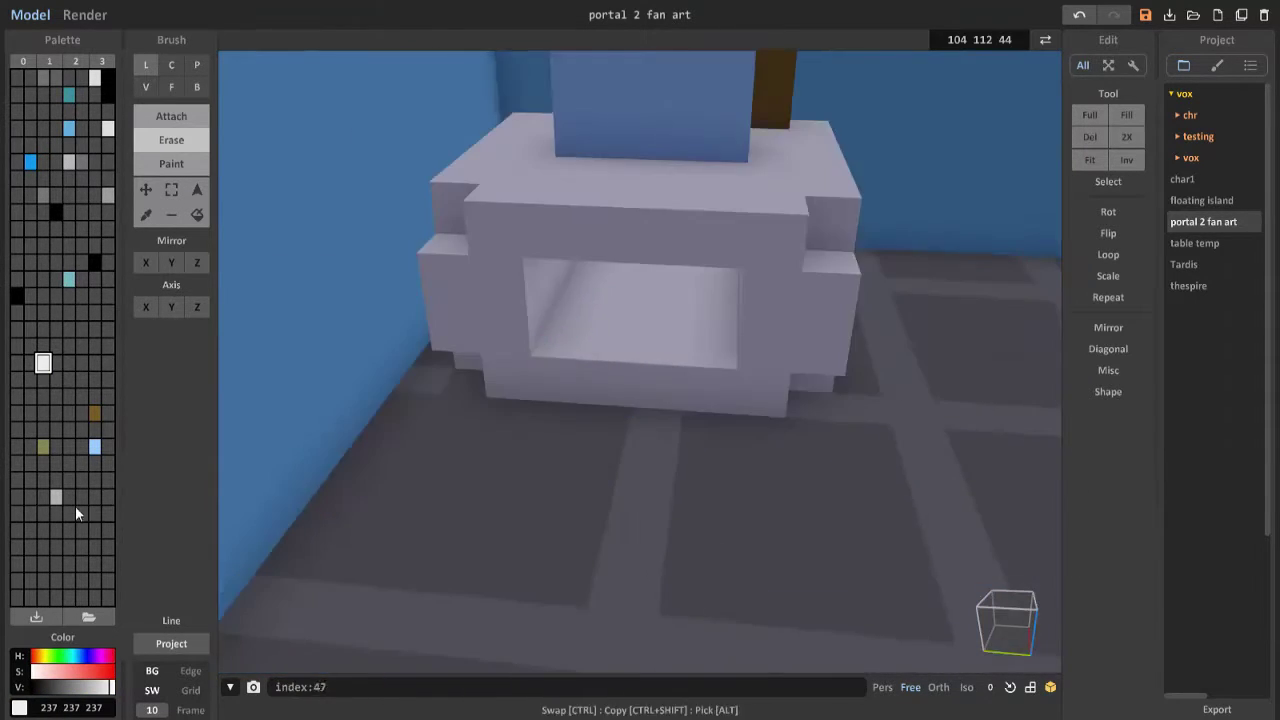
Step: Set an empty palette swatch to dark navy (10, 25, 73) and paint the lower front face of the blue block on the fixture
click(68, 564)
right_drag(679, 234, 690, 300)
click(95, 564)
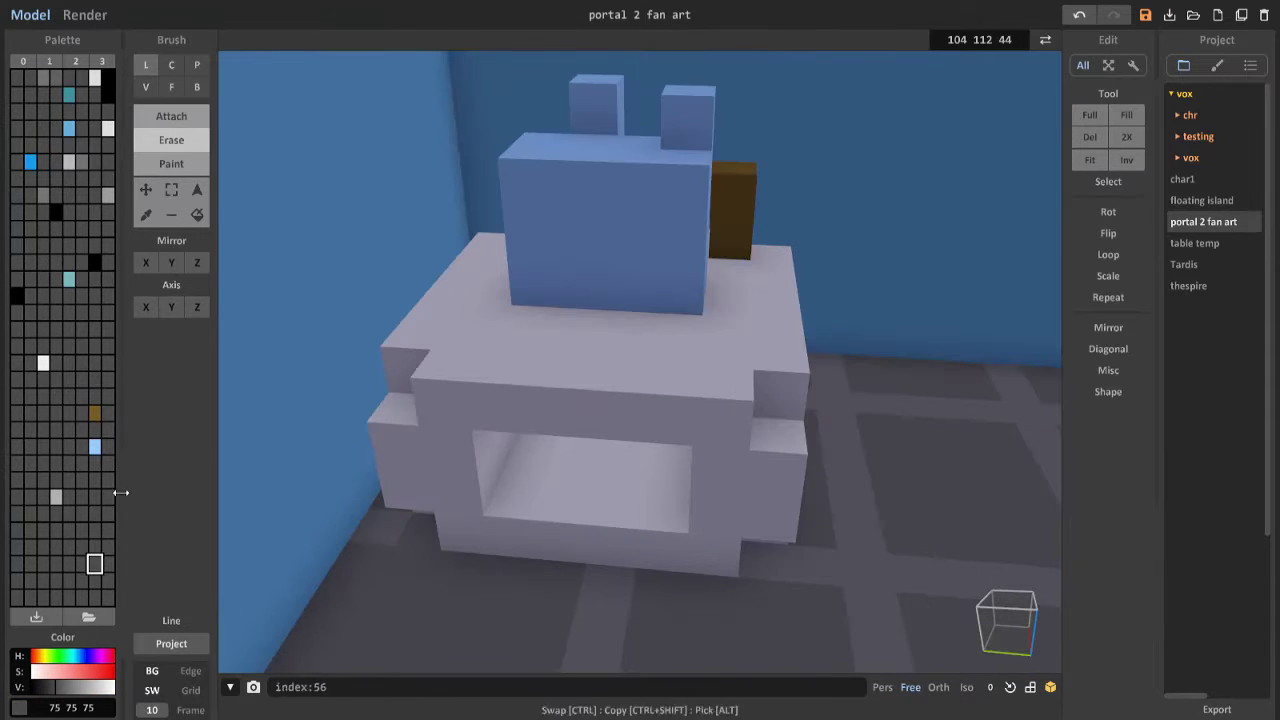
drag(60, 688, 70, 688)
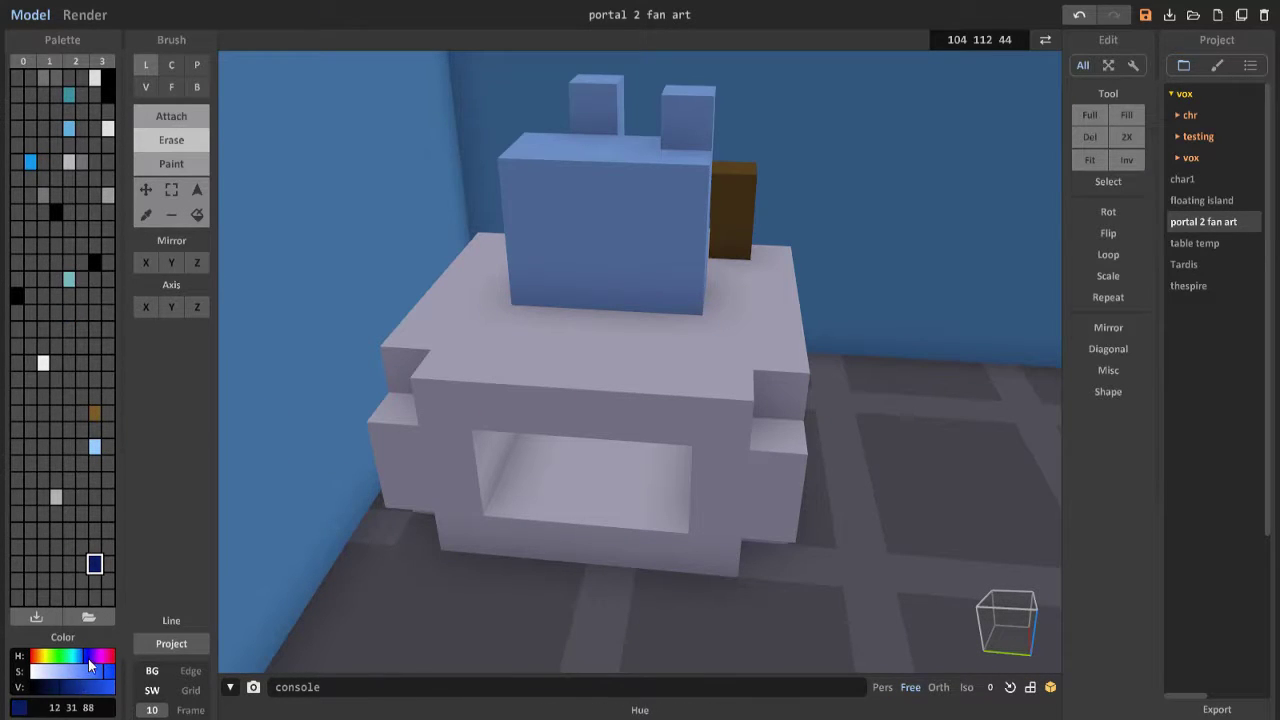
click(59, 688)
click(171, 163)
click(580, 286)
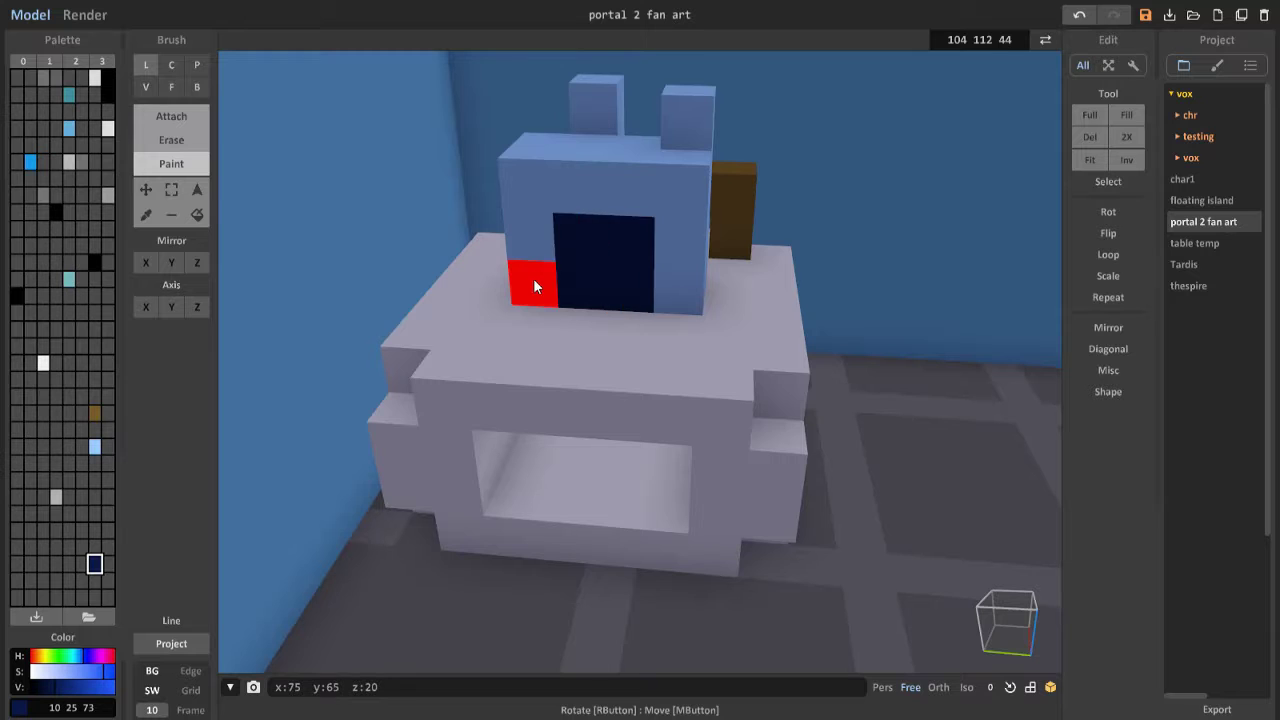
drag(533, 278, 561, 197)
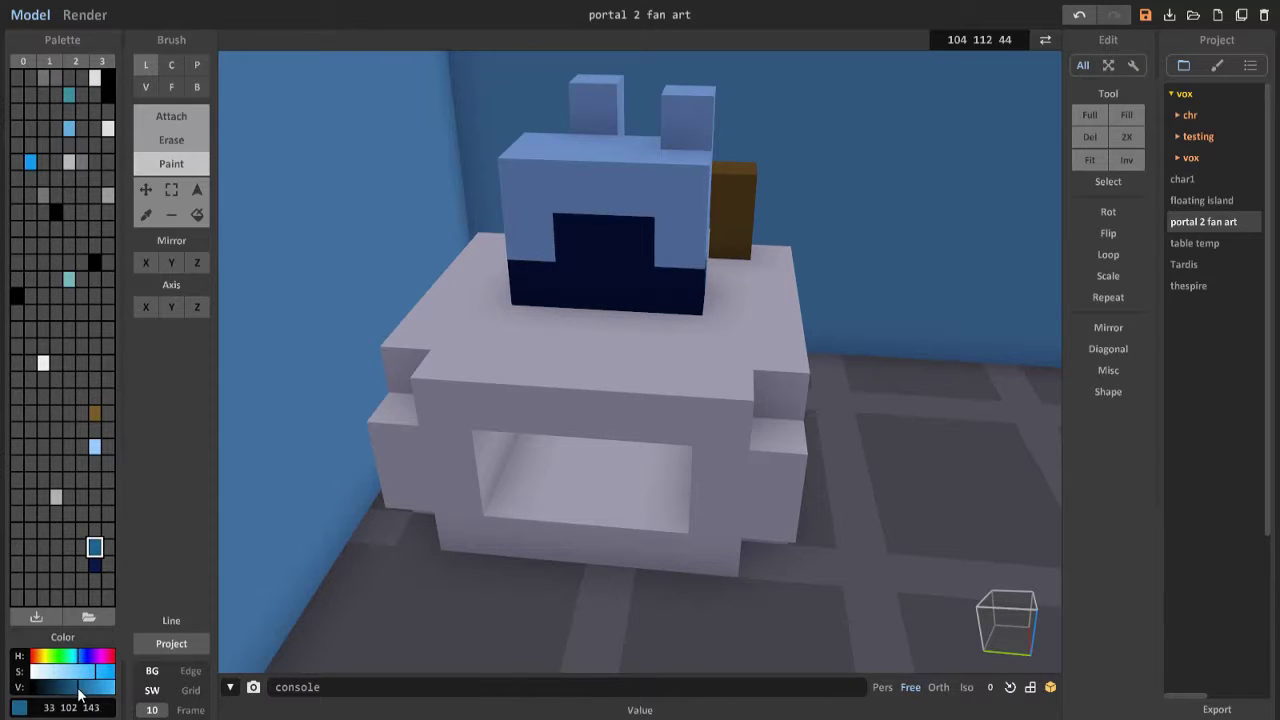
Step: Paint the upper half of the block's small screen medium blue (33, 102, 143) and the surrounding face near-white (237, 237, 237)
drag(551, 240, 560, 160)
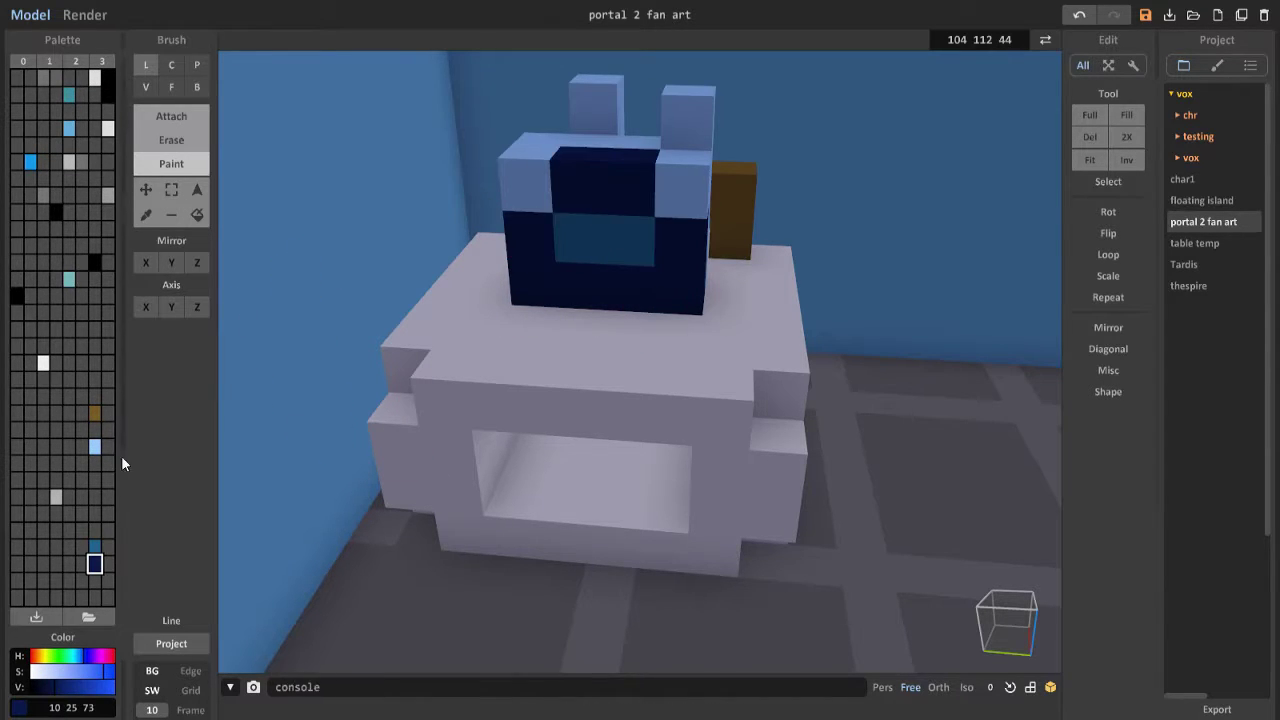
click(82, 513)
drag(549, 208, 605, 206)
right_drag(605, 206, 763, 361)
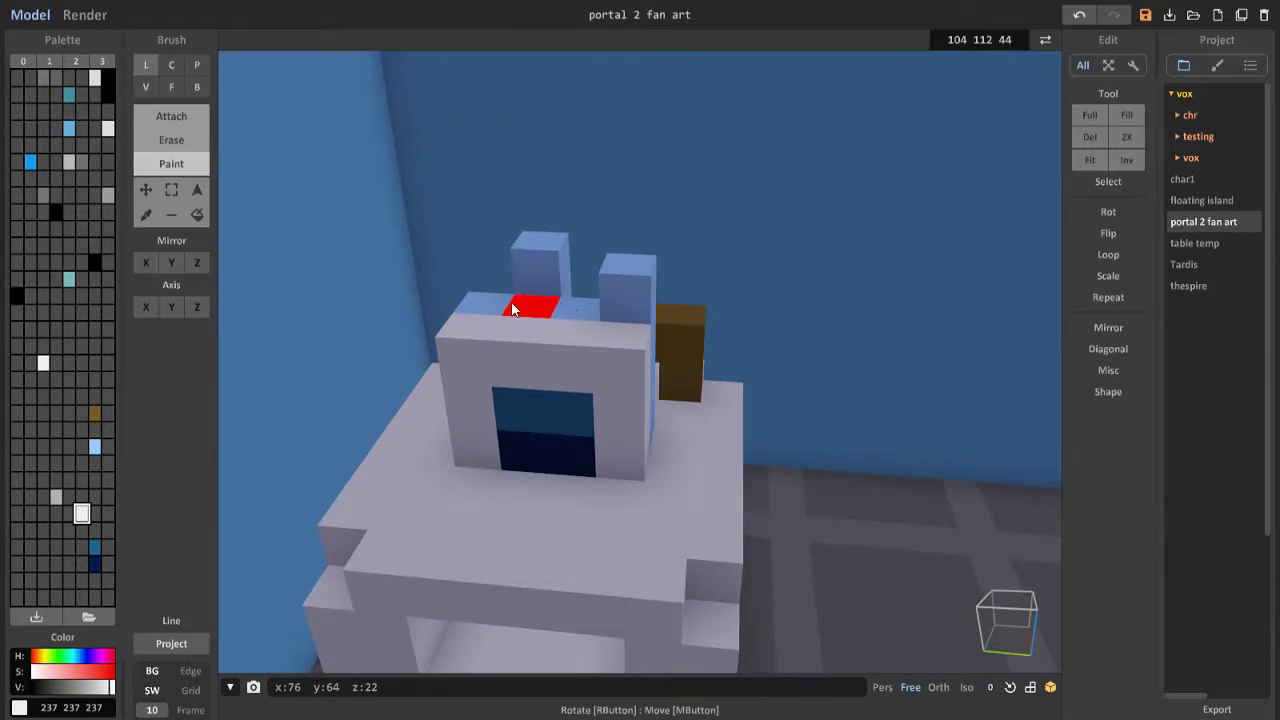
Step: Paint the tops of the two upright prongs black (0, 0, 0) and the blue faces below them near-white (237, 237, 237)
right_drag(512, 310, 300, 300)
click(107, 95)
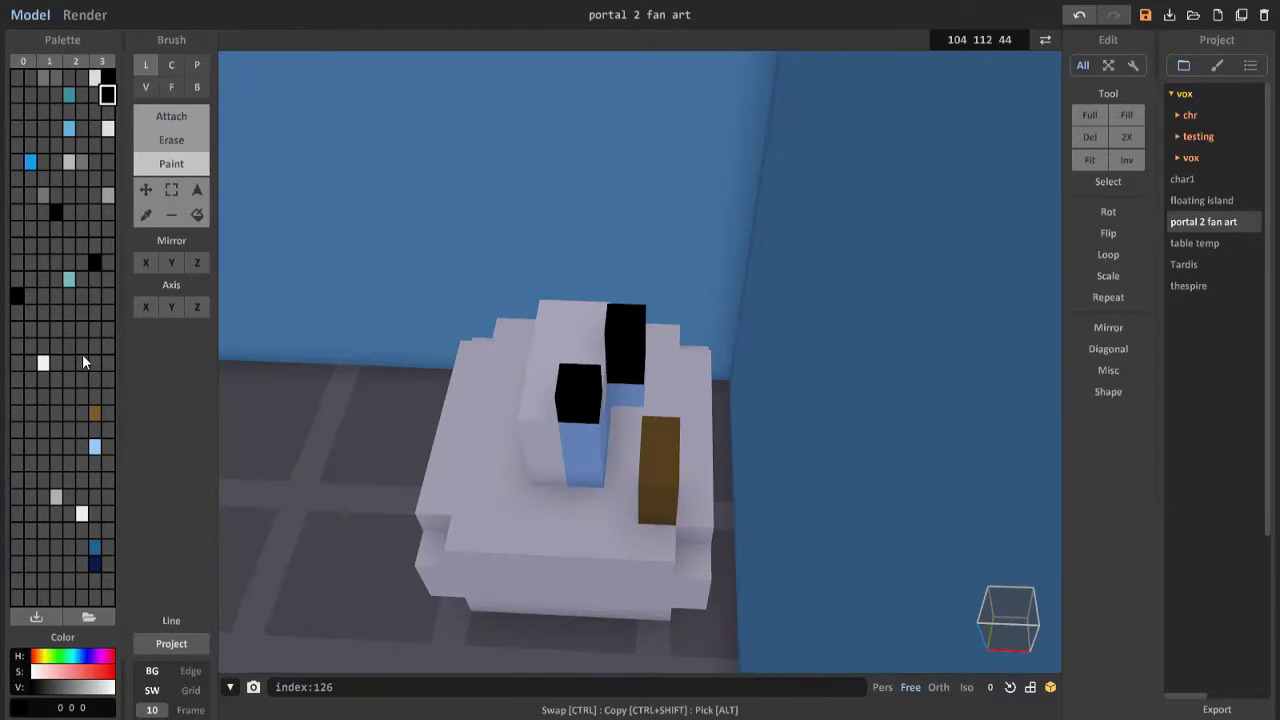
click(82, 513)
drag(582, 470, 615, 413)
scroll(608, 422, up, 5)
right_drag(686, 571, 617, 369)
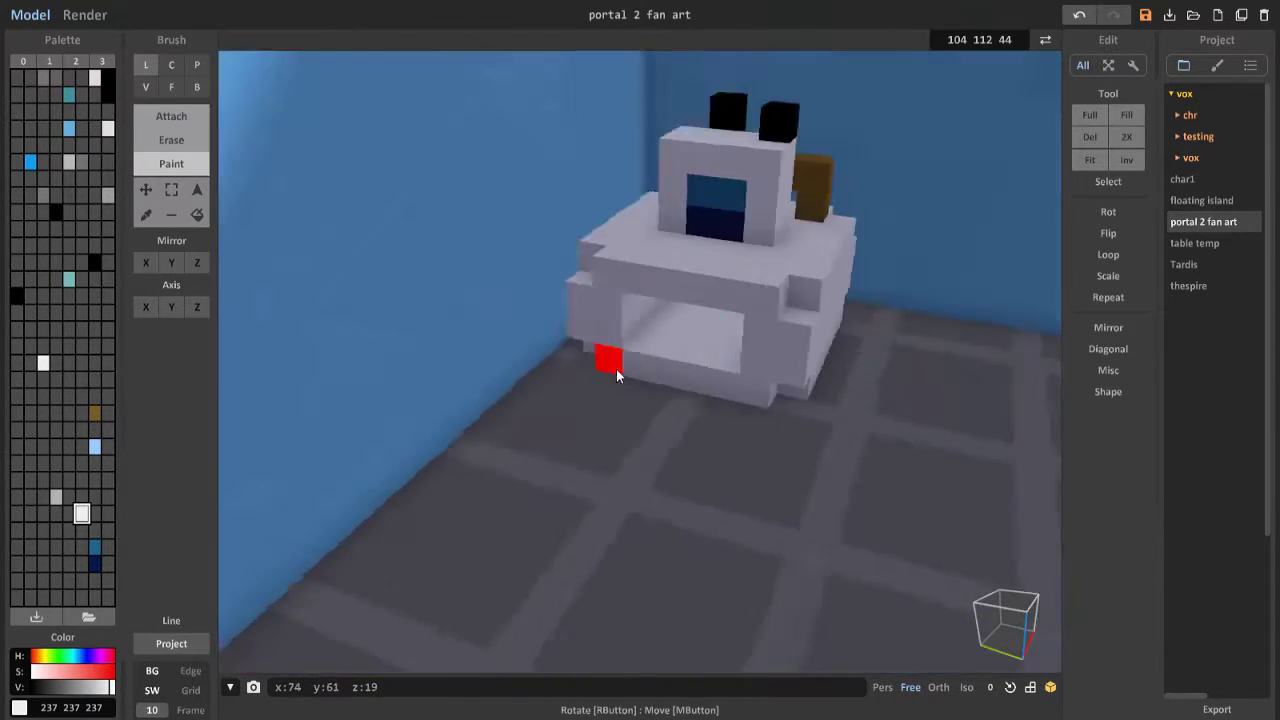
Step: Paint two tall, narrow black (0, 0, 0) outlines with stepped ends side by side on the upper part of the raised wall panel
scroll(617, 369, up, 6)
right_drag(554, 344, 580, 175)
alt+click(586, 166)
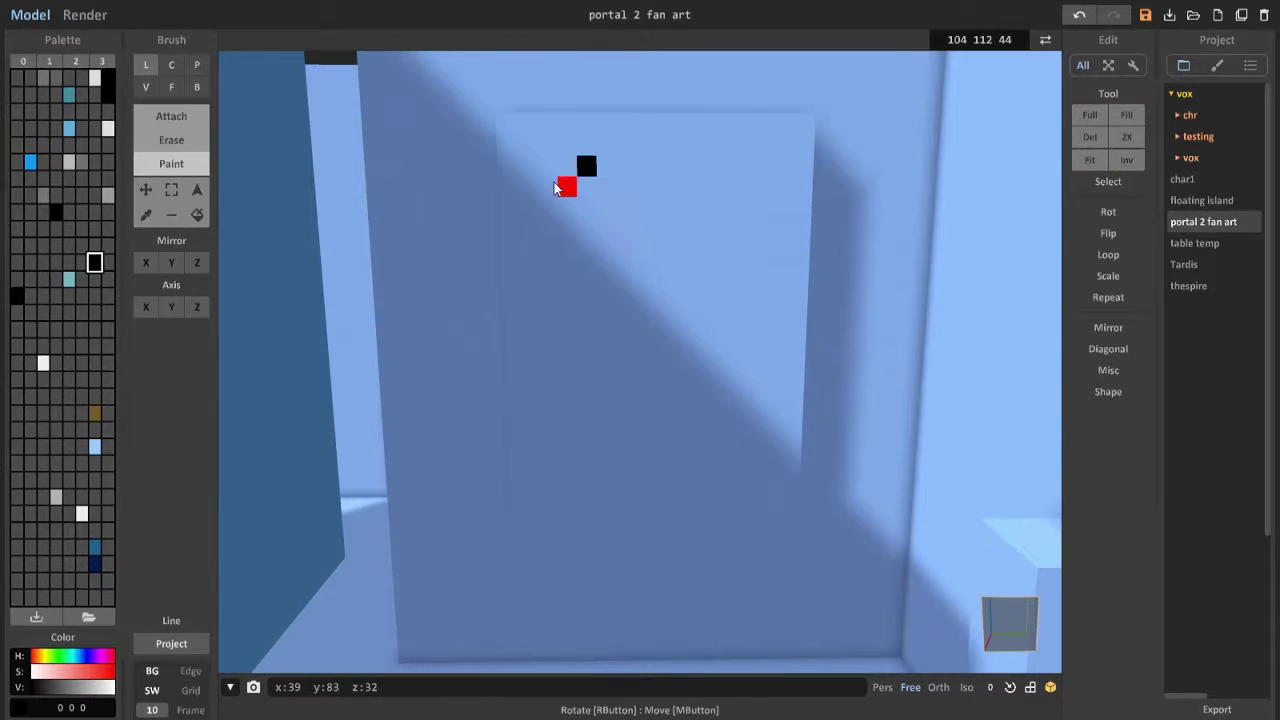
mouse_move(531, 207)
mouse_down()
mouse_move(560, 423)
mouse_move(603, 397)
mouse_move(578, 180)
mouse_up()
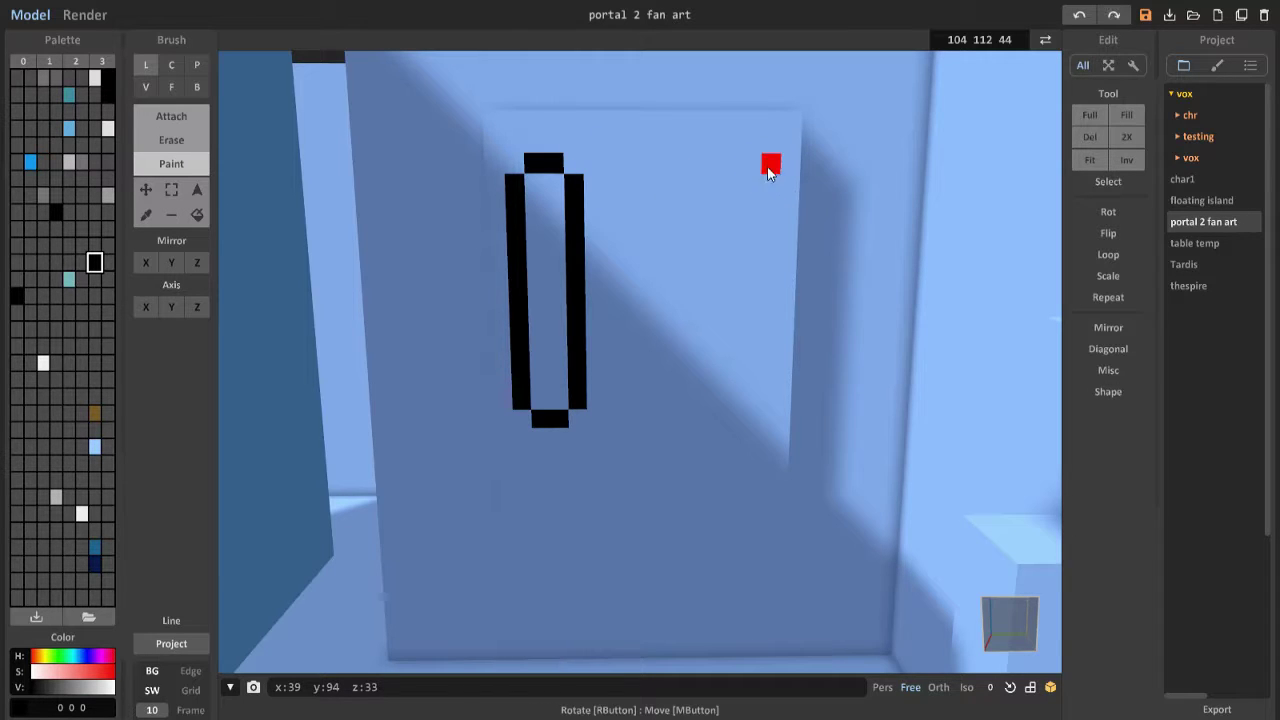
mouse_move(715, 184)
mouse_down()
mouse_move(710, 421)
mouse_move(754, 428)
mouse_move(768, 225)
mouse_up()
Step: Paint two black horizontal lines below the panel's outlines, adding small pixel details above the upper line
mouse_move(768, 225)
right_down()
mouse_move(571, 371)
mouse_move(425, 347)
right_up()
mouse_move(425, 347)
mouse_down()
mouse_move(840, 300)
mouse_move(763, 313)
mouse_up()
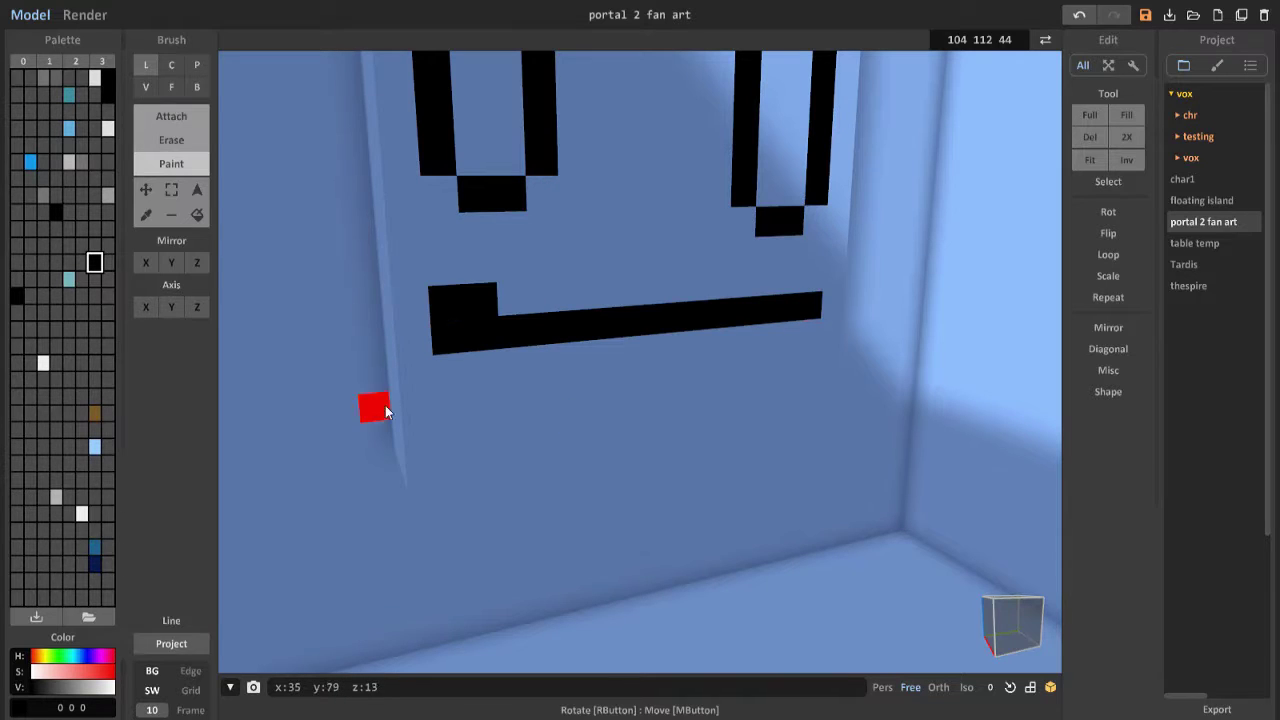
key(ctrl+z)
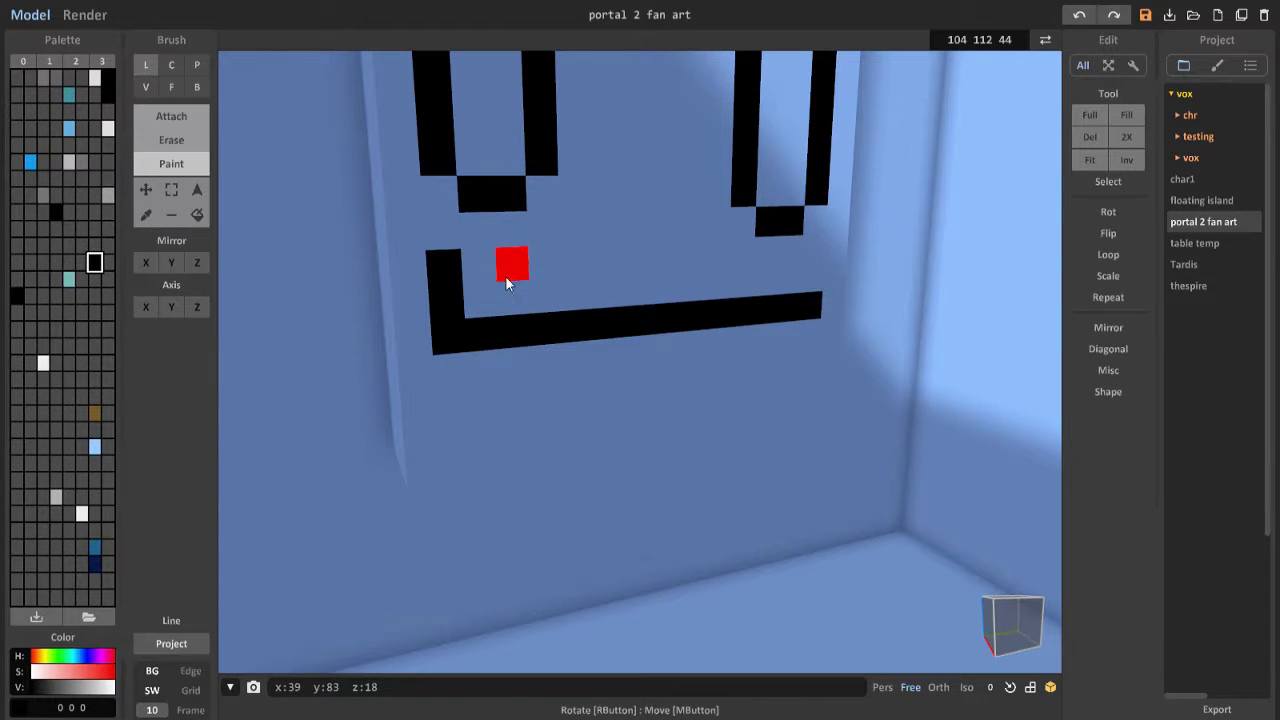
right_drag(709, 337, 682, 373)
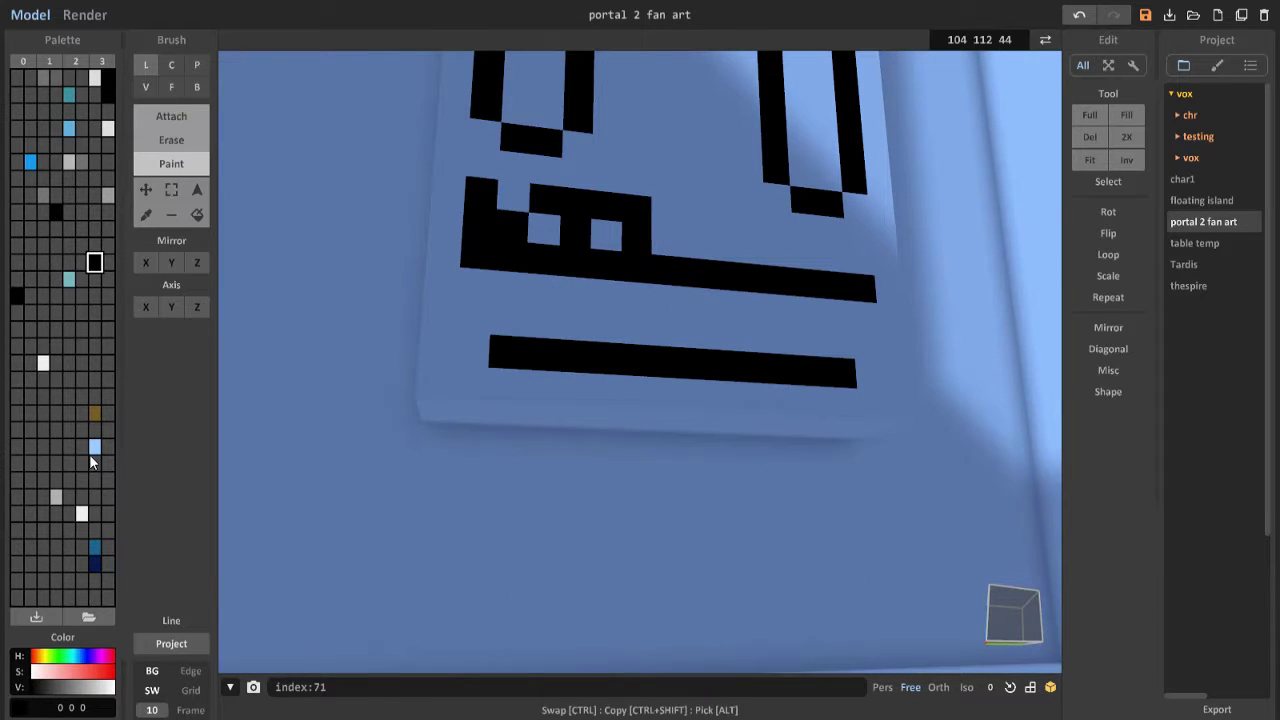
Step: Try a black fill on the whole panel face, and paint black blocks beneath the lower horizontal line
key(f)
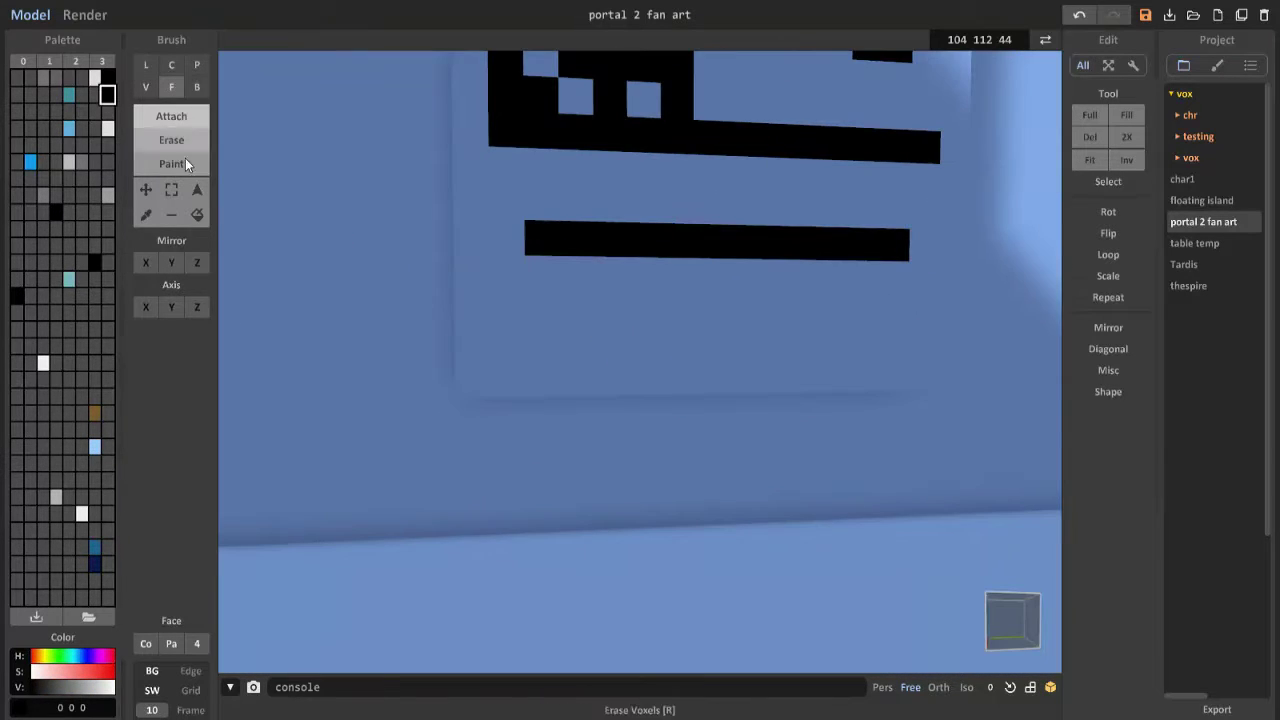
click(185, 163)
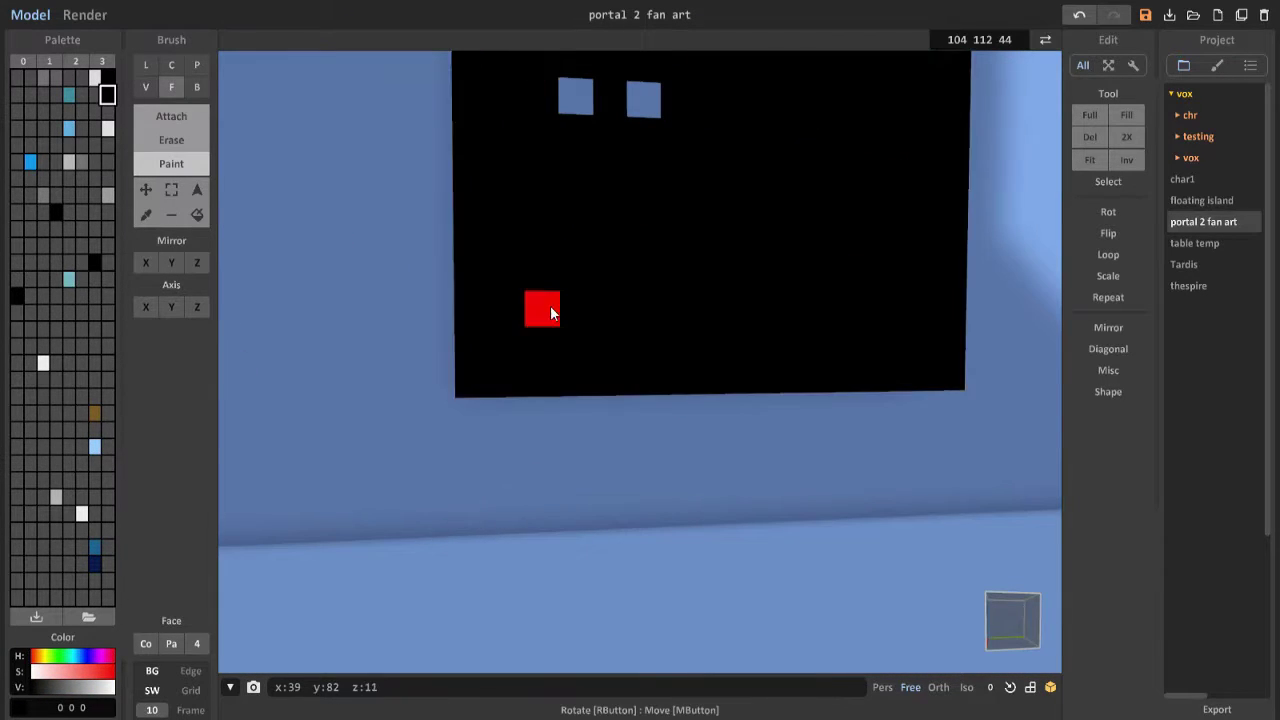
key(l)
right_drag(548, 328, 657, 297)
mouse_move(657, 297)
mouse_down()
mouse_move(472, 291)
mouse_move(543, 280)
mouse_move(667, 332)
mouse_move(585, 268)
mouse_move(643, 320)
mouse_up()
scroll(646, 306, down, 10)
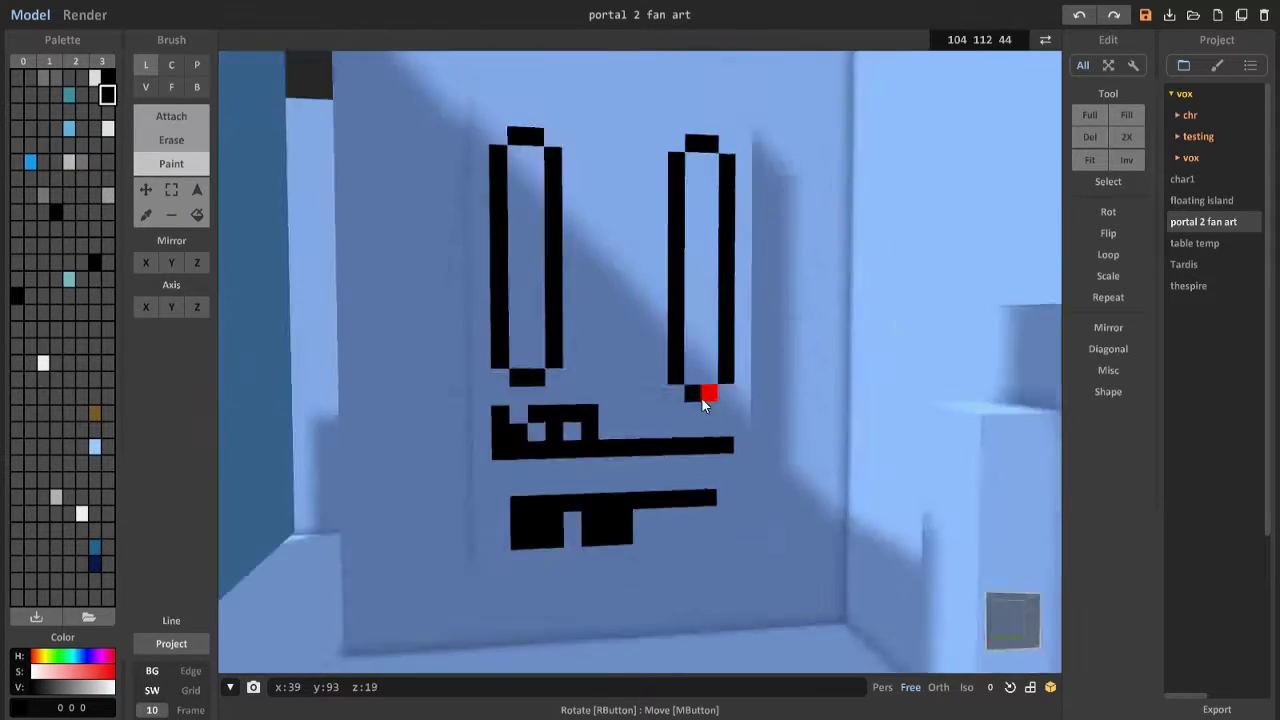
Step: Erase the front corner voxels of the wall-mounted block above the two tall posts
right_drag(701, 397, 509, 363)
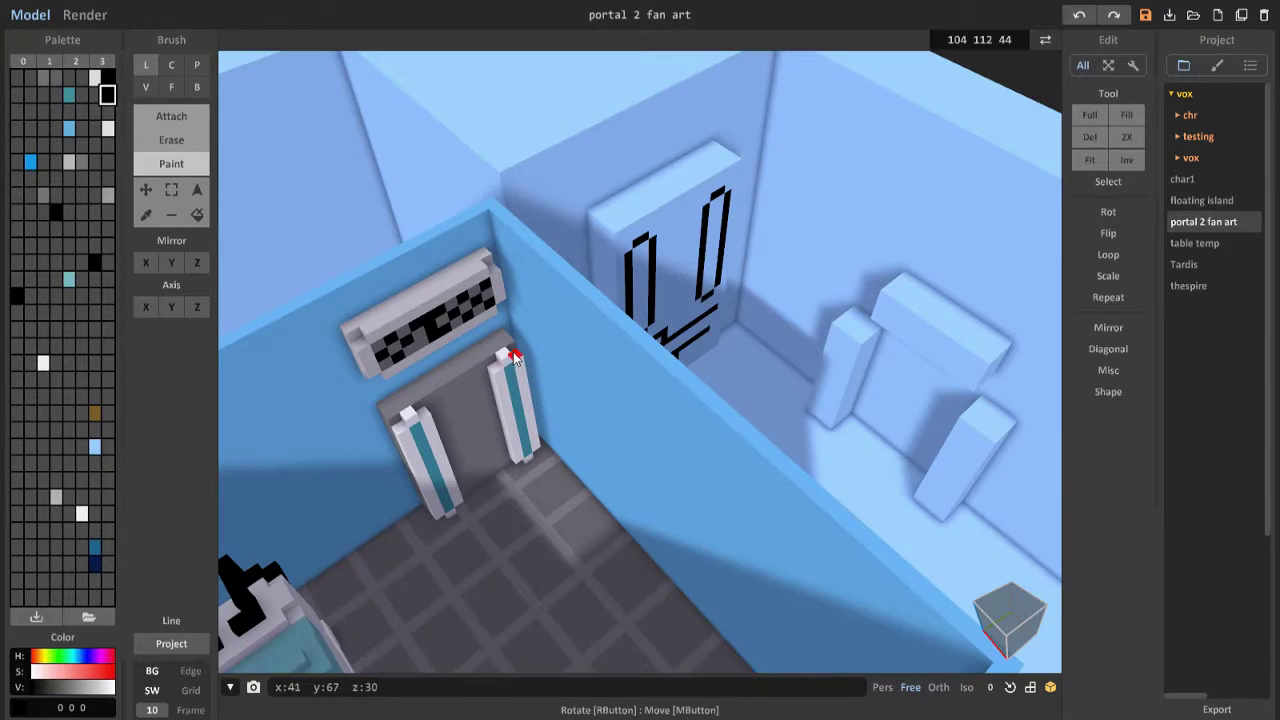
scroll(513, 358, up, 5)
right_drag(611, 371, 491, 431)
key(f)
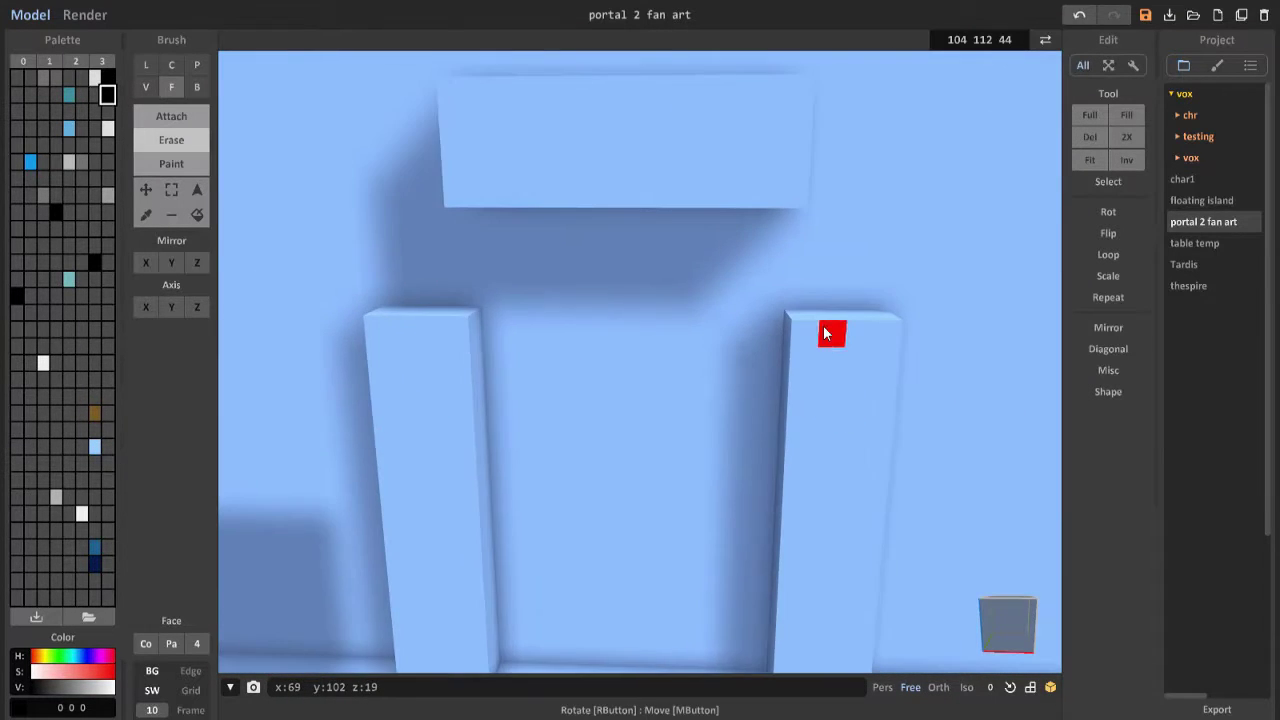
mouse_move(826, 334)
right_down()
mouse_move(631, 400)
mouse_move(670, 352)
mouse_move(522, 401)
mouse_move(286, 260)
right_up()
key(ctrl+z)
right_drag(752, 374, 323, 180)
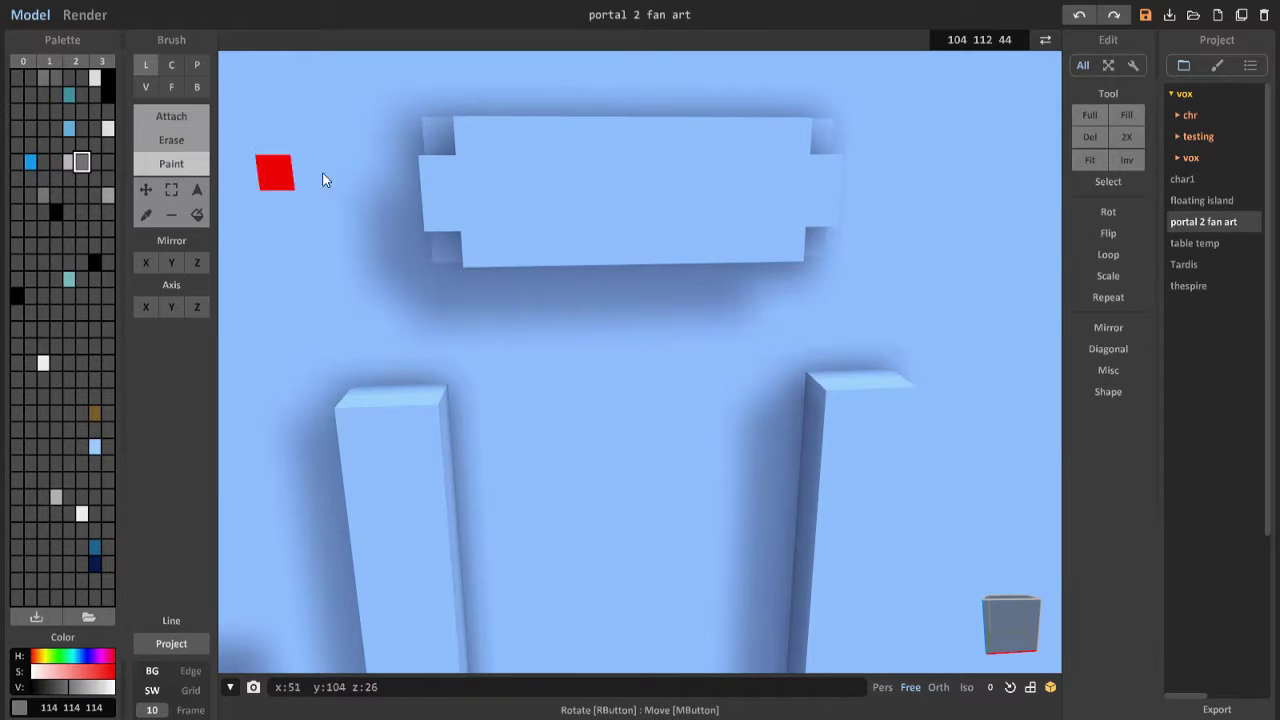
Step: Paint the notched block's front rim medium grey (114, 114, 114) and set an empty palette swatch to blue (27, 100, 203)
mouse_move(508, 129)
mouse_down()
mouse_move(814, 240)
mouse_move(574, 246)
mouse_move(608, 172)
mouse_up()
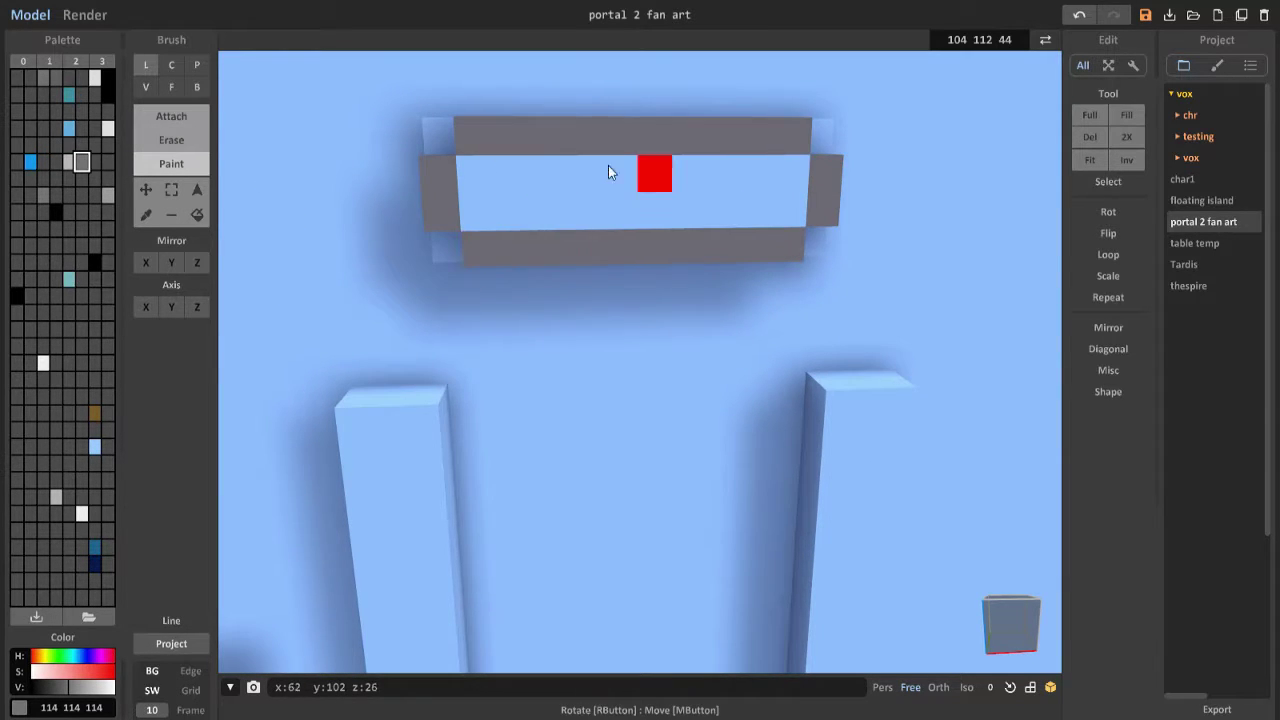
click(82, 396)
drag(80, 672, 95, 677)
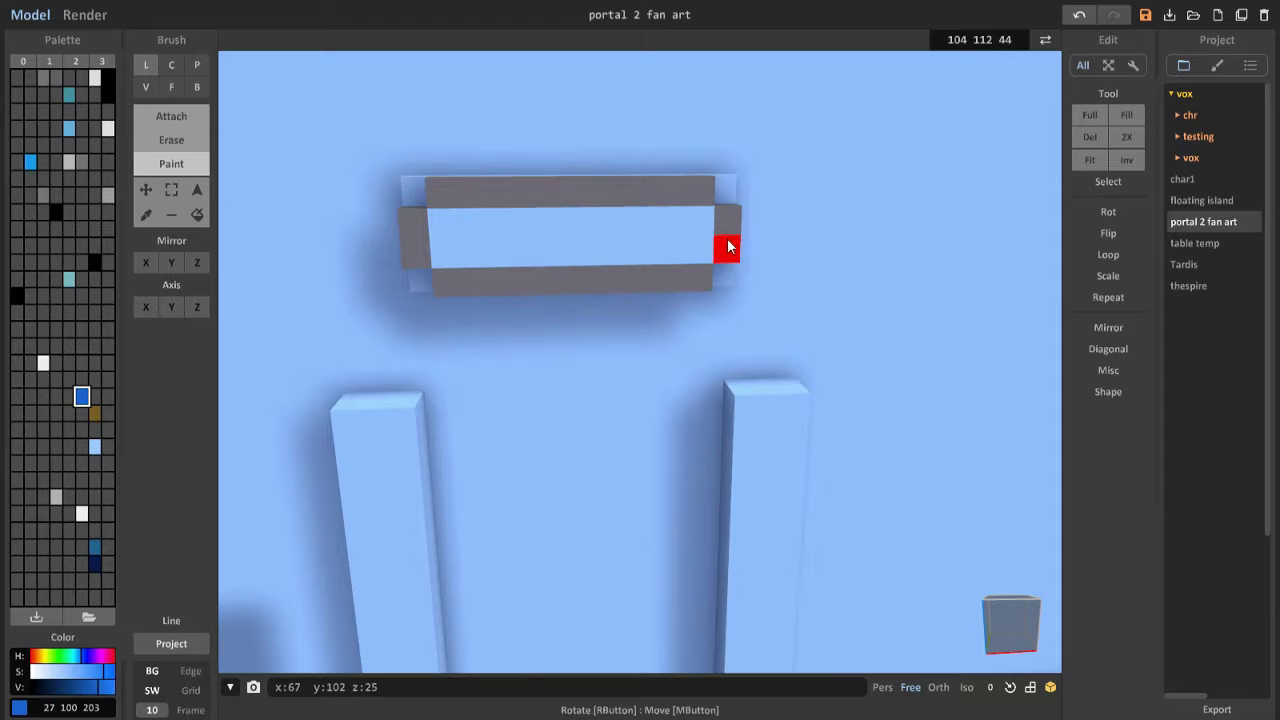
Step: Paint the centre of the block's front face black (0, 0, 0) and one end blue (27, 100, 203)
click(108, 95)
drag(395, 225, 670, 221)
scroll(600, 280, up, 5)
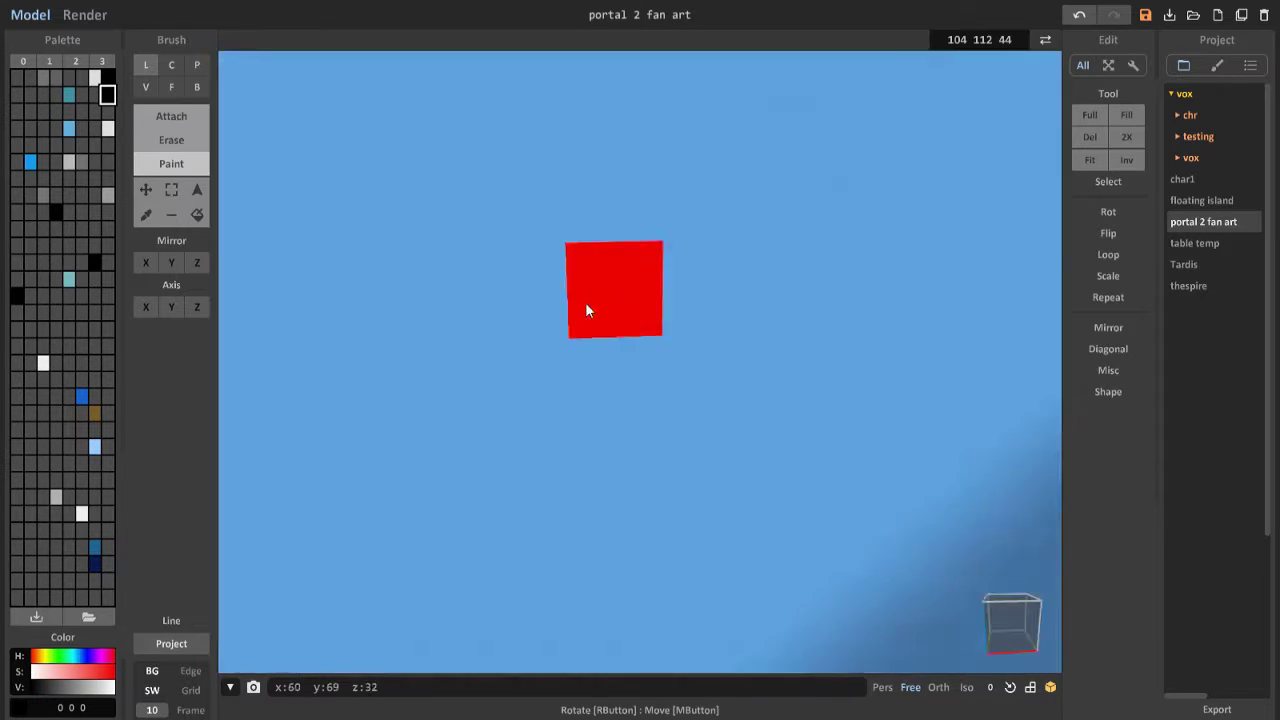
scroll(500, 250, down, 3)
scroll(530, 245, down, 3)
mouse_move(637, 283)
right_down()
mouse_move(669, 221)
mouse_move(660, 300)
right_up()
Step: Erase the grey row along the block's lower front edge and attach black (0, 0, 0) voxels across its centre
click(94, 447)
click(171, 140)
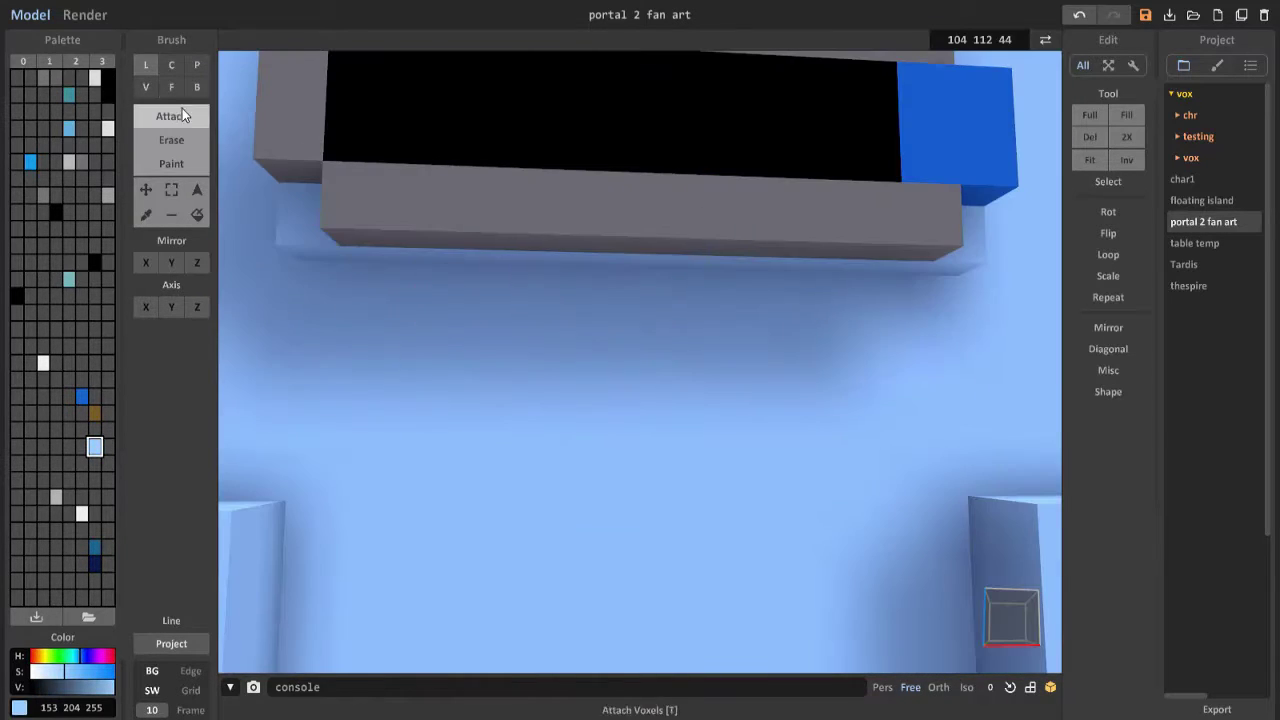
click(171, 87)
click(171, 116)
click(108, 95)
click(146, 64)
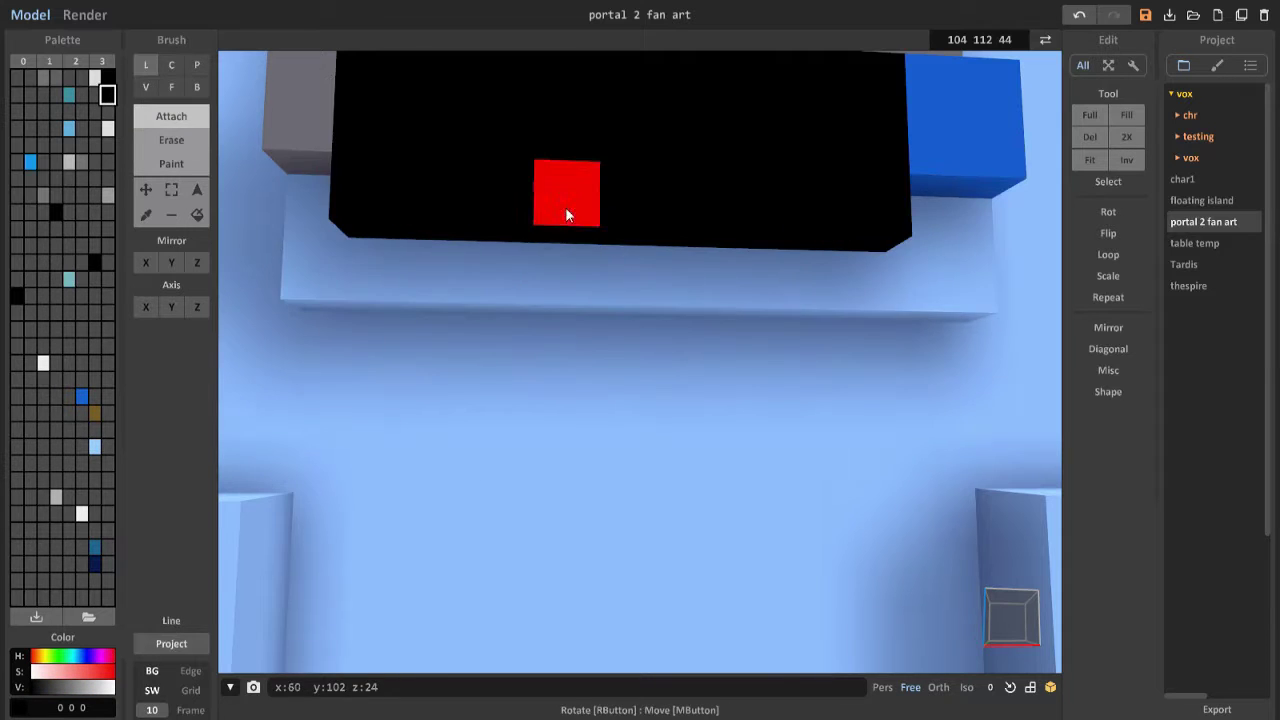
Step: Sample the dark grey (97, 97, 97) and paint the upper row and the end column of the block's black centre with it
scroll(565, 207, down, 4)
click(171, 163)
alt+click(486, 145)
click(515, 130)
mouse_move(515, 130)
right_down()
mouse_move(522, 336)
mouse_move(952, 273)
mouse_move(549, 323)
right_up()
drag(549, 323, 574, 326)
mouse_move(574, 326)
right_down()
mouse_move(706, 286)
mouse_move(365, 278)
right_up()
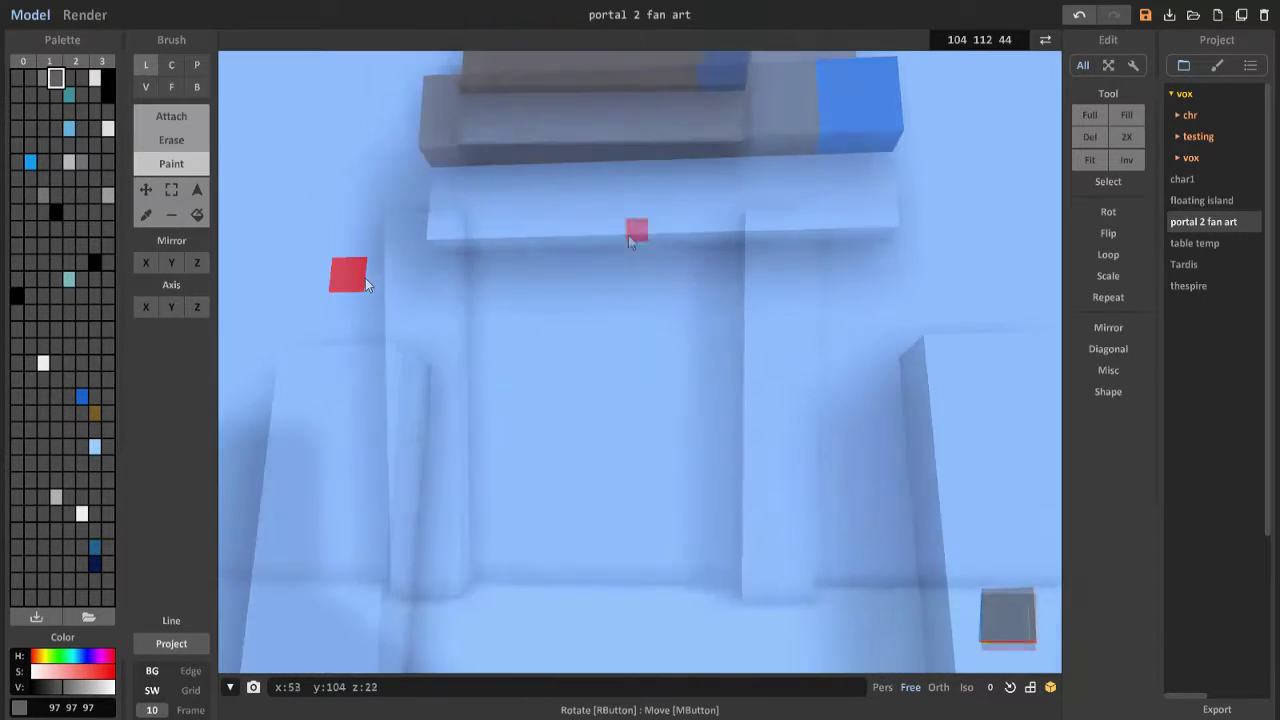
Step: Paint the block's medium grey rim and the upper corner of its blue end light grey (177, 177, 177)
scroll(506, 275, up, 5)
scroll(506, 275, down, 5)
click(108, 128)
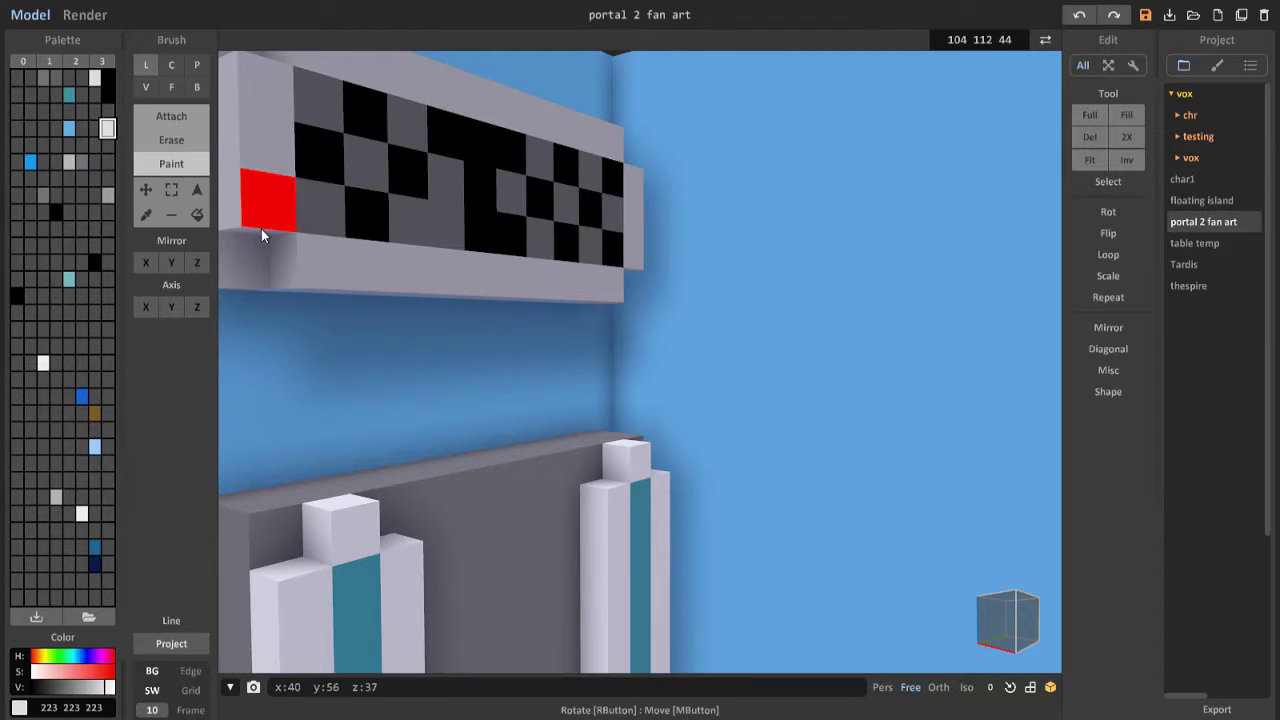
click(56, 497)
right_drag(318, 221, 445, 317)
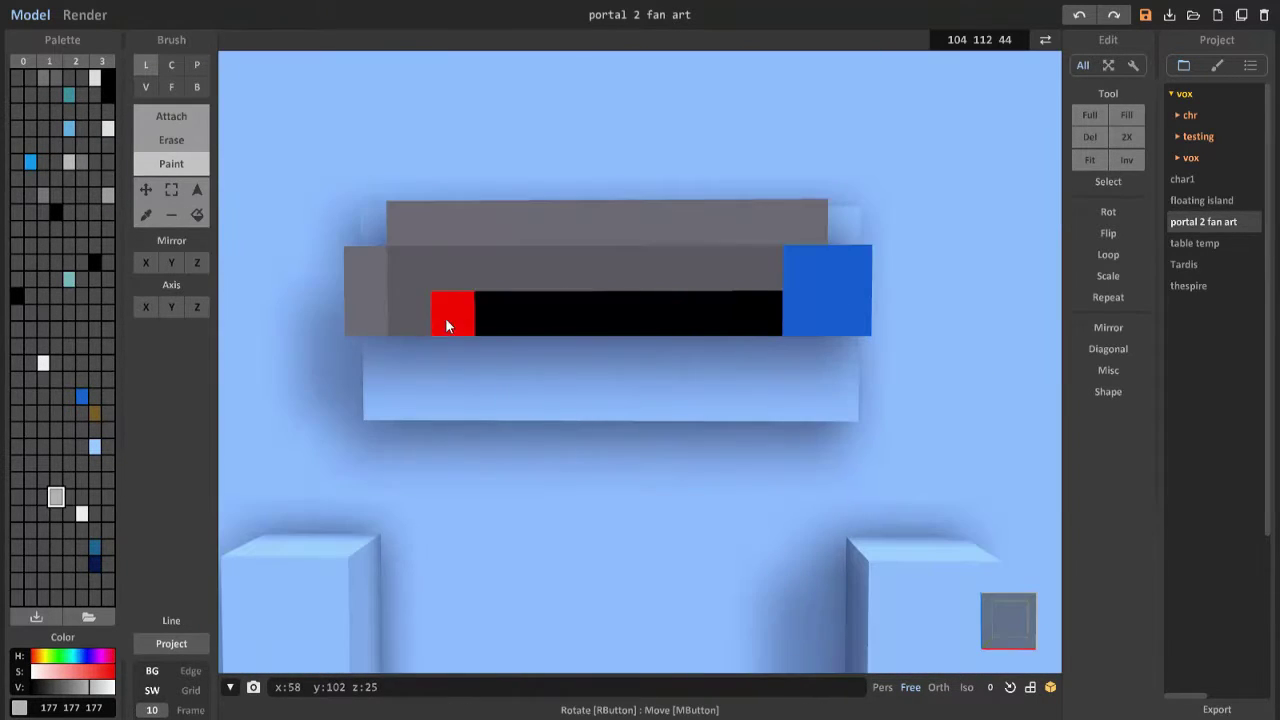
click(368, 269)
drag(368, 269, 850, 310)
Step: Attach a row of voxels directly below the black strip and paint it dark grey (97, 97, 97)
key(a)
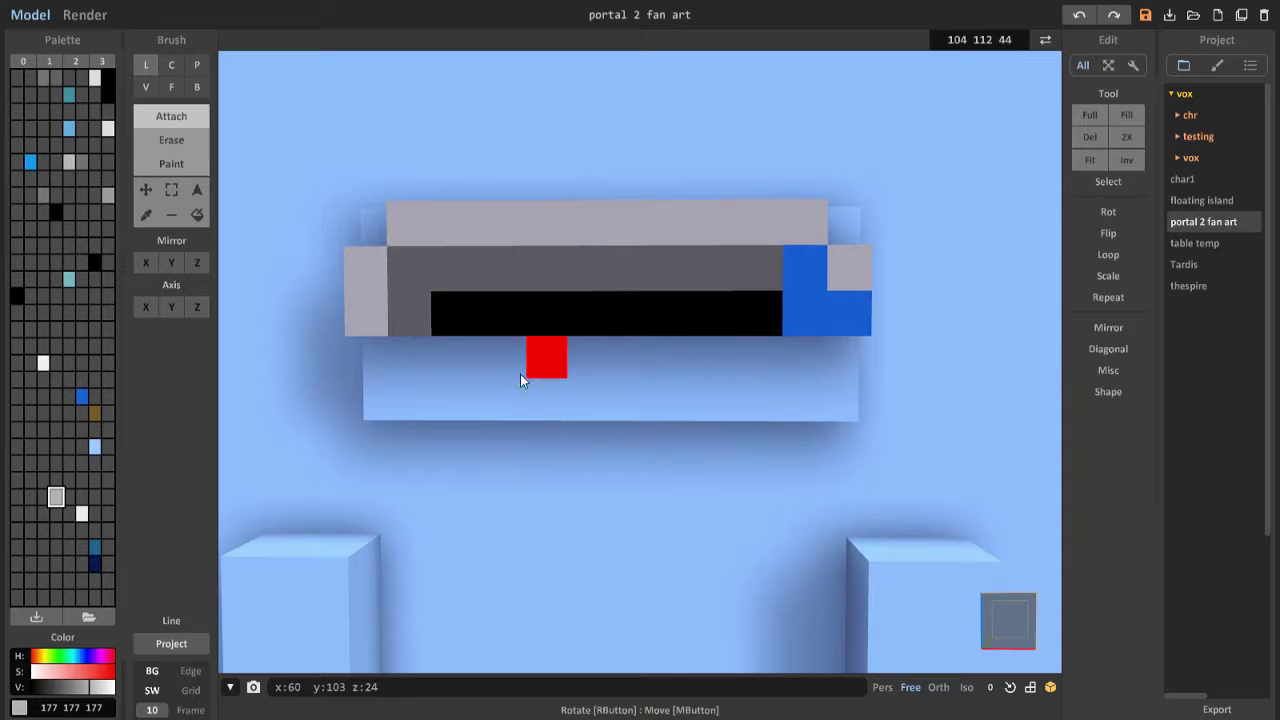
drag(410, 358, 736, 336)
key(p)
alt+click(700, 280)
drag(440, 313, 780, 322)
mouse_move(780, 322)
right_down()
mouse_move(731, 357)
mouse_move(664, 318)
right_up()
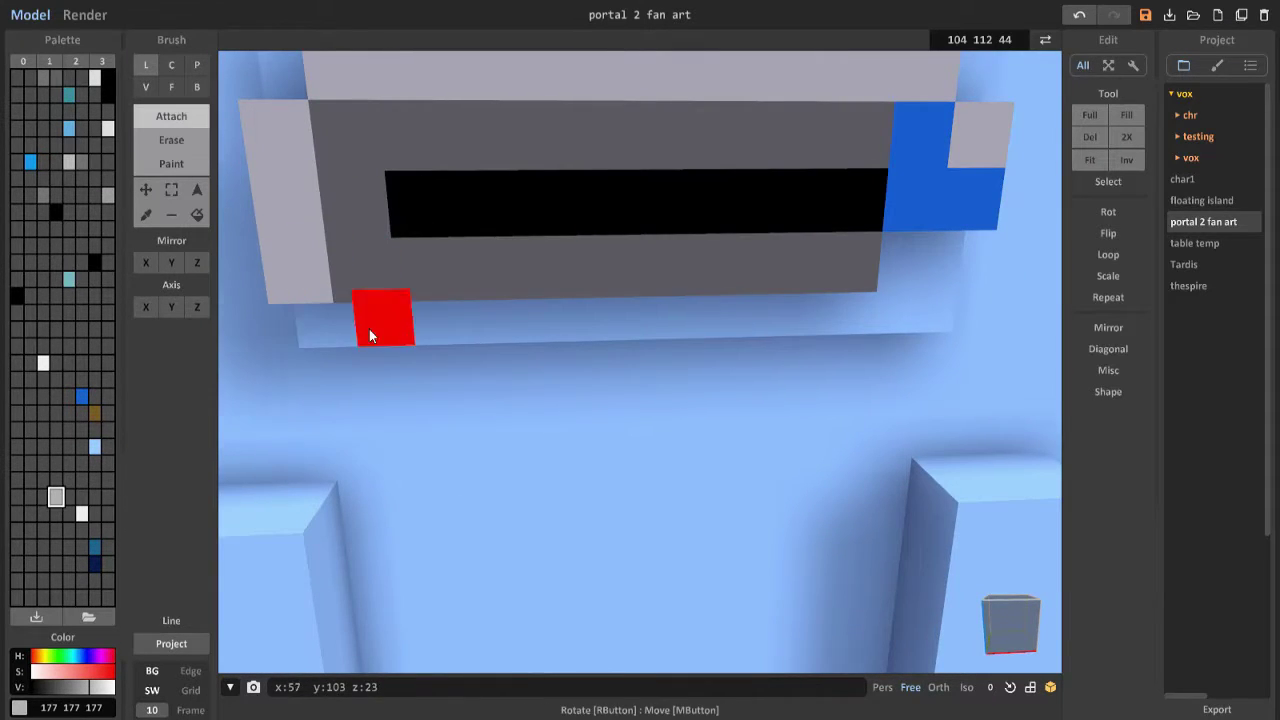
Step: Attach a light grey (177, 177, 177) row along the block's underside and paint the column beside the blue end dark grey (97, 97, 97)
right_drag(369, 329, 858, 305)
alt+click(799, 287)
key(p)
right_drag(793, 192, 251, 176)
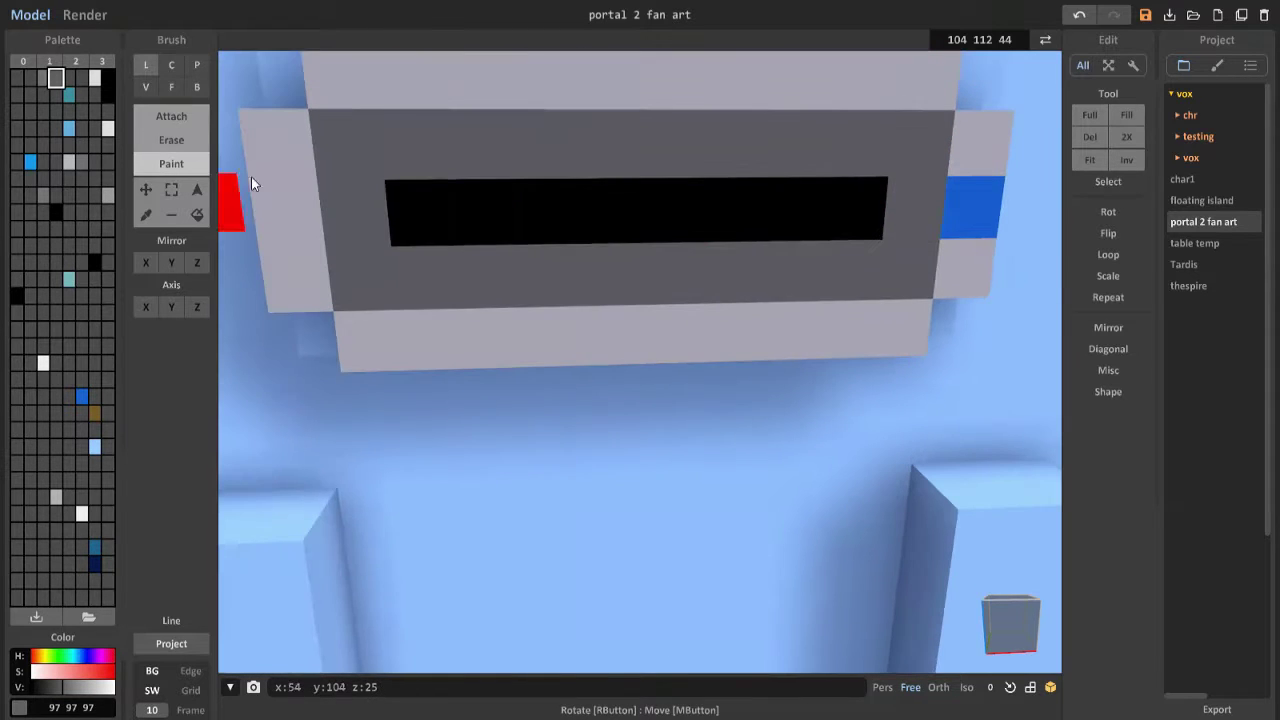
Step: Paint the sign's black strip dark grey (97, 97, 97), and add four black voxels in a diamond at the end opposite the blue one
drag(900, 212, 356, 221)
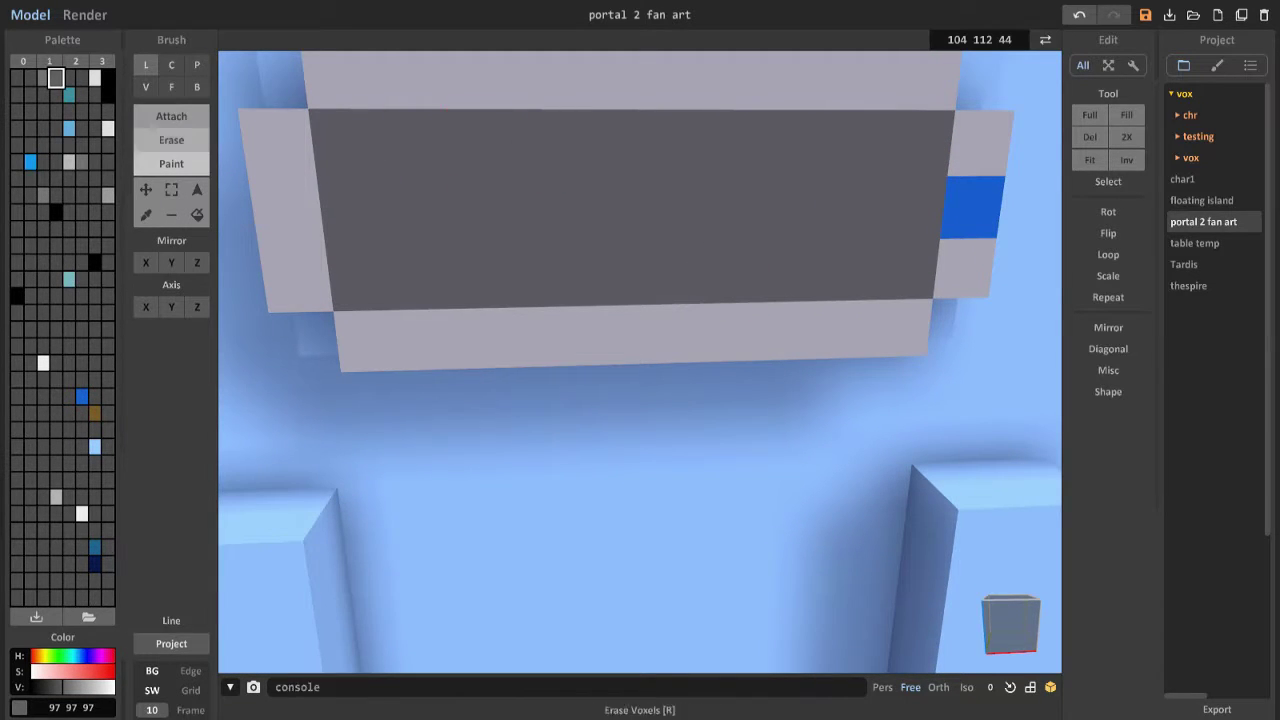
click(107, 94)
click(412, 144)
click(353, 212)
click(426, 277)
click(485, 211)
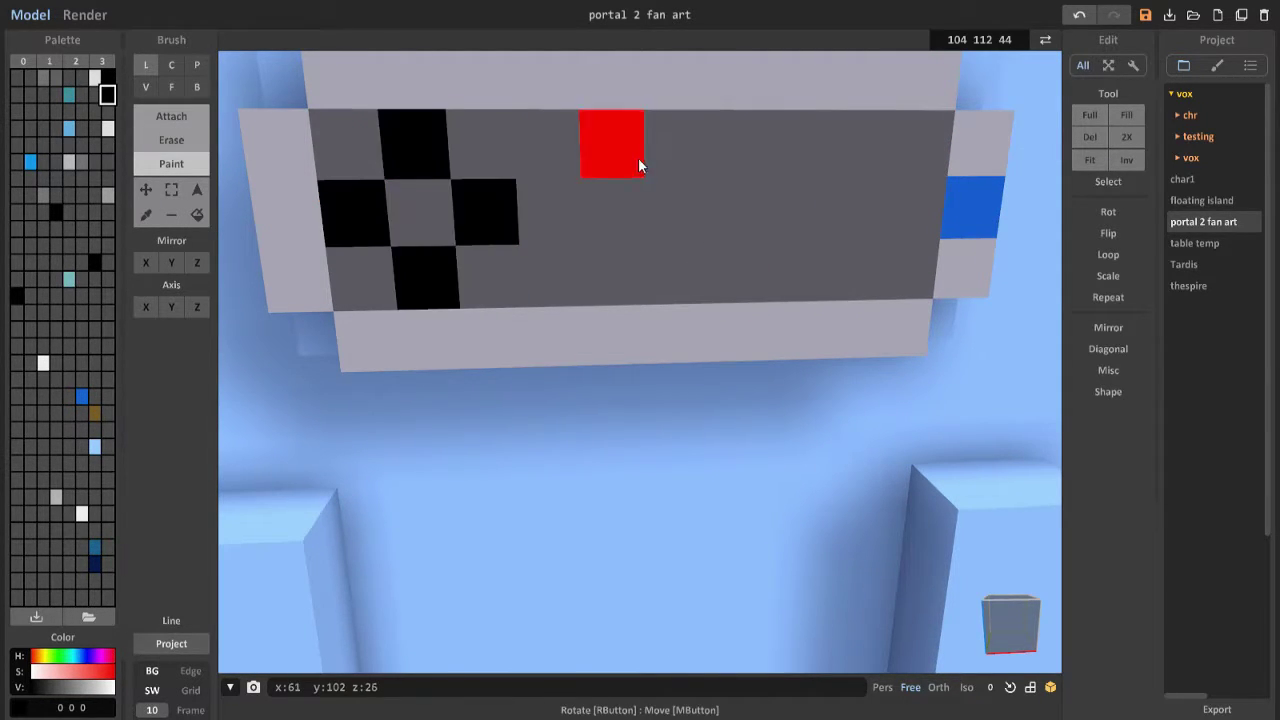
Step: Continue the black chequered pattern along the sign's dark grey face and add a solid vertical black bar near its blue end
key(ctrl+z)
click(610, 145)
click(550, 212)
click(675, 278)
click(675, 145)
click(735, 272)
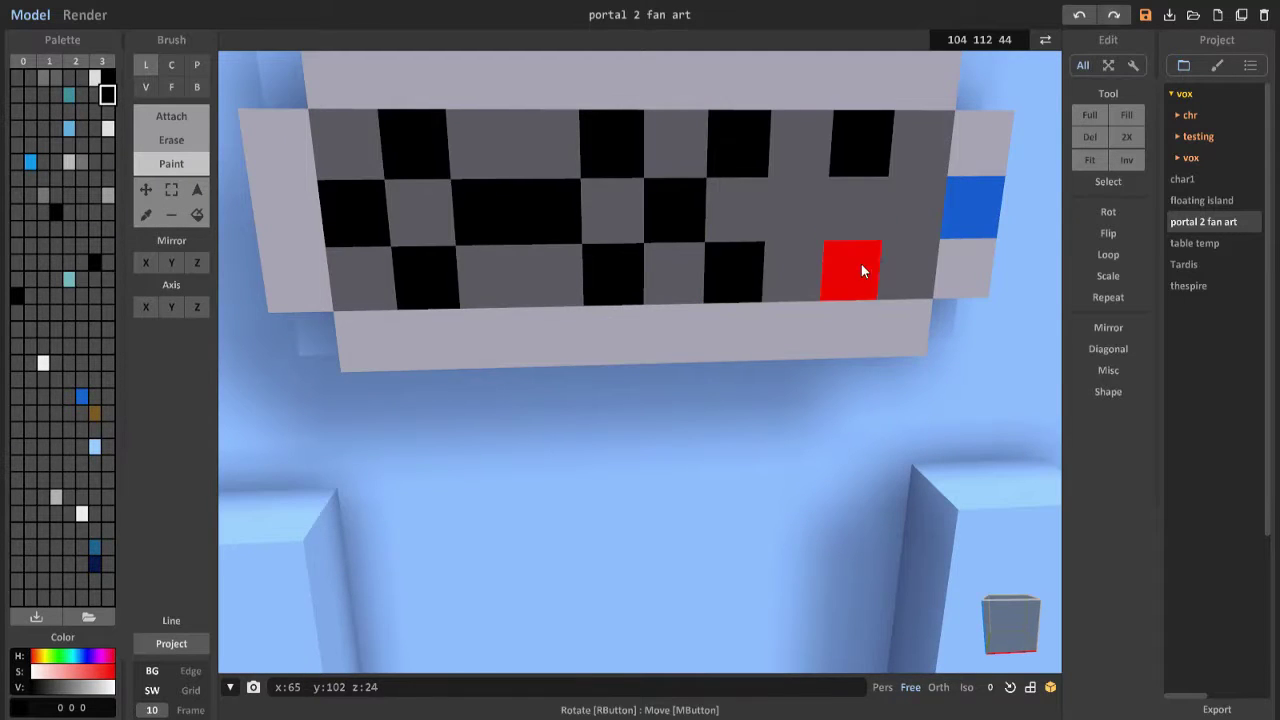
right_drag(860, 263, 794, 328)
scroll(749, 308, up, 3)
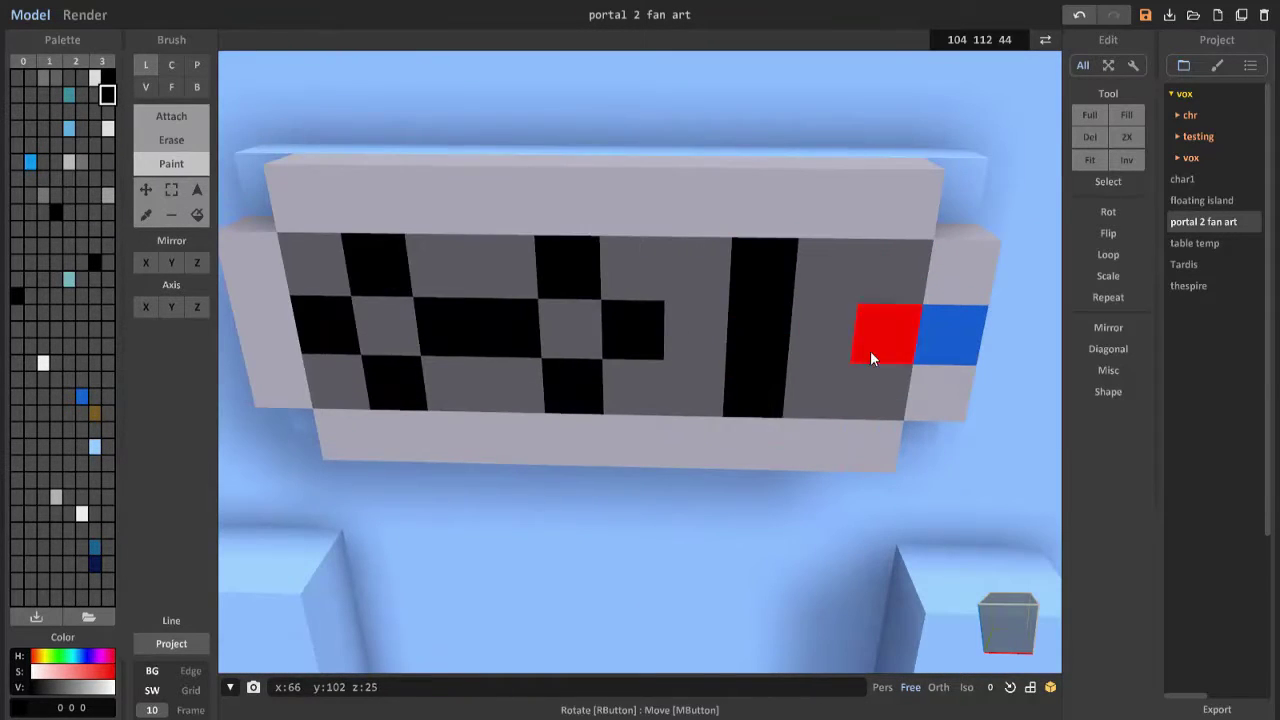
key(ctrl+z)
Step: Colour the two posts below the sign with white fronts, a teal (63, 145, 158) centre stripe and dark grey backs
mouse_move(956, 293)
right_down()
mouse_move(536, 293)
mouse_move(714, 323)
mouse_move(263, 470)
right_up()
click(580, 268)
mouse_move(572, 211)
right_down()
mouse_move(729, 243)
mouse_move(771, 214)
mouse_move(253, 145)
mouse_move(769, 397)
mouse_move(749, 391)
mouse_move(757, 166)
mouse_move(594, 246)
mouse_move(688, 150)
mouse_move(620, 394)
mouse_move(623, 540)
mouse_move(585, 410)
mouse_move(694, 351)
mouse_move(654, 360)
mouse_move(534, 311)
mouse_move(545, 228)
mouse_move(600, 300)
mouse_move(734, 255)
mouse_move(618, 412)
mouse_move(624, 296)
mouse_move(677, 345)
right_up()
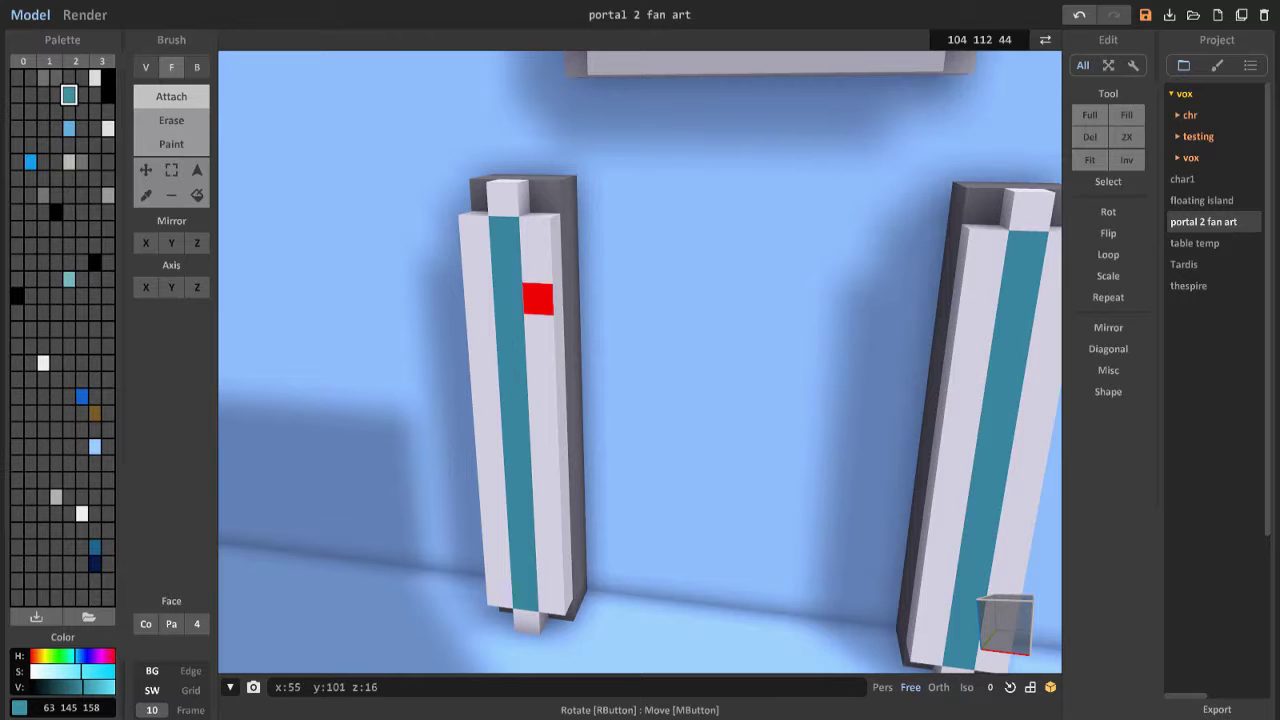
mouse_move(537, 298)
right_down()
mouse_move(618, 281)
mouse_move(529, 466)
right_up()
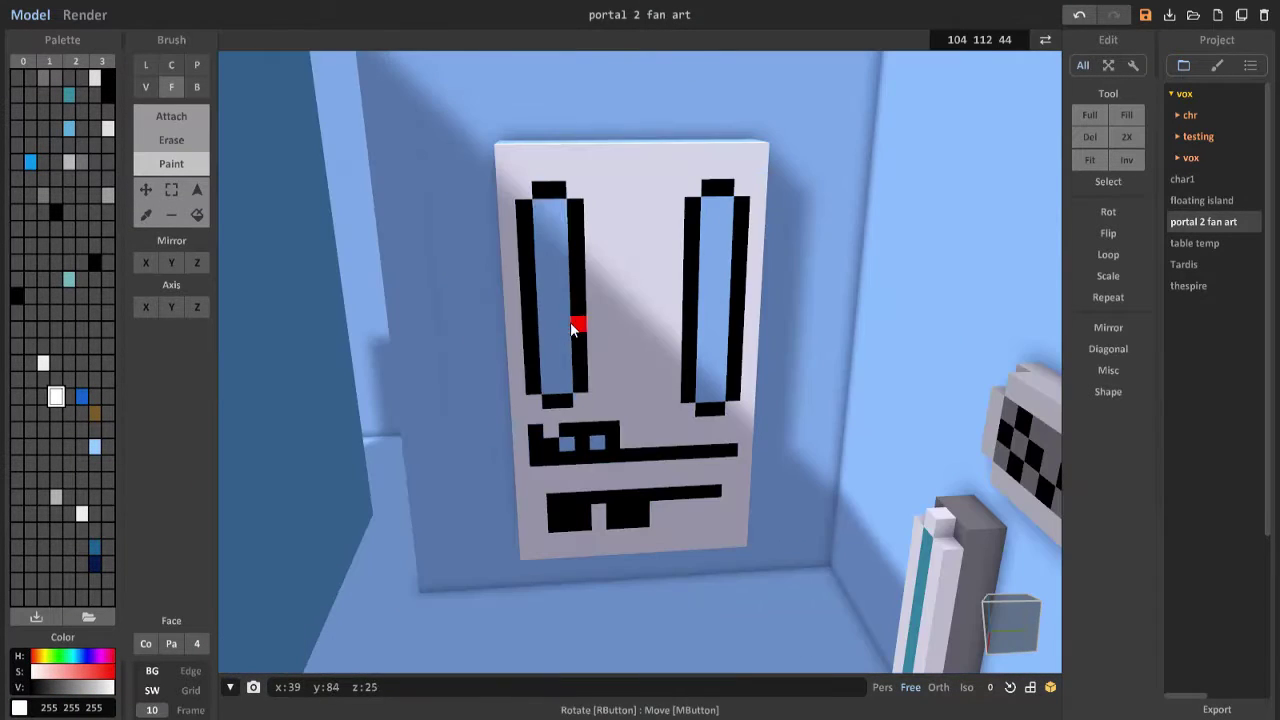
Step: Fill the blue areas inside the wall panel's black outlines with white (255, 255, 255)
click(570, 322)
click(714, 300)
mouse_move(714, 300)
right_down()
mouse_move(651, 348)
mouse_move(490, 285)
mouse_move(634, 403)
mouse_move(651, 320)
mouse_move(720, 374)
mouse_move(690, 340)
right_up()
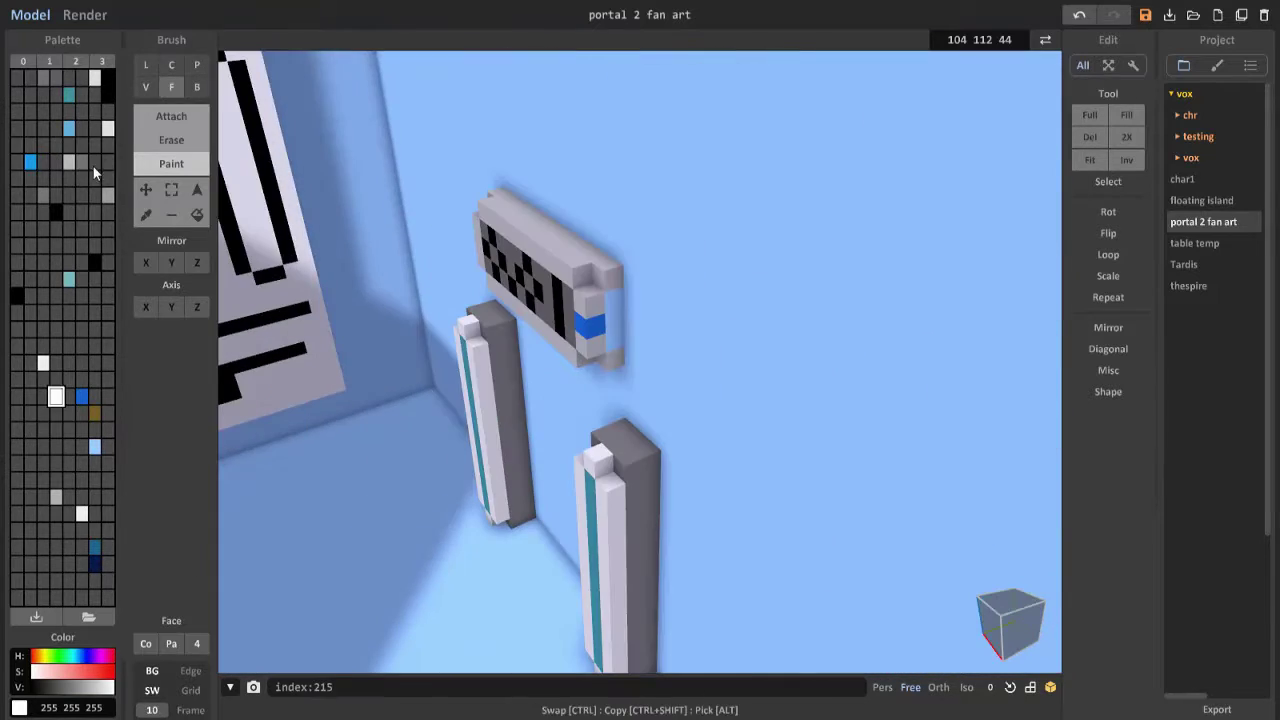
click(56, 497)
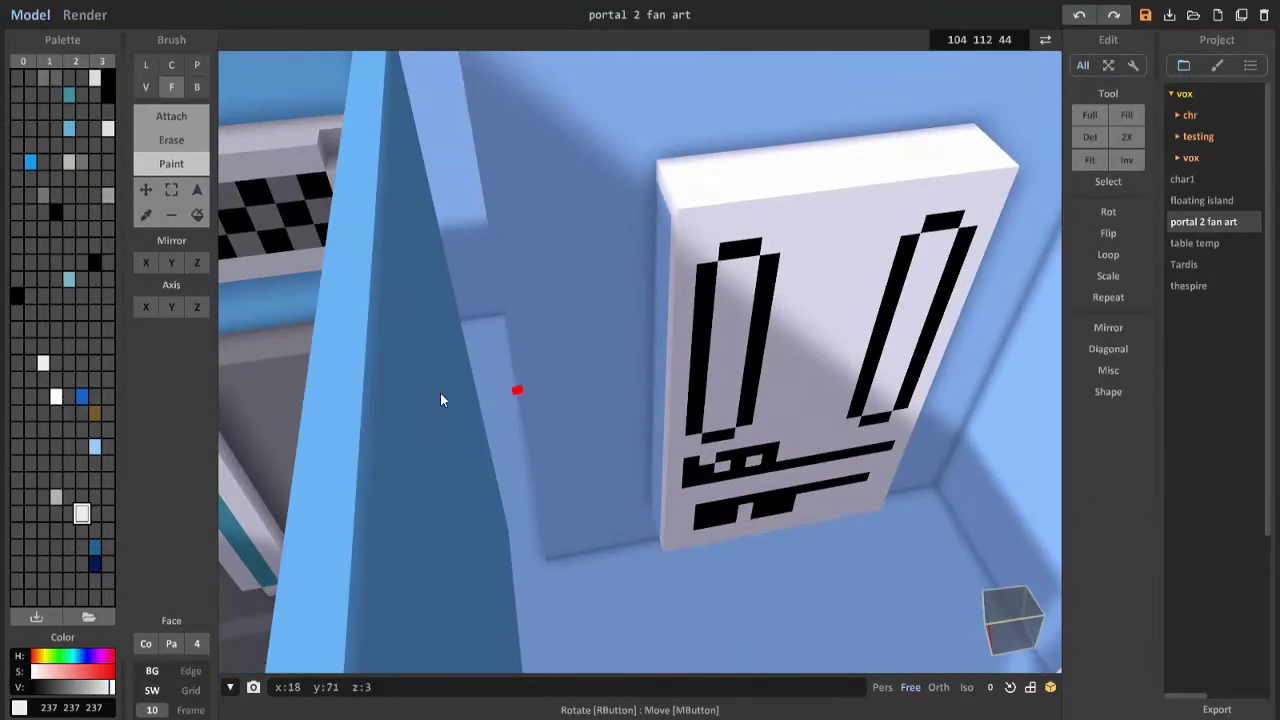
click(56, 397)
Step: Paint the outer room's walls and floor light grey and set that colour to 194, 194, 194
right_drag(571, 428, 500, 400)
scroll(634, 378, down, 5)
click(90, 688)
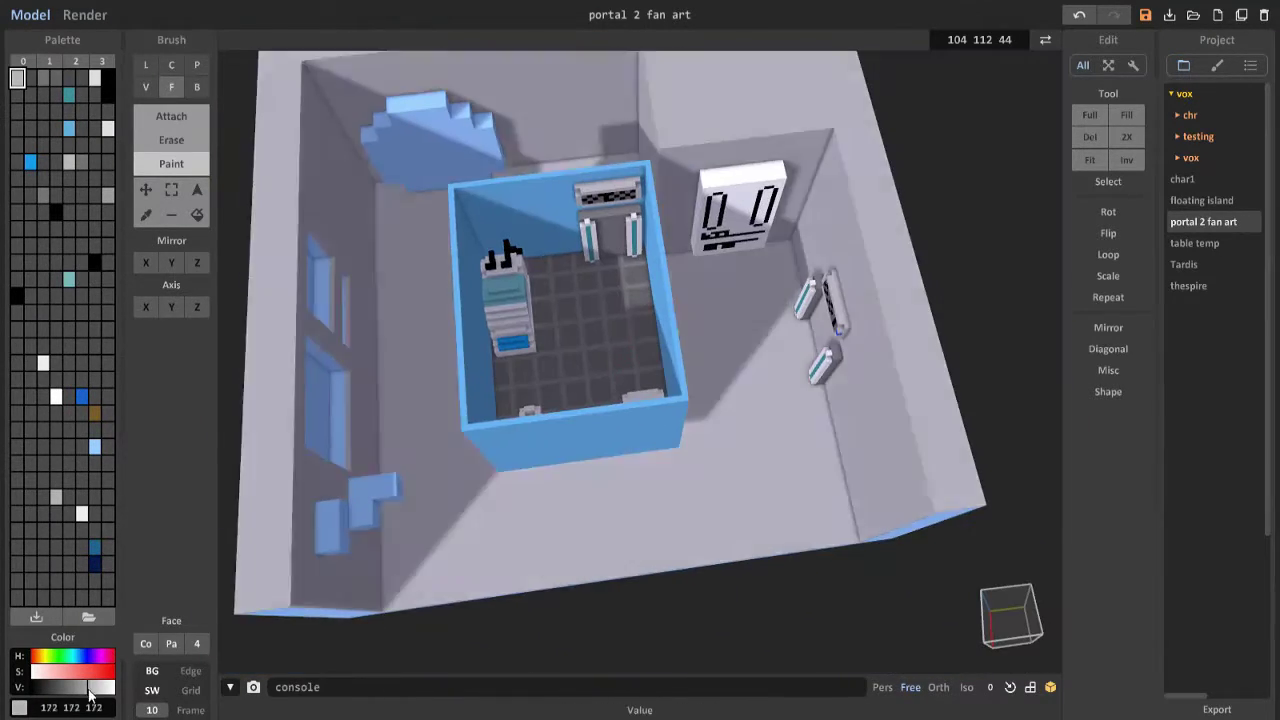
drag(90, 688, 97, 688)
right_drag(560, 470, 20, 610)
scroll(515, 392, up, 5)
Step: Paint evenly spaced parallel grey (146, 146, 146) lines across the outer floor, starting from the wall with the posts
click(17, 94)
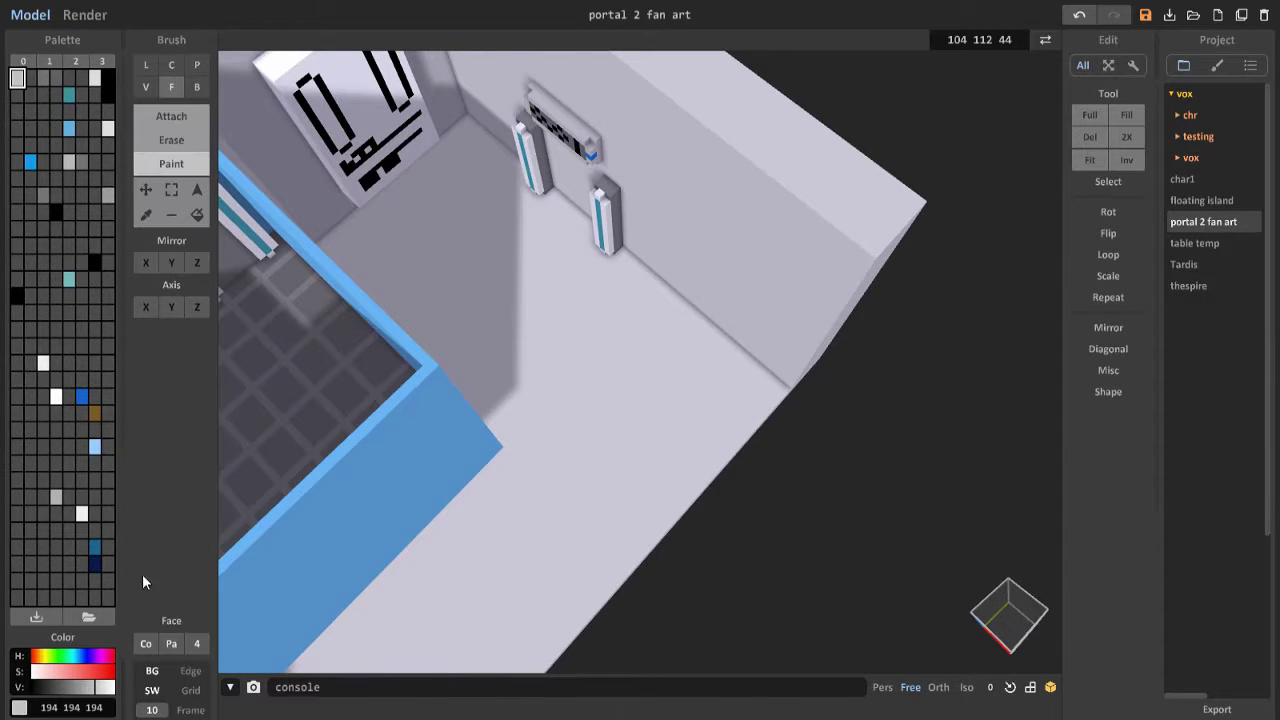
scroll(400, 400, down, 5)
right_drag(400, 400, 519, 221)
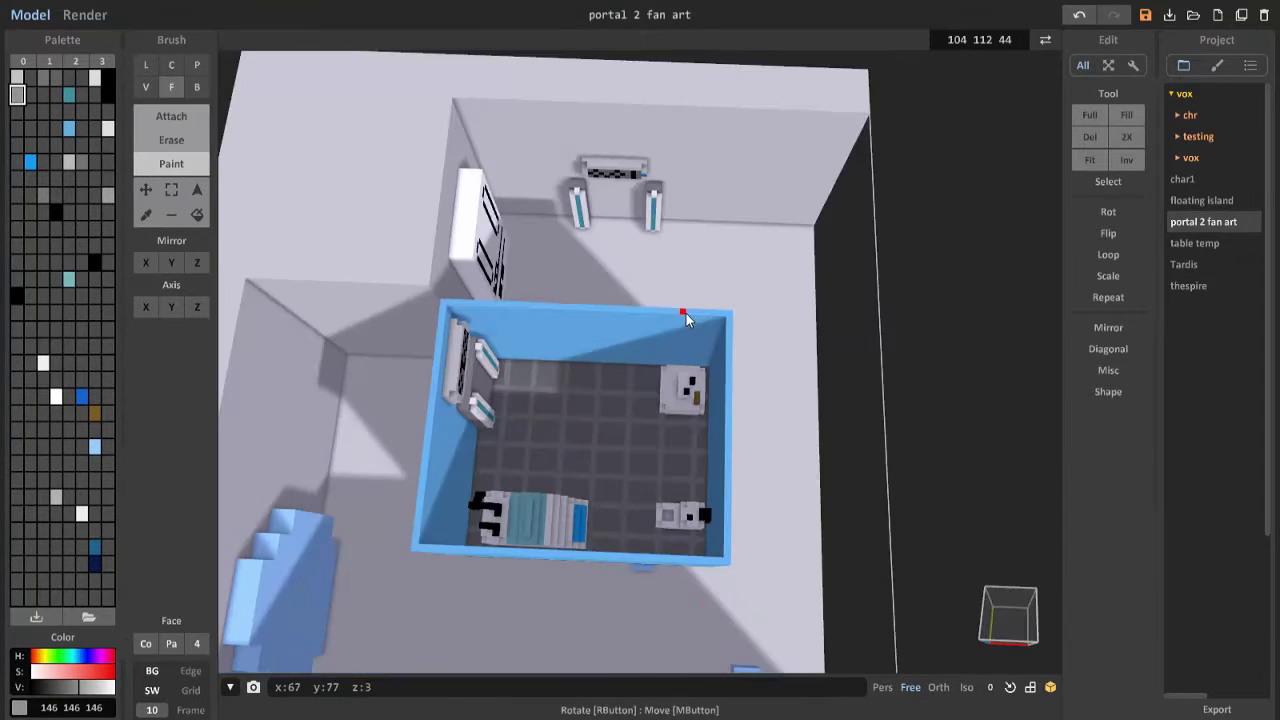
click(145, 65)
scroll(515, 305, up, 2)
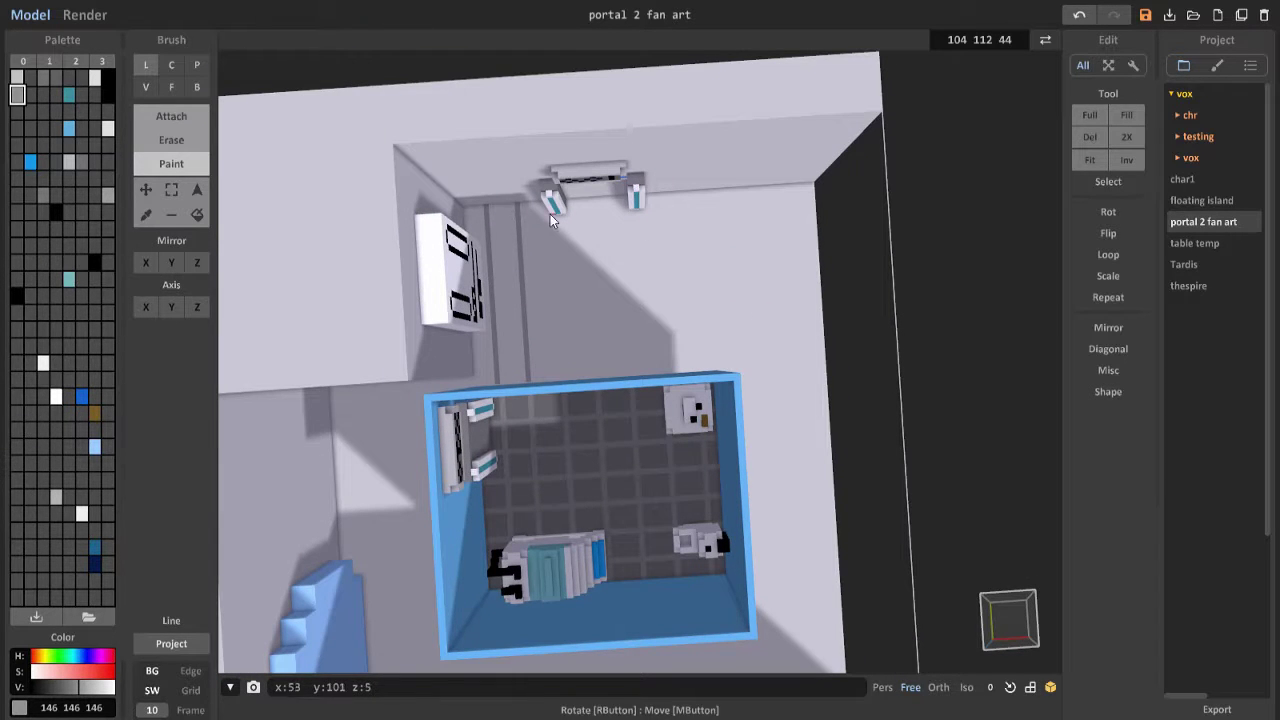
right_drag(648, 372, 567, 210)
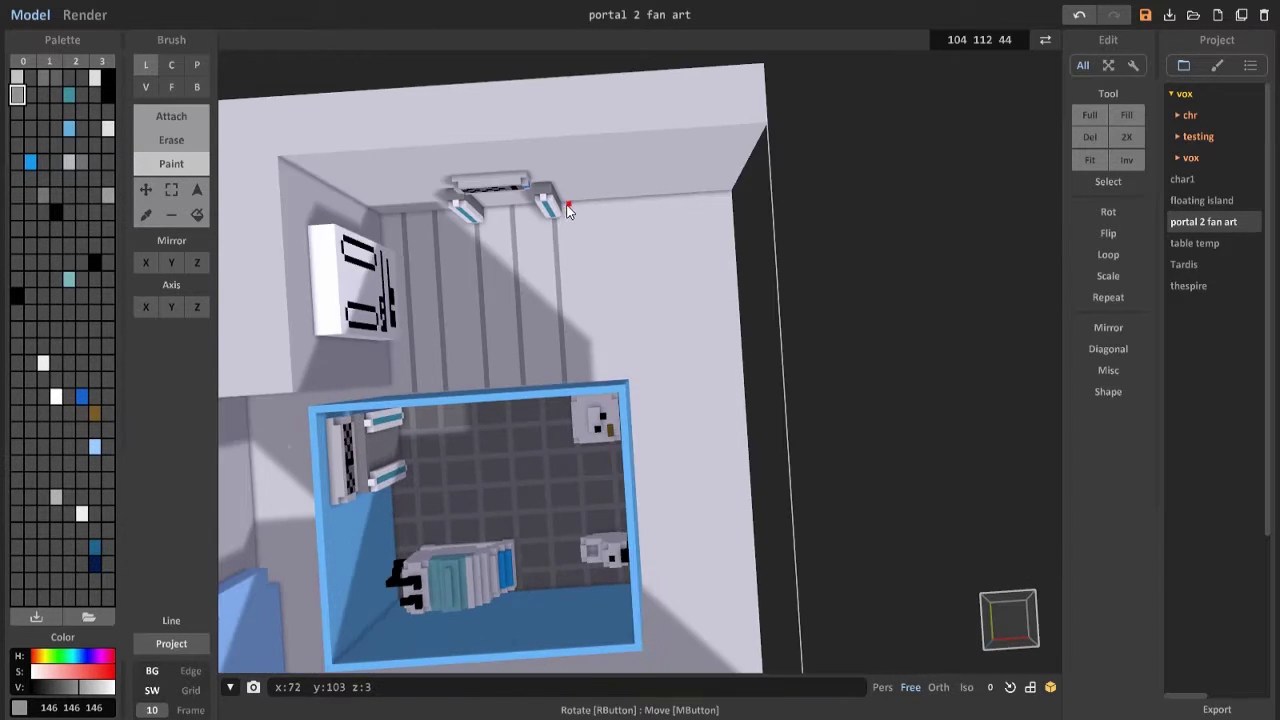
right_drag(665, 547, 687, 642)
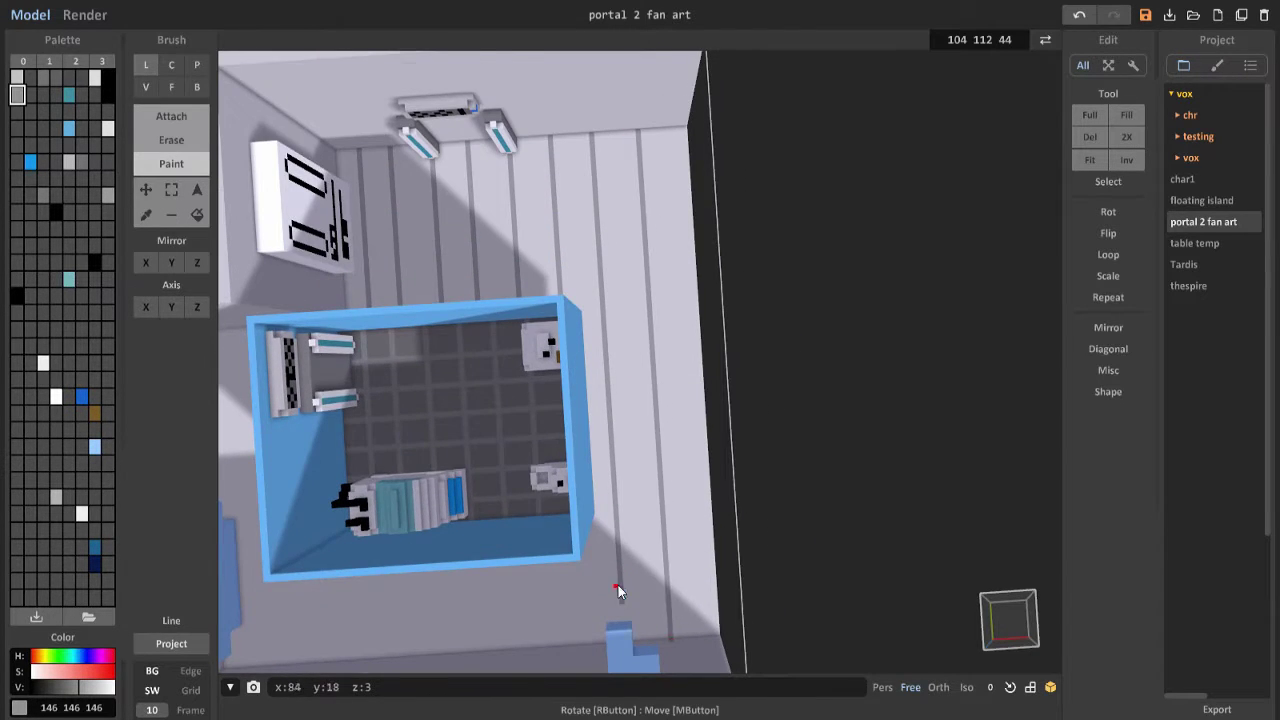
right_drag(617, 591, 583, 320)
Step: Paint parallel grey (146, 146, 146) lines on the floor between the blue box and the wall with the stepped blue shape
right_drag(557, 627, 662, 287)
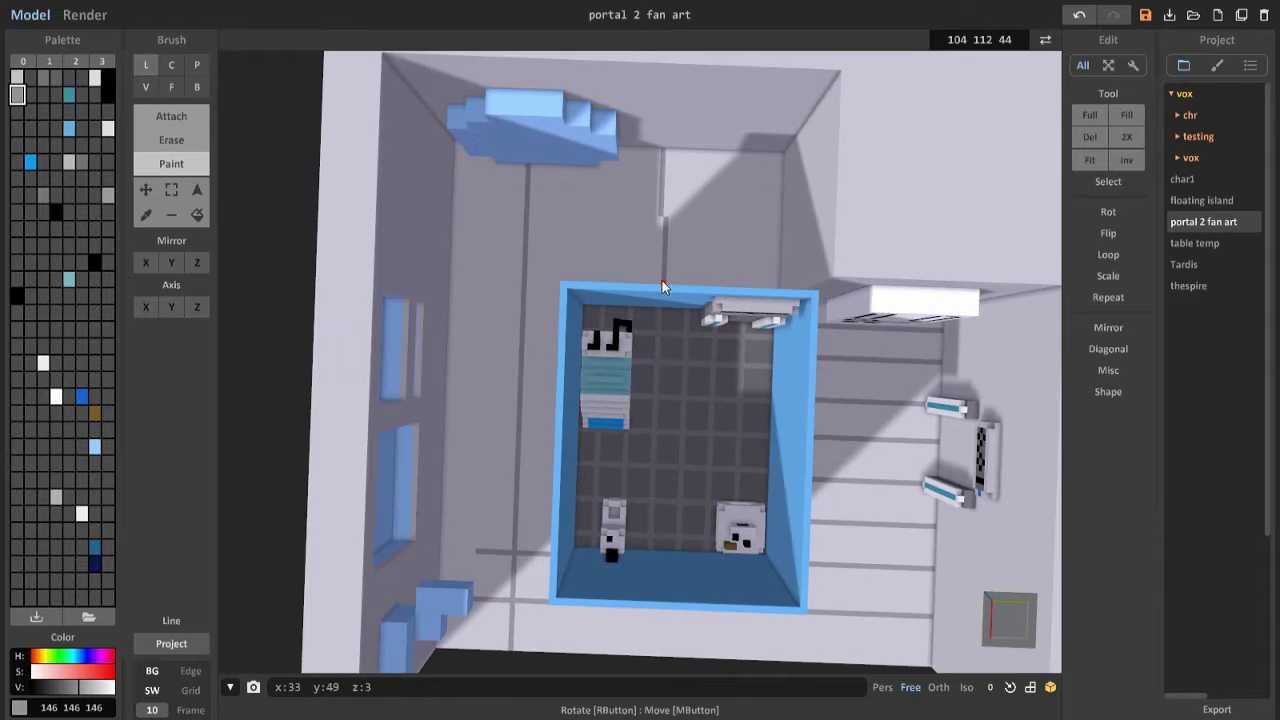
right_drag(664, 152, 695, 400)
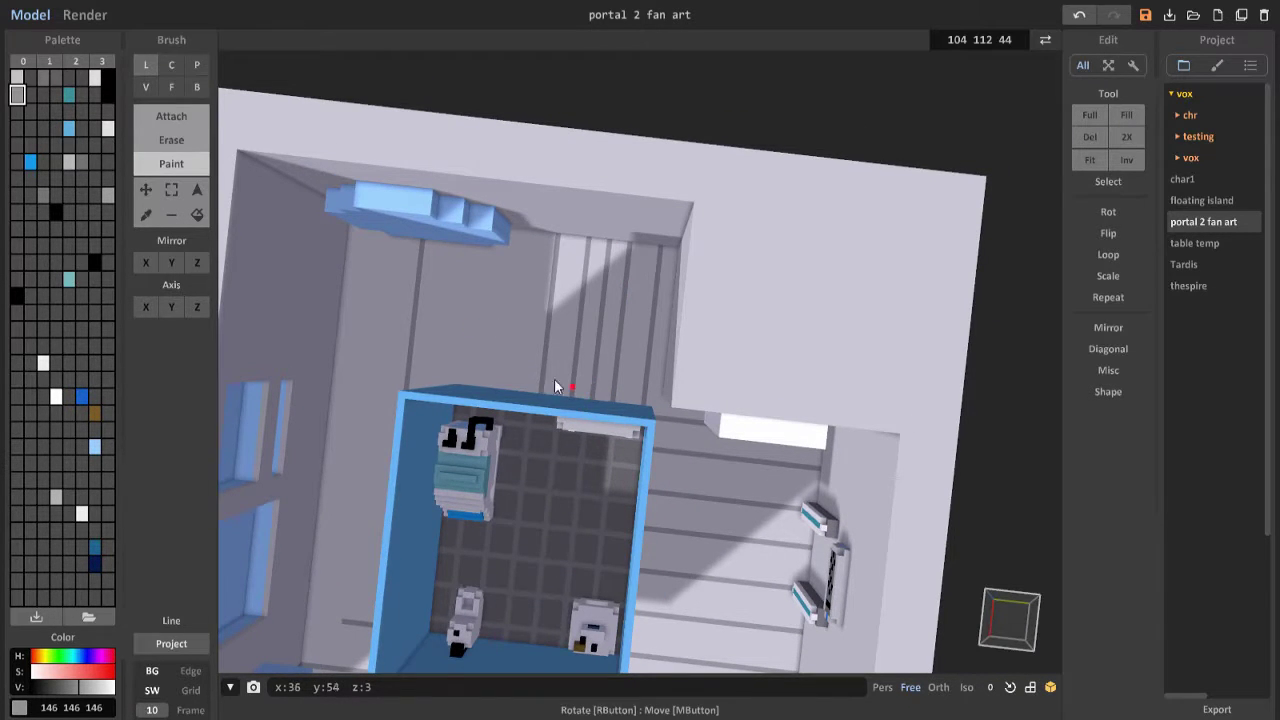
right_drag(557, 386, 634, 252)
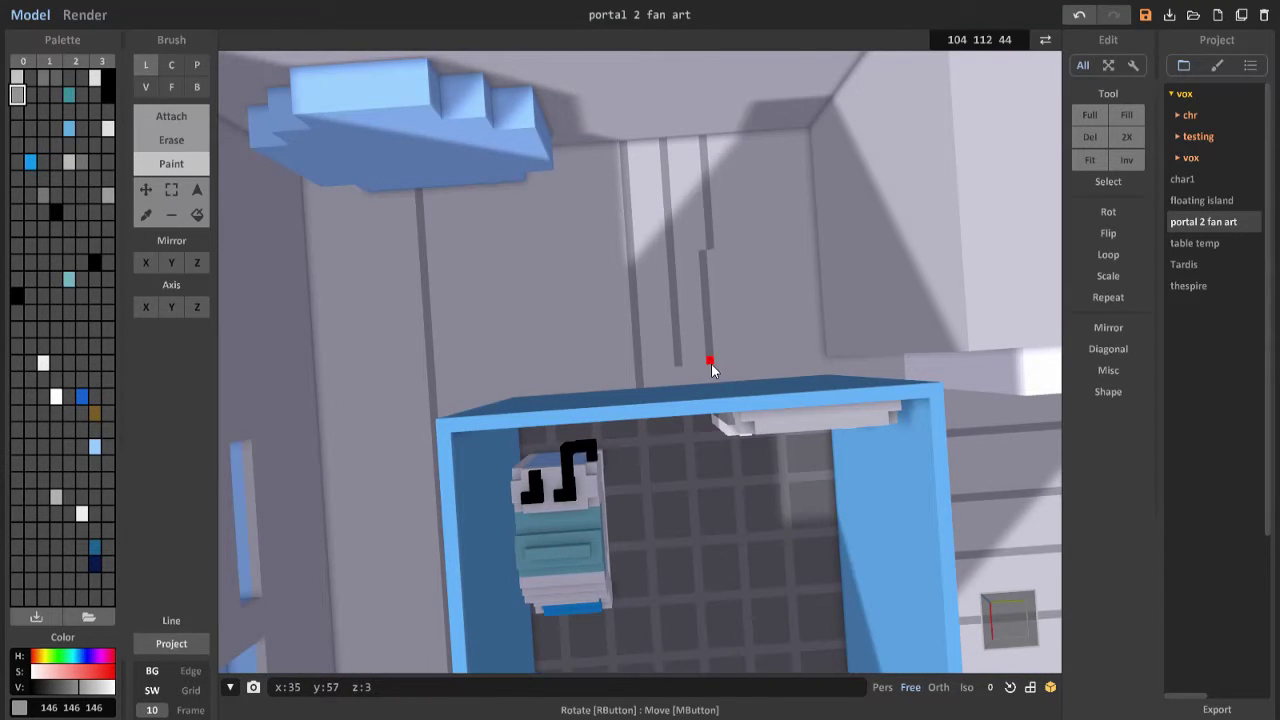
right_drag(711, 370, 668, 180)
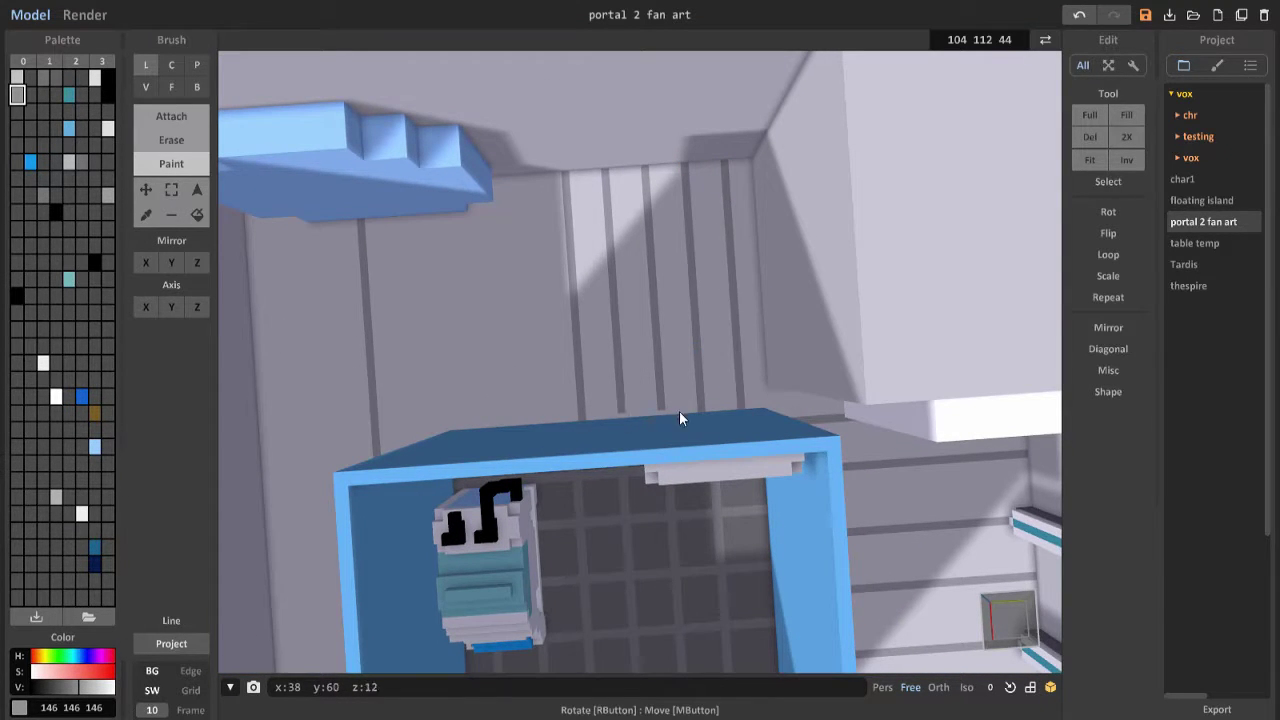
right_drag(680, 418, 557, 243)
Step: Cross the floor lines in front of the stepped blue shape with three perpendicular grey (146, 146, 146) lines
right_drag(903, 269, 594, 480)
scroll(474, 240, up, 5)
right_drag(771, 163, 842, 194)
key(ctrl+z)
mouse_move(779, 138)
mouse_down()
mouse_move(779, 346)
mouse_move(759, 405)
mouse_up()
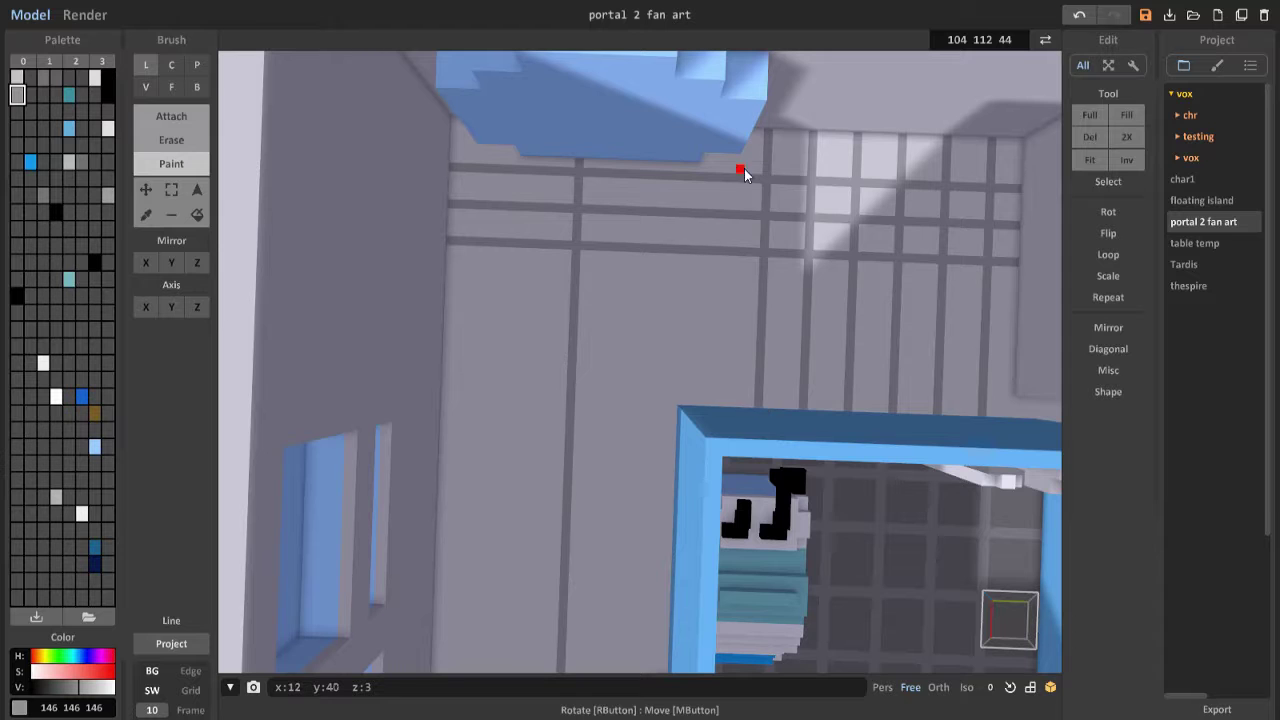
Step: Extend the grey (146, 146, 146) floor lines along the passage between the blue box and the wall with the window recesses
right_drag(675, 214, 575, 222)
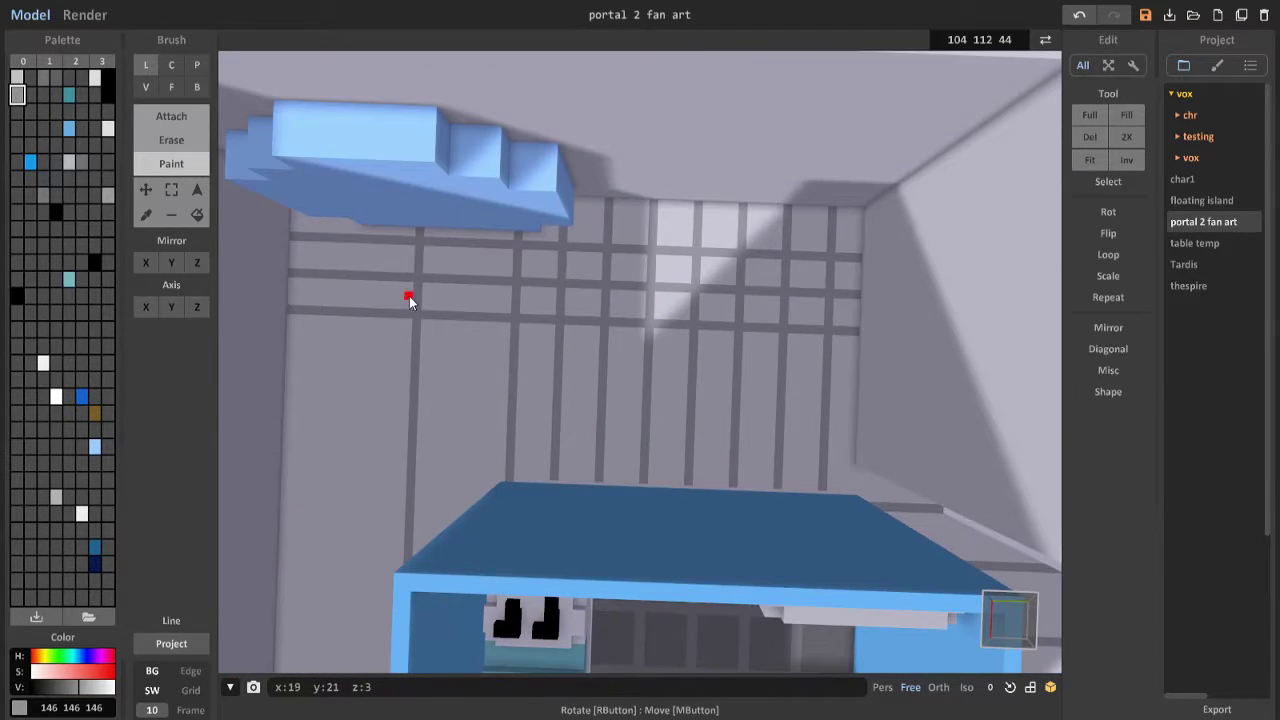
right_drag(806, 211, 637, 229)
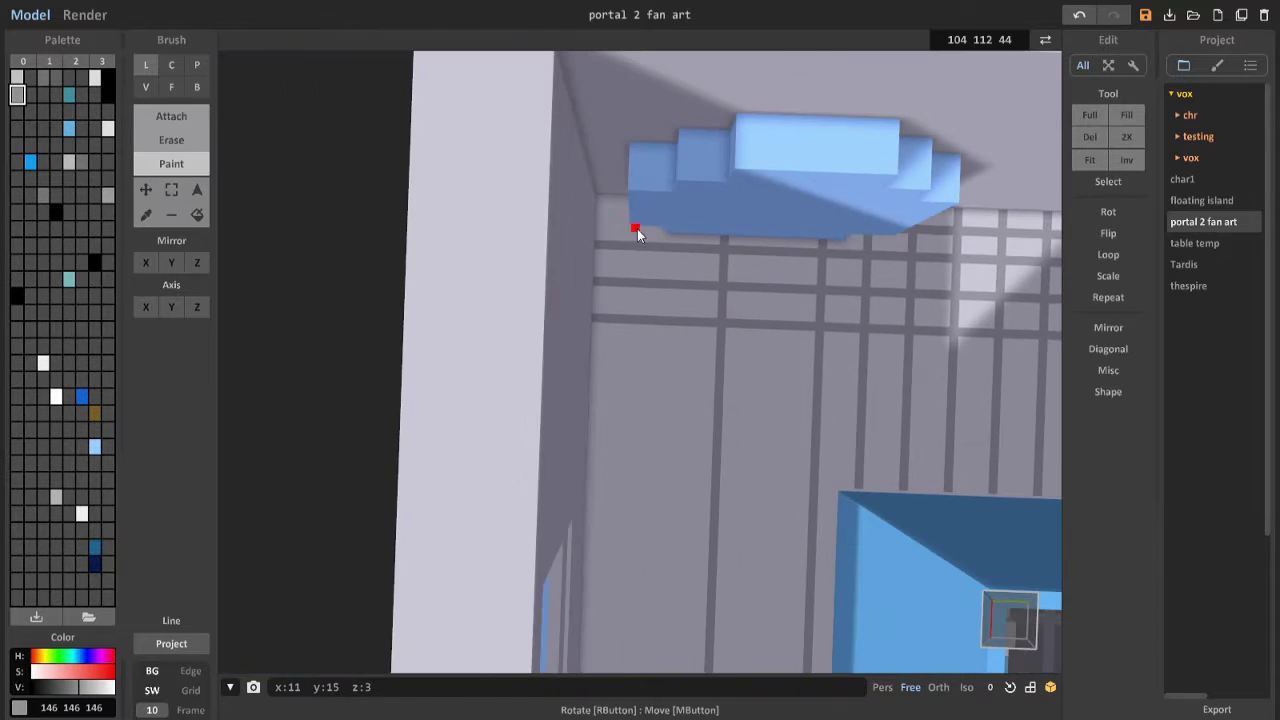
right_drag(745, 248, 594, 284)
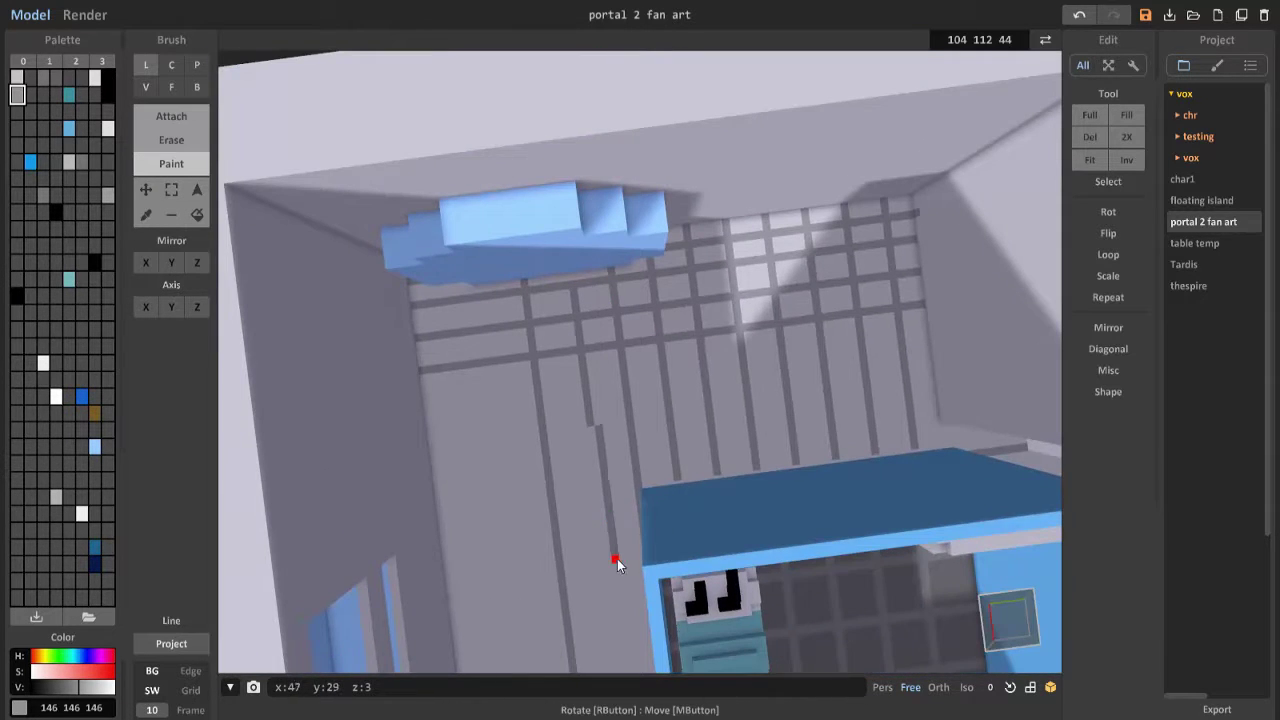
right_drag(617, 563, 630, 285)
right_drag(609, 398, 632, 185)
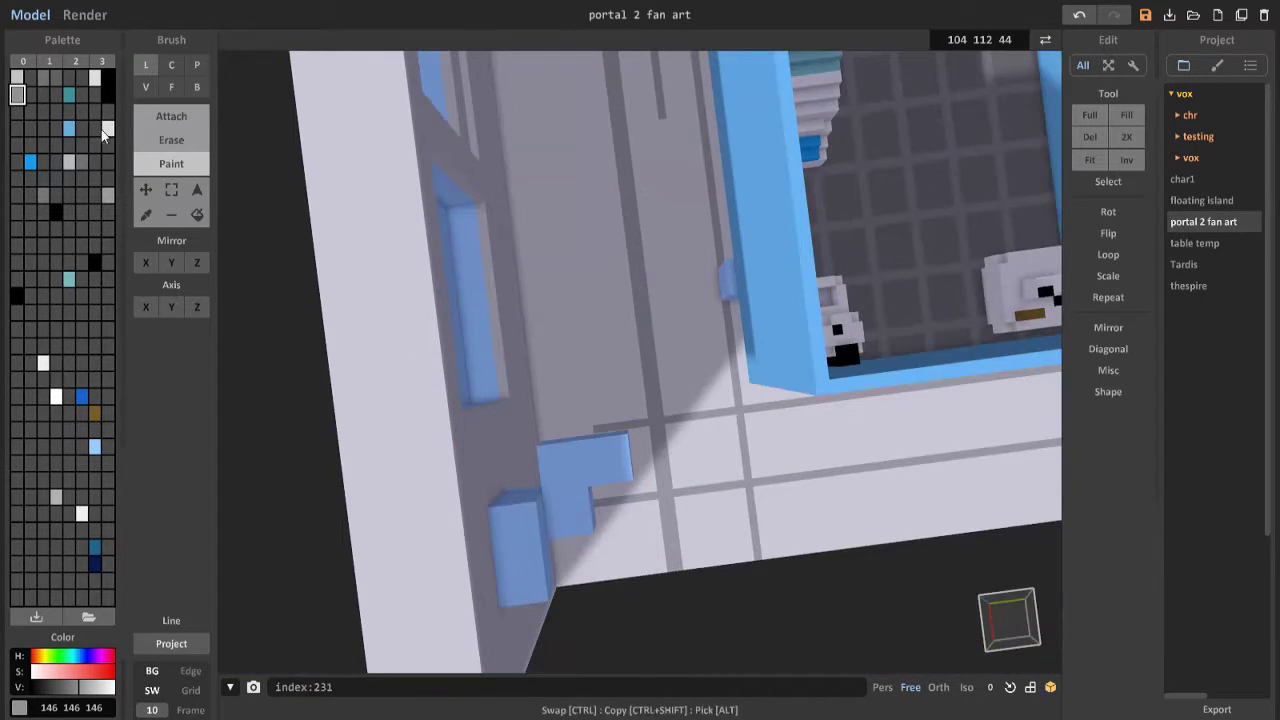
Step: Outline the front face of the stepped blue shape in black (0, 0, 0), following its edge all the way round
right_drag(674, 569, 554, 131)
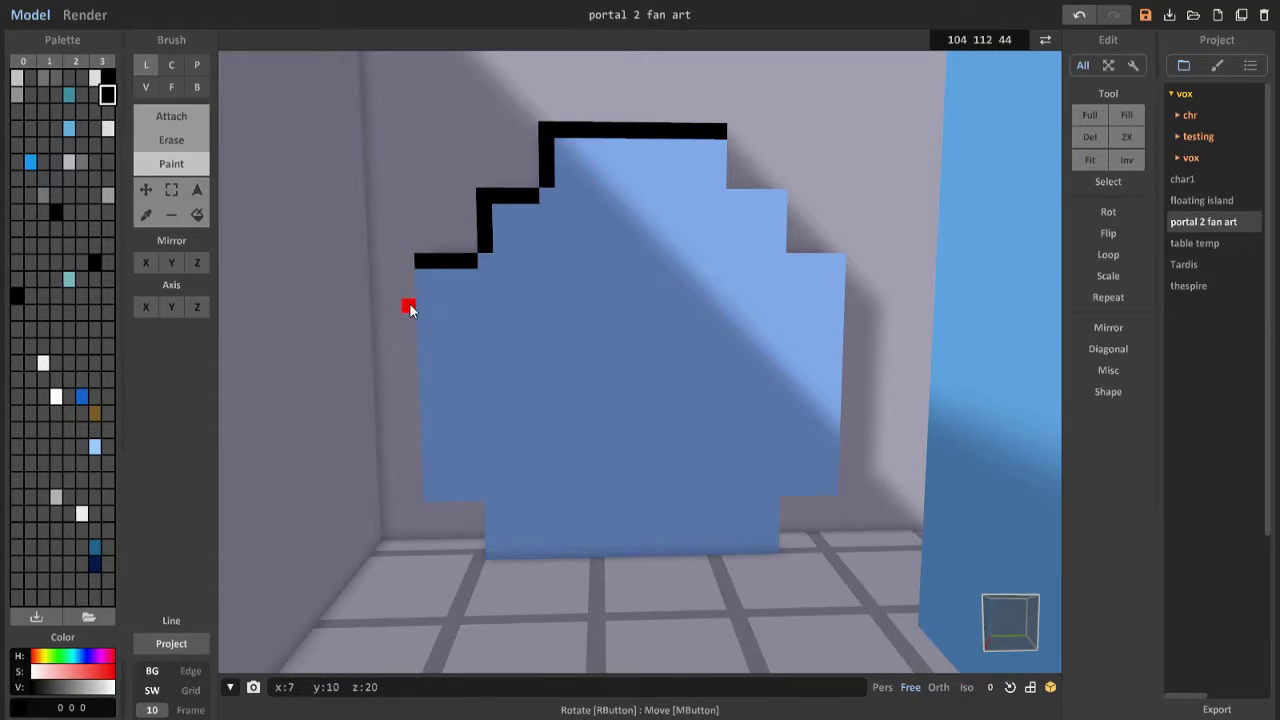
mouse_move(409, 309)
mouse_down()
mouse_move(430, 494)
mouse_move(478, 496)
mouse_move(492, 549)
mouse_move(770, 550)
mouse_up()
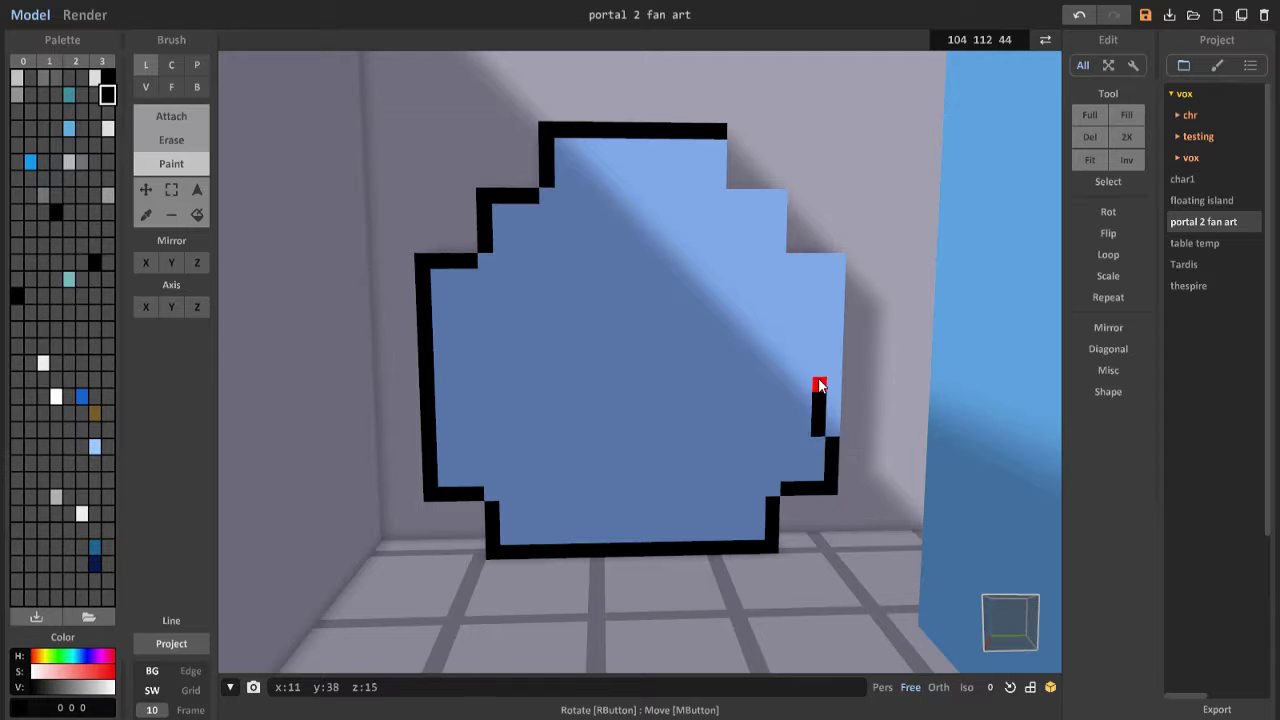
drag(829, 481, 835, 260)
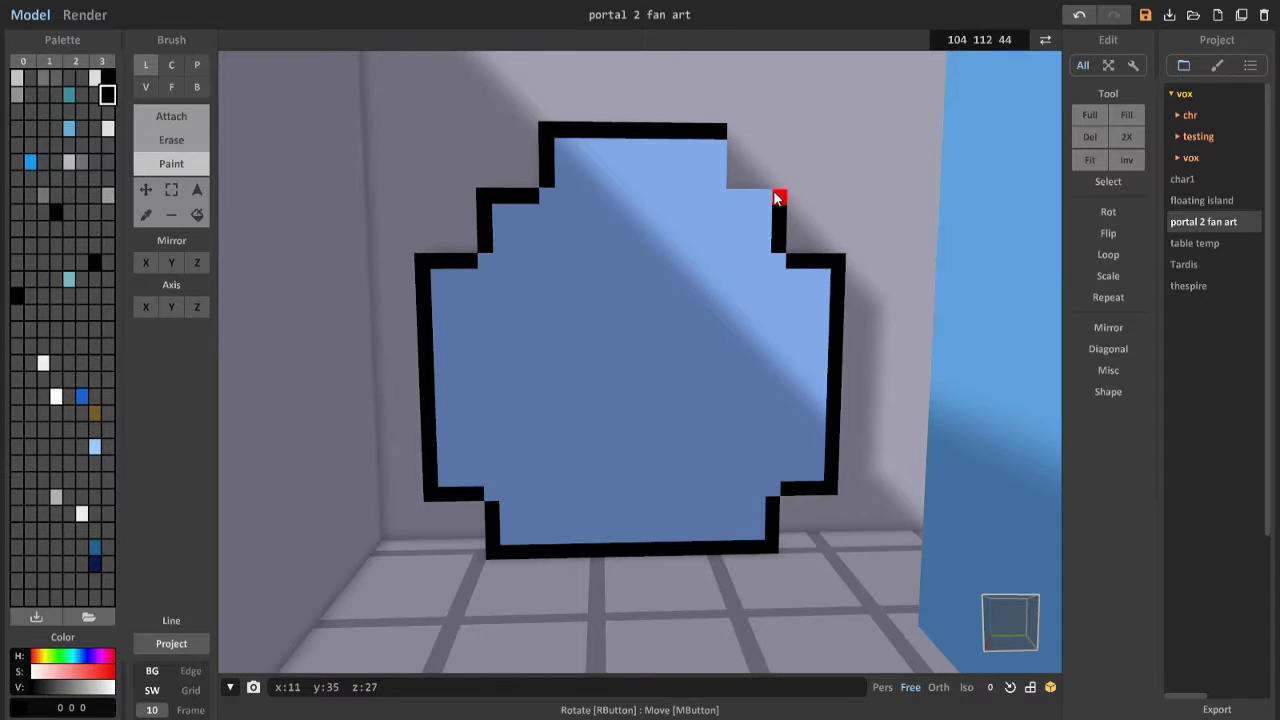
right_drag(717, 152, 556, 150)
click(556, 150)
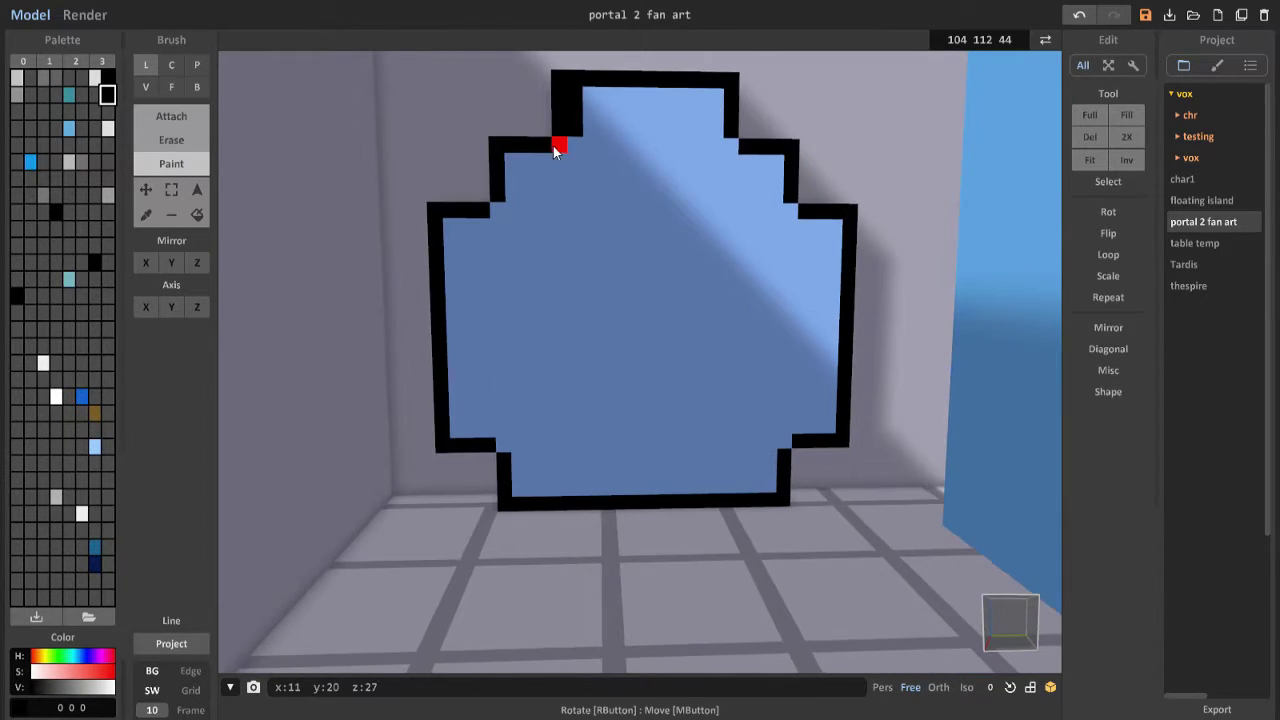
Step: Thicken the stepped shape's black outline to two voxels along its inner edge
mouse_move(497, 222)
mouse_down()
mouse_move(453, 282)
mouse_move(473, 443)
mouse_up()
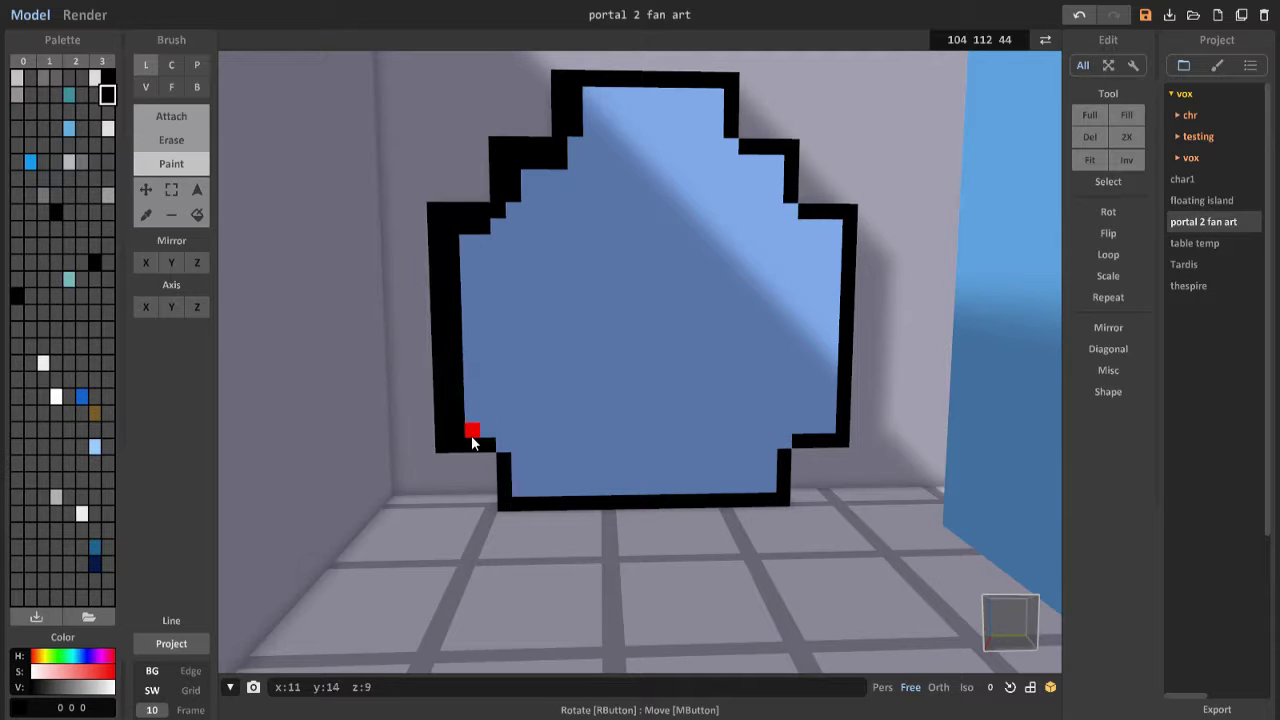
mouse_move(604, 492)
mouse_down()
mouse_move(767, 473)
mouse_move(810, 426)
mouse_move(831, 428)
mouse_move(835, 228)
mouse_up()
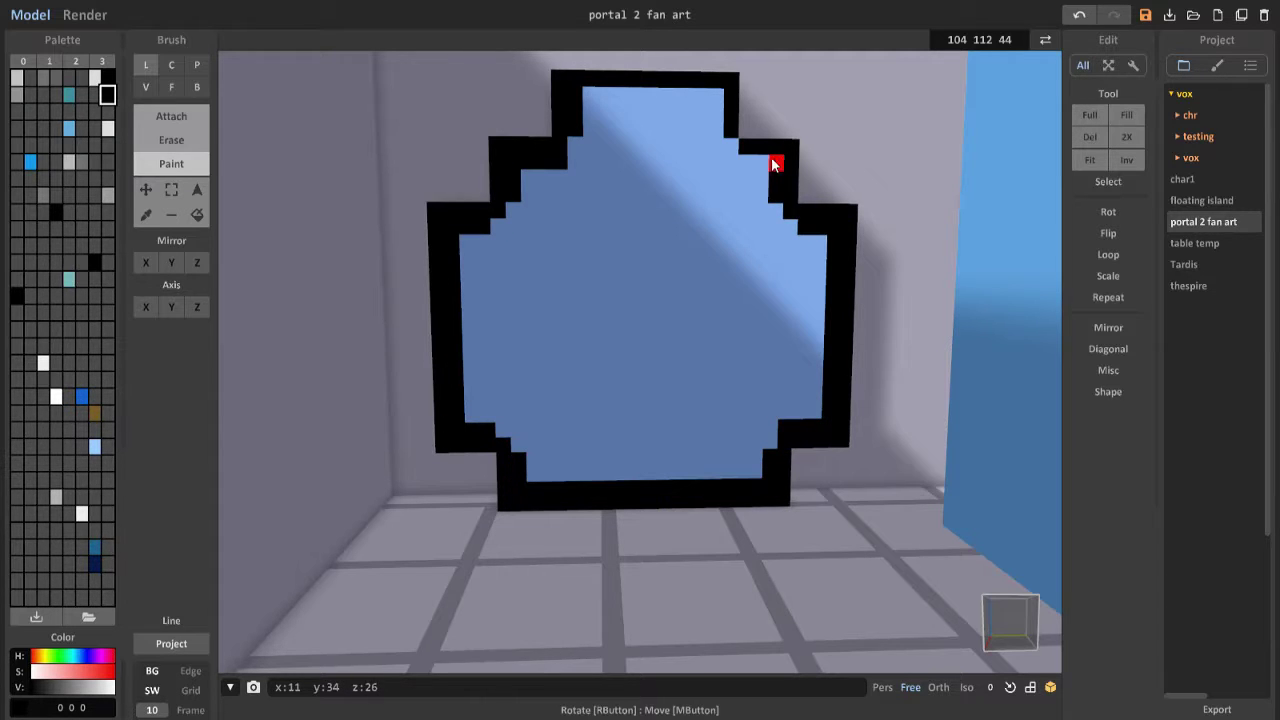
click(717, 135)
Step: Draw a black zigzag line down the left part of the blue face, reshaping its middle with light blue (153, 204, 255)
mouse_move(717, 135)
right_down()
mouse_move(572, 100)
mouse_move(476, 297)
right_up()
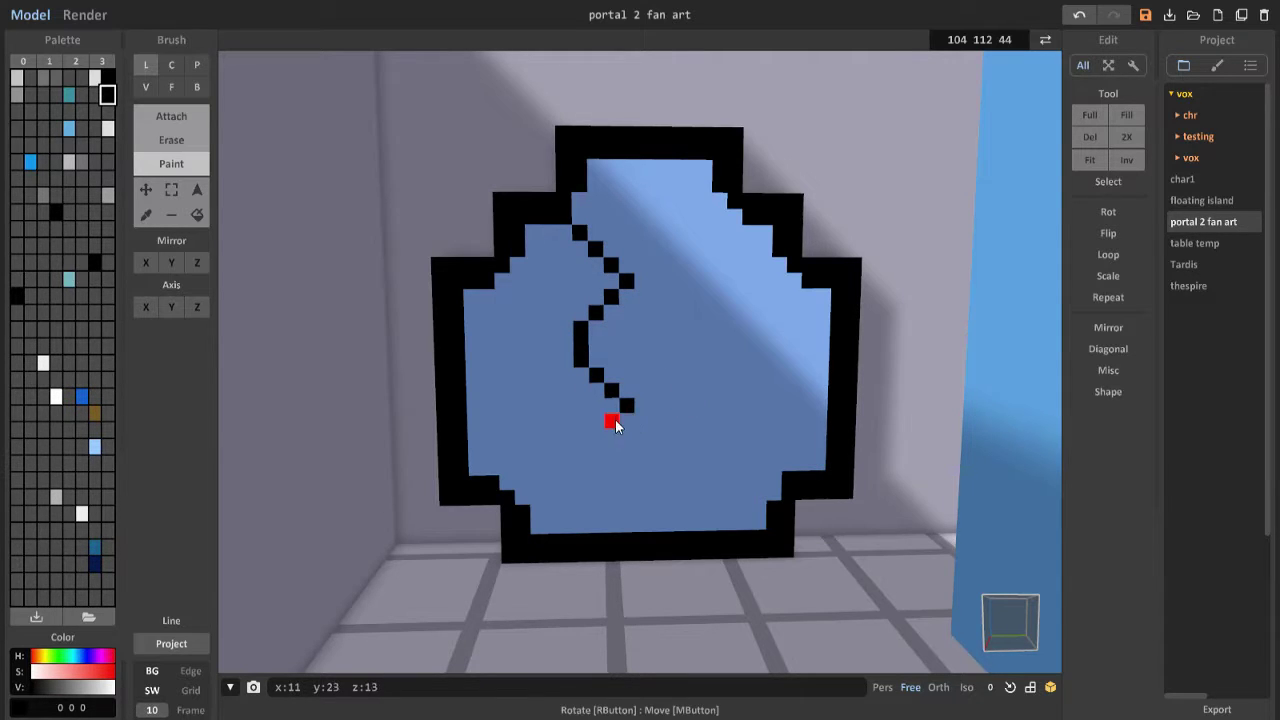
click(94, 447)
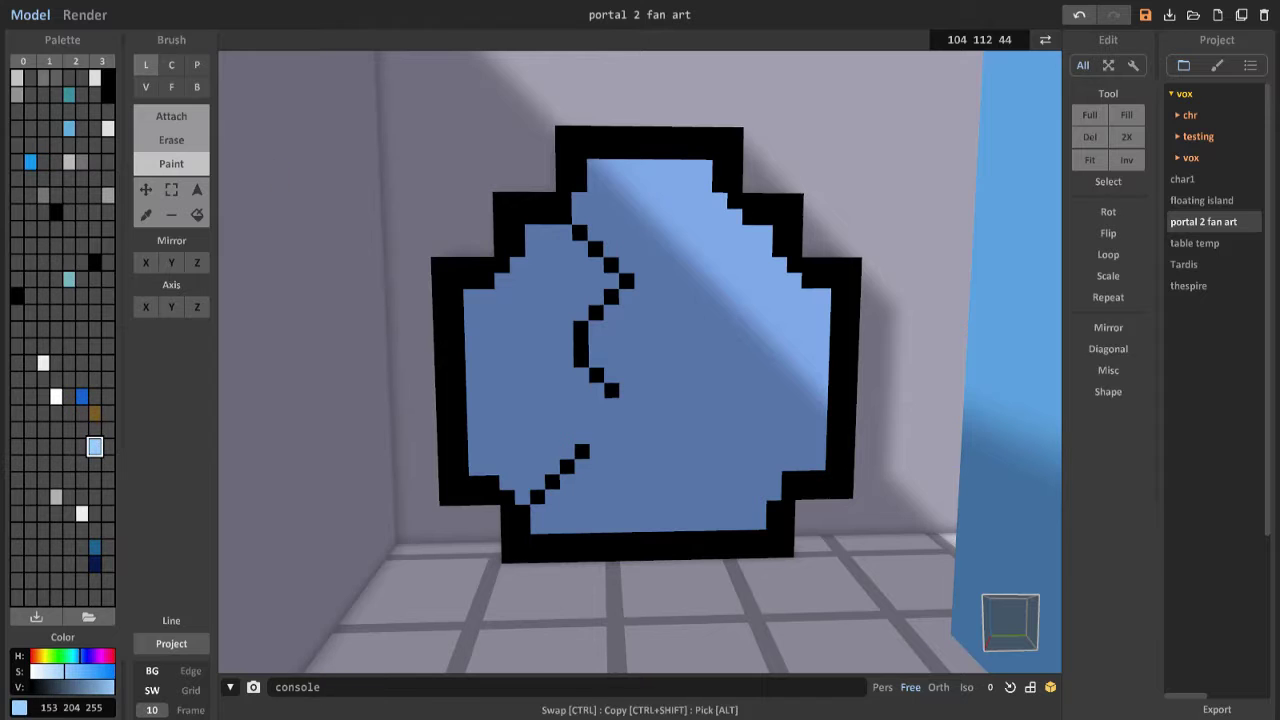
scroll(604, 264, up, 5)
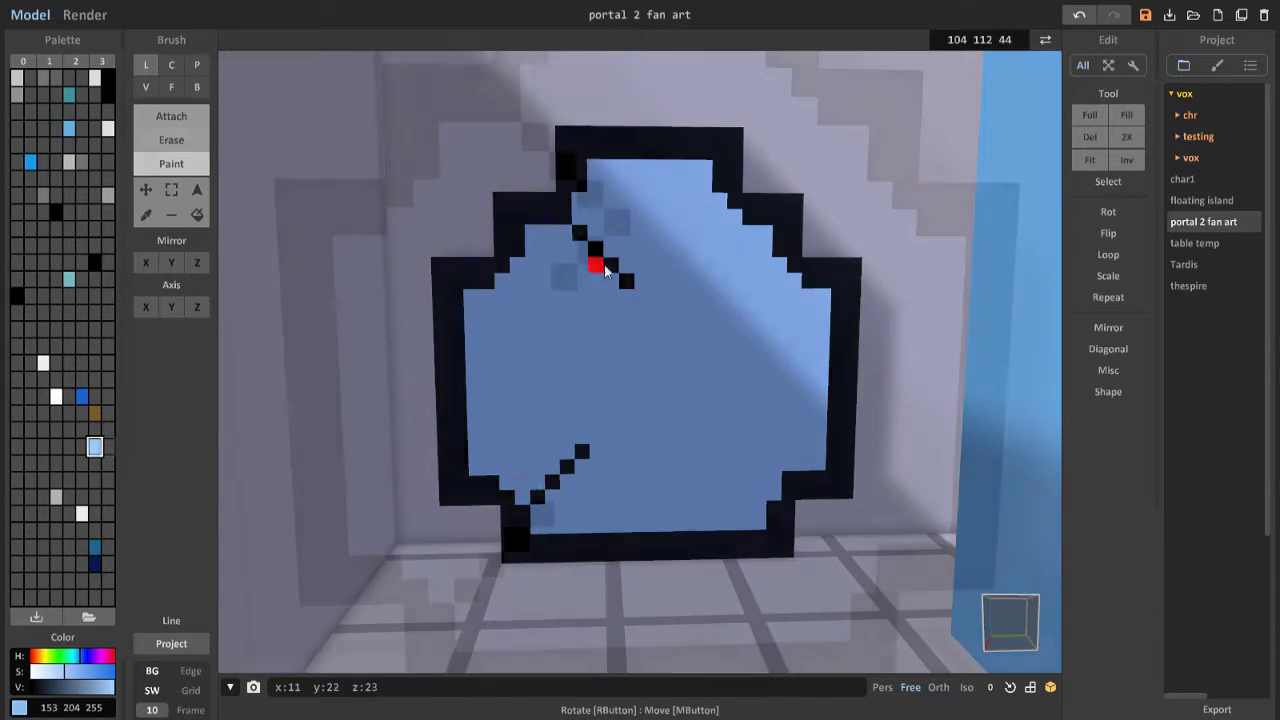
click(108, 95)
mouse_move(567, 488)
mouse_down()
mouse_move(504, 423)
mouse_move(502, 362)
mouse_move(573, 443)
mouse_move(492, 420)
mouse_move(492, 340)
mouse_move(545, 275)
mouse_up()
mouse_move(545, 275)
right_down()
mouse_move(800, 466)
mouse_move(658, 514)
right_up()
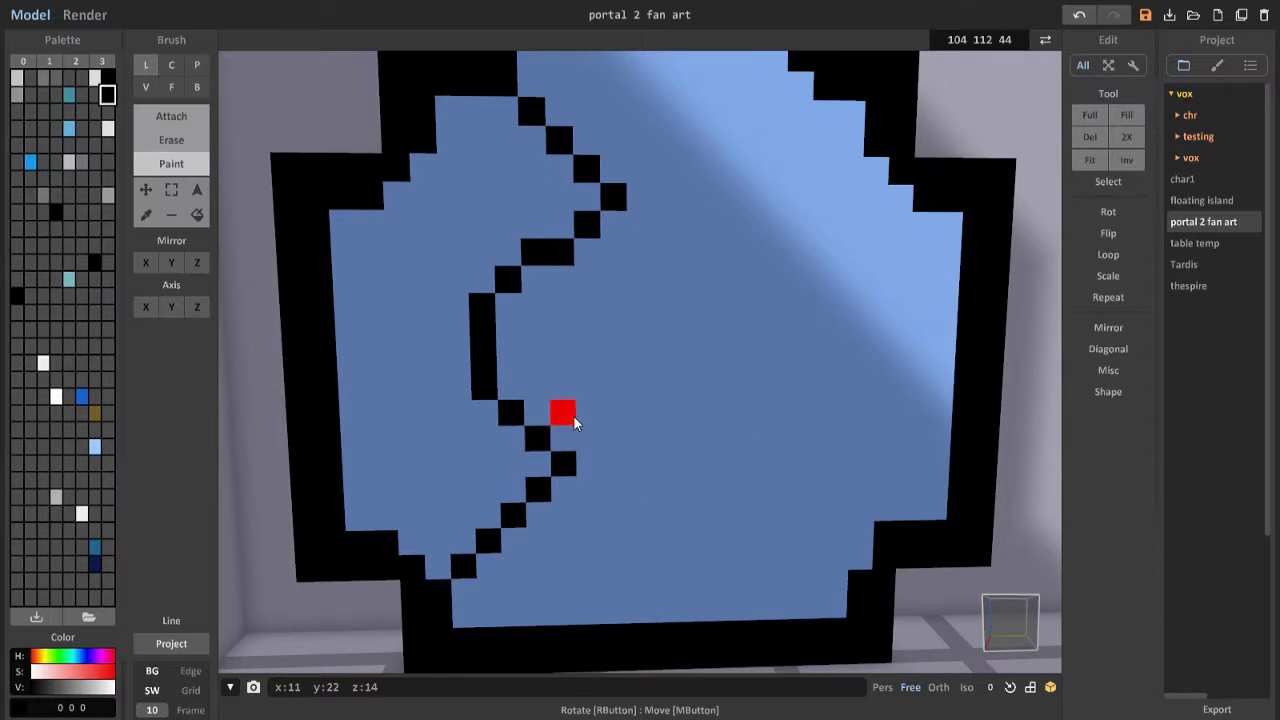
Step: Draw a black zigzag line down the right part of the blue face, mirroring the left one
right_drag(575, 422, 690, 123)
mouse_move(690, 123)
mouse_down()
mouse_move(651, 177)
mouse_move(597, 205)
mouse_up()
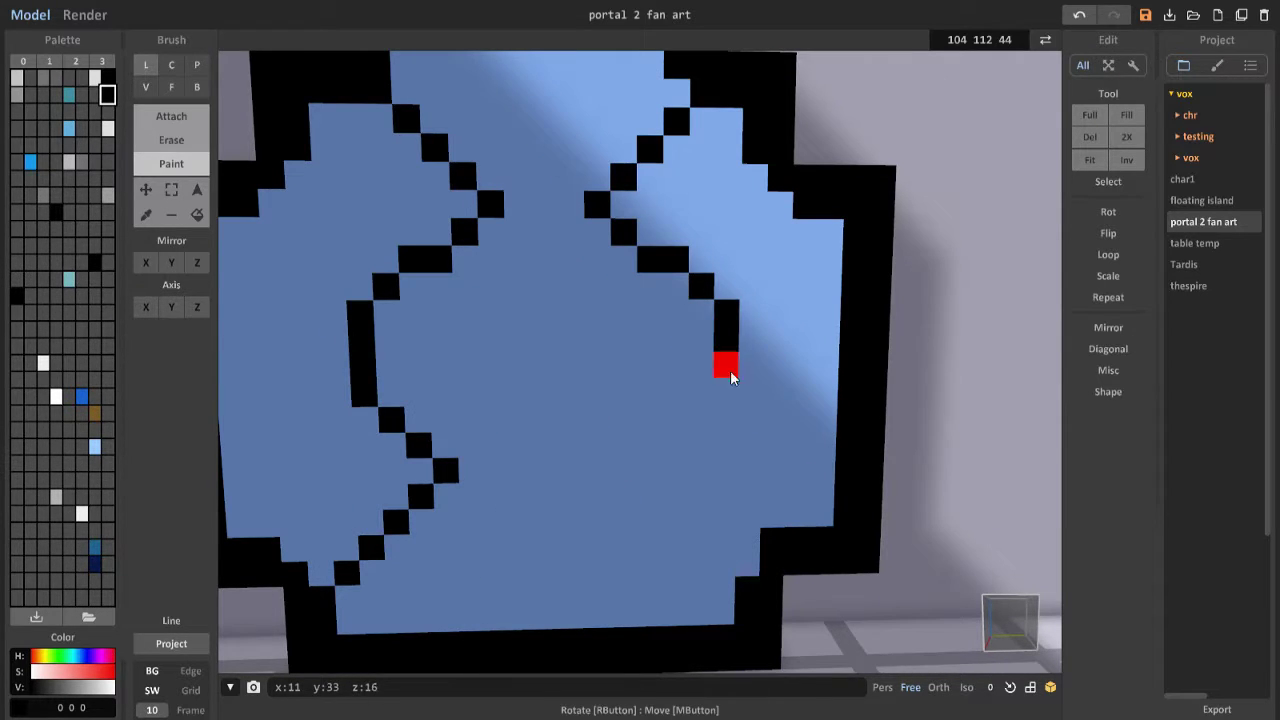
mouse_move(694, 466)
right_down()
mouse_move(714, 394)
mouse_move(574, 149)
mouse_move(574, 115)
right_up()
Step: Draw a black vertical line down the middle of the blue face, from the upper to the lower outline
drag(574, 115, 563, 471)
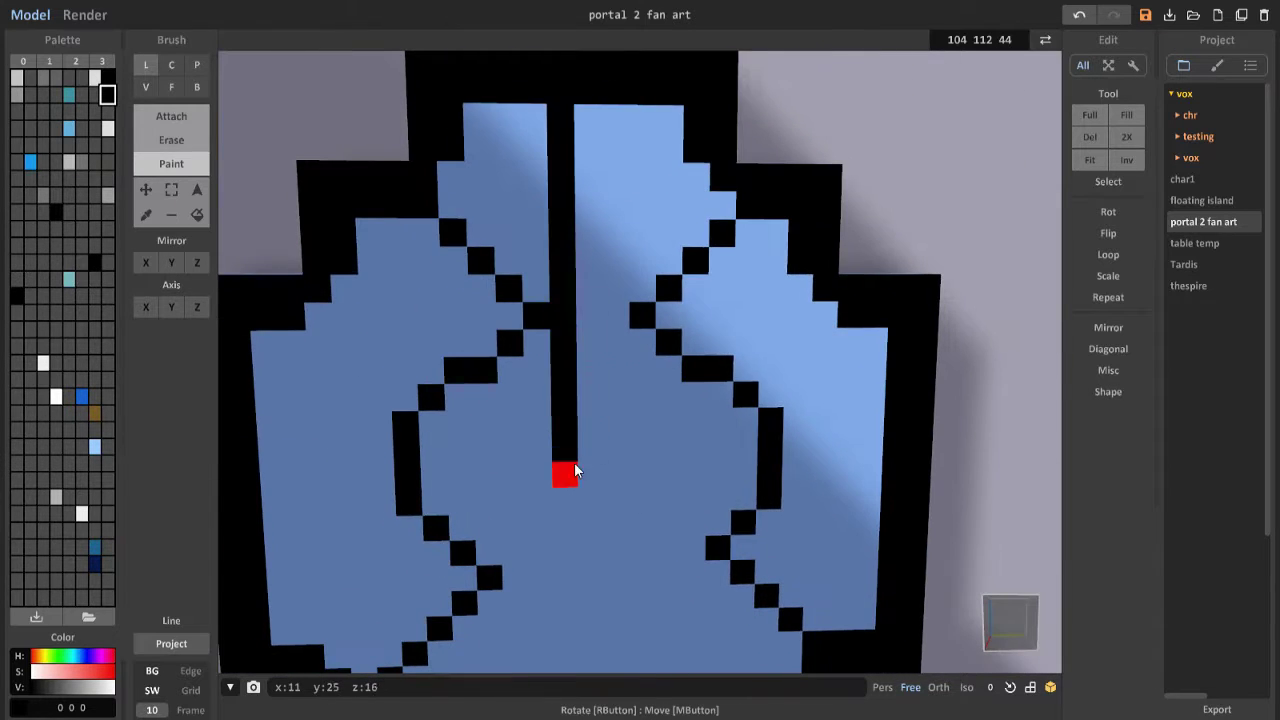
key(ctrl+z)
key(ctrl+y)
right_drag(583, 120, 608, 366)
drag(608, 366, 611, 530)
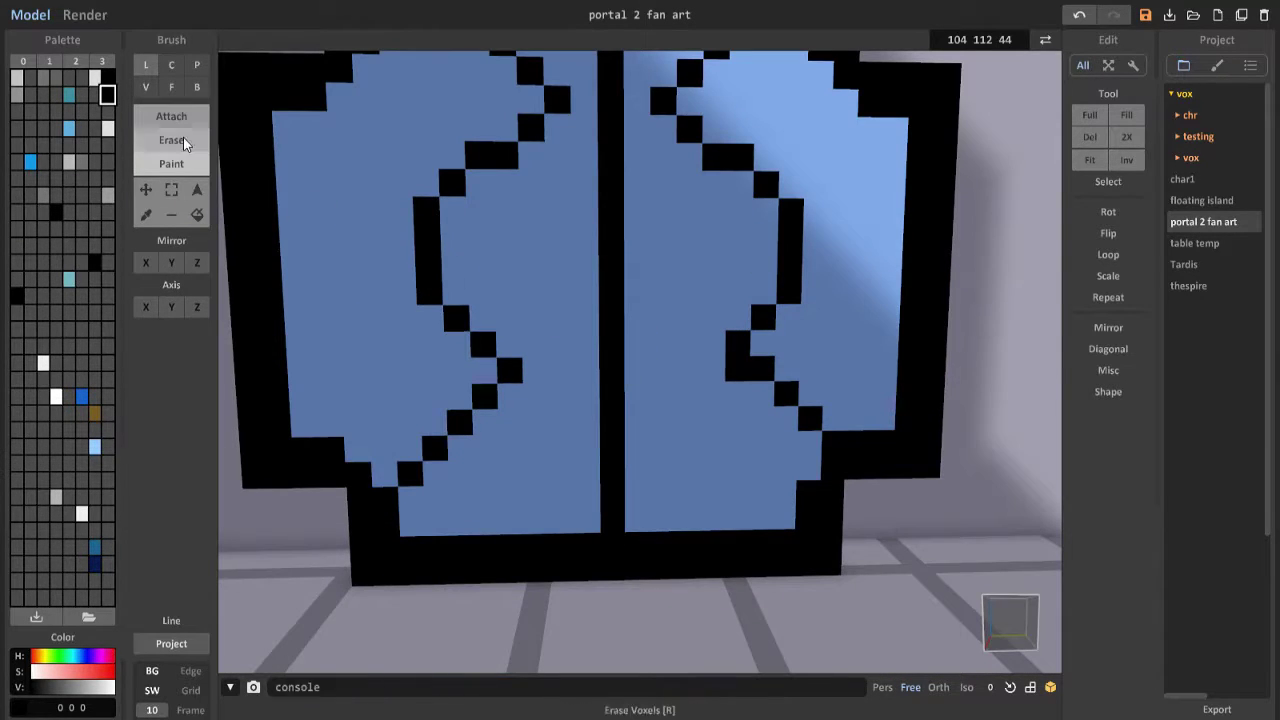
Step: Clear the uneven voxels and redraw the lower half of the right zigzag in black down to the outline
alt+click(765, 325)
alt+click(764, 368)
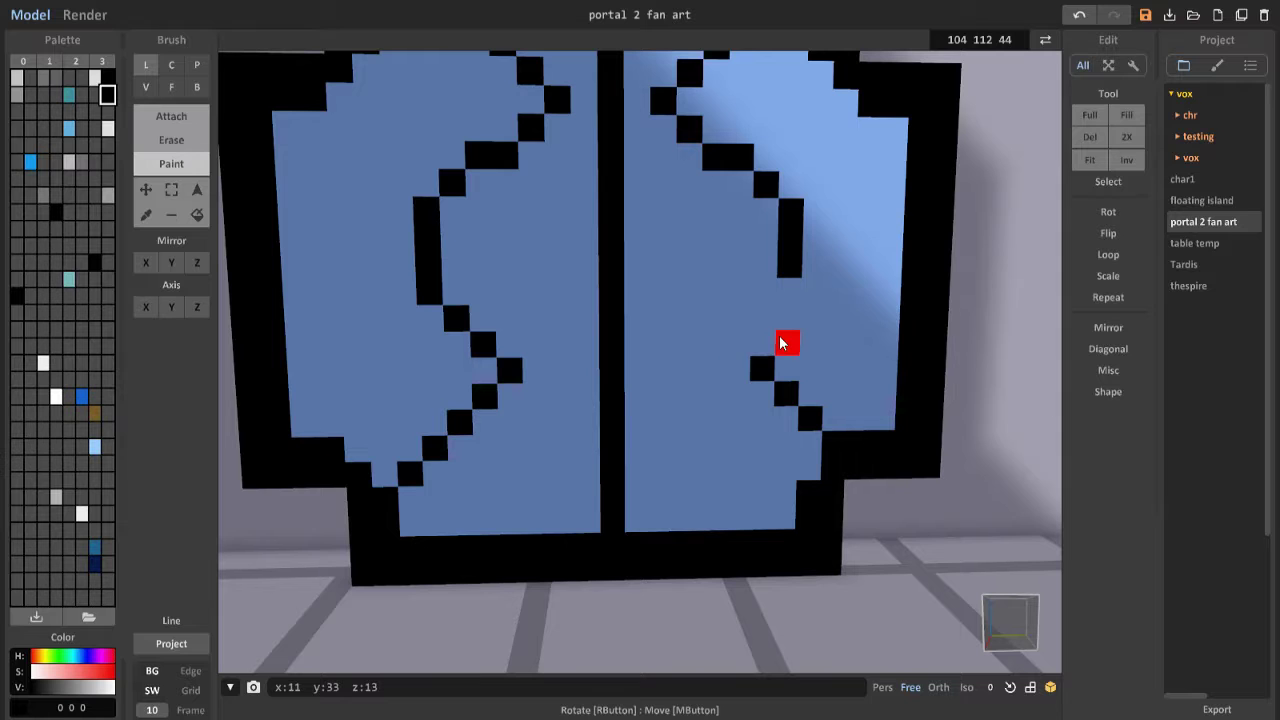
drag(838, 292, 840, 238)
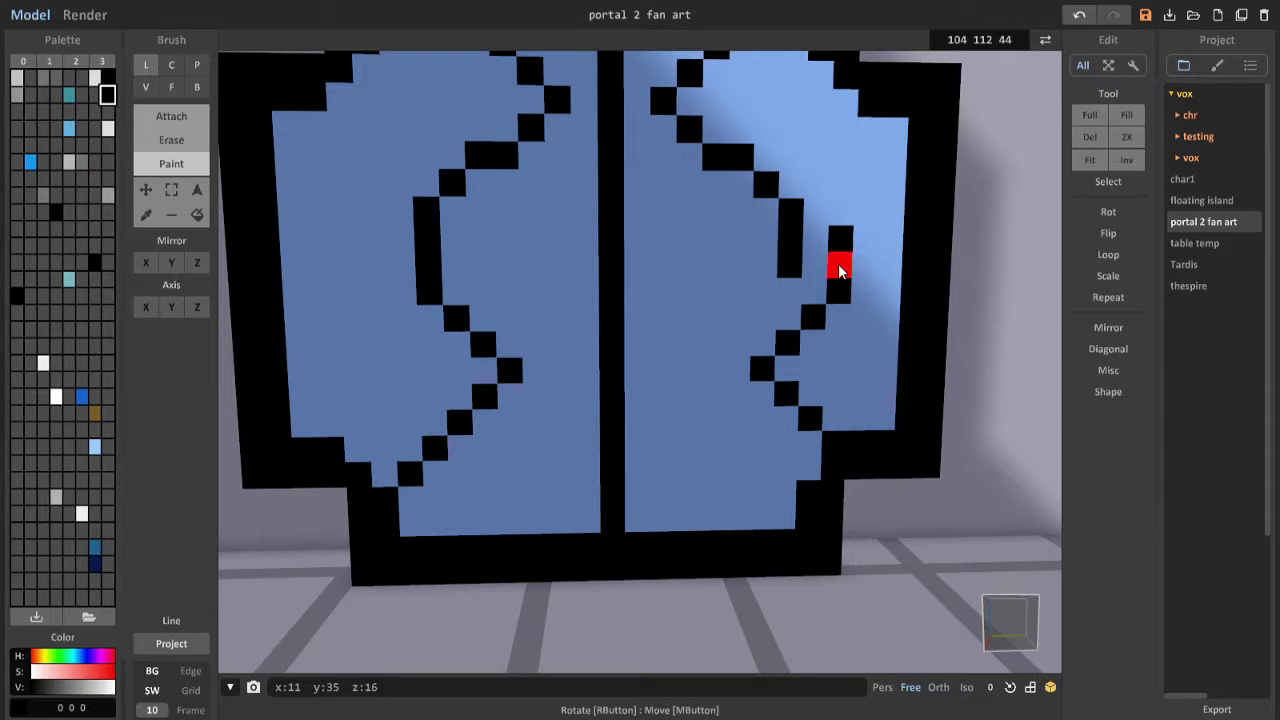
scroll(700, 334, up, 5)
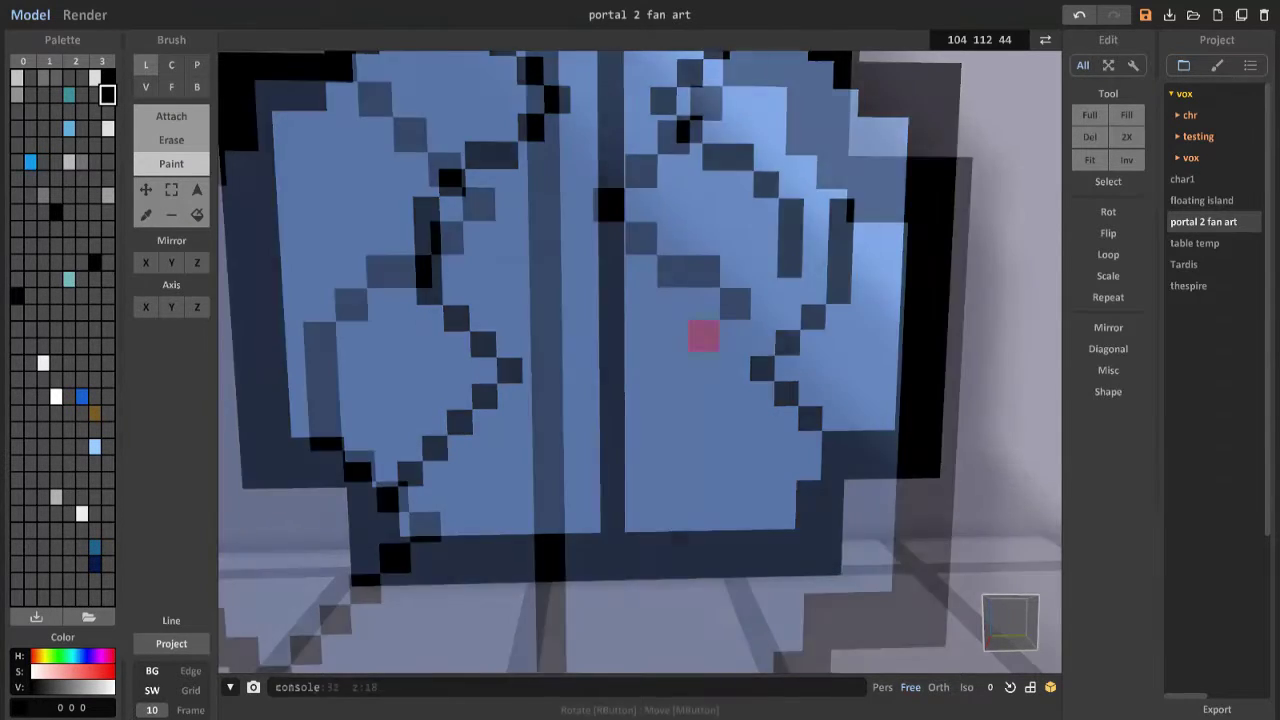
drag(766, 385, 708, 485)
scroll(708, 484, down, 3)
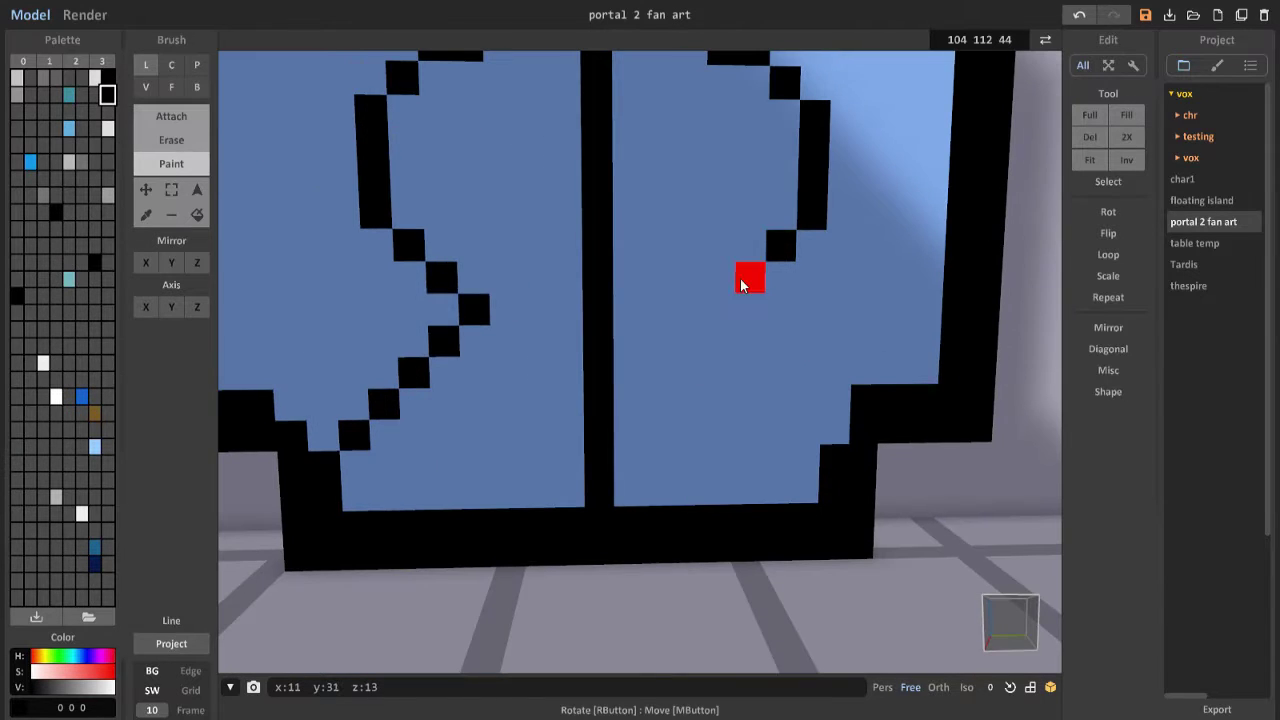
mouse_move(749, 277)
mouse_down()
mouse_move(756, 328)
mouse_move(741, 334)
mouse_move(804, 329)
mouse_move(920, 429)
mouse_up()
scroll(826, 400, up, 3)
scroll(826, 400, down, 3)
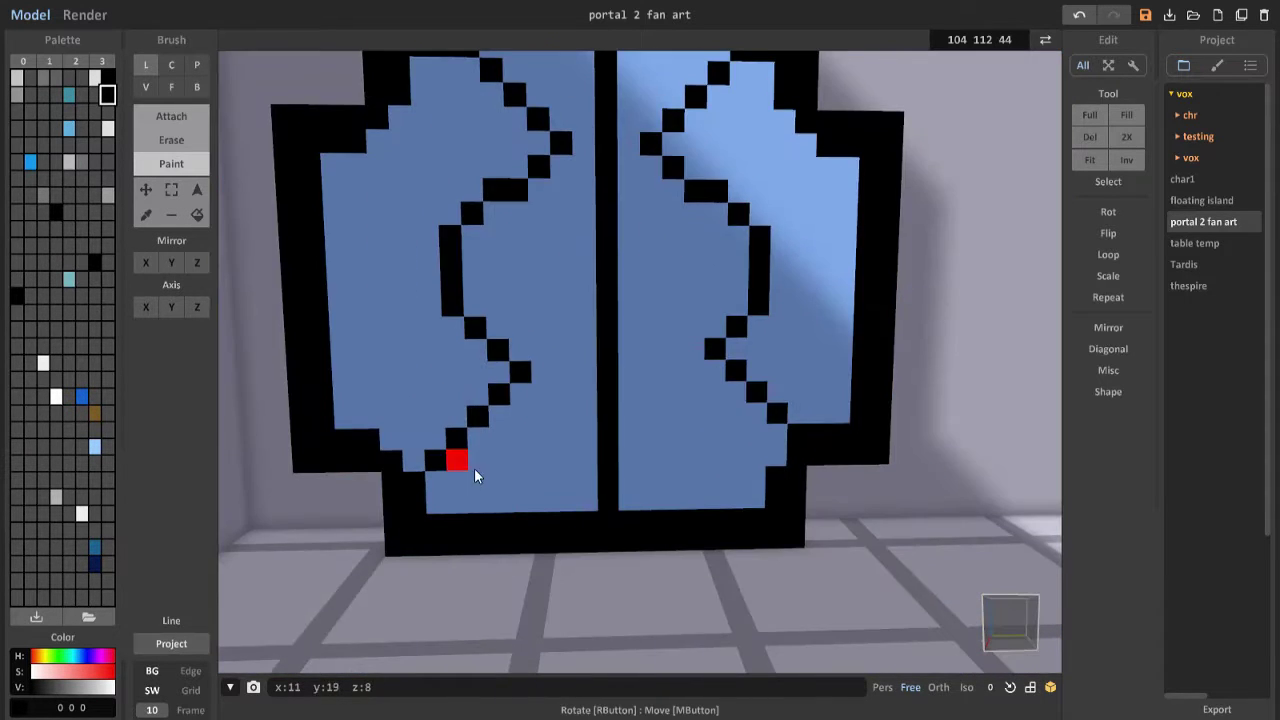
Step: Shift the right zigzag's lower bend down to match the left one, painting leftover voxels light blue (153, 204, 255)
scroll(846, 526, up, 4)
drag(846, 526, 771, 454)
click(702, 387)
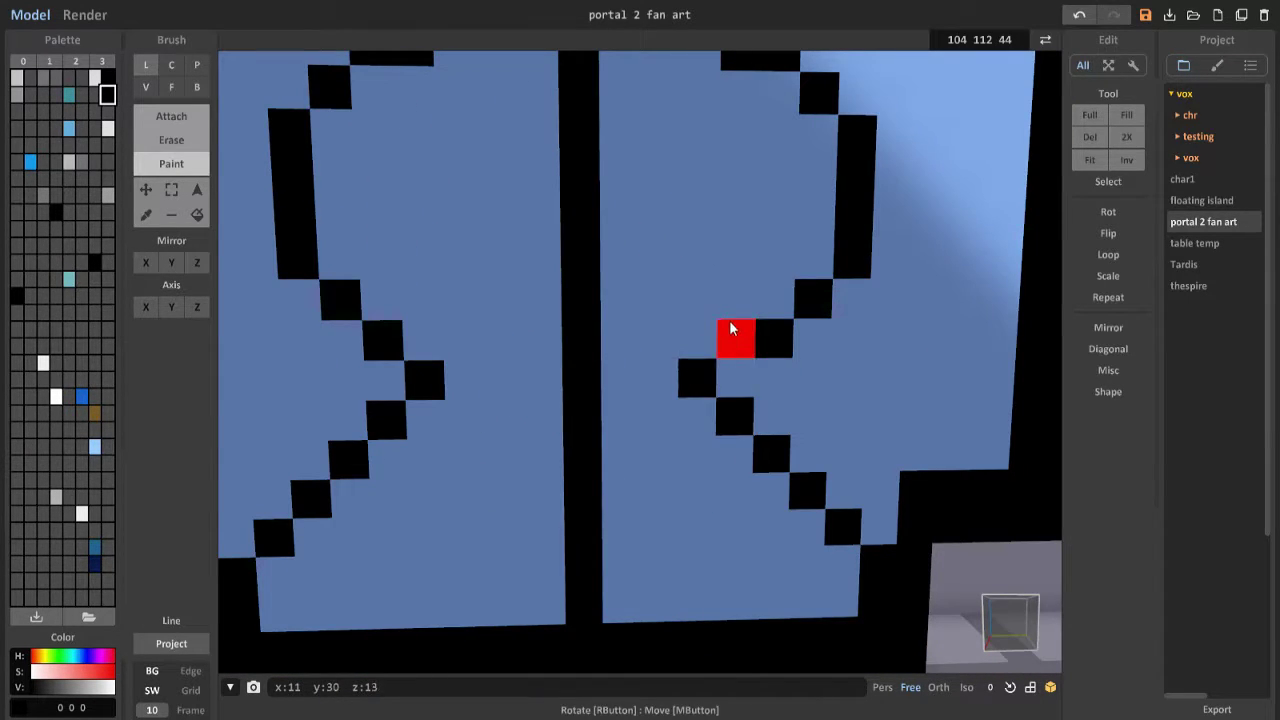
click(736, 339)
click(94, 446)
click(775, 337)
Step: Redraw the right zigzag's vertical section and upper bend in black, mirroring the left line
scroll(823, 303, down, 2)
mouse_move(744, 390)
mouse_down()
mouse_move(723, 209)
mouse_move(640, 110)
mouse_up()
click(107, 94)
click(806, 310)
click(826, 285)
scroll(830, 308, up, 2)
drag(830, 295, 830, 205)
mouse_move(830, 205)
right_down()
mouse_move(813, 319)
mouse_move(823, 358)
right_up()
click(838, 322)
click(771, 266)
key(ctrl+z)
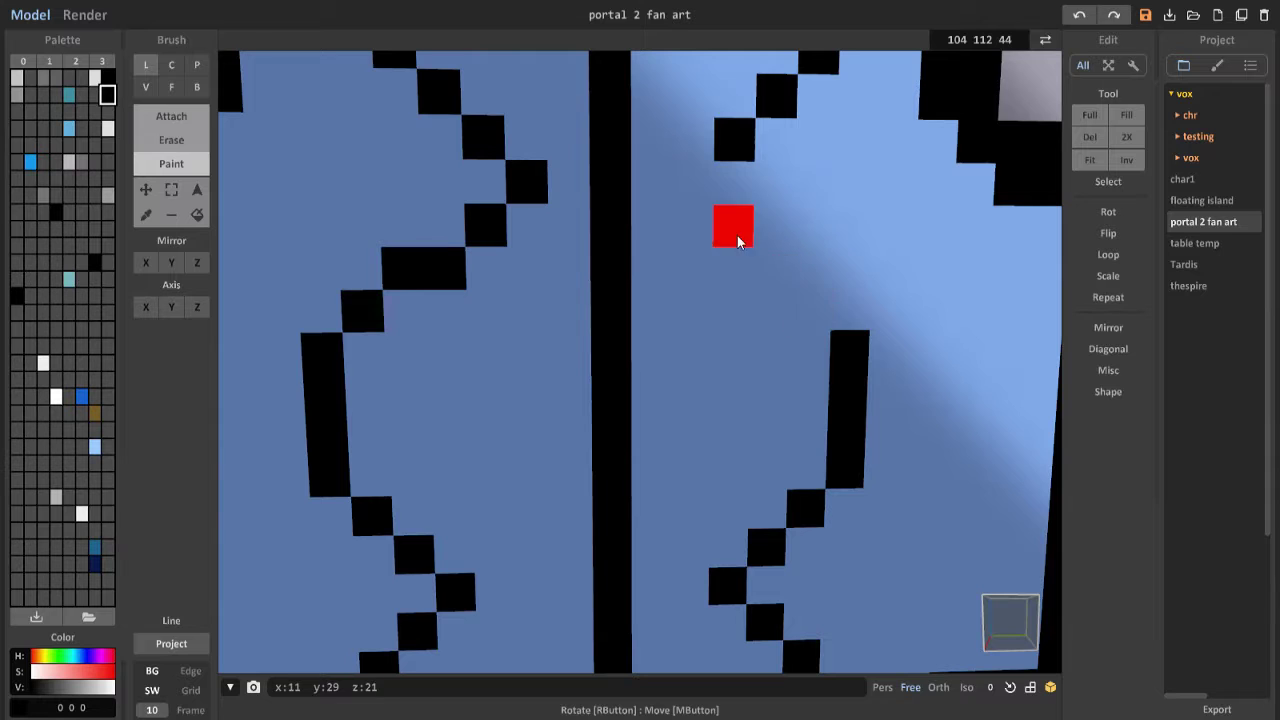
click(895, 314)
scroll(902, 282, down, 2)
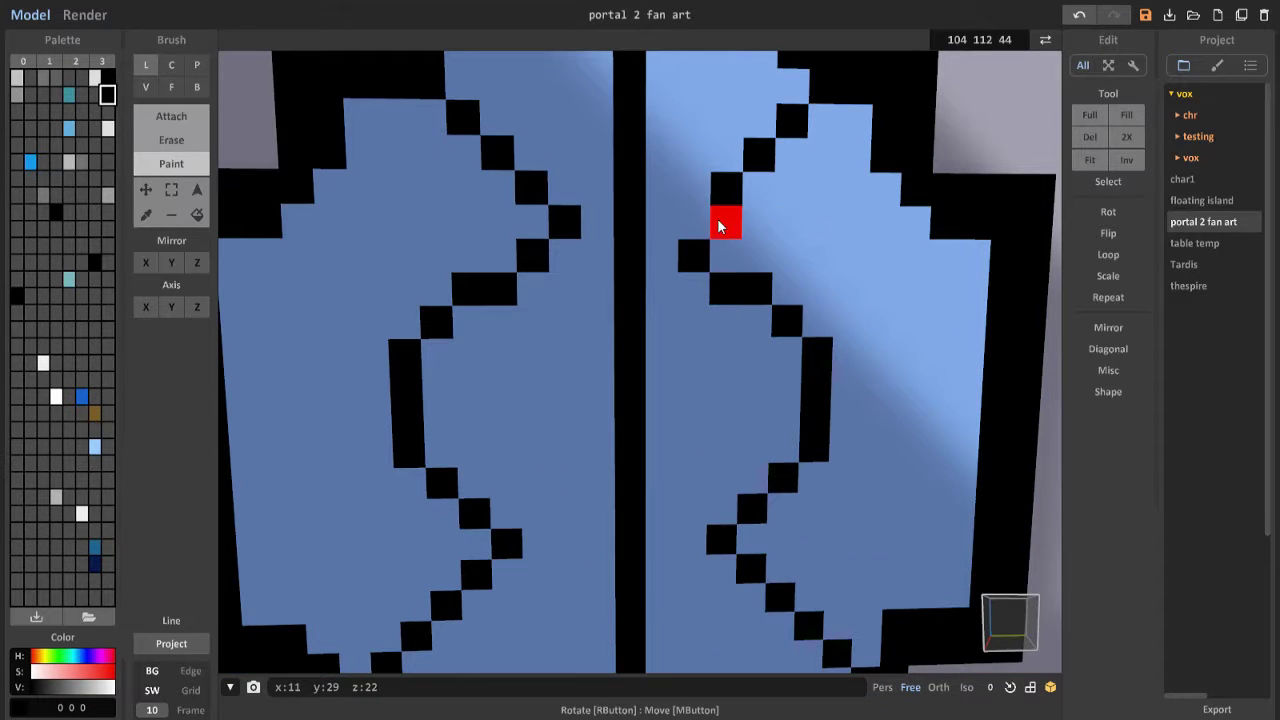
Step: Realign the upper diagonal of the right zigzag so that its black voxels meet the outline
middle_drag(718, 226, 718, 239)
alt+click(760, 236)
mouse_move(727, 201)
mouse_down()
mouse_move(791, 134)
mouse_move(795, 170)
mouse_up()
alt+click(727, 236)
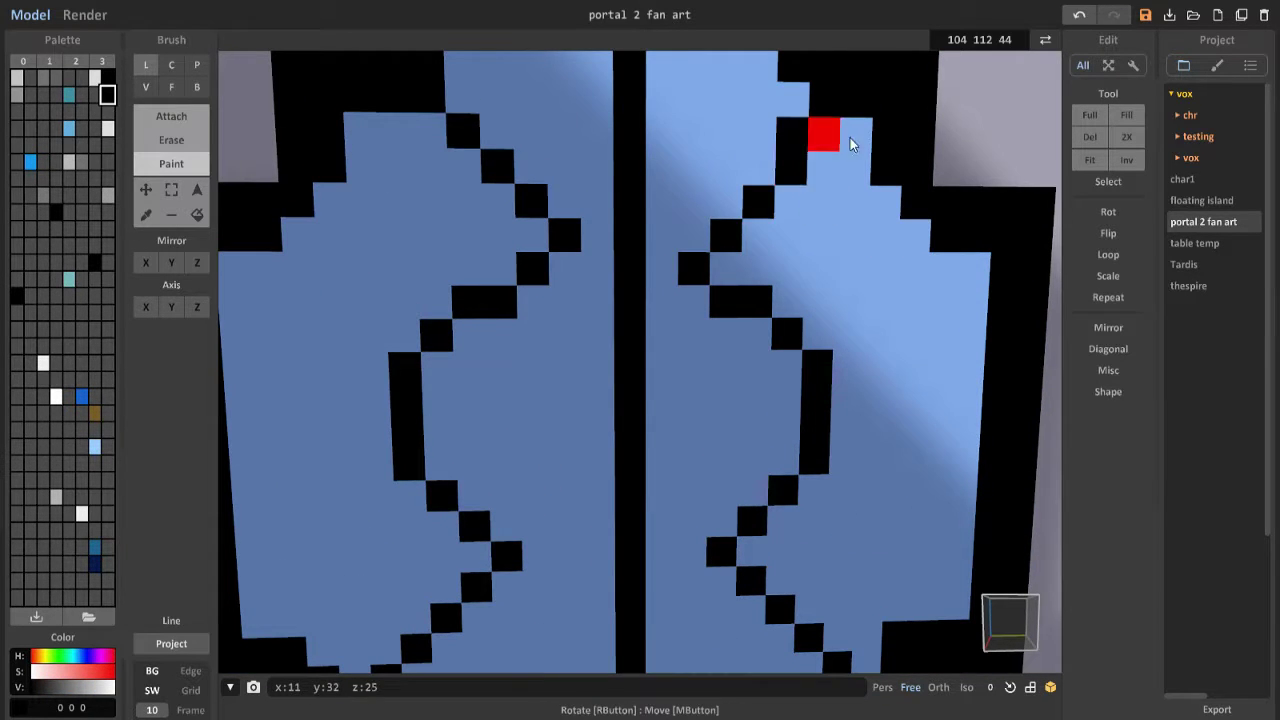
scroll(760, 150, down, 3)
scroll(740, 152, up, 3)
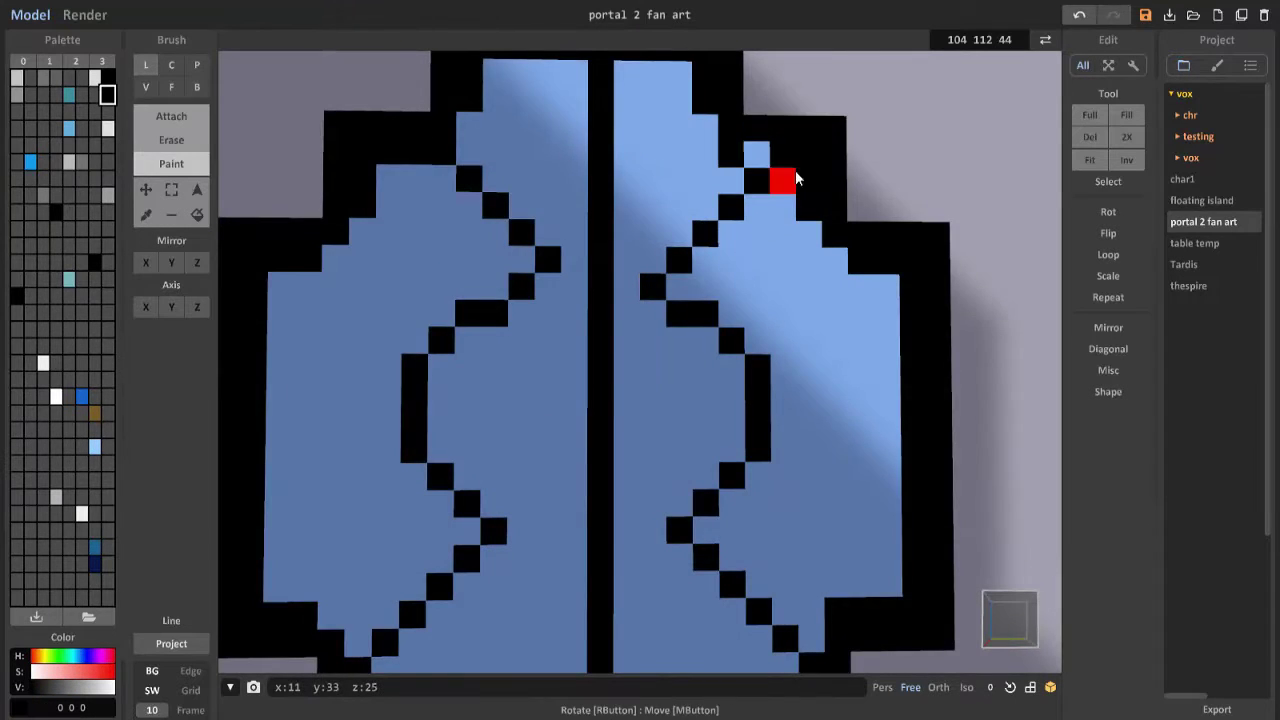
right_drag(797, 178, 835, 276)
scroll(990, 285, down, 2)
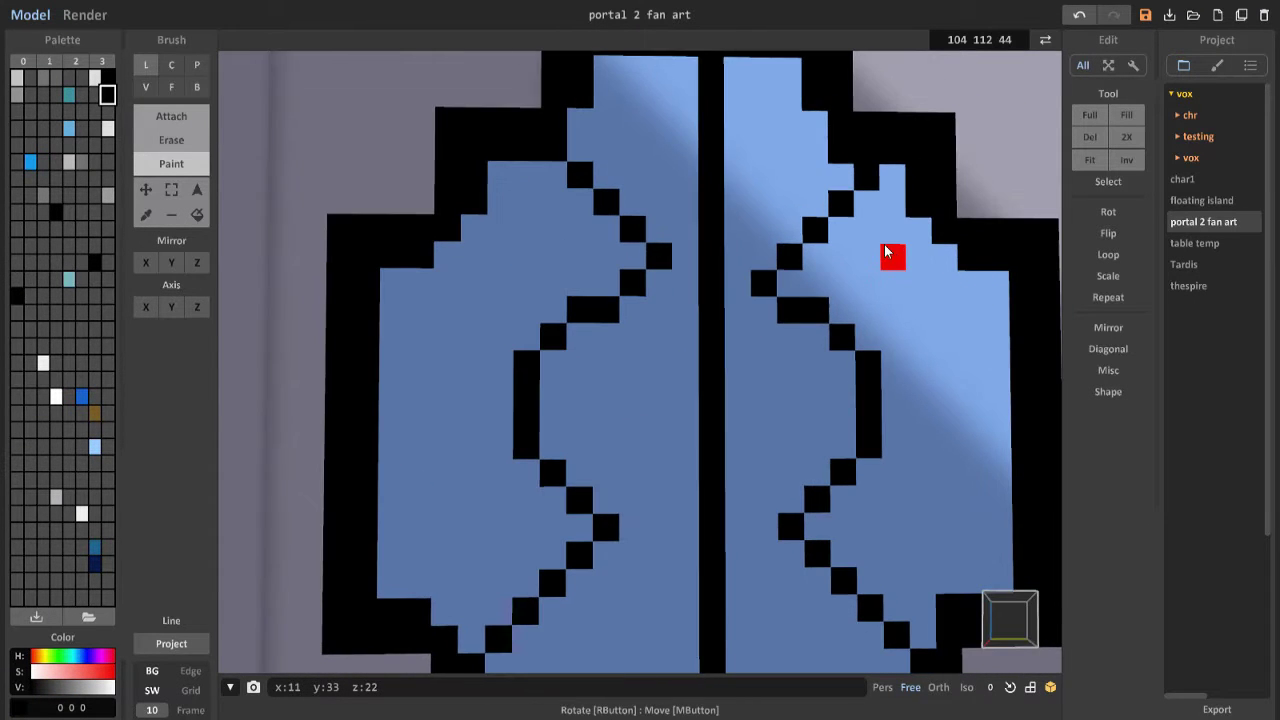
scroll(865, 200, down, 2)
key(ctrl+z)
scroll(893, 158, down, 2)
Step: Set an empty palette slot to blue (25, 156, 232)
right_drag(835, 243, 854, 446)
click(94, 346)
scroll(650, 335, down, 2)
right_drag(650, 328, 540, 470)
click(30, 161)
key(Return)
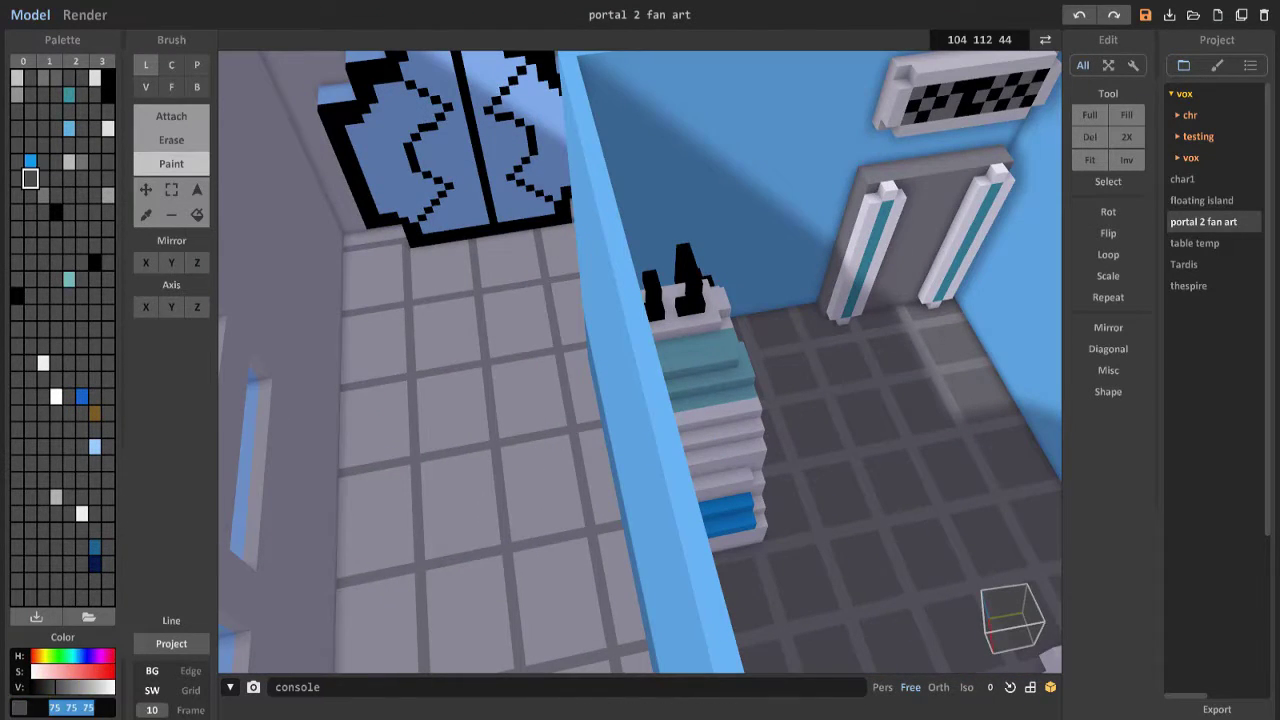
right_drag(640, 330, 623, 386)
scroll(614, 263, up, 4)
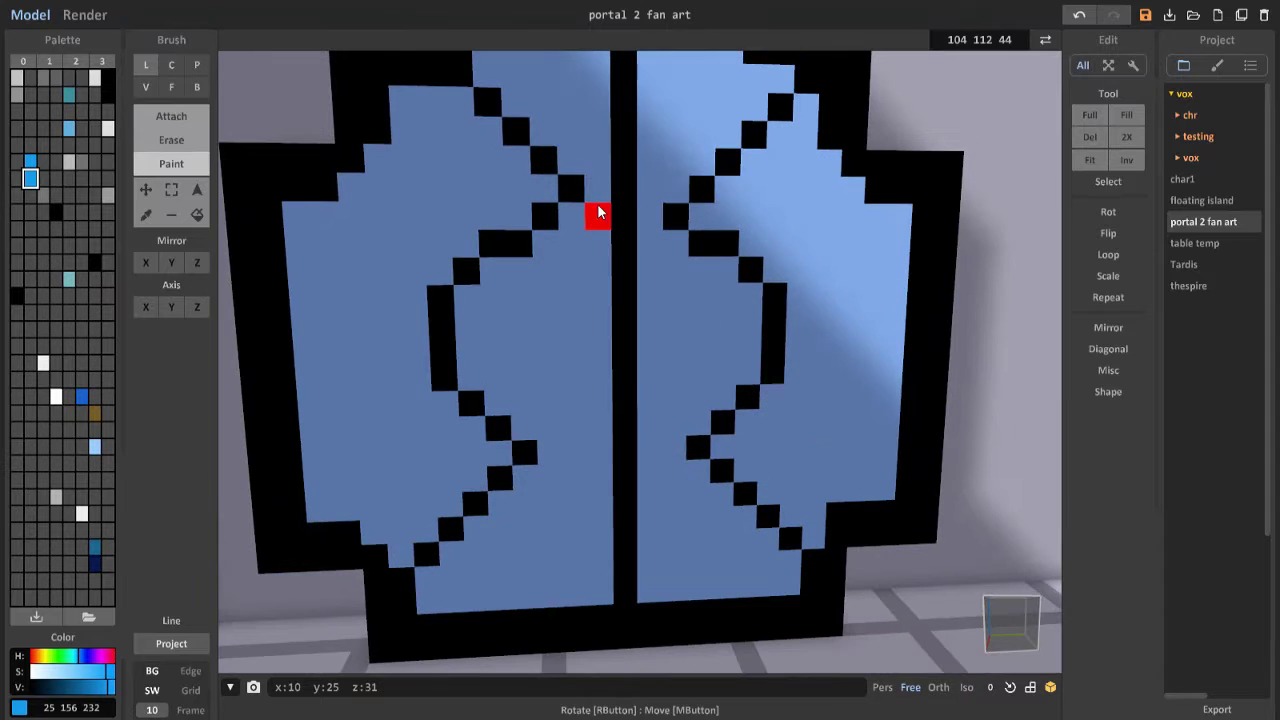
Step: Erase one layer of the door's blue areas and undo the stray erasures on the right zigzag
click(171, 140)
middle_drag(896, 245, 826, 300)
mouse_move(826, 300)
mouse_down()
mouse_move(749, 400)
mouse_move(751, 496)
mouse_move(789, 537)
mouse_up()
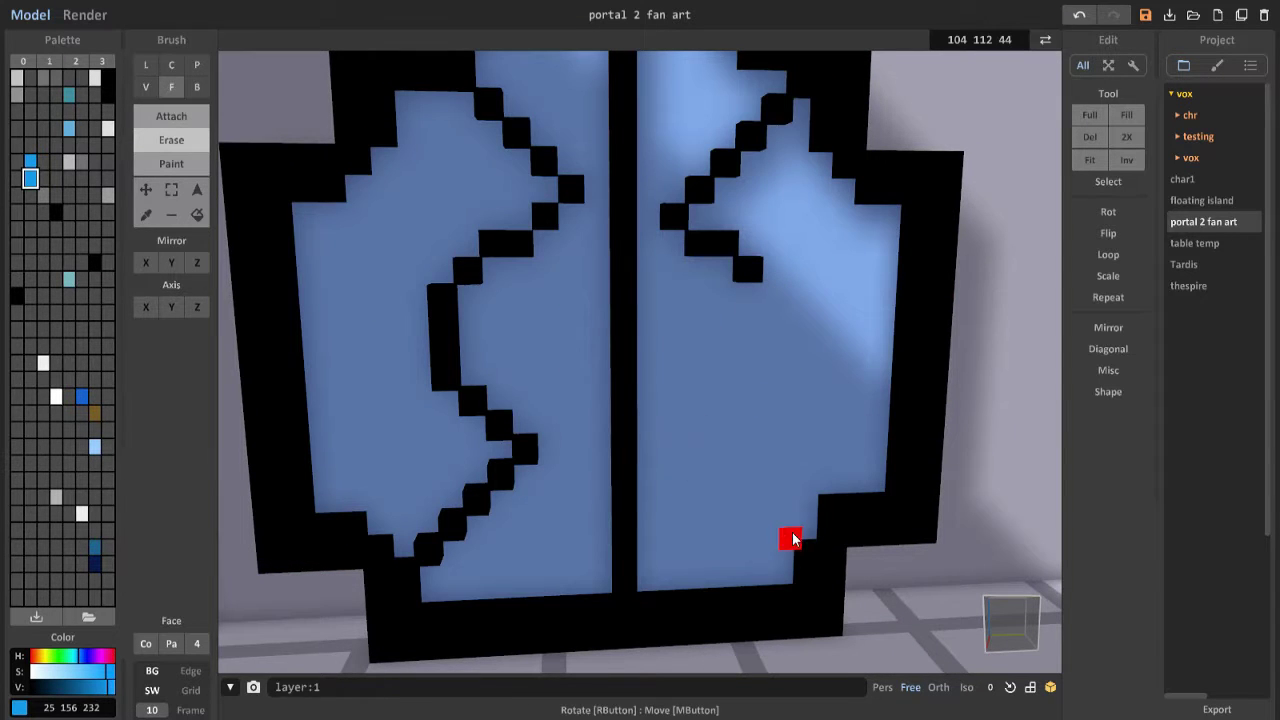
key(ctrl+z)
key(ctrl+z)
Step: Erase the voxels along the right and left zigzag lines to leave recessed grooves
key(l)
mouse_move(706, 193)
mouse_down()
mouse_move(770, 319)
mouse_move(771, 383)
mouse_up()
drag(689, 444, 671, 423)
right_drag(671, 423, 573, 448)
drag(573, 448, 502, 362)
right_drag(502, 362, 577, 317)
drag(577, 317, 623, 237)
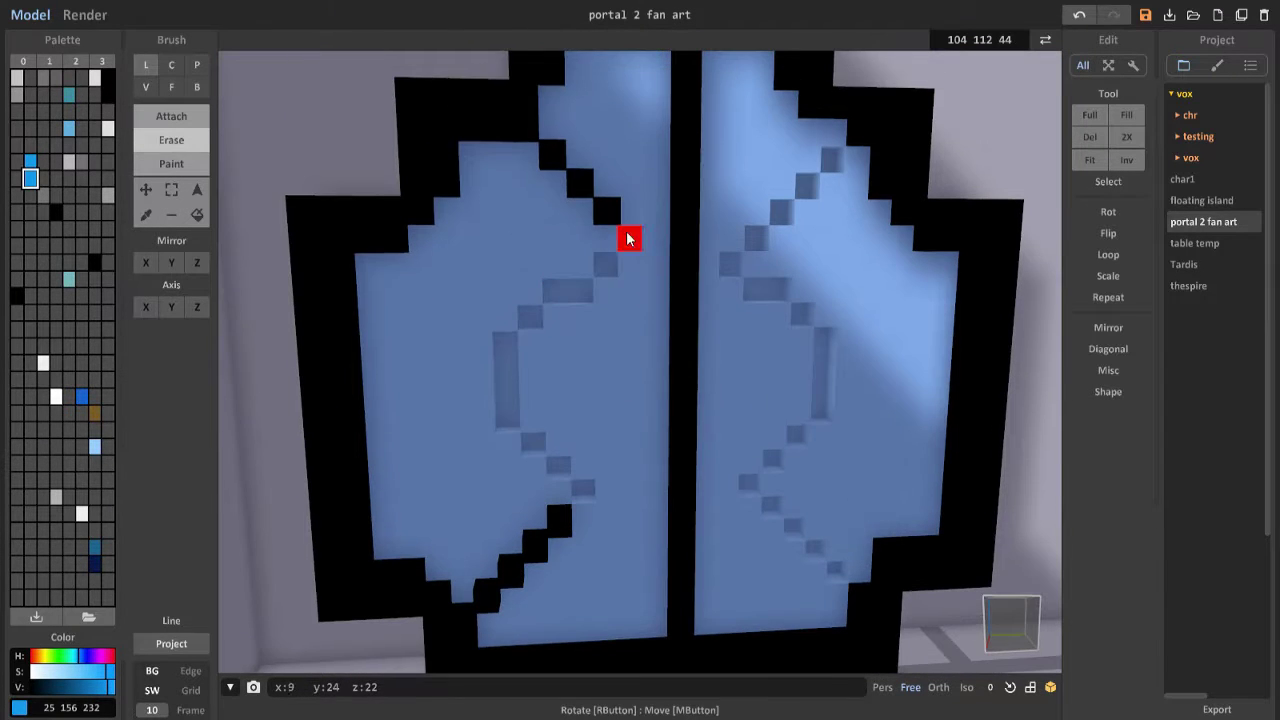
Step: Erase the central vertical line and the raised black outline, leaving a groove down the middle of the door
right_drag(623, 237, 569, 471)
mouse_move(569, 471)
mouse_down()
mouse_move(570, 567)
mouse_move(589, 137)
mouse_up()
scroll(570, 567, down, 3)
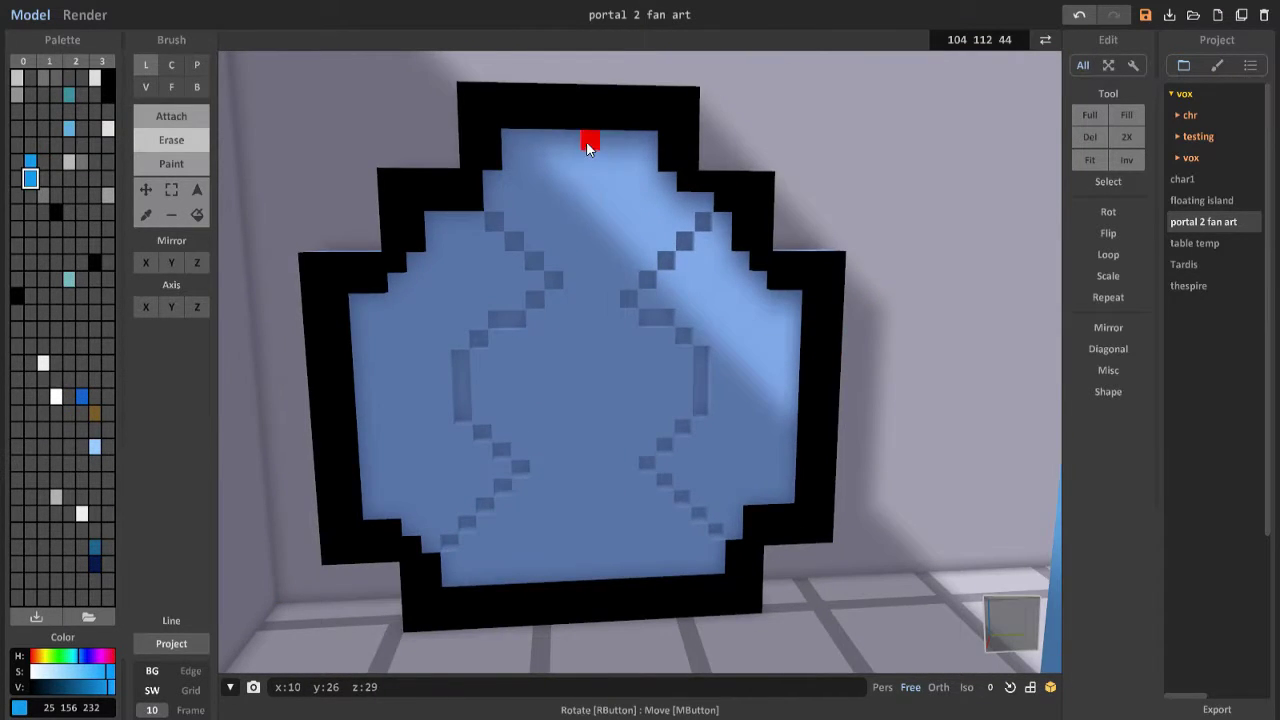
right_drag(589, 137, 400, 200)
click(171, 87)
click(305, 153)
right_drag(305, 153, 417, 231)
mouse_move(496, 254)
right_down()
mouse_move(518, 363)
mouse_move(493, 339)
mouse_move(514, 115)
right_up()
Step: Outline the door's front face in black (0, 0, 0), following its stepped edge all the way round
key(p)
key(l)
mouse_move(500, 72)
mouse_down()
mouse_move(478, 174)
mouse_move(504, 183)
mouse_move(425, 176)
mouse_move(415, 256)
mouse_move(336, 280)
mouse_move(348, 568)
mouse_up()
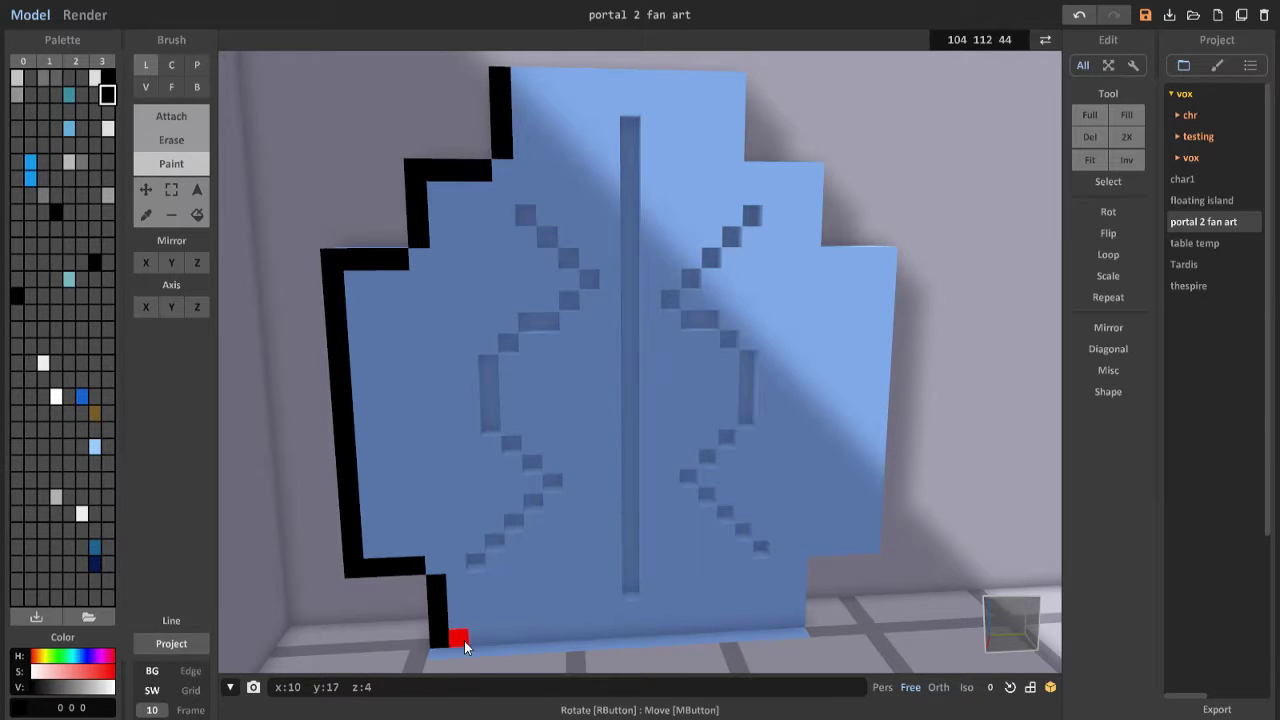
mouse_move(464, 640)
mouse_down()
mouse_move(872, 546)
mouse_move(820, 260)
mouse_up()
mouse_move(733, 152)
mouse_down()
mouse_move(517, 97)
mouse_move(586, 104)
mouse_up()
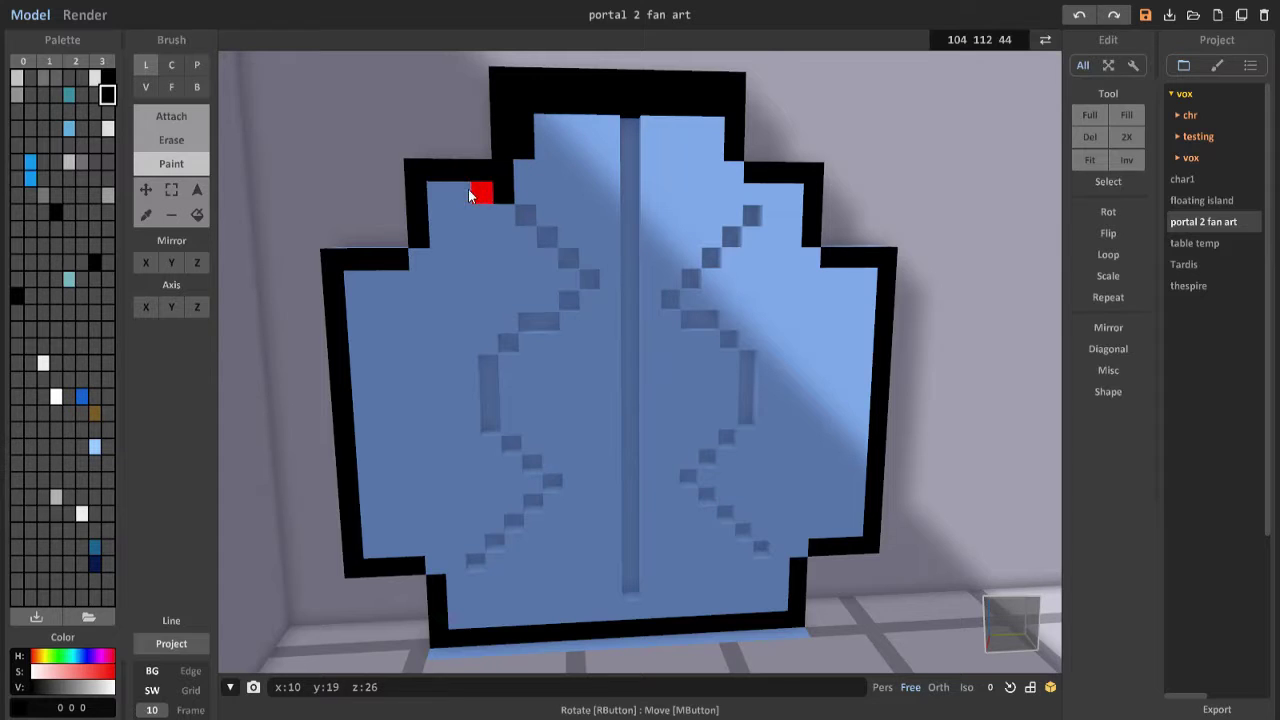
Step: Thicken the door's black outline to two voxels along its inner edge
middle_drag(470, 195, 515, 178)
drag(480, 170, 408, 472)
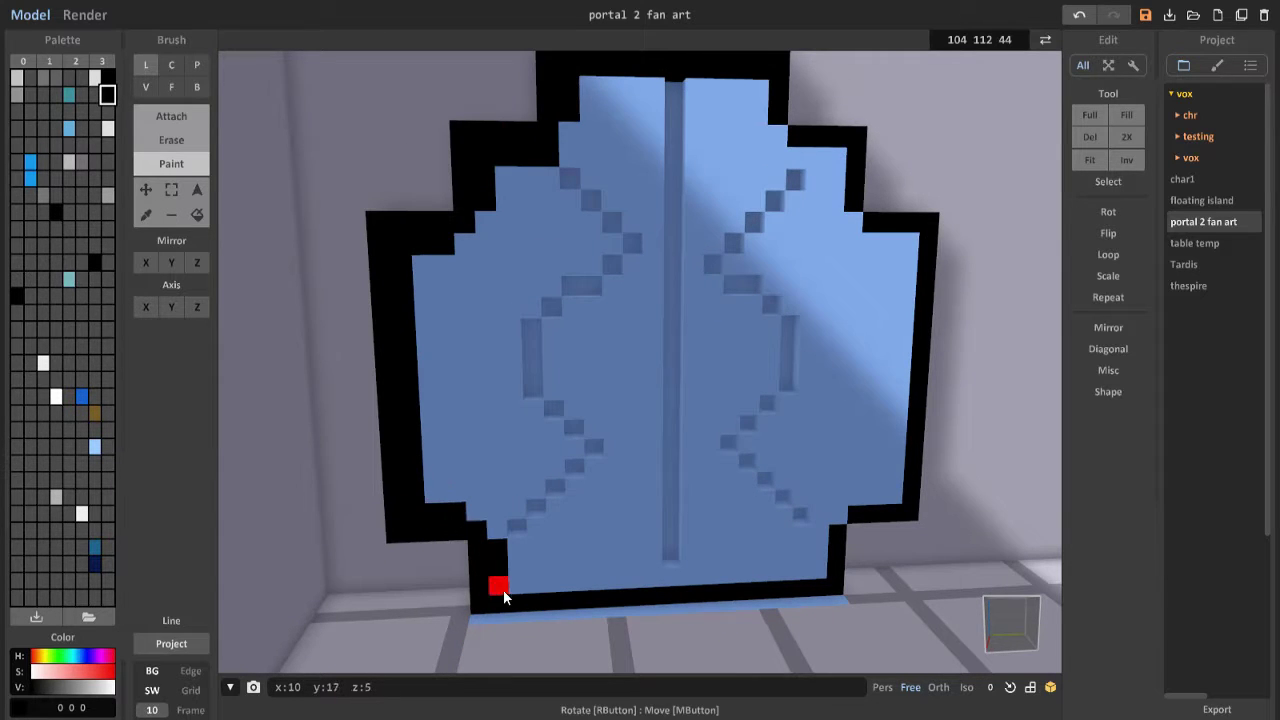
mouse_move(504, 597)
mouse_down()
mouse_move(837, 517)
mouse_move(908, 236)
mouse_up()
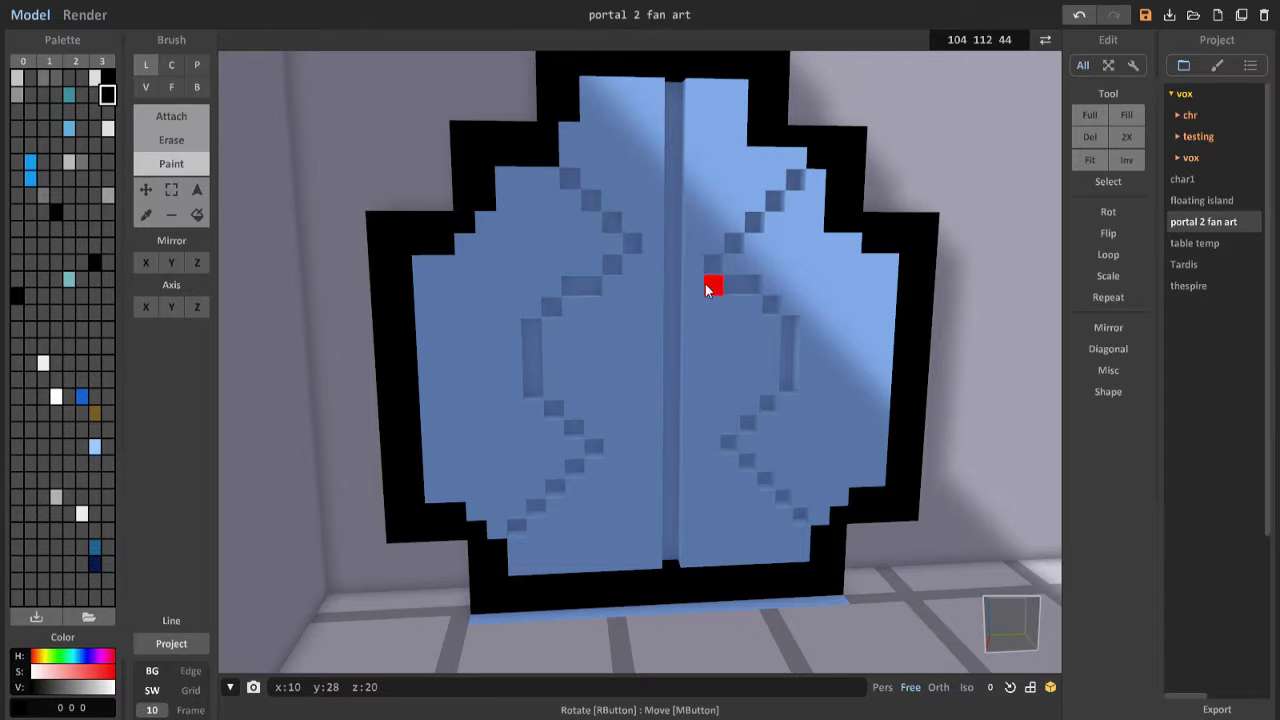
Step: Fill the left zigzag groove with black voxels, level with the door's face
right_drag(706, 289, 179, 103)
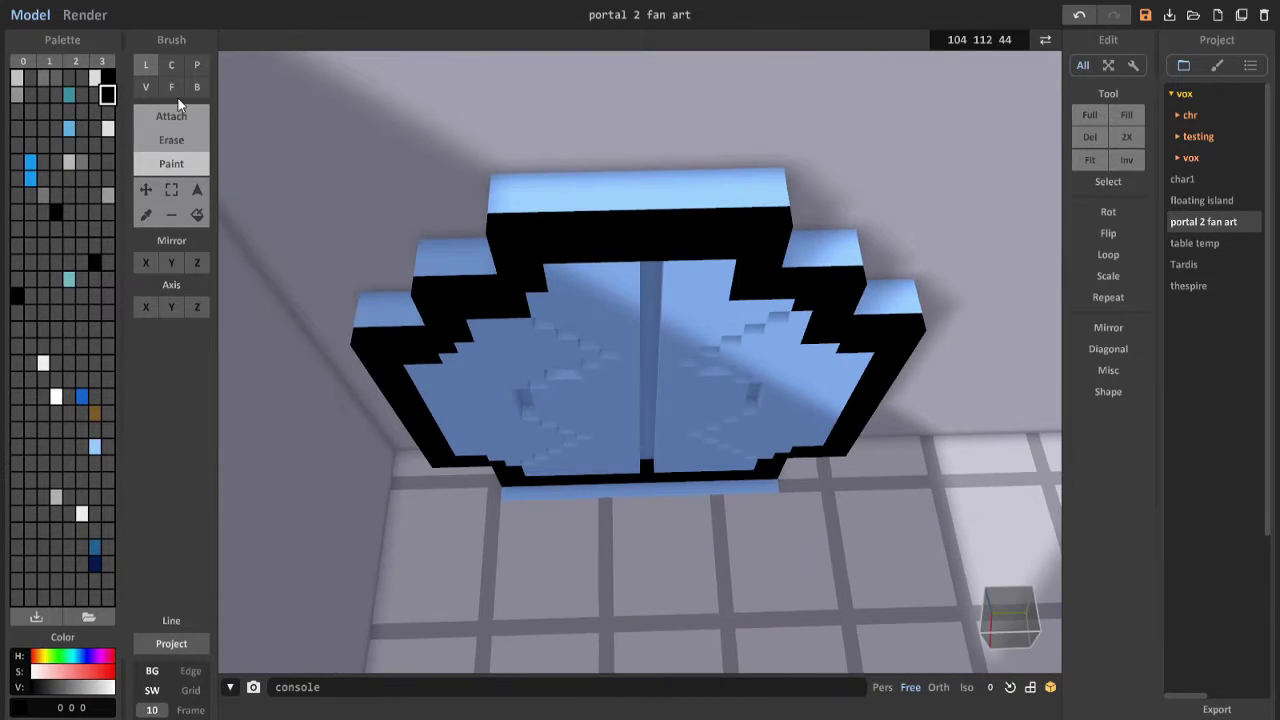
click(171, 87)
mouse_move(600, 300)
right_down()
mouse_move(829, 243)
mouse_move(543, 157)
mouse_move(500, 280)
right_up()
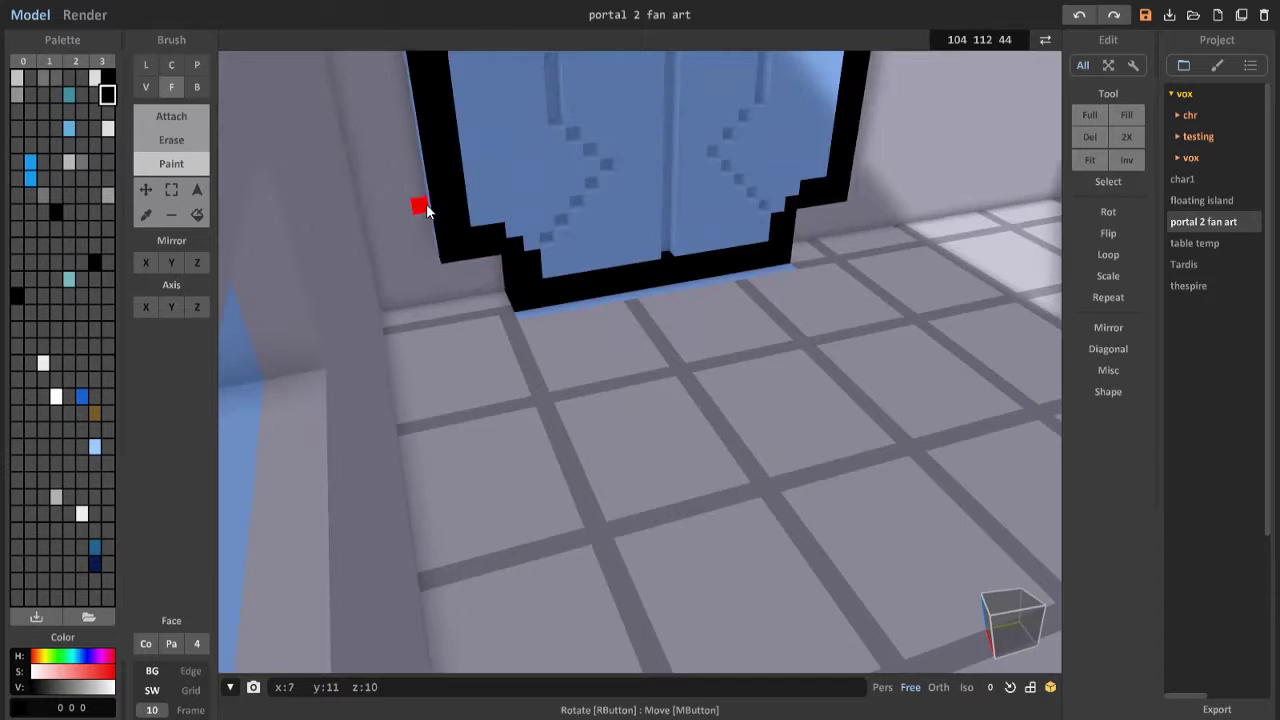
right_drag(425, 208, 485, 372)
scroll(523, 297, up, 3)
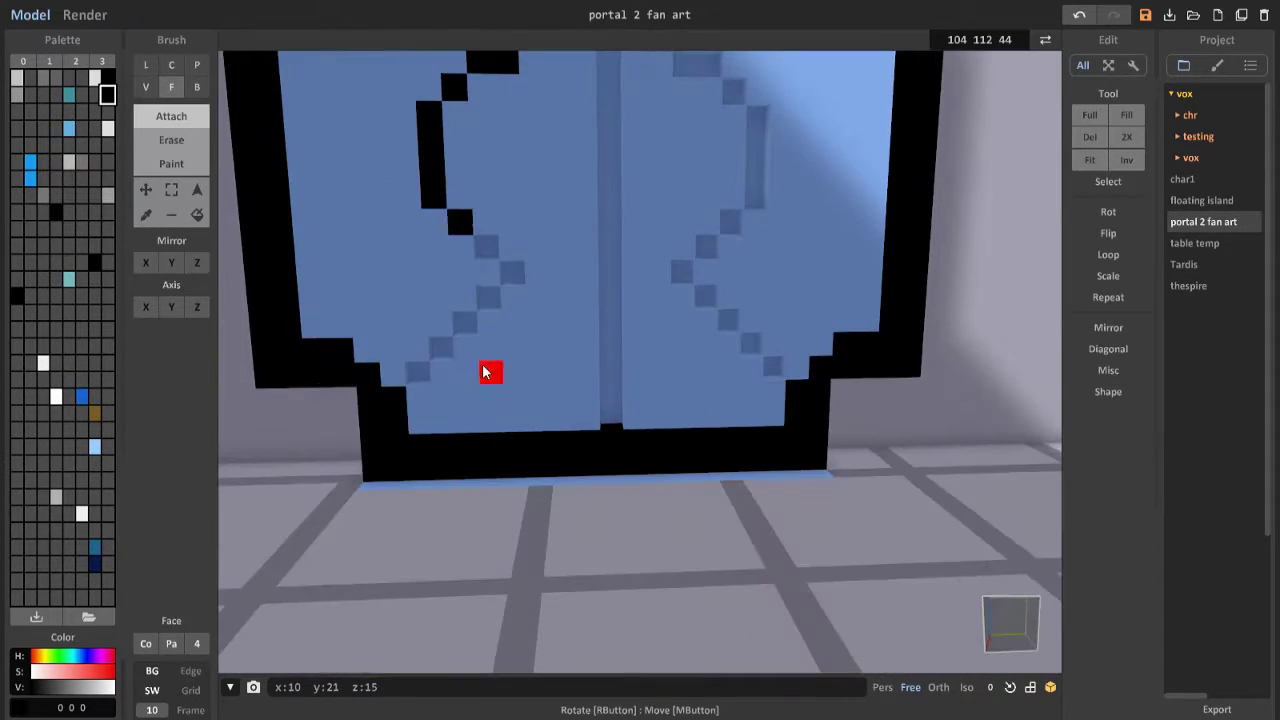
right_drag(547, 337, 535, 263)
scroll(535, 263, up, 3)
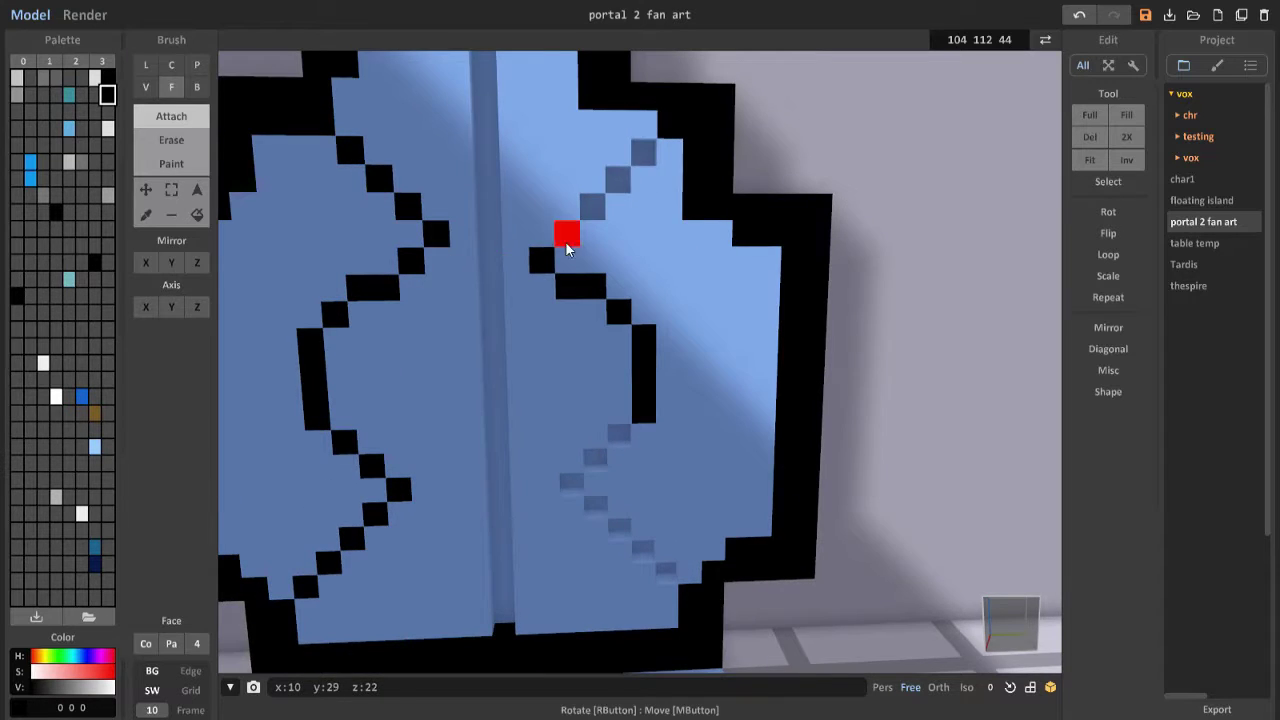
Step: Fill the remaining right zigzag groove level with the door's face
scroll(566, 248, down, 3)
right_drag(651, 234, 513, 272)
scroll(593, 313, up, 3)
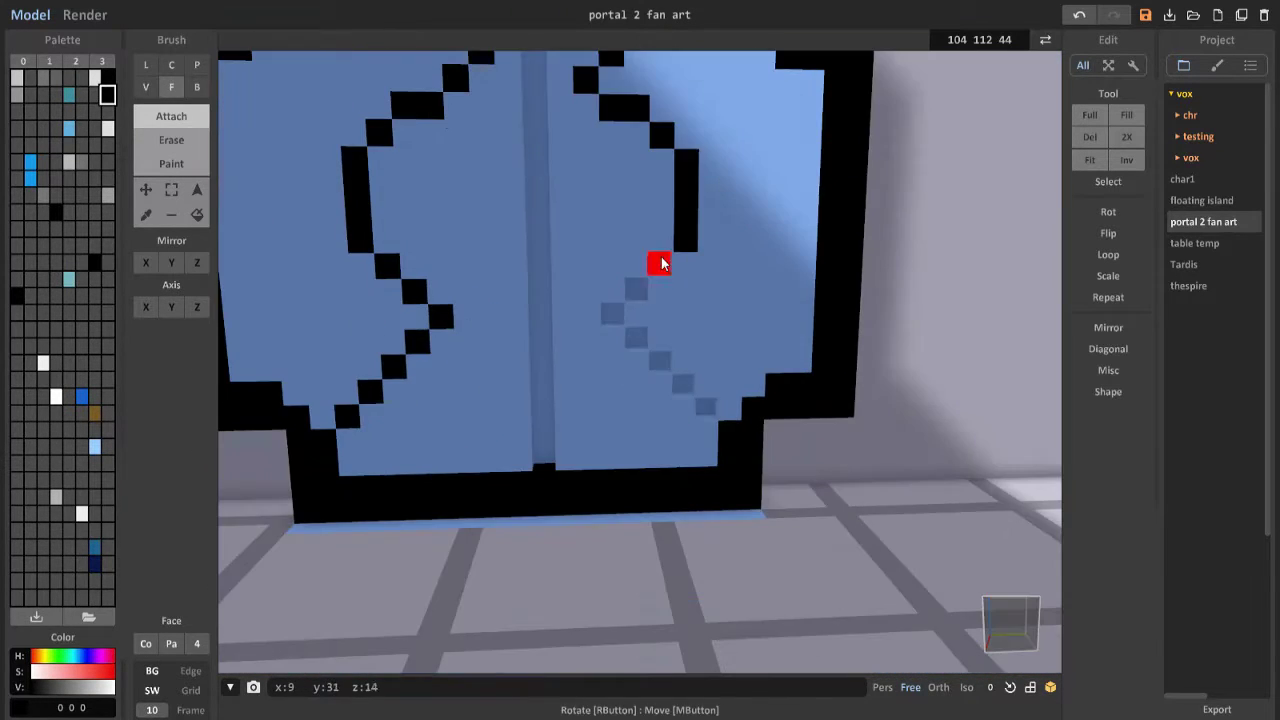
mouse_move(654, 263)
right_down()
mouse_move(589, 346)
mouse_move(834, 440)
right_up()
Step: Paint the lower bend and vertical section of the right zigzag in black, starting from the lower outline
key(l)
key(d)
scroll(795, 392, up, 2)
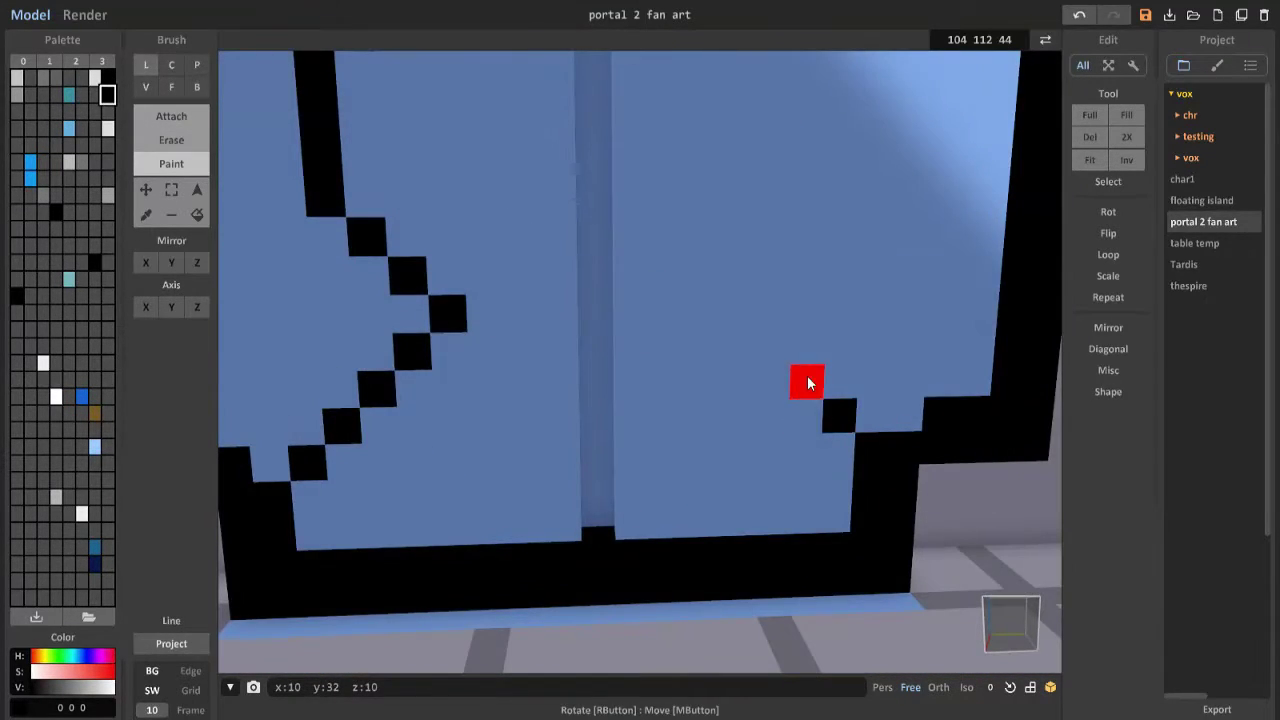
drag(810, 383, 730, 305)
right_drag(730, 305, 838, 373)
drag(766, 406, 803, 277)
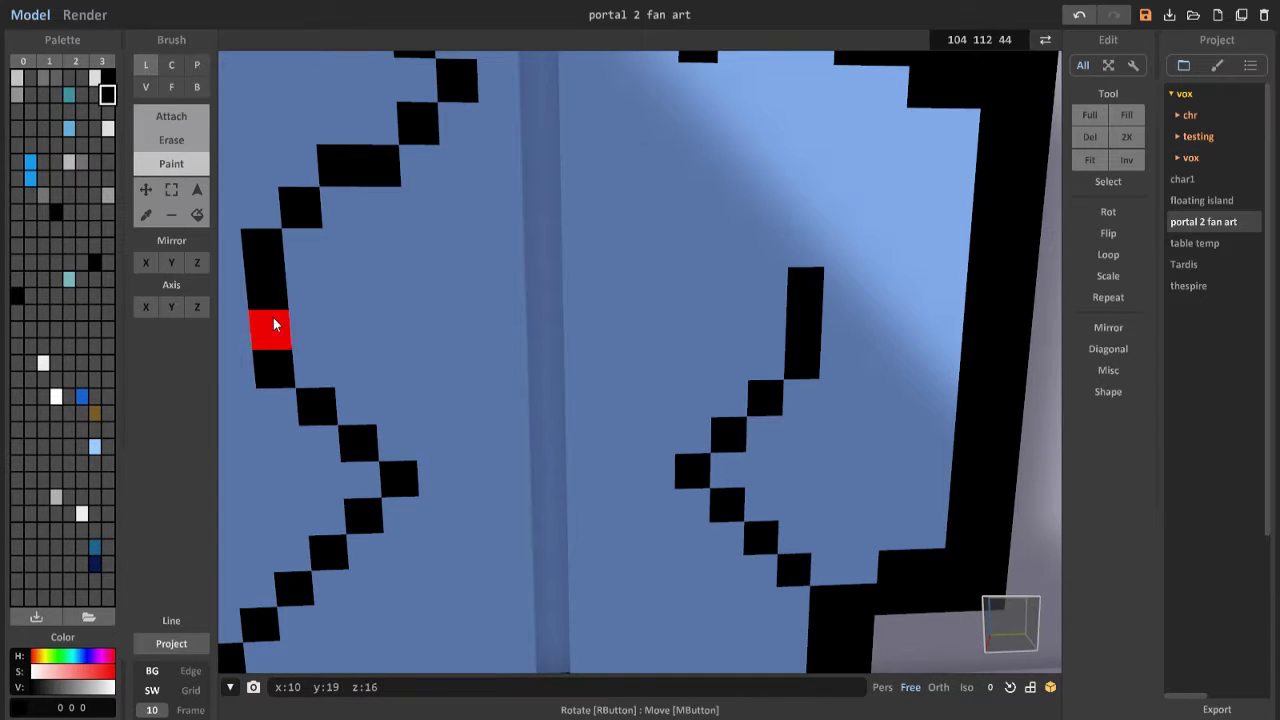
right_drag(803, 285, 812, 293)
Step: Paint the upper bend of the right zigzag in black and correct its diagonal with light blue (153, 204, 255)
mouse_move(812, 293)
mouse_down()
mouse_move(828, 300)
mouse_move(700, 212)
mouse_up()
mouse_move(700, 212)
right_down()
mouse_move(730, 240)
mouse_move(760, 170)
right_up()
mouse_move(748, 266)
mouse_down()
mouse_move(687, 287)
mouse_move(691, 194)
mouse_move(760, 110)
mouse_up()
click(94, 447)
drag(700, 240, 780, 160)
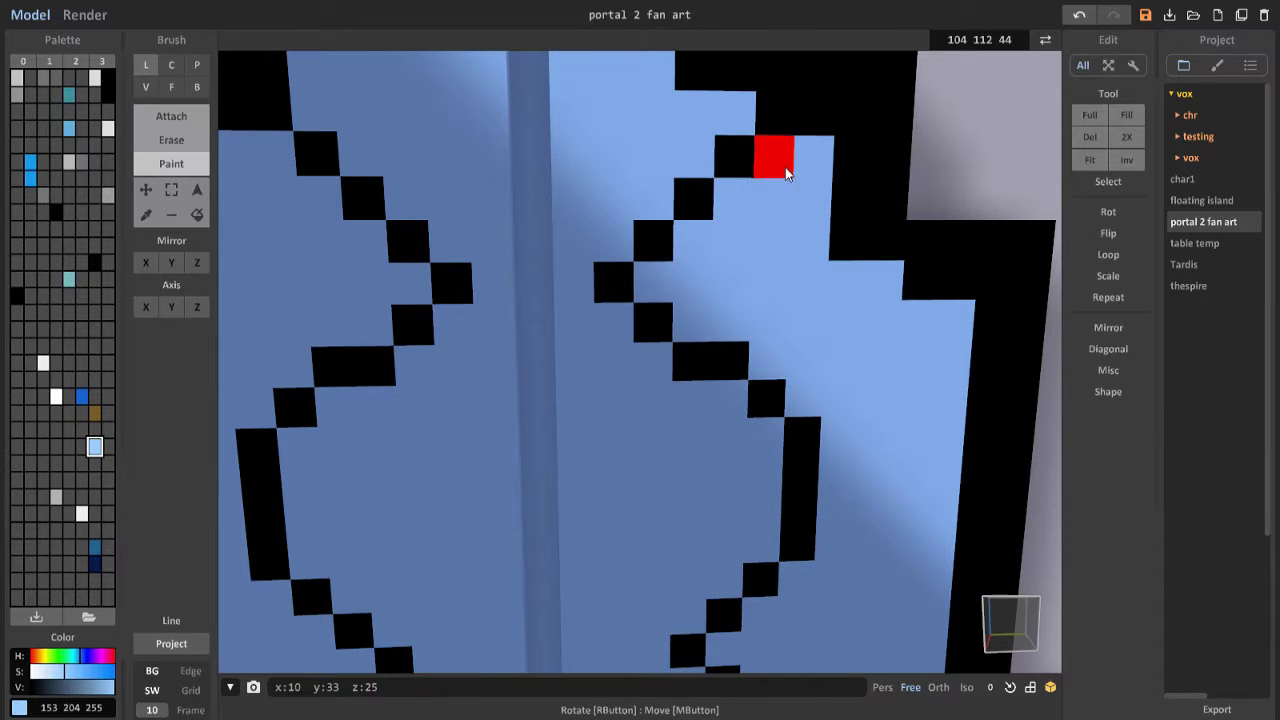
Step: Fill the door's central vertical groove level with its face as a black line
mouse_move(780, 160)
right_down()
mouse_move(754, 306)
mouse_move(682, 392)
right_up()
key(f)
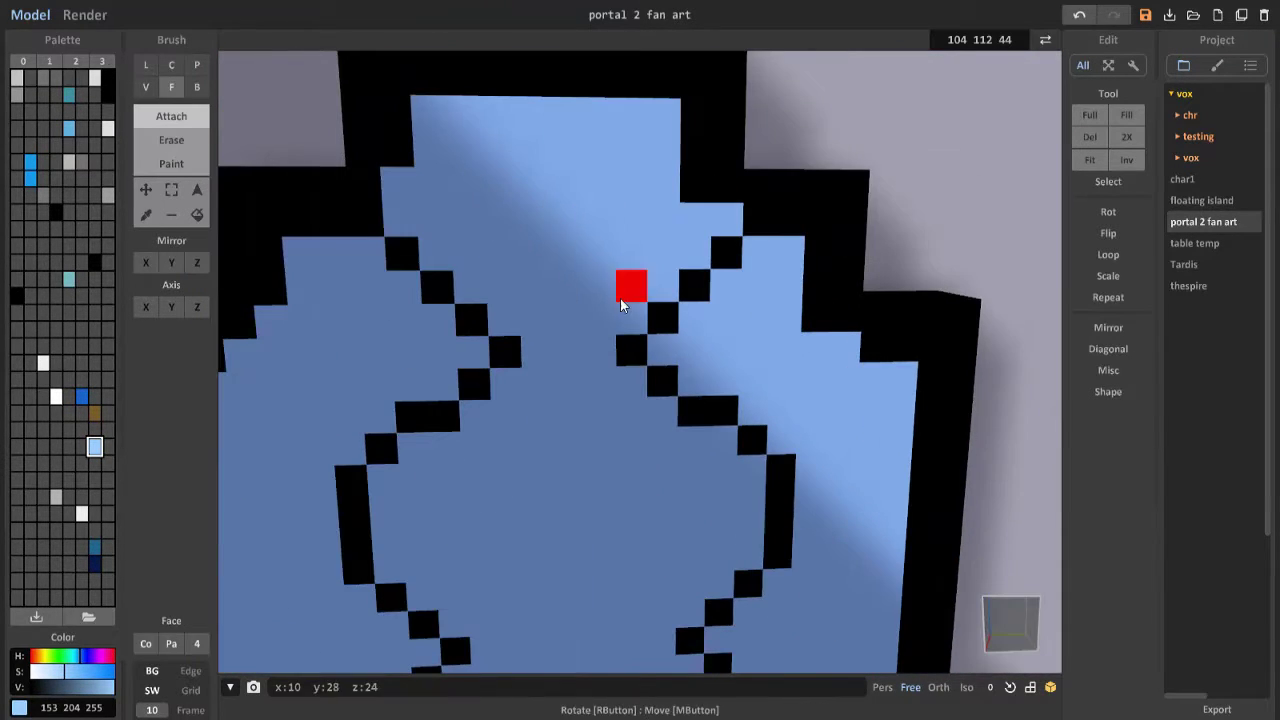
click(604, 232)
Step: Paint a filled diamond-shaped spot five voxels wide in blue (10, 133, 210) at the middle of the central line
click(30, 178)
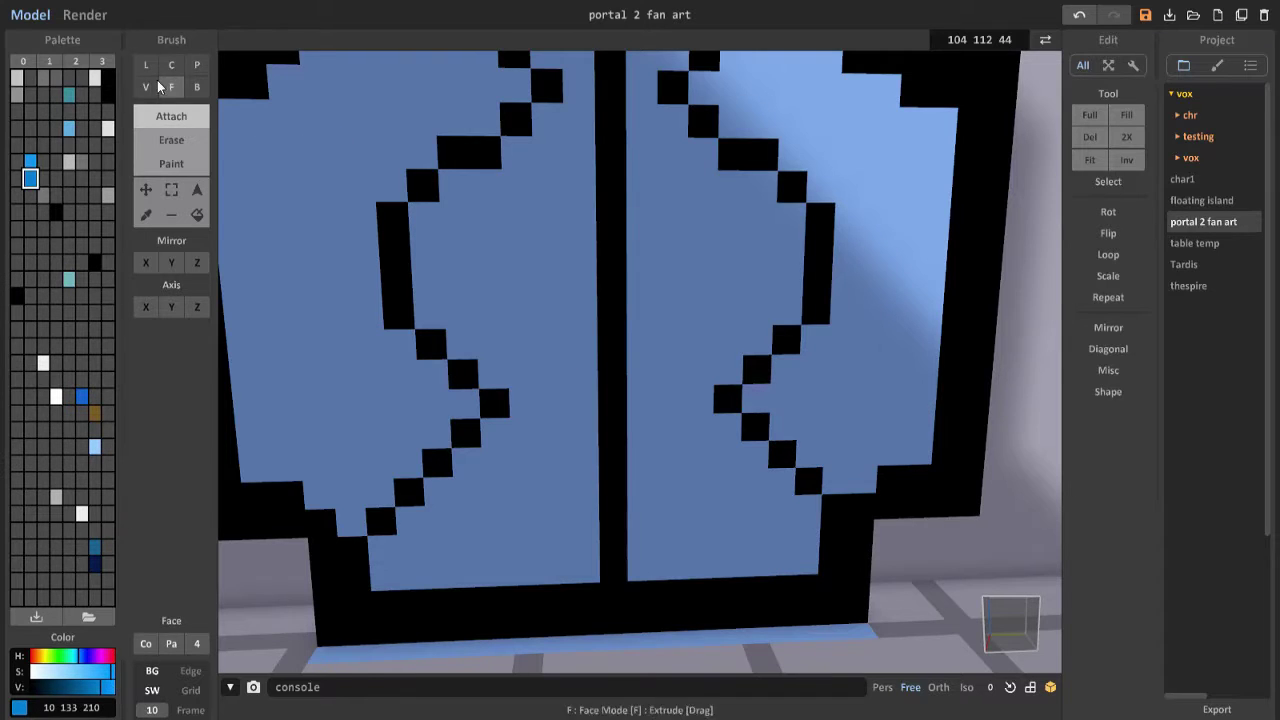
key(l)
mouse_move(609, 214)
mouse_down()
mouse_move(591, 262)
mouse_move(606, 343)
mouse_up()
scroll(600, 300, up, 2)
alt+drag(604, 180, 538, 320)
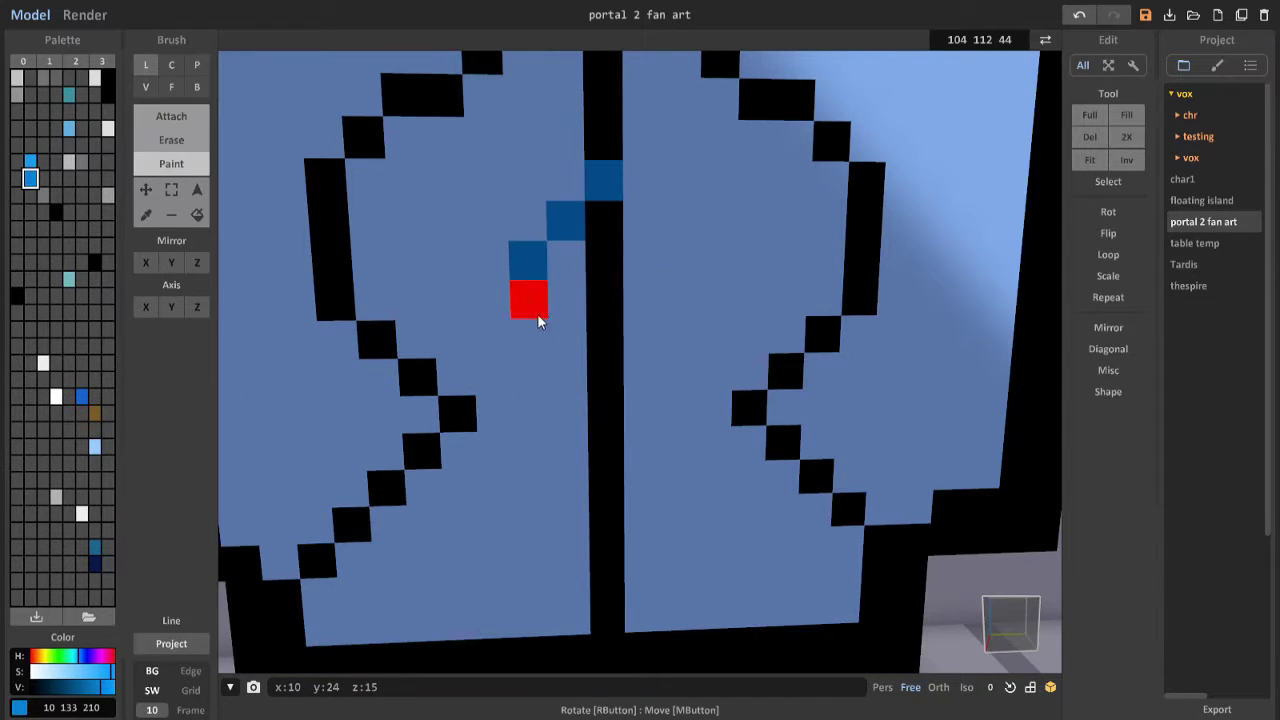
mouse_move(670, 318)
mouse_down()
mouse_move(603, 257)
mouse_move(603, 220)
mouse_up()
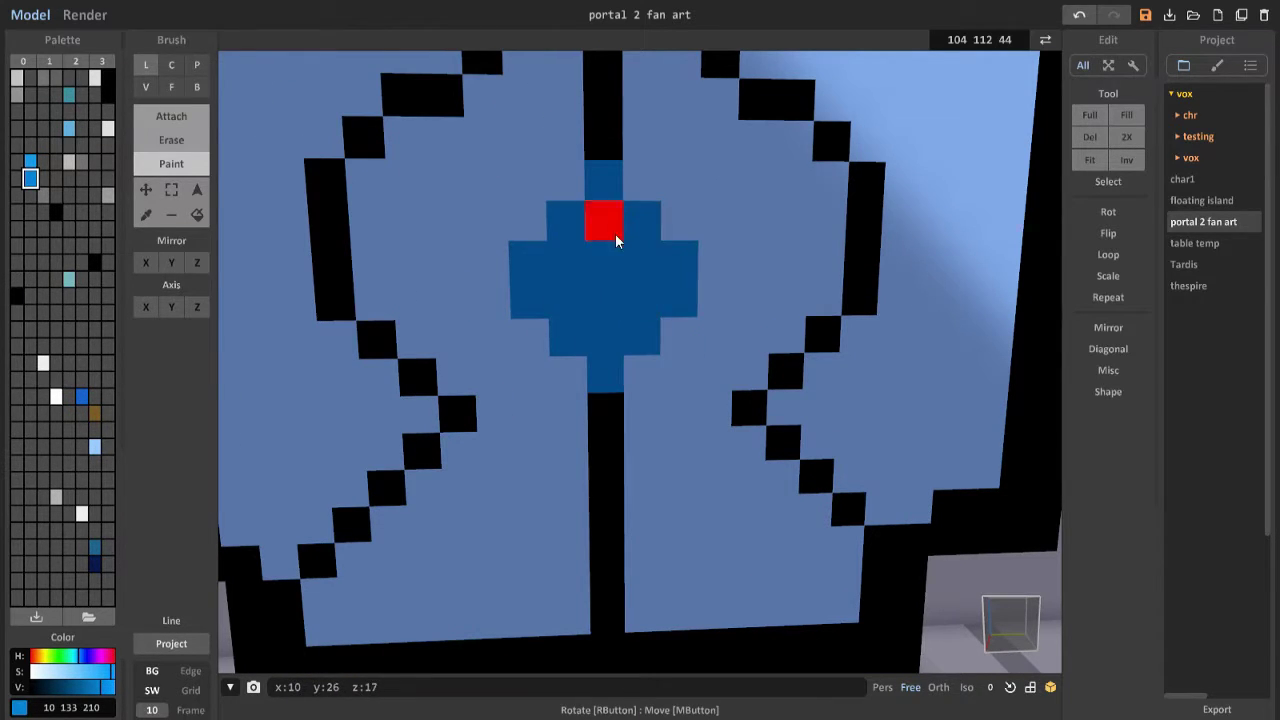
Step: Paint a short horizontal bar in blue (10, 133, 210) on each outer side panel of the door
right_drag(603, 220, 506, 251)
drag(256, 355, 360, 354)
key(ctrl+z)
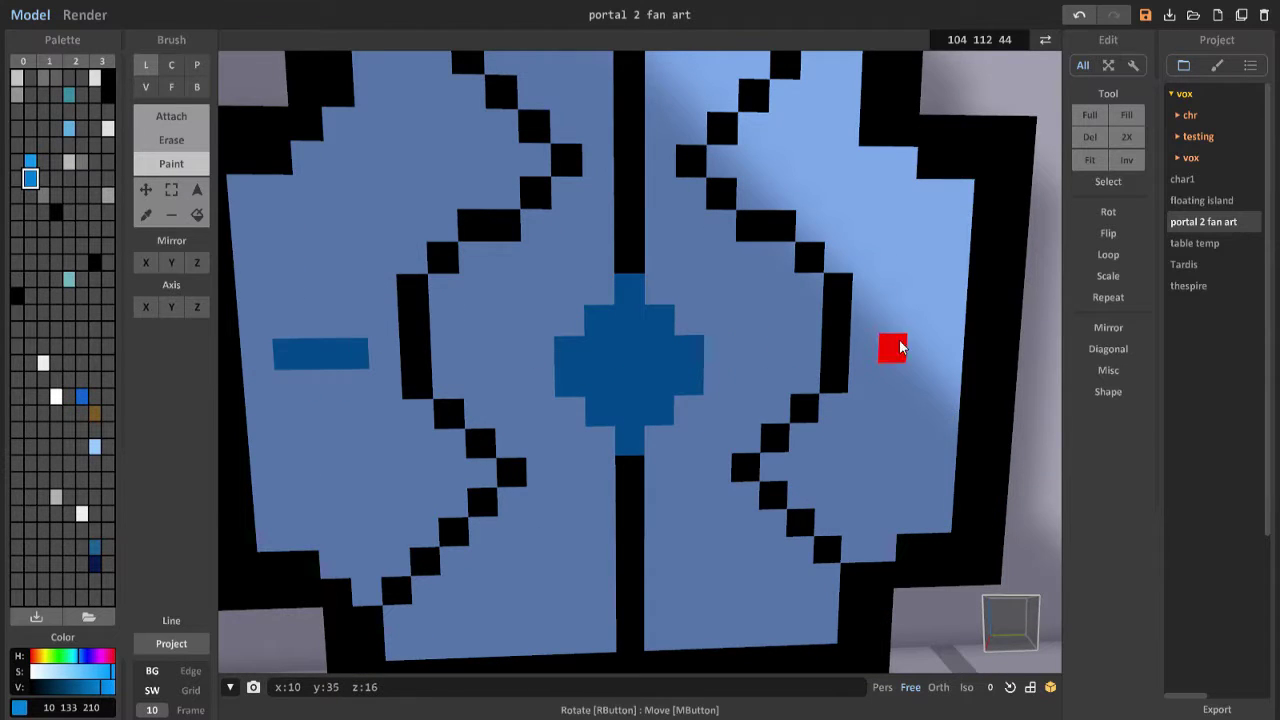
scroll(853, 343, down, 3)
right_drag(777, 329, 299, 281)
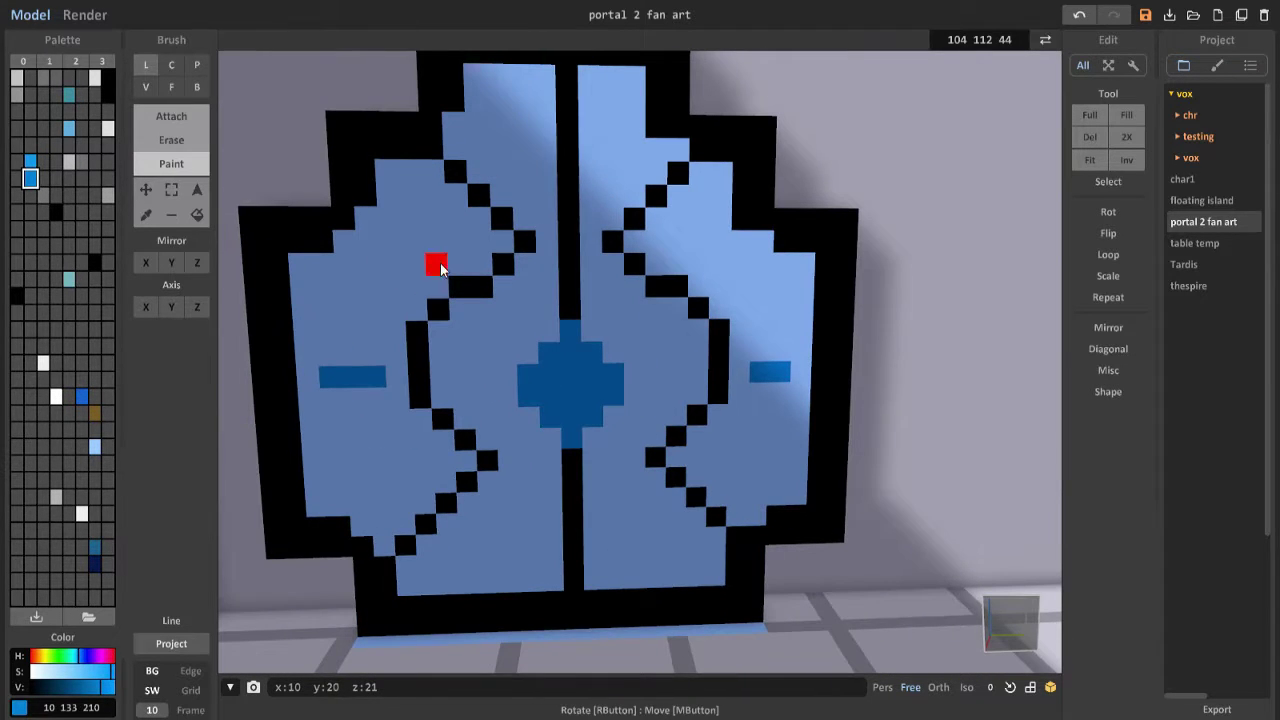
right_drag(830, 265, 550, 278)
Step: Outline the central emblem and both side bars in black and connect the bars to the zigzags and door outline
scroll(665, 392, up, 3)
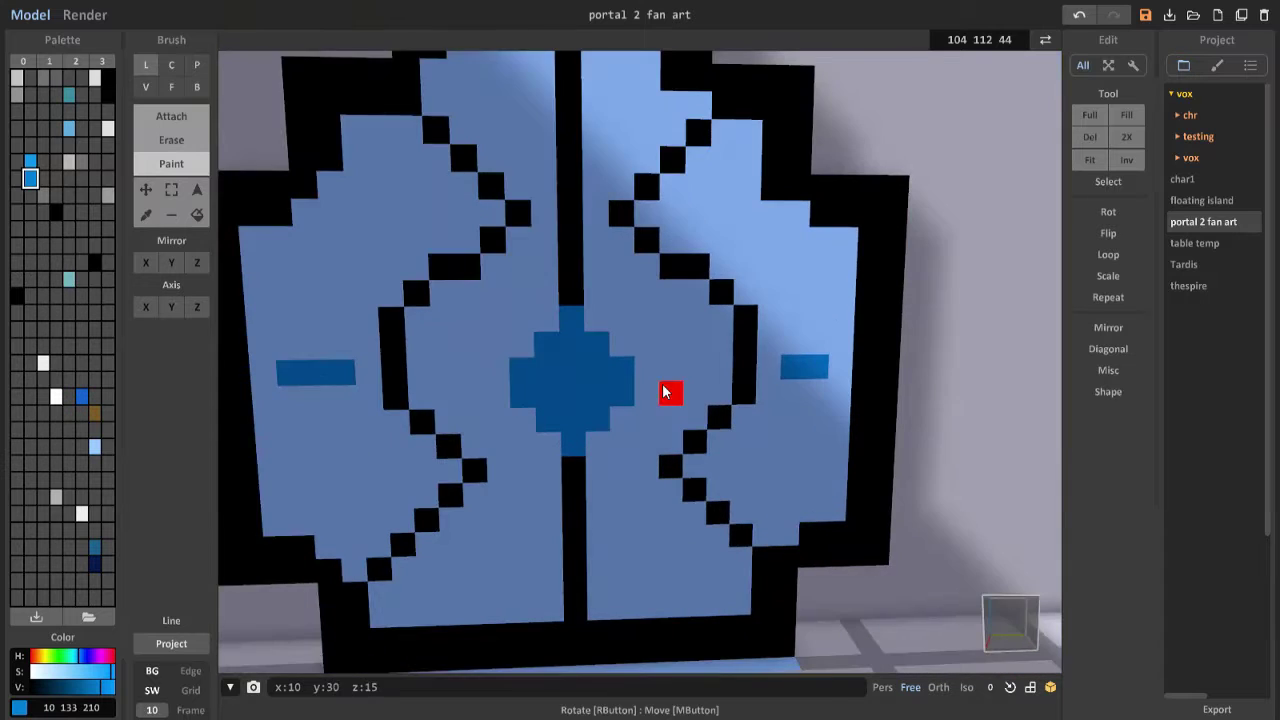
scroll(665, 392, up, 2)
scroll(744, 400, down, 5)
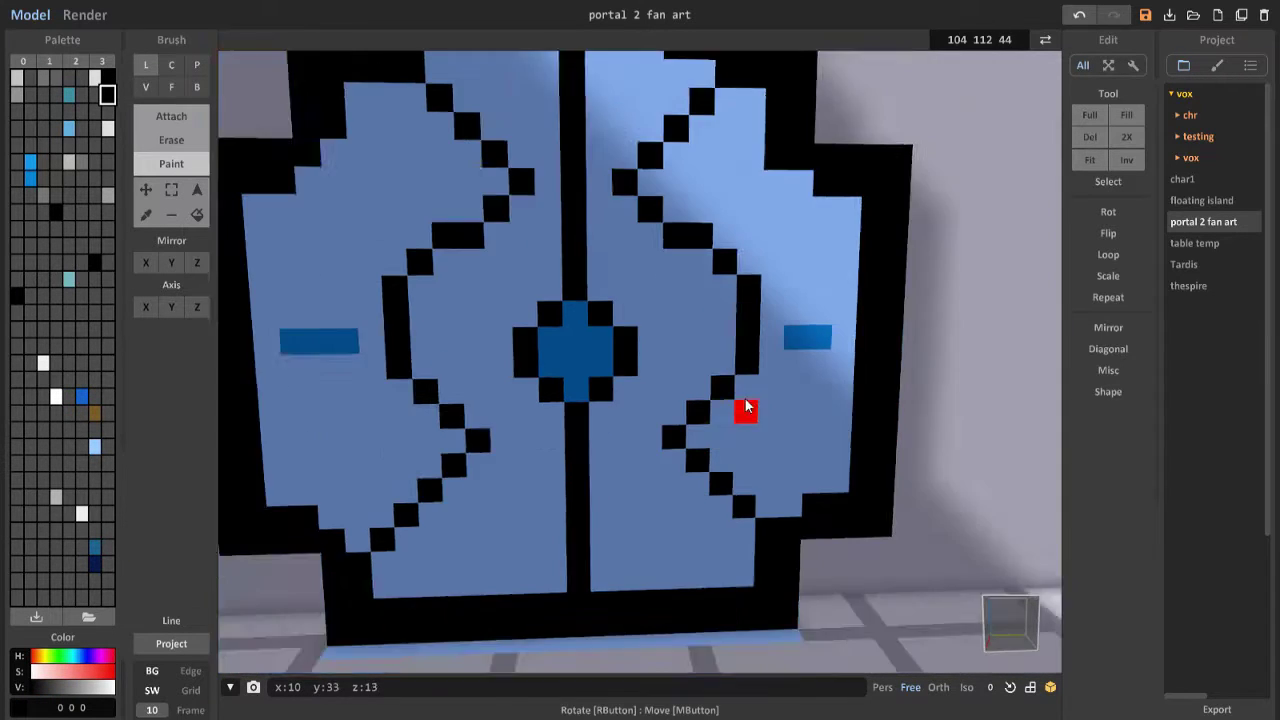
scroll(744, 400, up, 5)
mouse_move(878, 362)
right_down()
mouse_move(503, 371)
mouse_move(715, 455)
mouse_move(752, 410)
mouse_move(823, 409)
mouse_move(334, 363)
mouse_move(157, 137)
right_up()
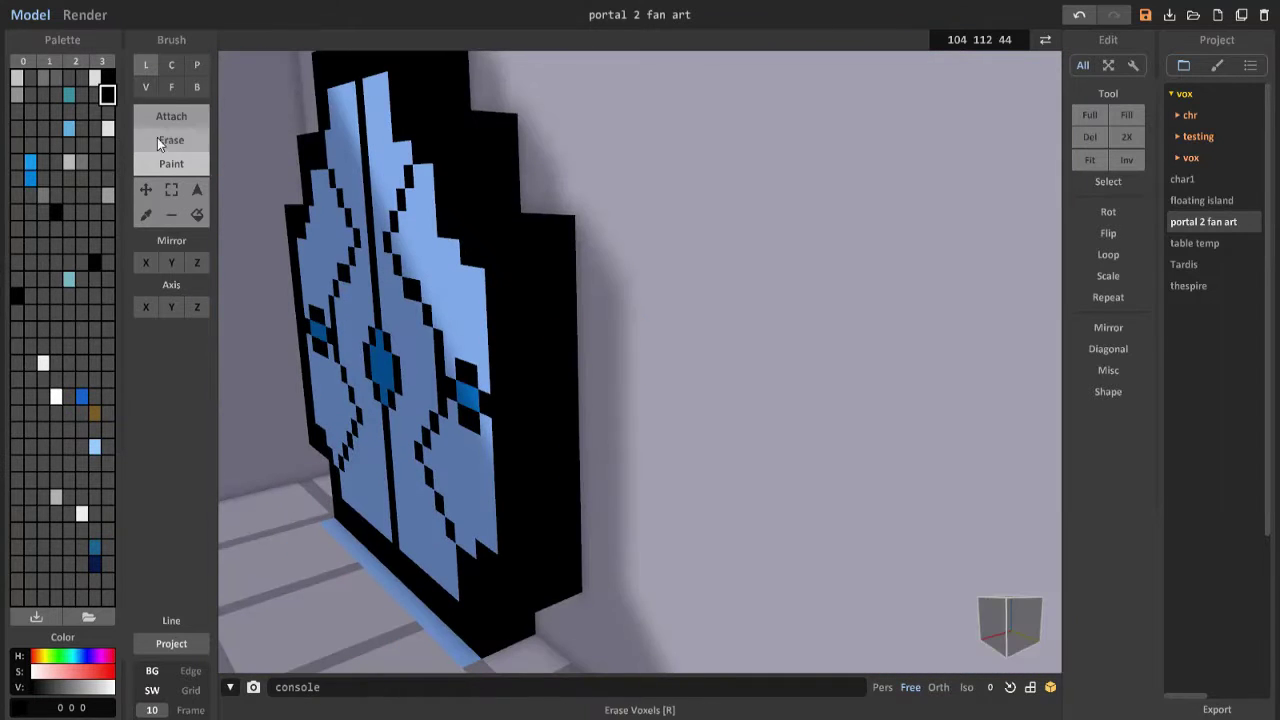
Step: Extend the door's stepped right side outward by one voxel layer in light blue (153, 204, 255)
click(171, 116)
click(95, 447)
key(f)
click(567, 418)
mouse_move(567, 418)
right_down()
mouse_move(507, 178)
mouse_move(572, 224)
mouse_move(535, 381)
mouse_move(605, 235)
mouse_move(623, 286)
mouse_move(477, 466)
mouse_move(714, 434)
mouse_move(935, 513)
mouse_move(877, 486)
right_up()
scroll(877, 486, down, 3)
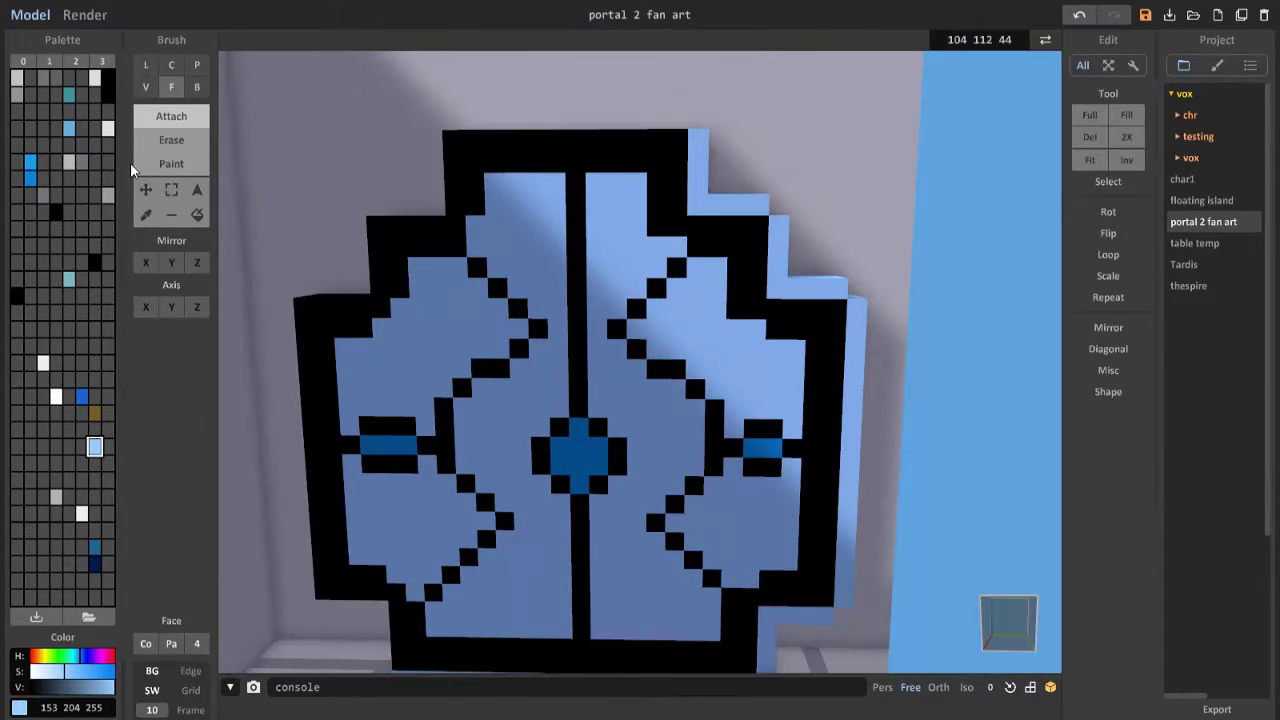
Step: Paint the added front voxels along the door's right edge black
click(160, 163)
click(107, 94)
mouse_move(775, 238)
right_down()
mouse_move(671, 343)
mouse_move(314, 243)
right_up()
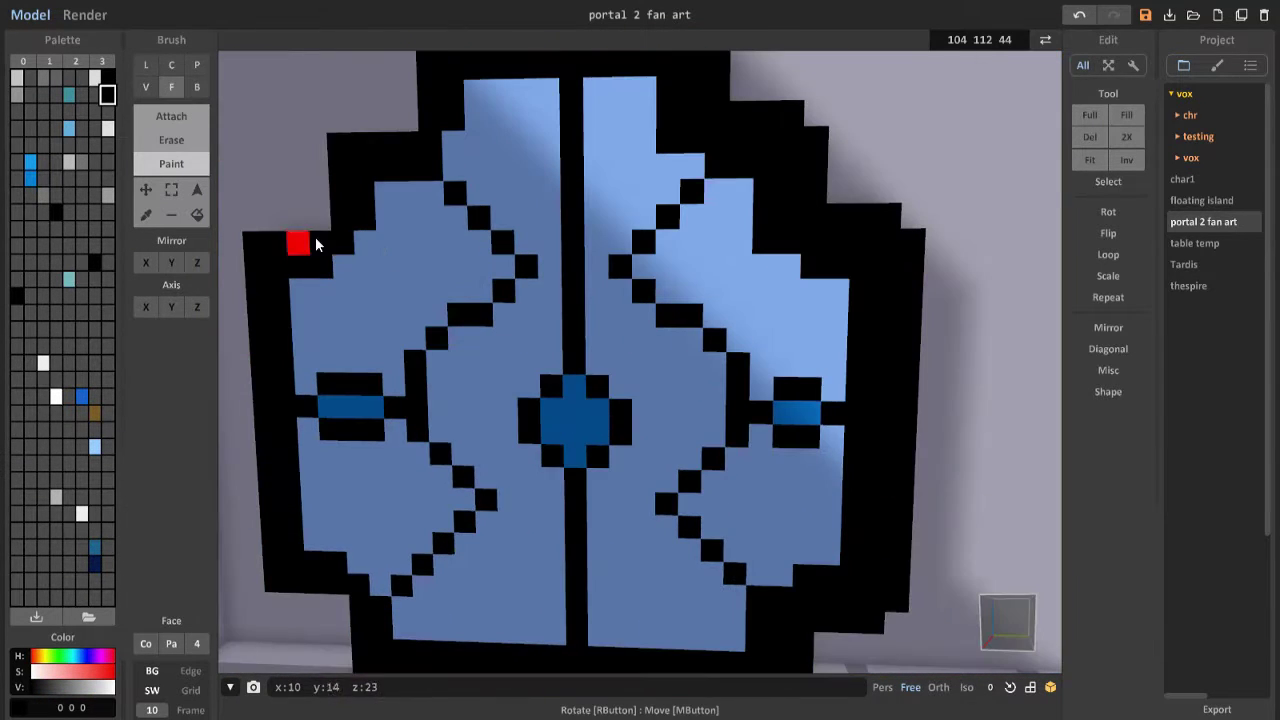
Step: Repaint the inner edge of the right black outline in light blue (153, 204, 255) to widen the right panel
key(l)
click(94, 430)
click(95, 447)
drag(851, 434, 789, 600)
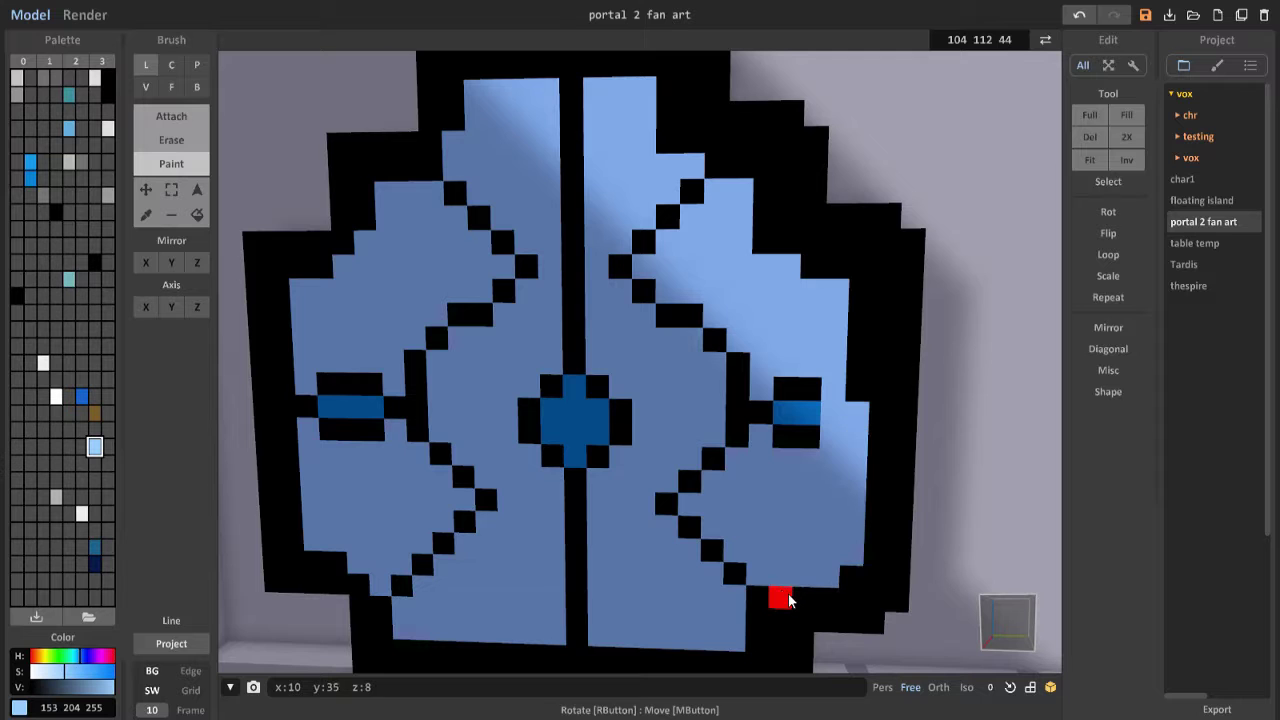
right_drag(810, 598, 782, 344)
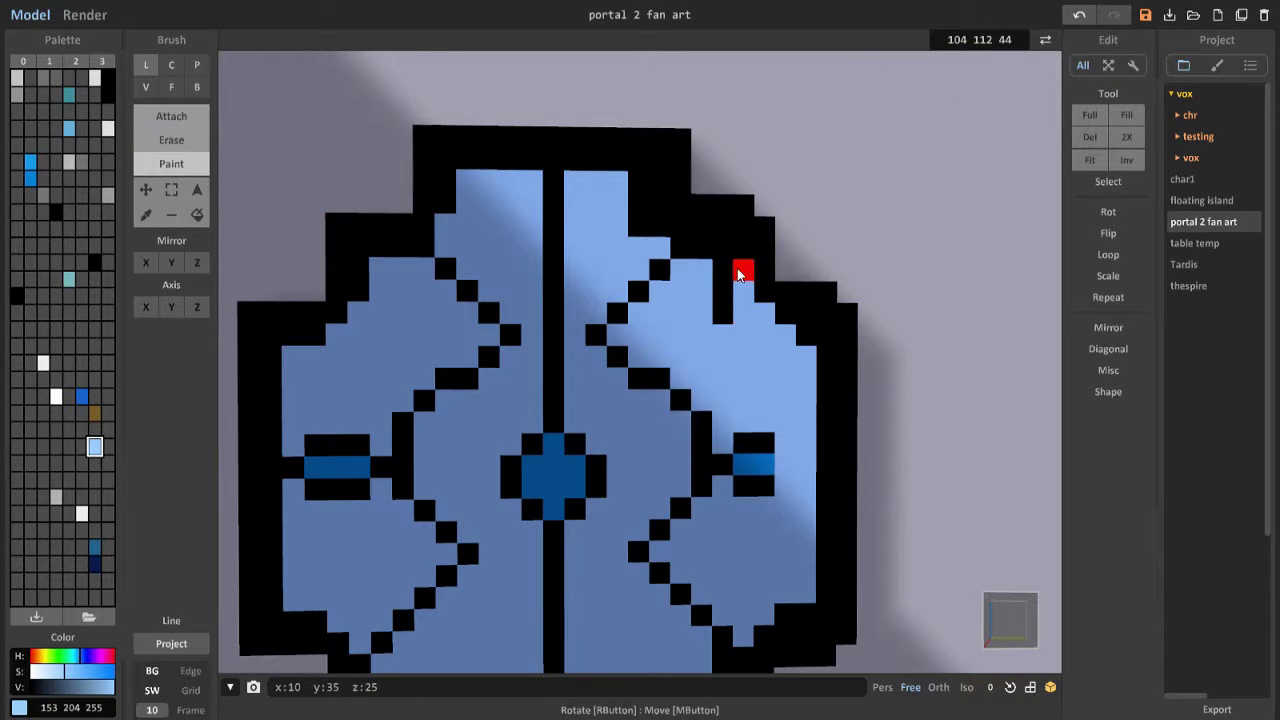
Step: Refine the stepped upper right corner of the door panel by repainting excess black voxels light blue (153, 204, 255)
scroll(839, 301, up, 1)
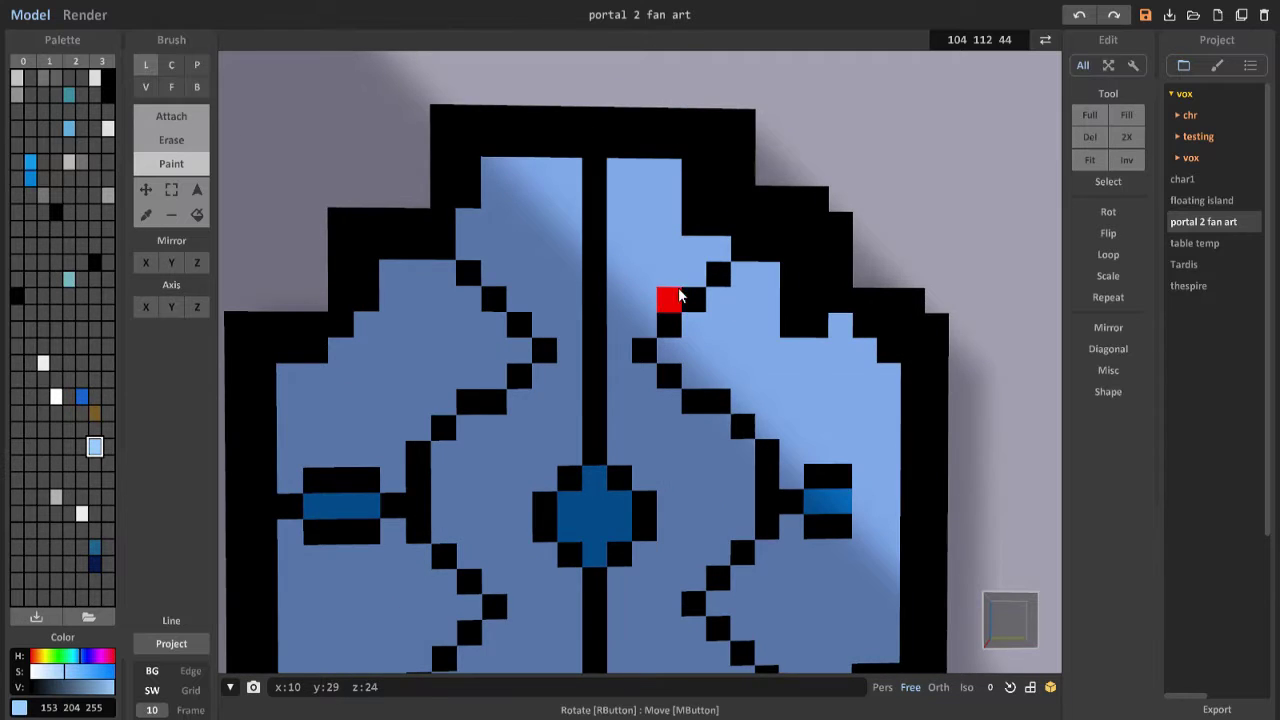
scroll(683, 306, up, 2)
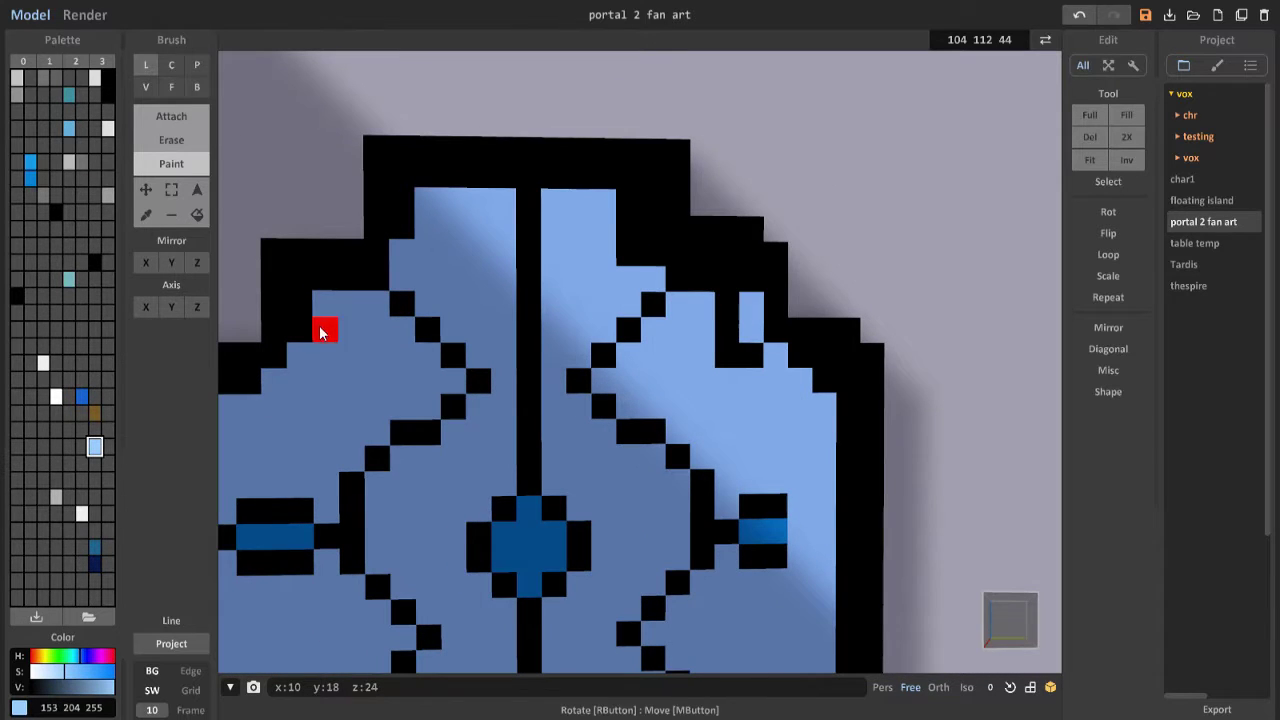
mouse_move(750, 304)
mouse_down()
mouse_move(728, 280)
mouse_move(750, 365)
mouse_up()
scroll(703, 290, down, 2)
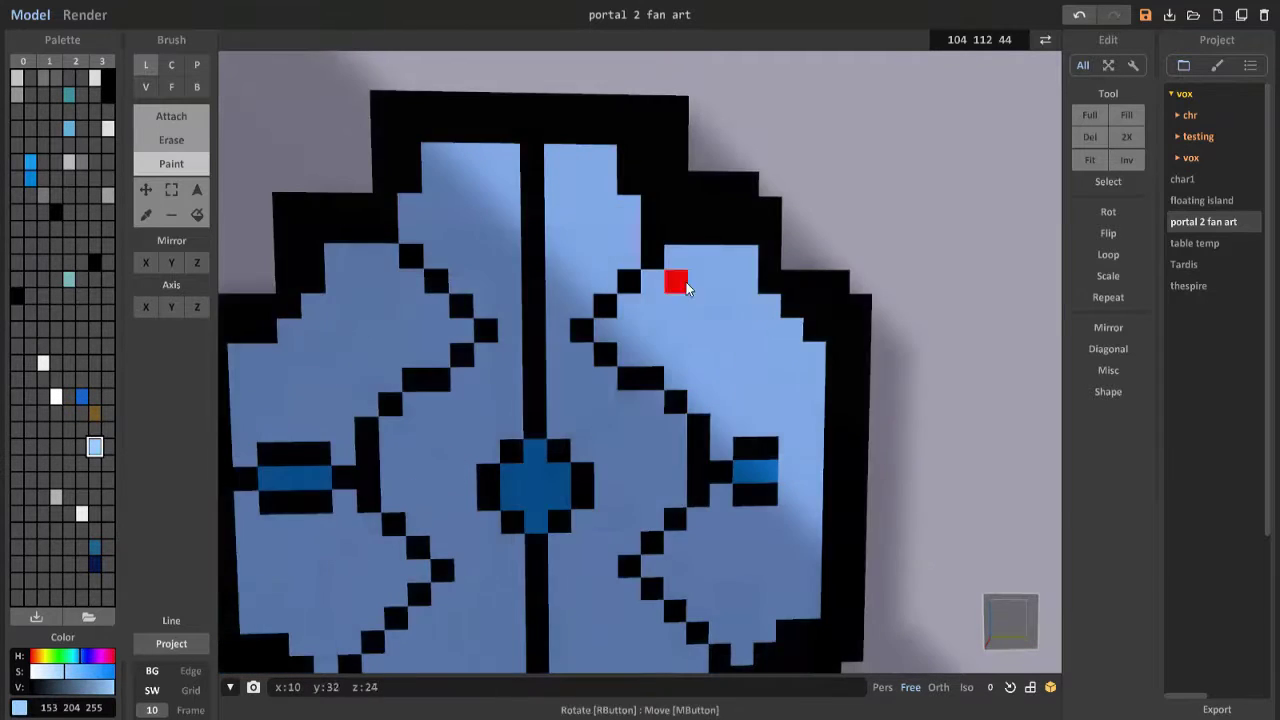
Step: Lengthen the right side bar by one voxel in blue (10, 133, 210) and extend its black border and connector
right_drag(677, 277, 657, 214)
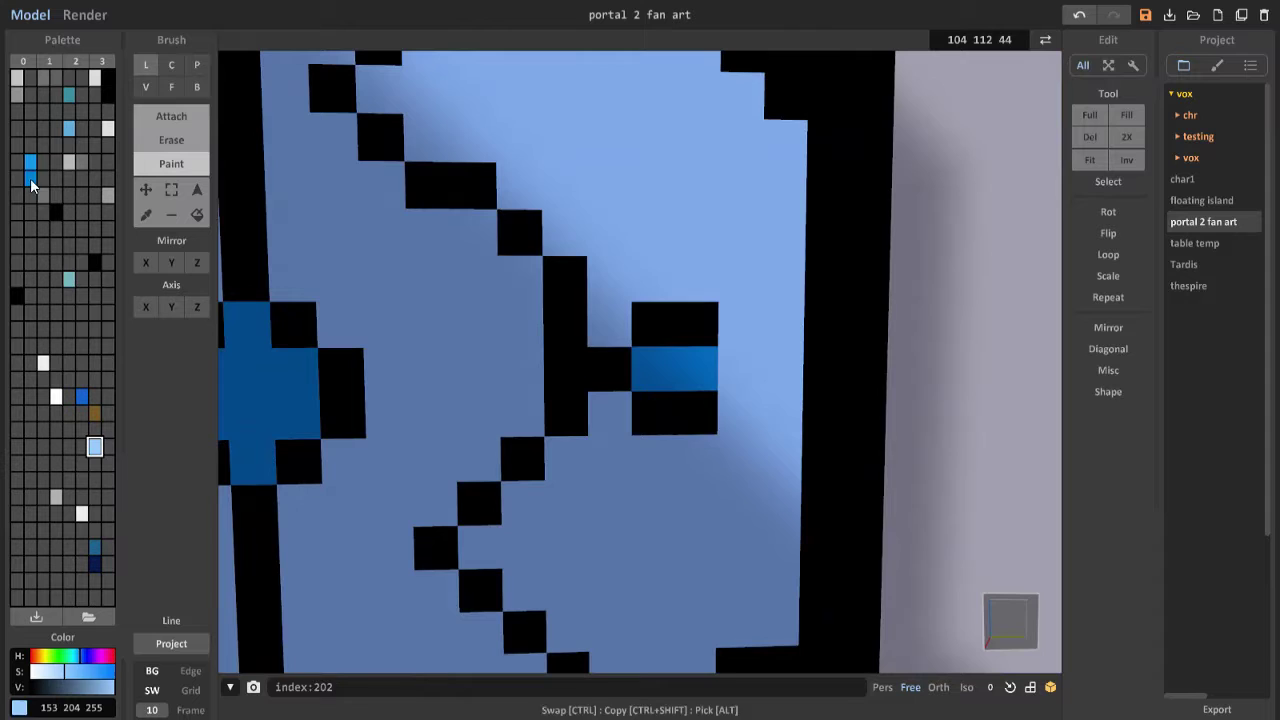
click(30, 170)
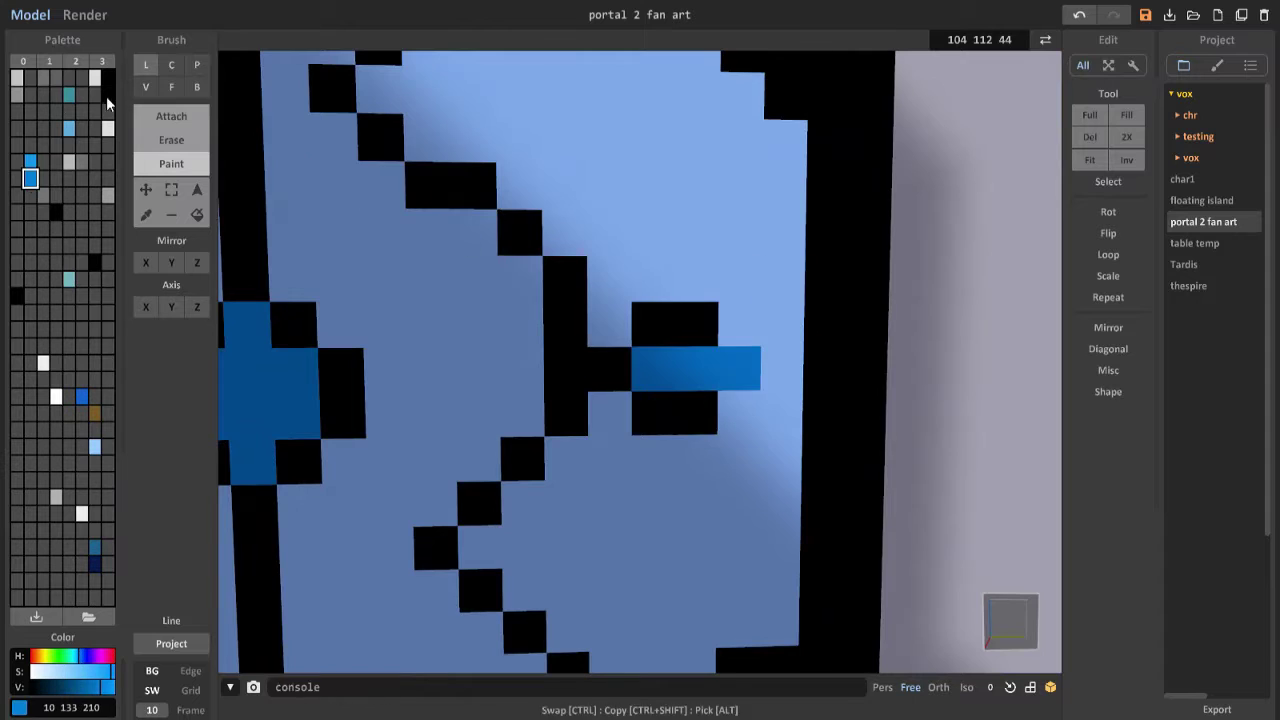
click(108, 94)
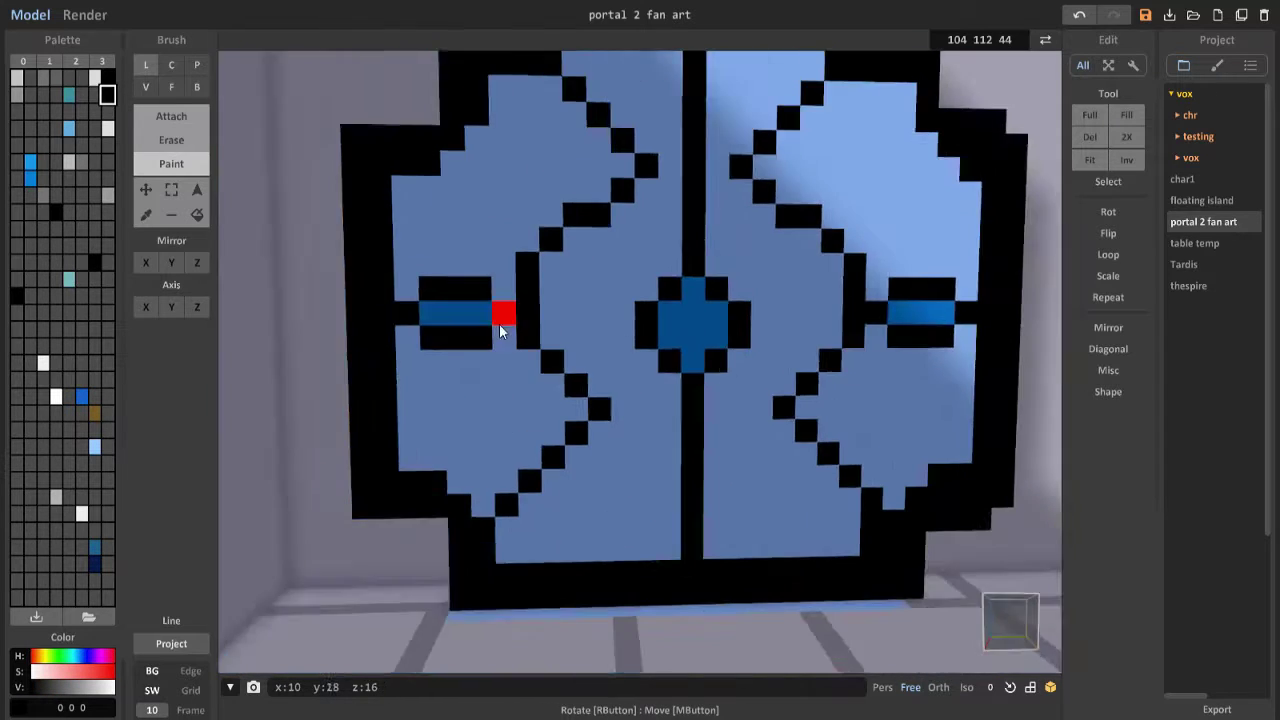
Step: Paint the remaining light blue side faces of the door's right outline black
scroll(501, 331, down, 3)
right_drag(586, 266, 545, 359)
key(f)
scroll(545, 359, up, 10)
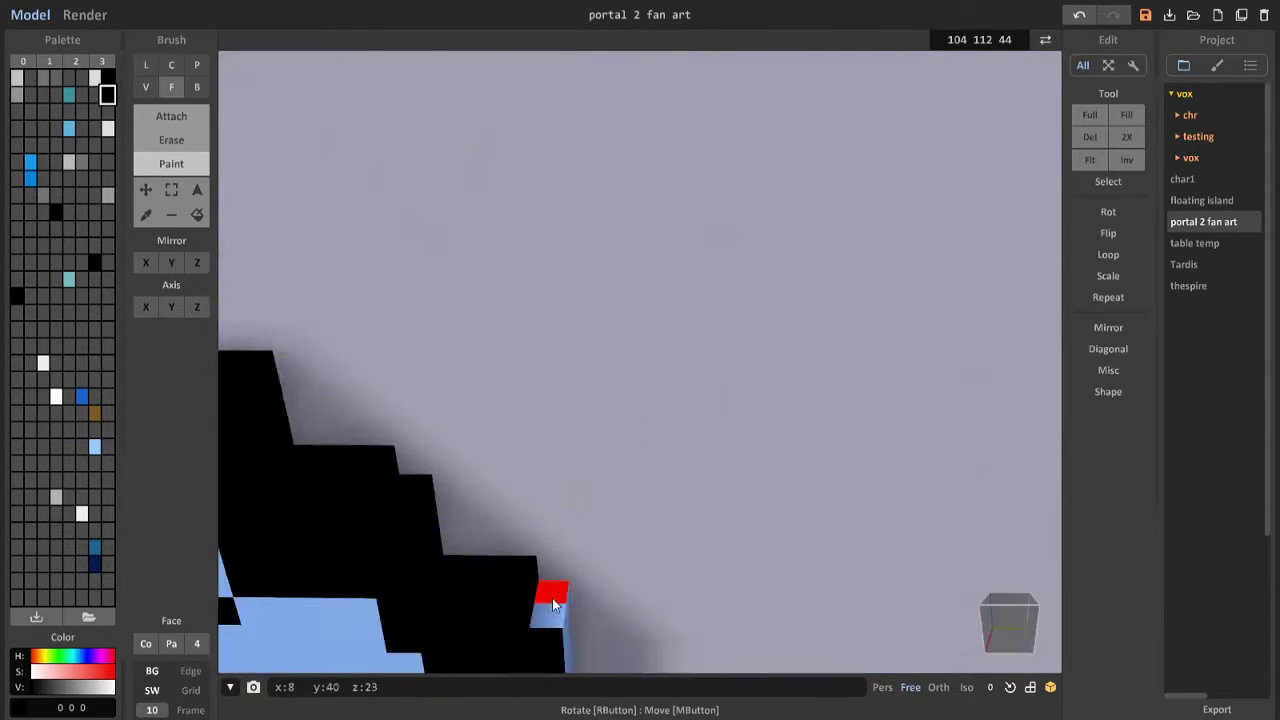
scroll(555, 605, down, 5)
right_drag(531, 400, 600, 420)
Step: Paint over the light blue floor strip in front of the door in grey (146, 146, 146)
click(17, 94)
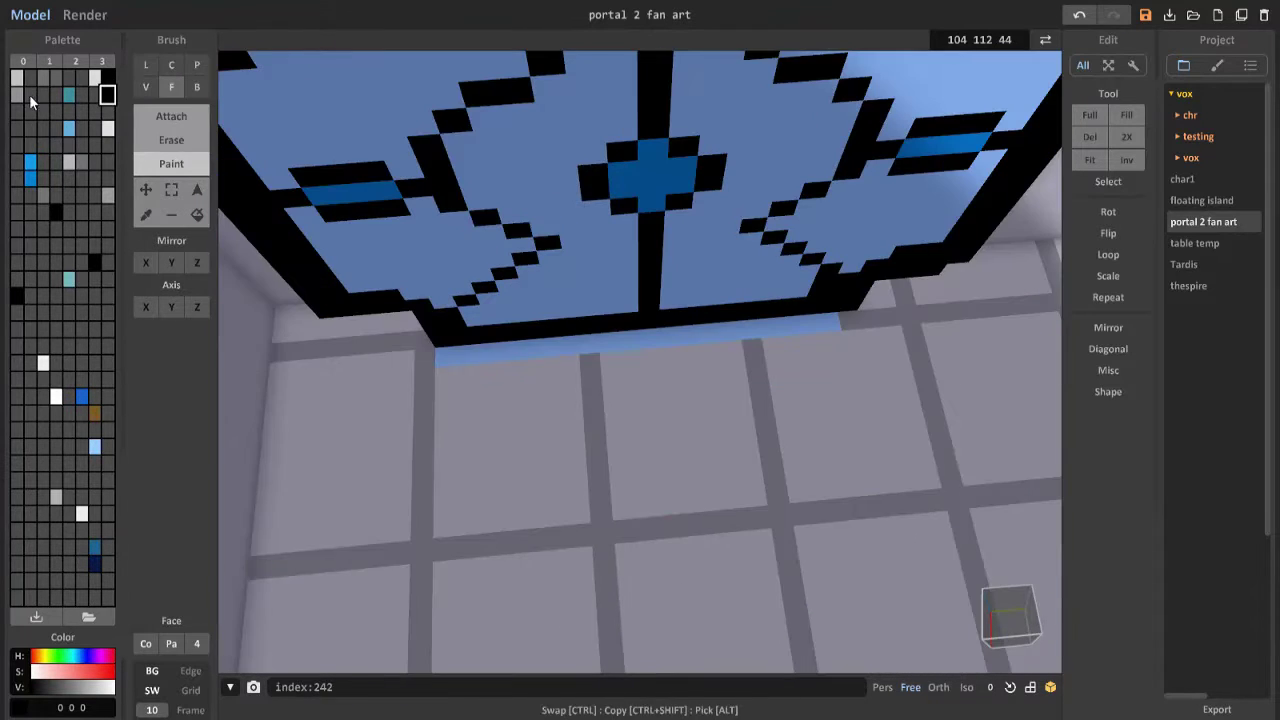
key(l)
mouse_move(696, 379)
right_down()
mouse_move(594, 386)
mouse_move(551, 406)
mouse_move(634, 354)
right_up()
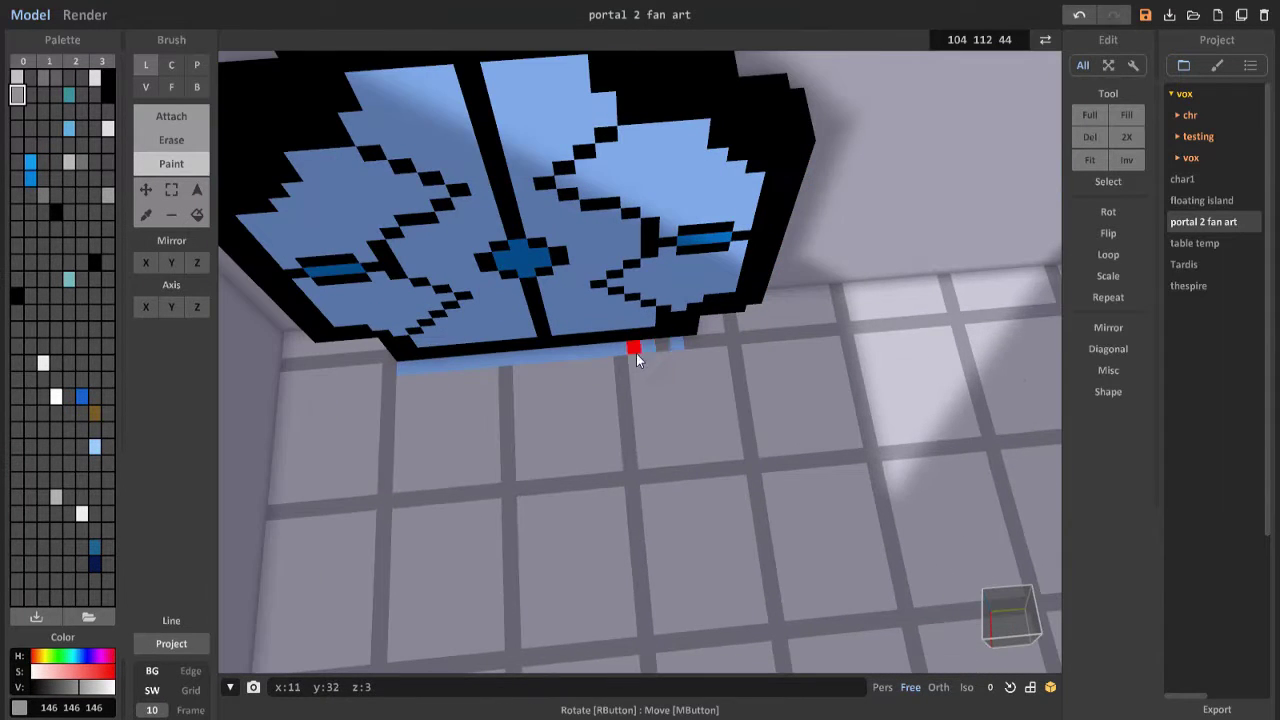
right_drag(278, 383, 400, 371)
key(ctrl+z)
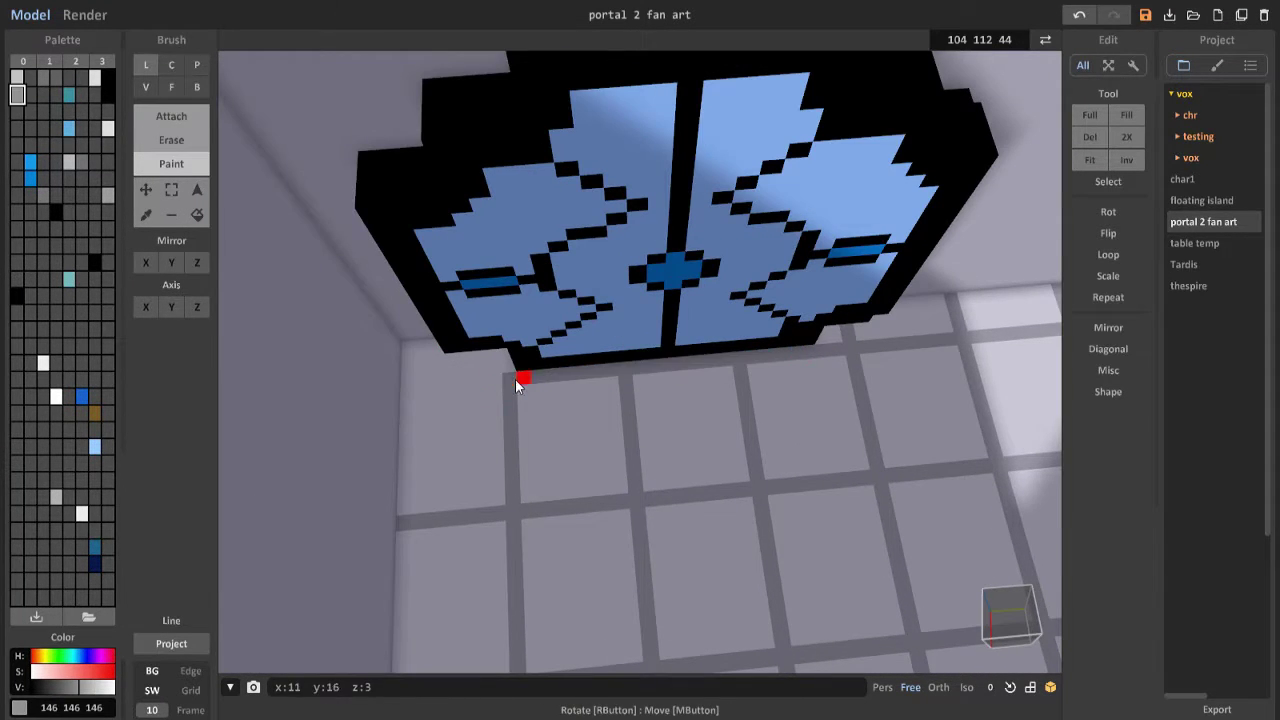
Step: Try recolouring the left half of the door's panels in dark grey (114, 114, 114)
scroll(520, 377, down, 2)
right_drag(521, 374, 654, 374)
scroll(720, 443, down, 4)
scroll(654, 374, up, 8)
alt+click(320, 205)
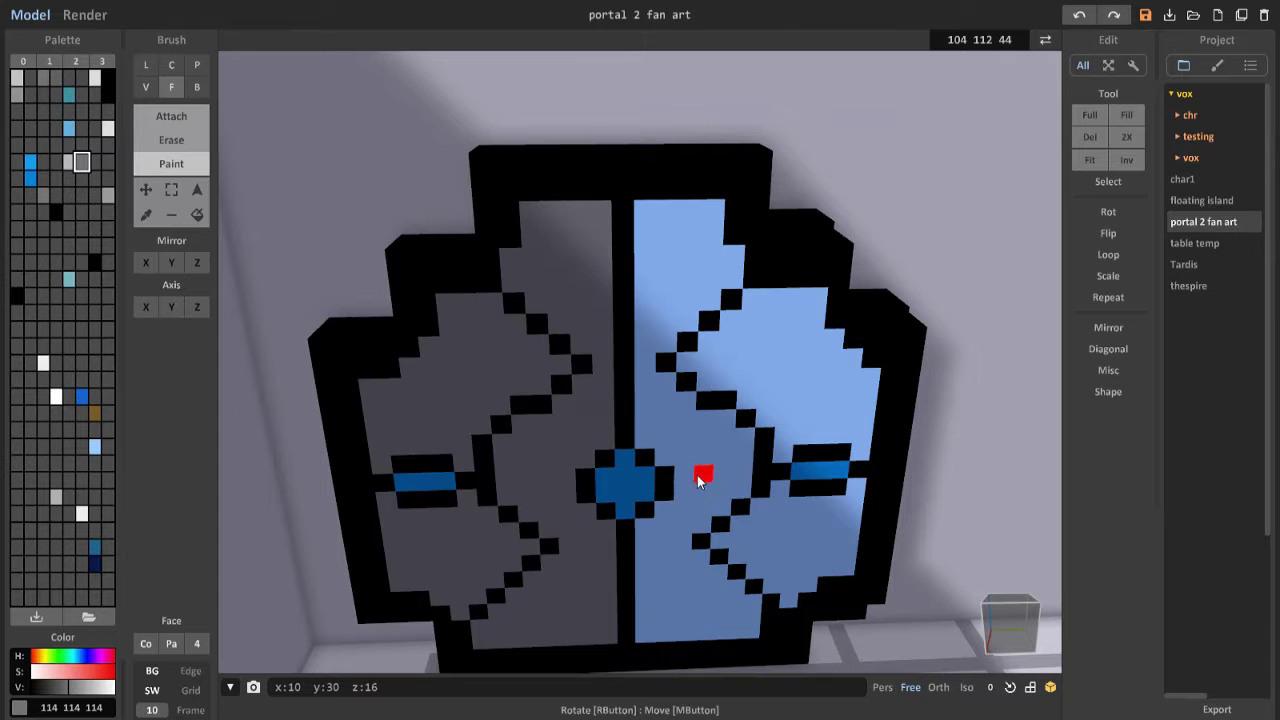
key(ctrl+z)
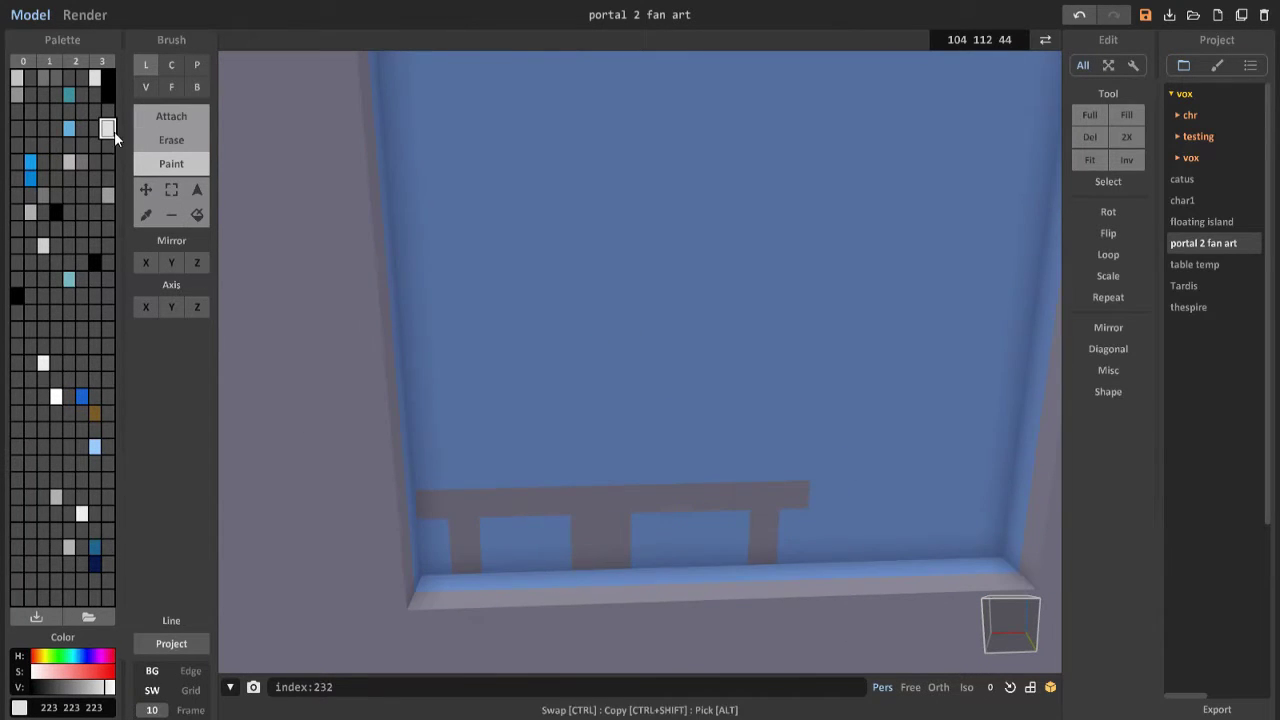
Step: Recolour the large wall recess's back light grey (223, 223, 223) and paint two filled black rectangles, six voxels wide, side by side on it
click(171, 87)
click(457, 504)
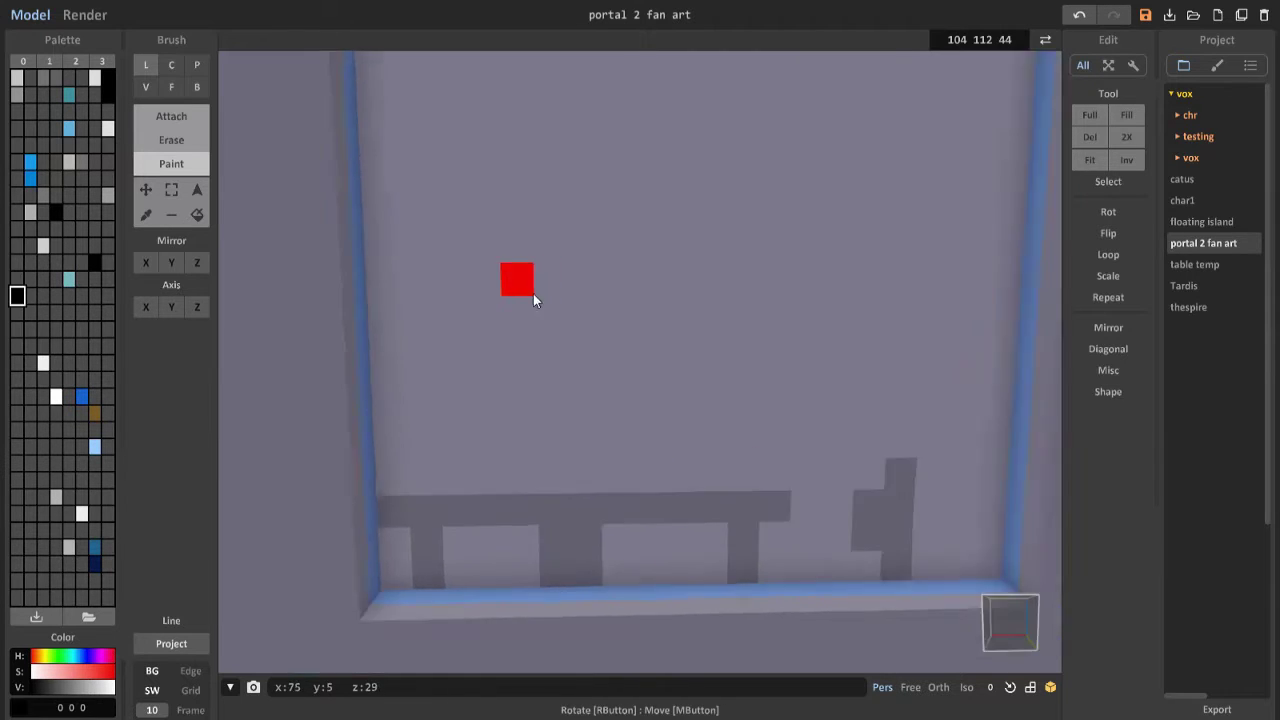
drag(438, 218, 595, 323)
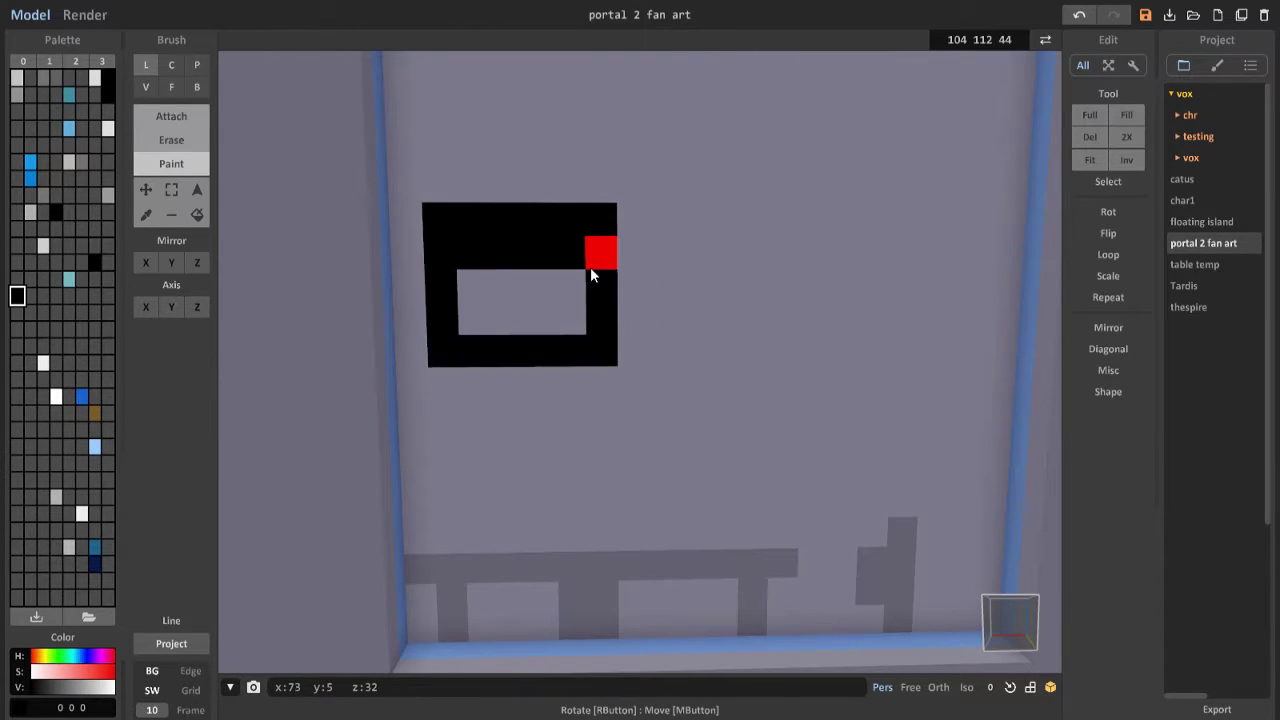
click(588, 270)
right_drag(590, 267, 613, 263)
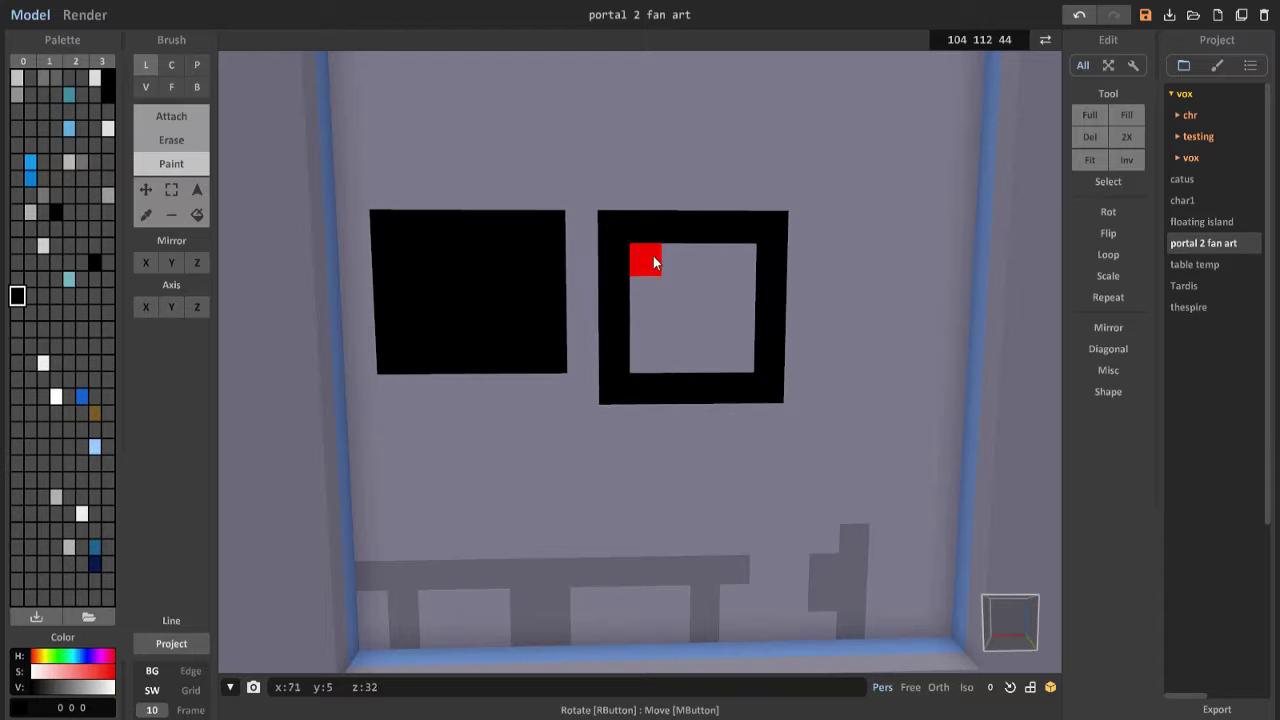
right_drag(624, 271, 715, 465)
Step: Paint a ring symbol on the left black display and two horizontal bars on the right one in brown (100, 70, 15)
click(94, 379)
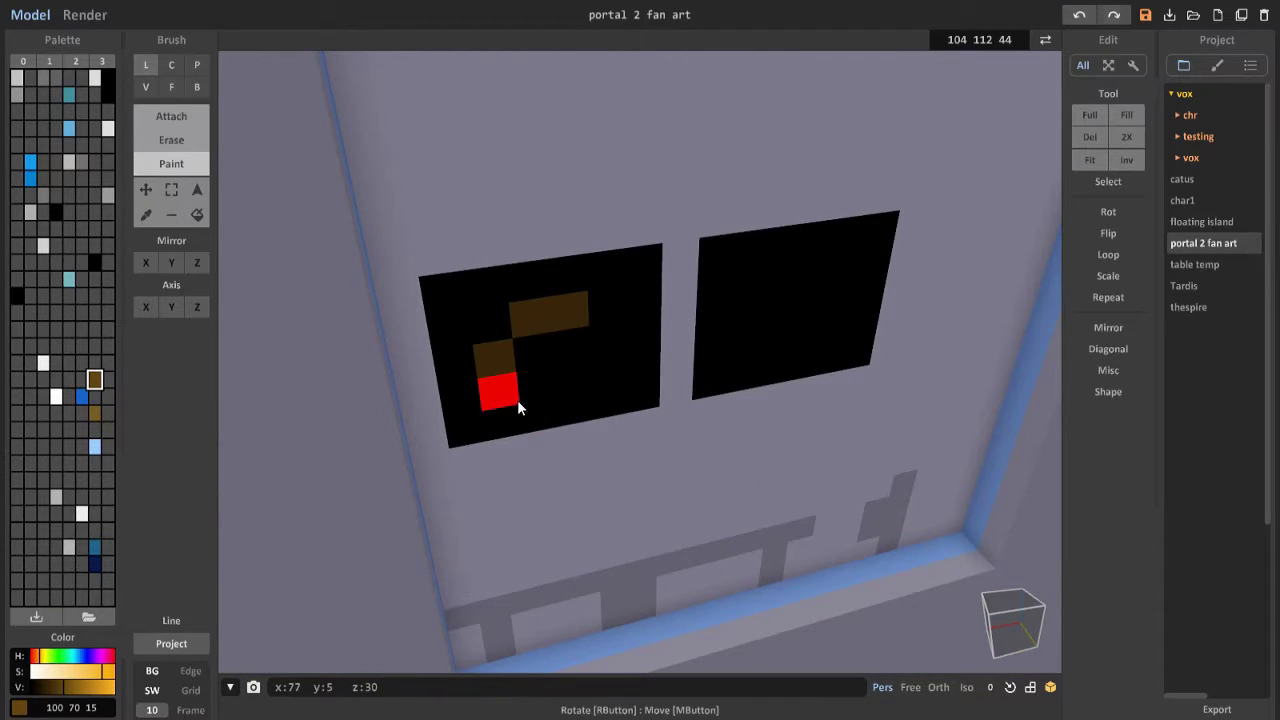
drag(517, 400, 600, 395)
mouse_move(600, 395)
right_down()
mouse_move(751, 357)
mouse_move(698, 372)
mouse_move(717, 431)
mouse_move(790, 445)
right_up()
Step: Recolour the interiors of the two neighbouring wall recesses light grey (223, 223, 223)
key(f)
alt+click(799, 448)
scroll(799, 448, up, 5)
click(171, 116)
scroll(671, 317, down, 4)
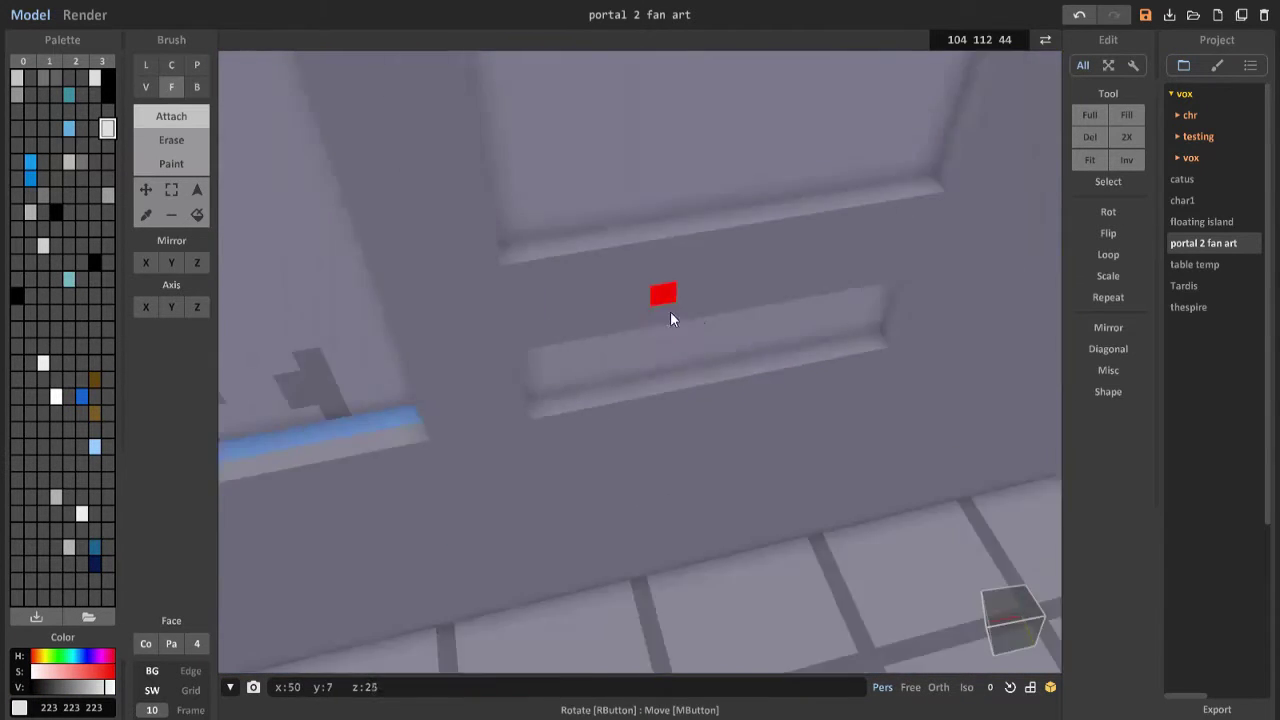
Step: Fill the wall recesses level with the wall in light grey (225, 225, 225)
mouse_move(671, 317)
right_down()
mouse_move(749, 403)
mouse_move(749, 258)
mouse_move(720, 300)
right_up()
scroll(666, 297, up, 3)
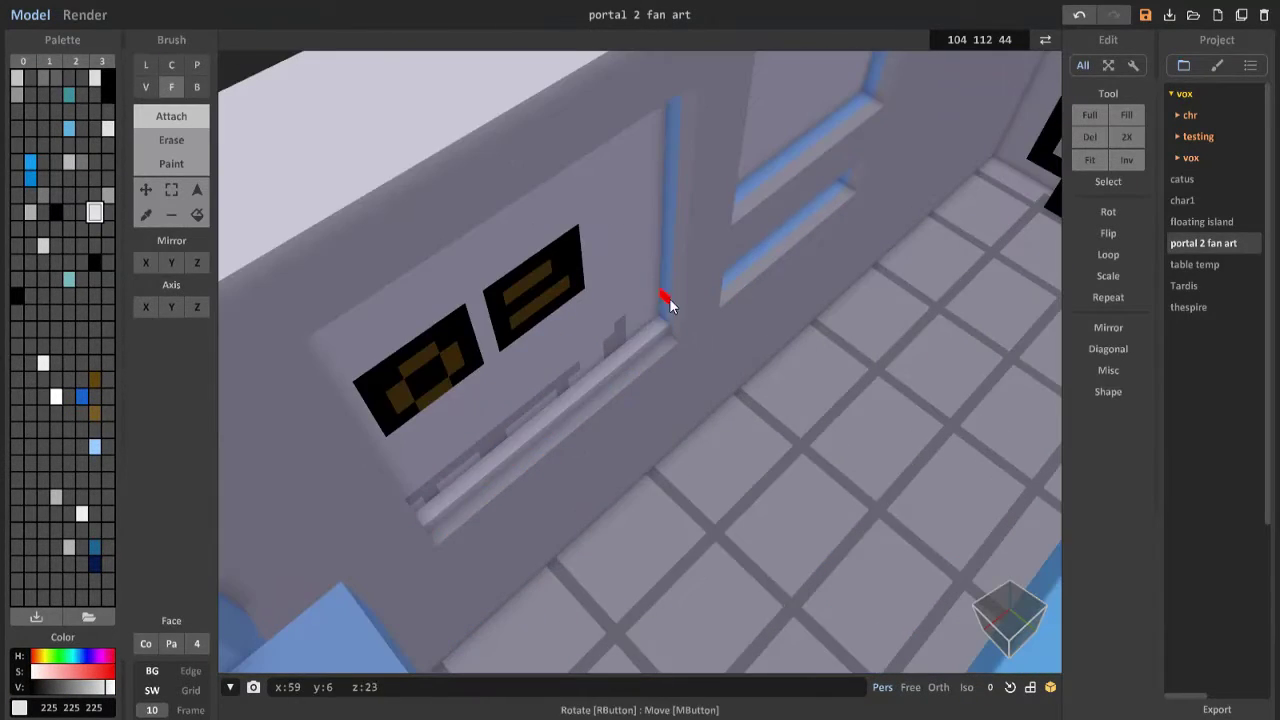
mouse_move(563, 286)
right_down()
mouse_move(443, 271)
mouse_move(196, 163)
right_up()
scroll(488, 262, up, 2)
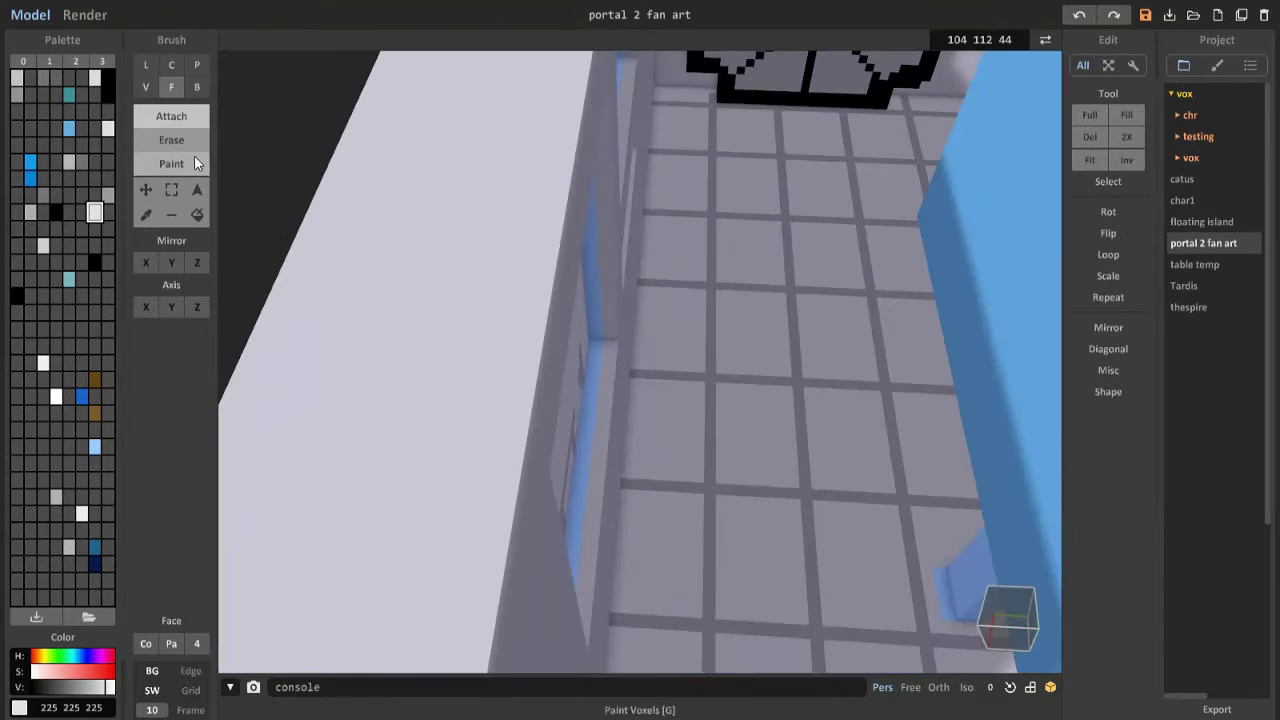
mouse_move(576, 590)
right_down()
mouse_move(611, 243)
mouse_move(537, 194)
mouse_move(580, 280)
mouse_move(180, 115)
right_up()
key(g)
click(180, 115)
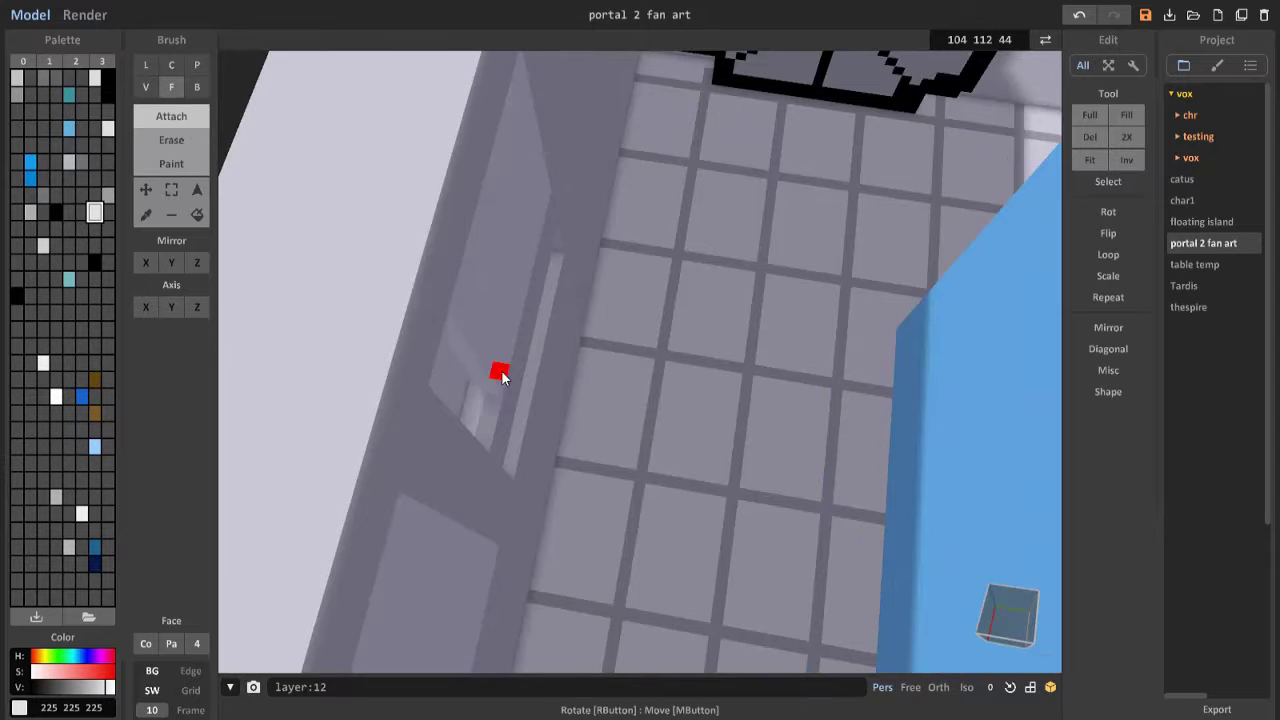
Step: Paint a black border around the front face of the blue wall-mounted device's arm
scroll(821, 430, down, 5)
right_drag(821, 430, 660, 353)
scroll(597, 377, up, 6)
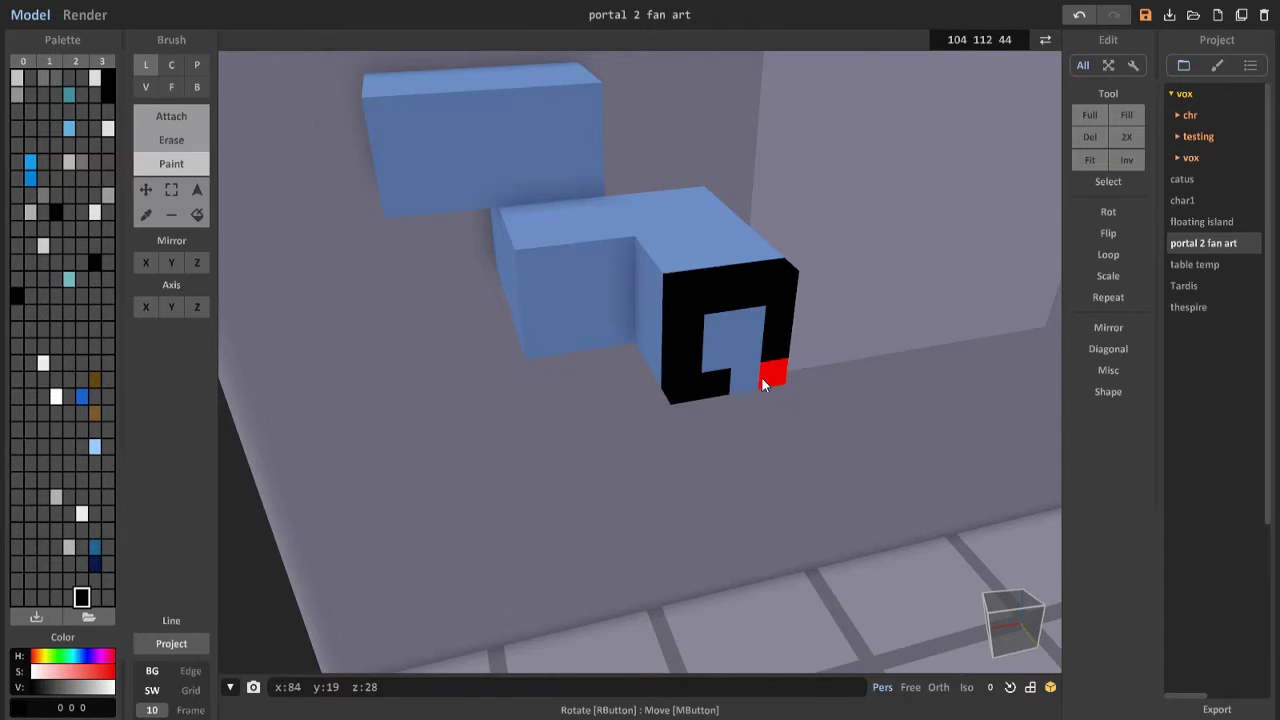
Step: Paint the faces of the device's arm and wall block black and lighten that palette colour to grey (138, 138, 138)
key(f)
mouse_move(761, 377)
right_down()
mouse_move(592, 366)
mouse_move(327, 216)
right_up()
click(592, 366)
click(327, 216)
key(ctrl+z)
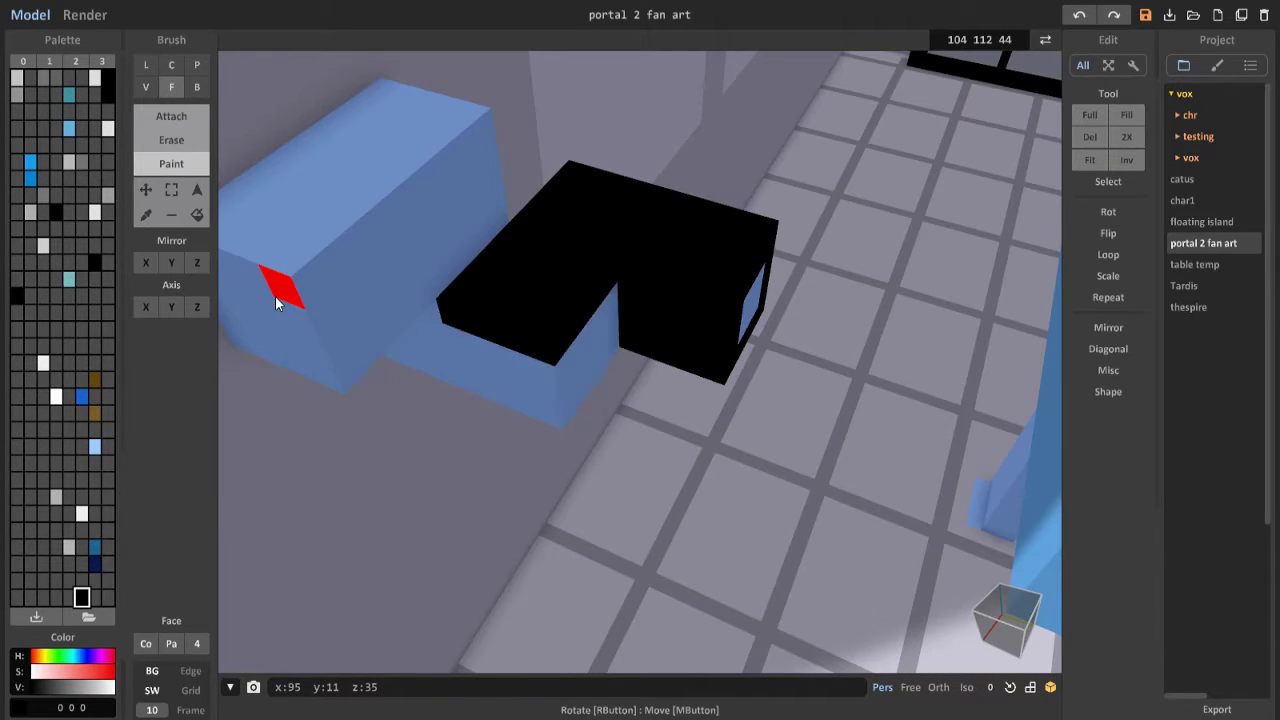
click(275, 296)
right_drag(400, 243, 62, 641)
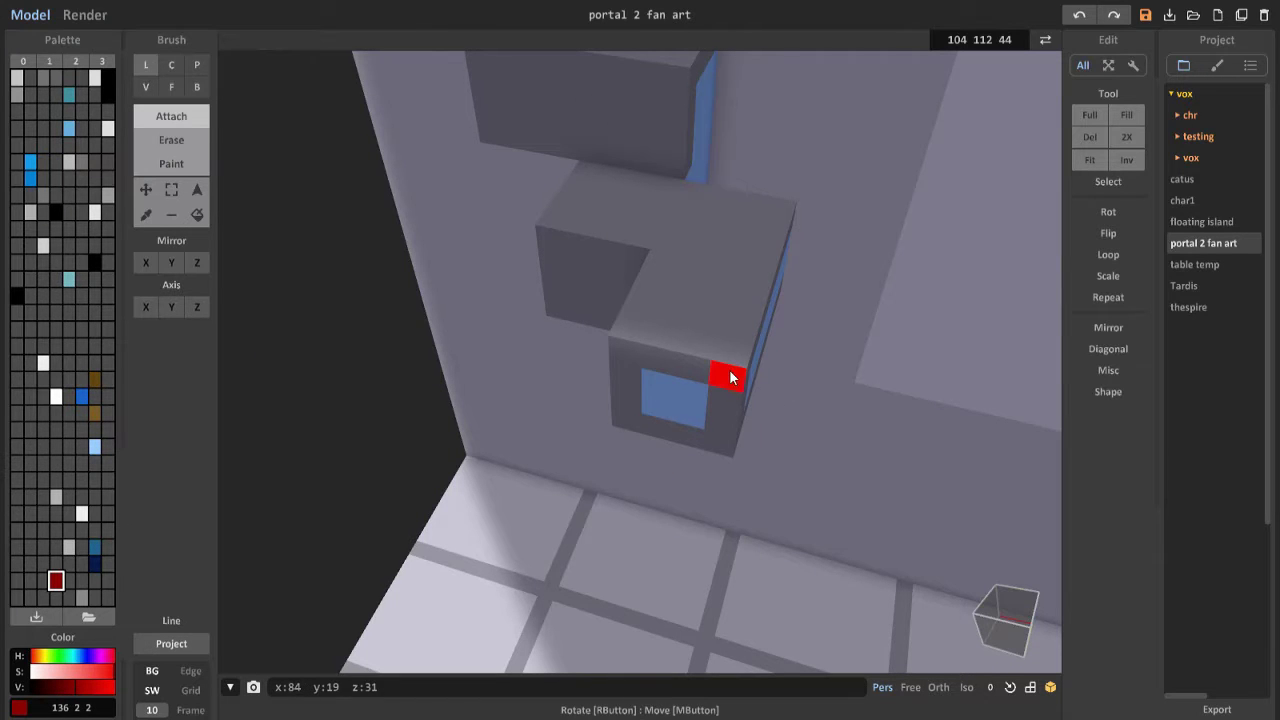
Step: Paint the upper front corner voxel of the device's arm red (223, 17, 17)
right_drag(731, 378, 600, 450)
click(82, 678)
right_drag(446, 195, 651, 423)
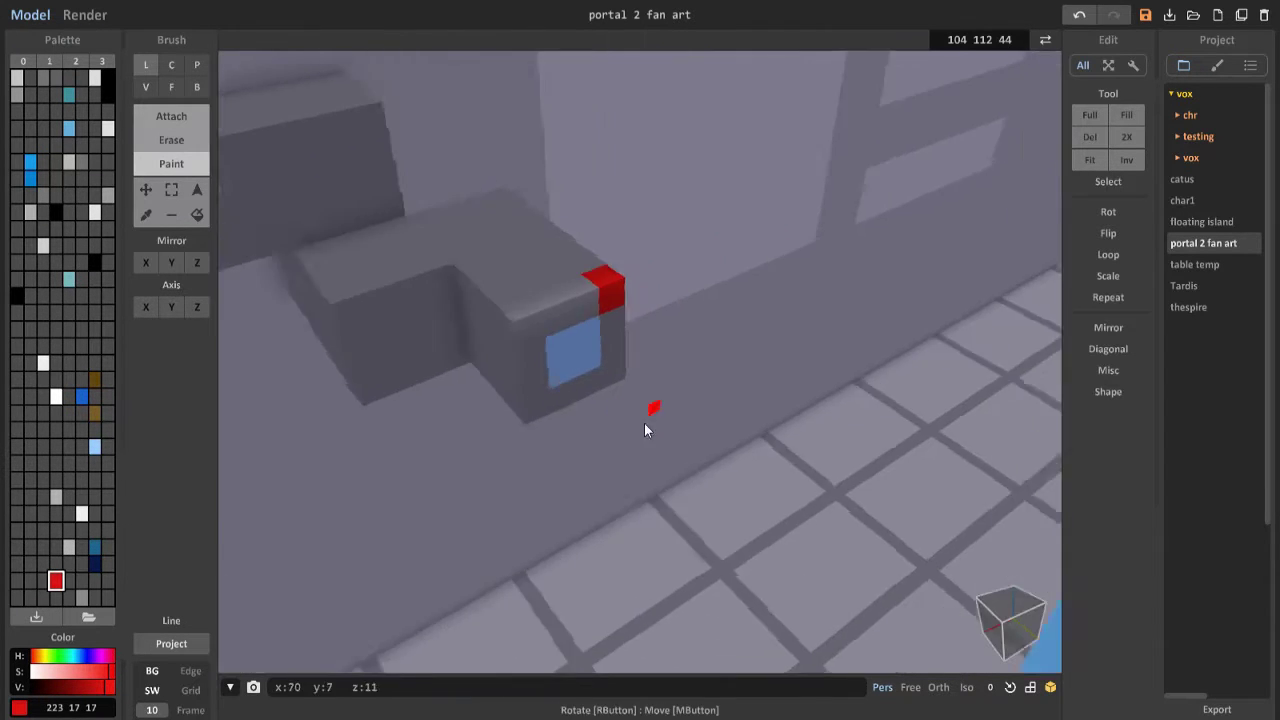
click(640, 345)
mouse_move(640, 357)
right_down()
mouse_move(758, 390)
mouse_move(634, 414)
mouse_move(720, 309)
mouse_move(823, 314)
mouse_move(549, 345)
right_up()
Step: Erase the corners of the device's wall block in steps and paint its remaining blue faces grey (138, 138, 138)
right_drag(847, 365, 689, 352)
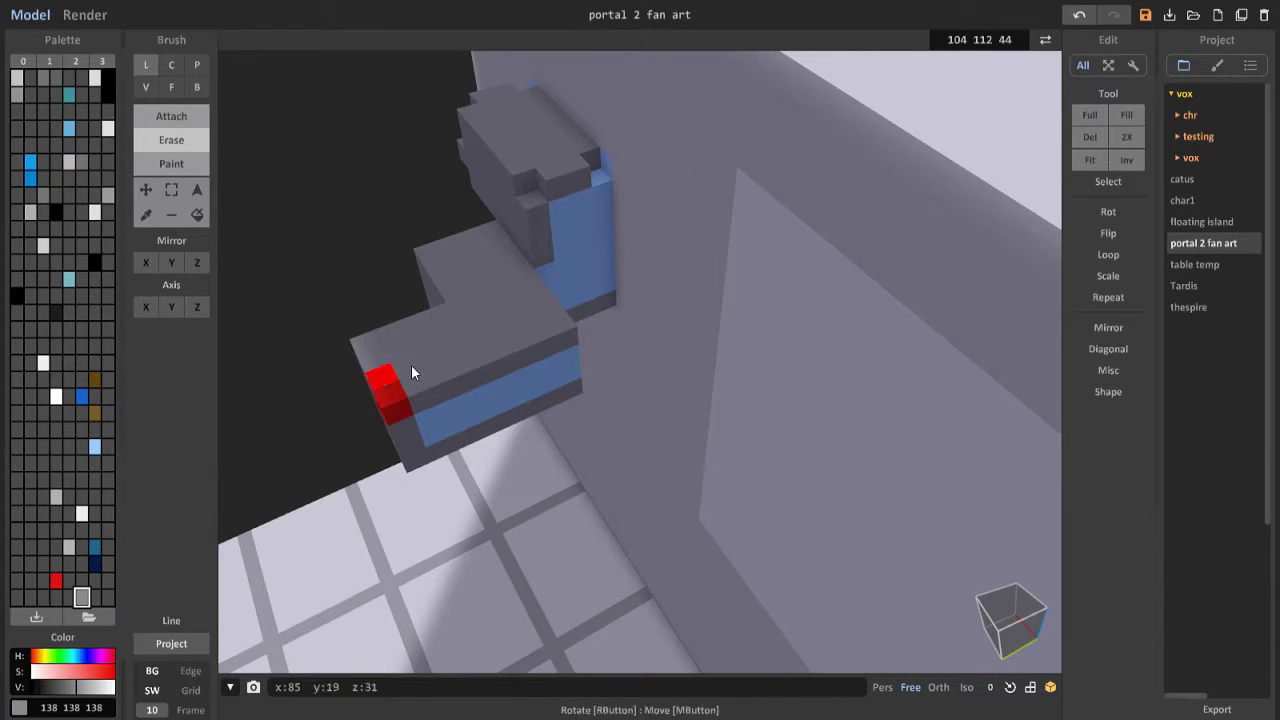
right_drag(598, 172, 680, 491)
scroll(680, 491, down, 5)
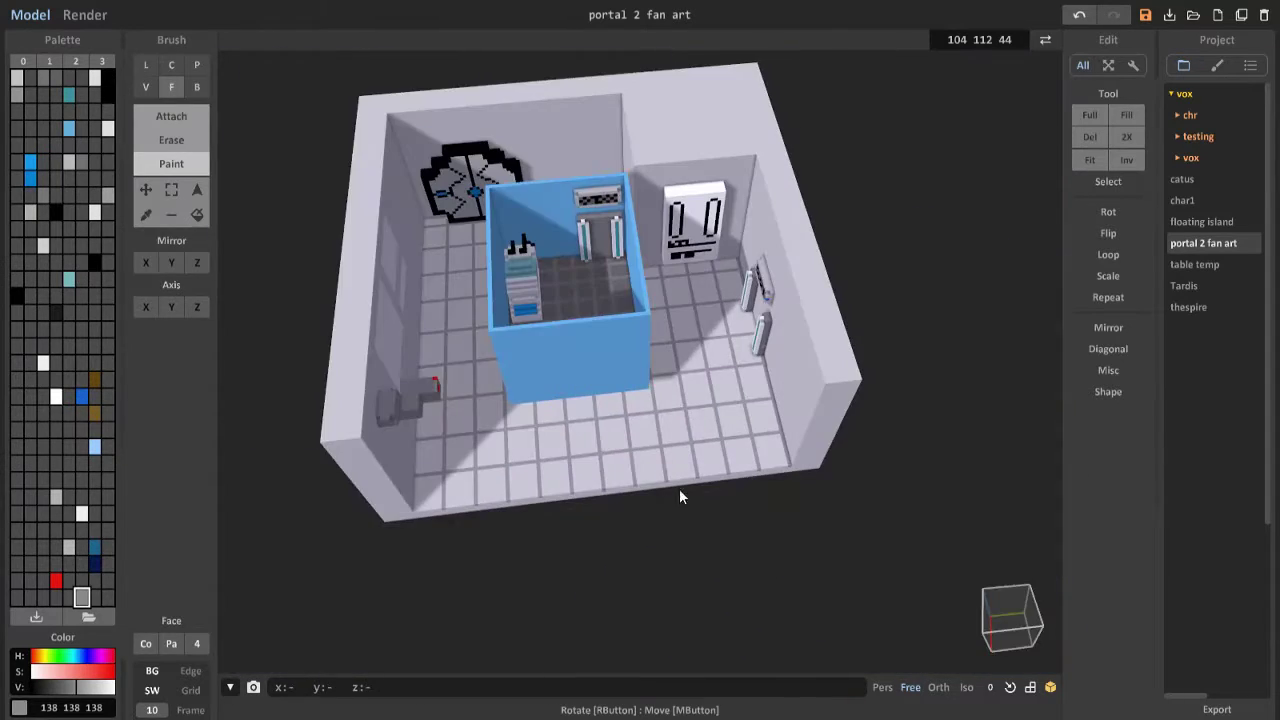
Step: Attach an orange (228, 155, 27) oval frame of voxels to the grey panel between the two posts inside the blue box
scroll(698, 240, up, 5)
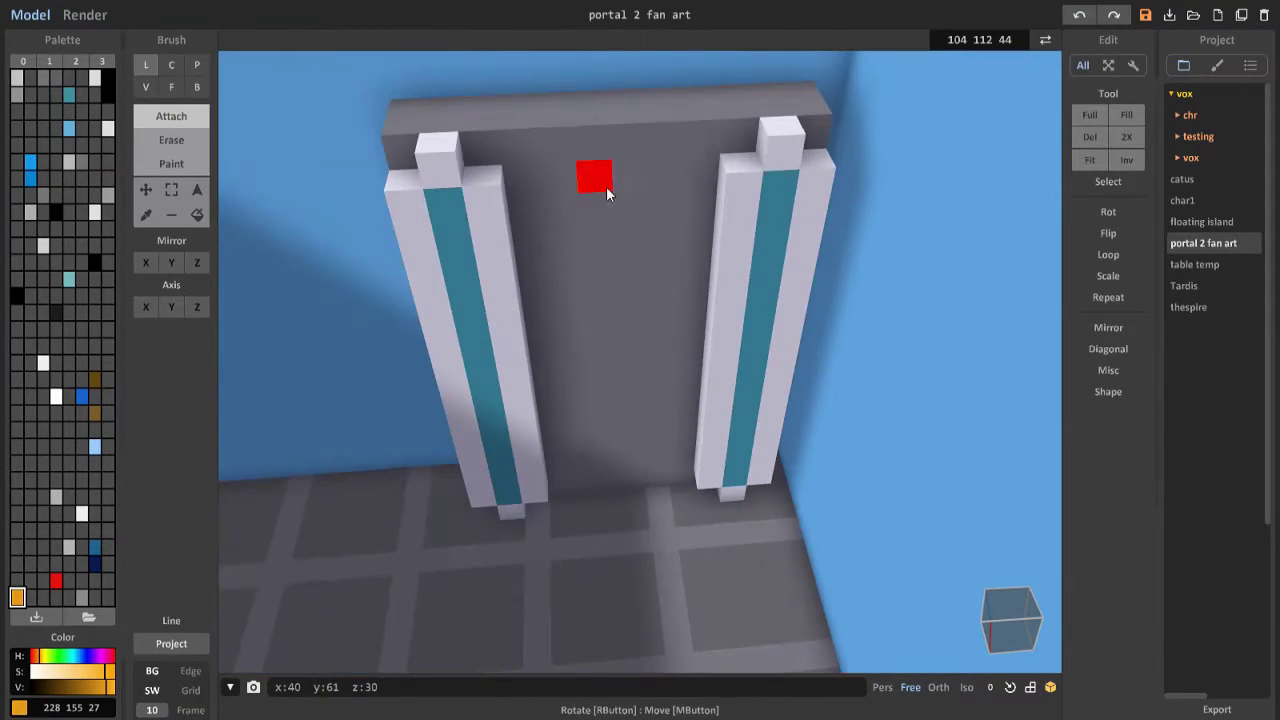
drag(674, 206, 535, 212)
key(ctrl+z)
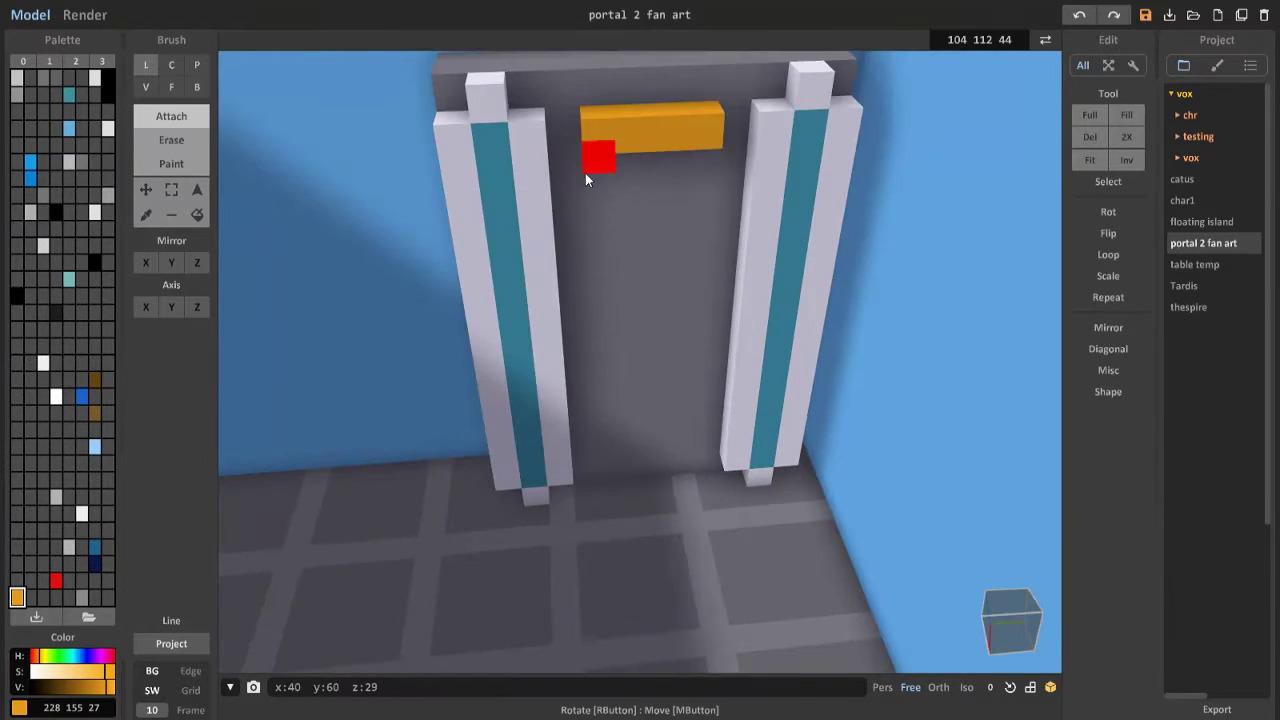
drag(594, 184, 600, 553)
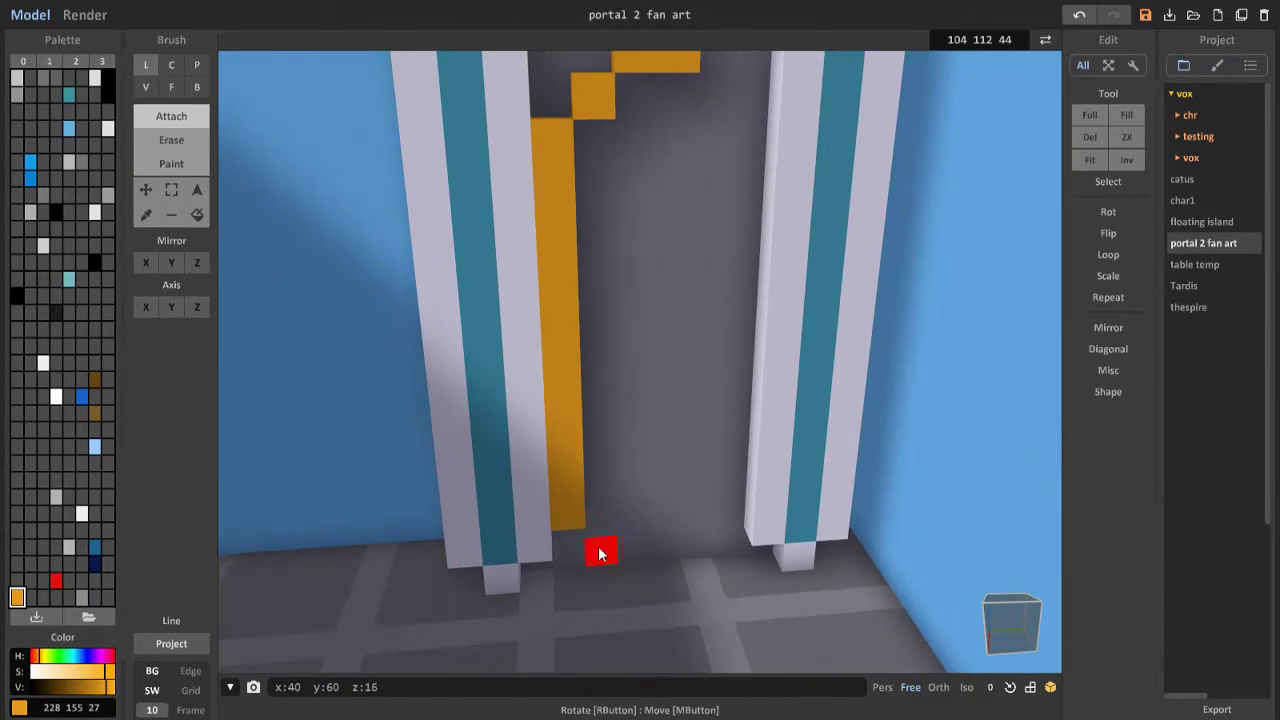
drag(695, 545, 649, 465)
key(ctrl+z)
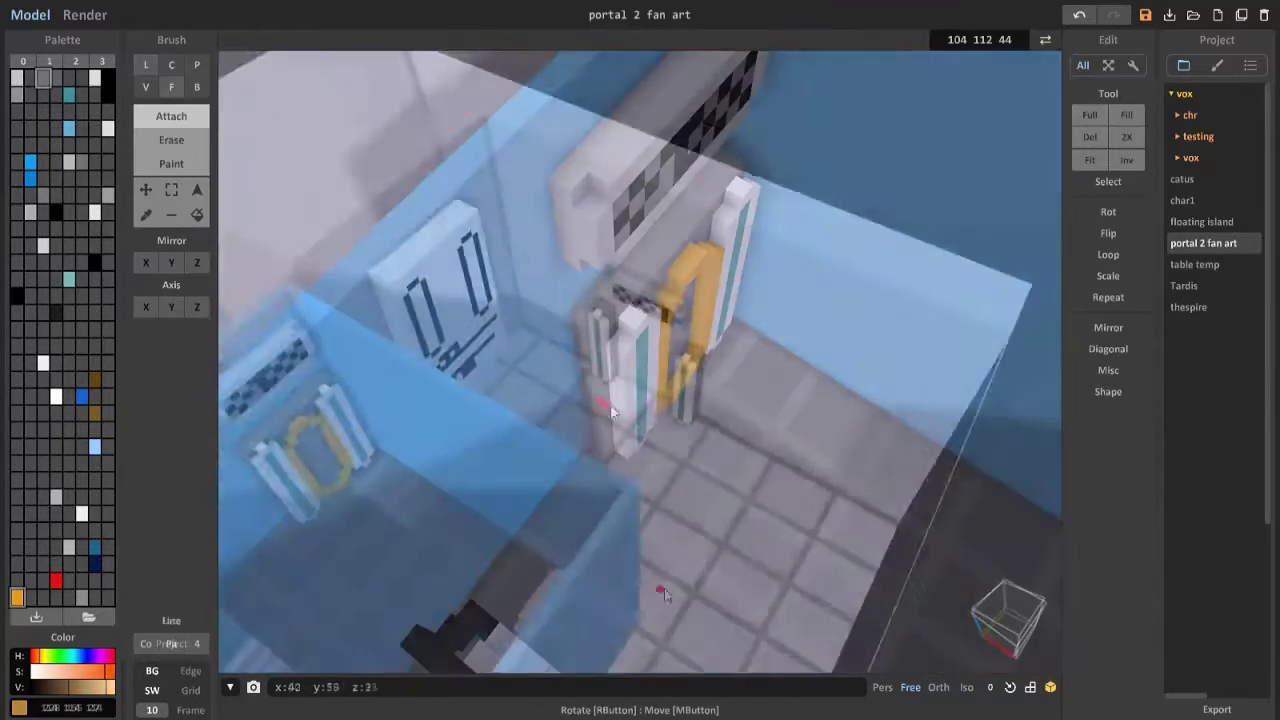
Step: Erase the orange frame and both posts from the grey panel inside the blue box
right_drag(611, 412, 721, 424)
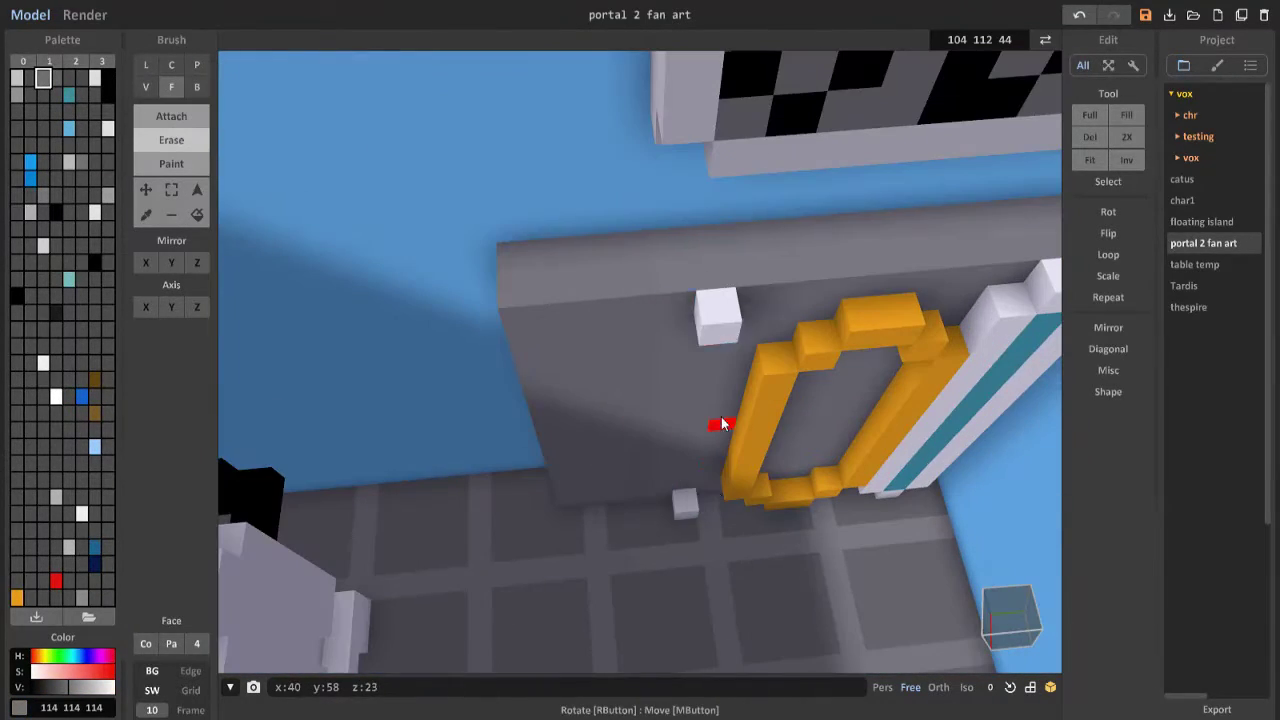
key(ctrl+z)
mouse_move(610, 373)
right_down()
mouse_move(743, 371)
mouse_move(630, 268)
mouse_move(718, 325)
mouse_move(571, 220)
mouse_move(86, 136)
right_up()
key(e)
click(718, 325)
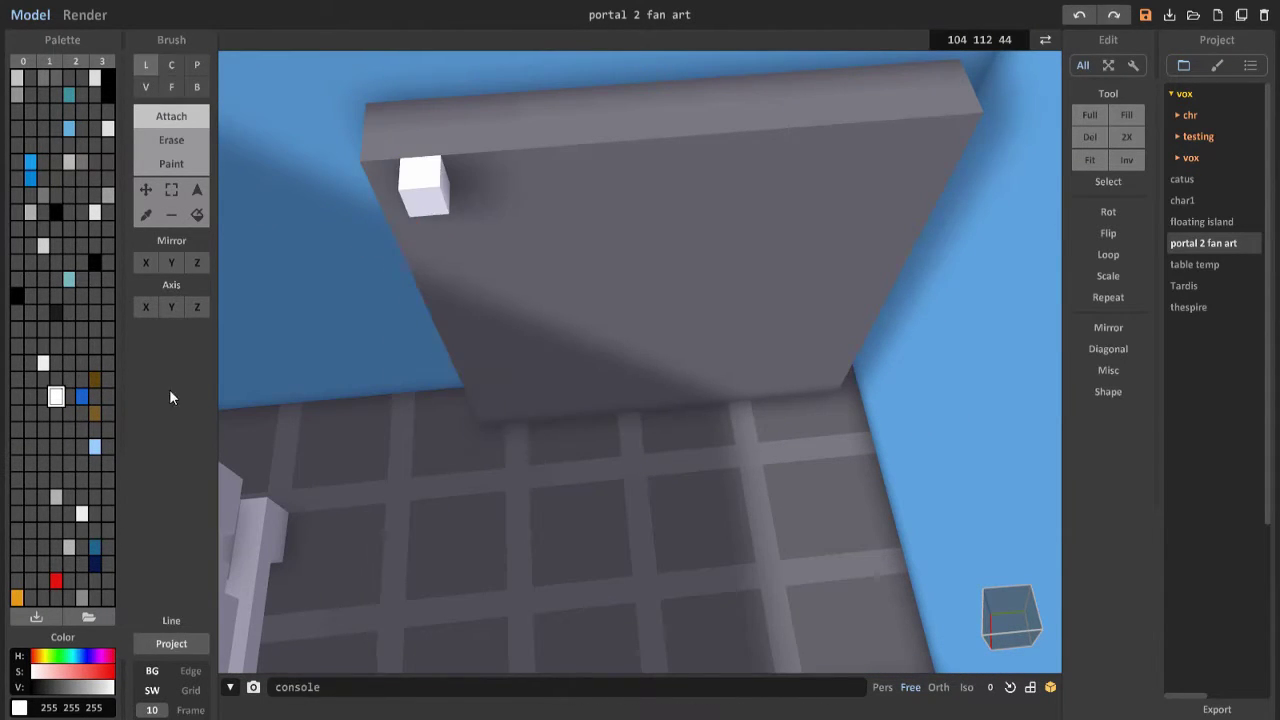
Step: Build two narrow pale (228, 226, 243) post outlines at the outer edges of the grey panel
click(82, 346)
right_drag(300, 330, 655, 328)
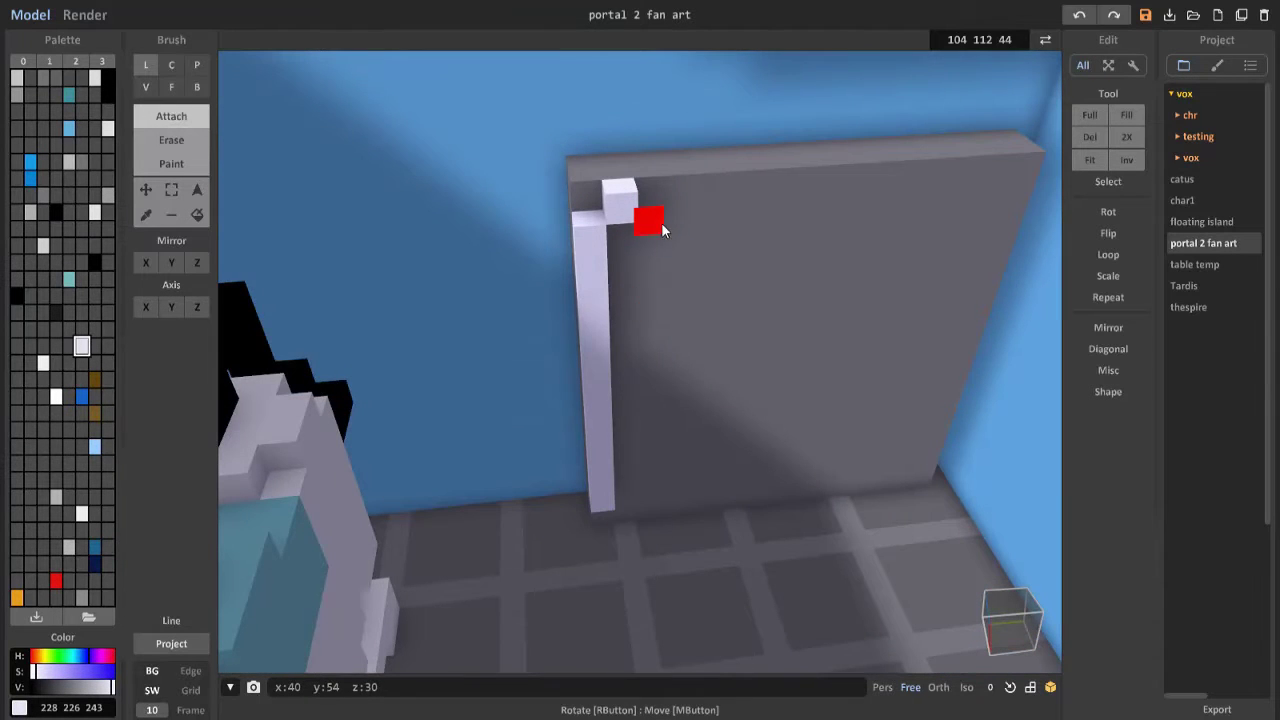
right_drag(626, 515, 560, 243)
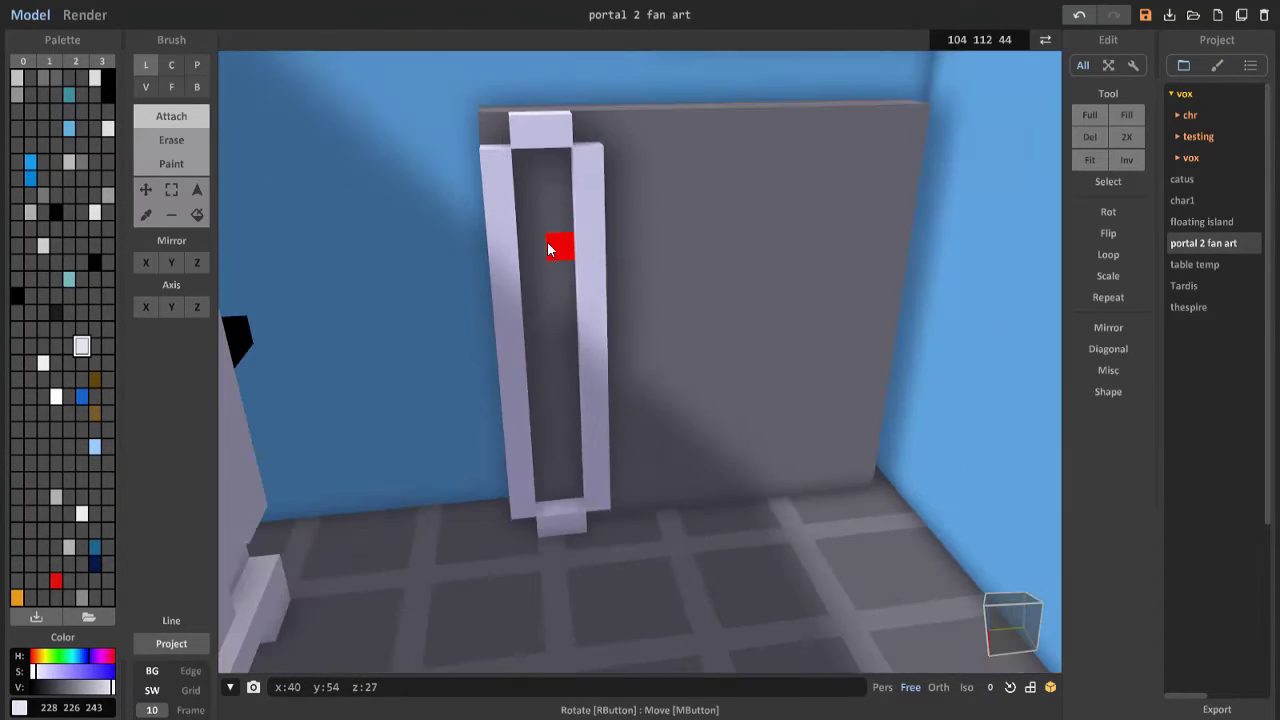
key(ctrl+z)
key(ctrl+y)
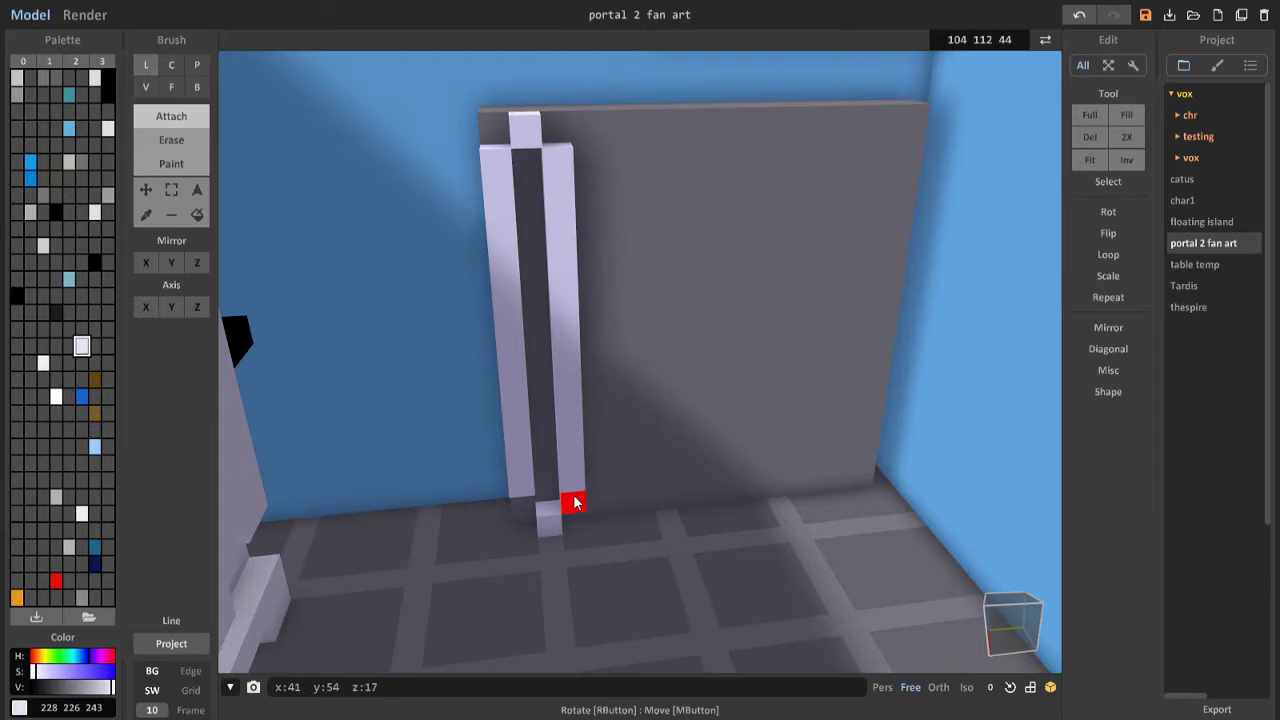
right_drag(571, 500, 783, 152)
key(ctrl+z)
right_drag(733, 504, 667, 284)
Step: Widen the display above the grey panel with a grey (179, 179, 179) frame and a plain dark grey screen
scroll(569, 342, up, 5)
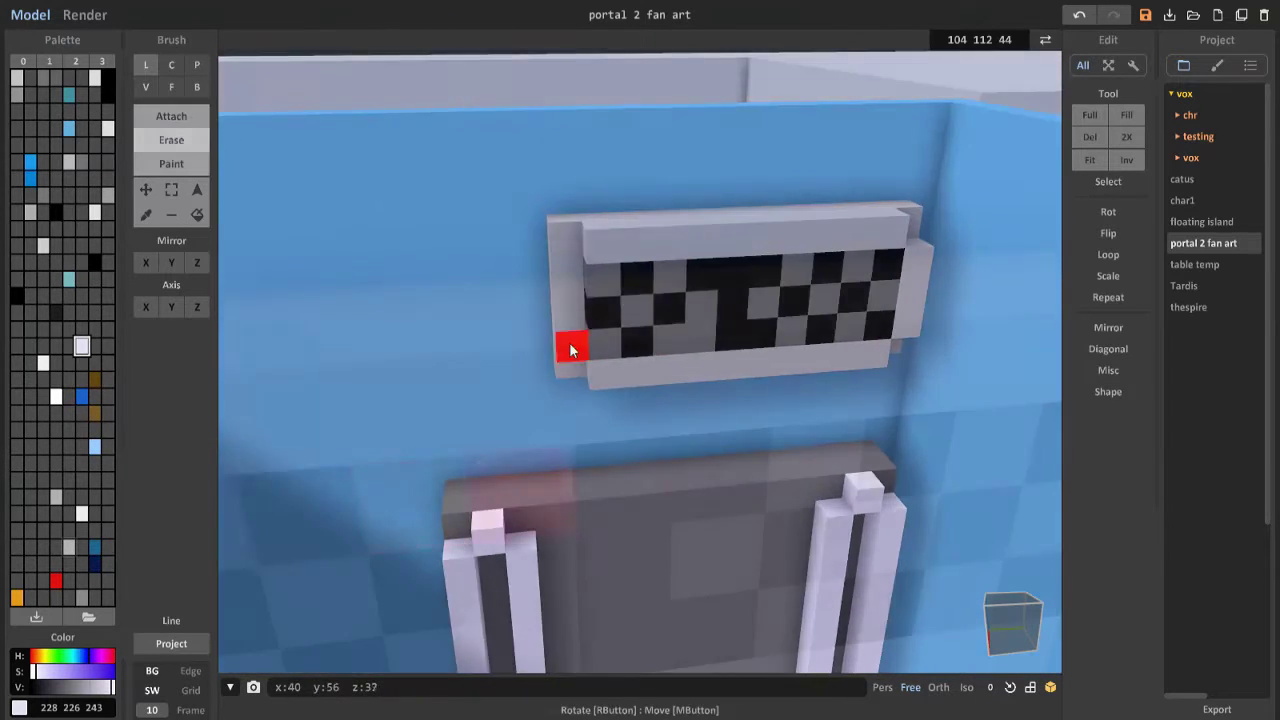
drag(490, 421, 514, 360)
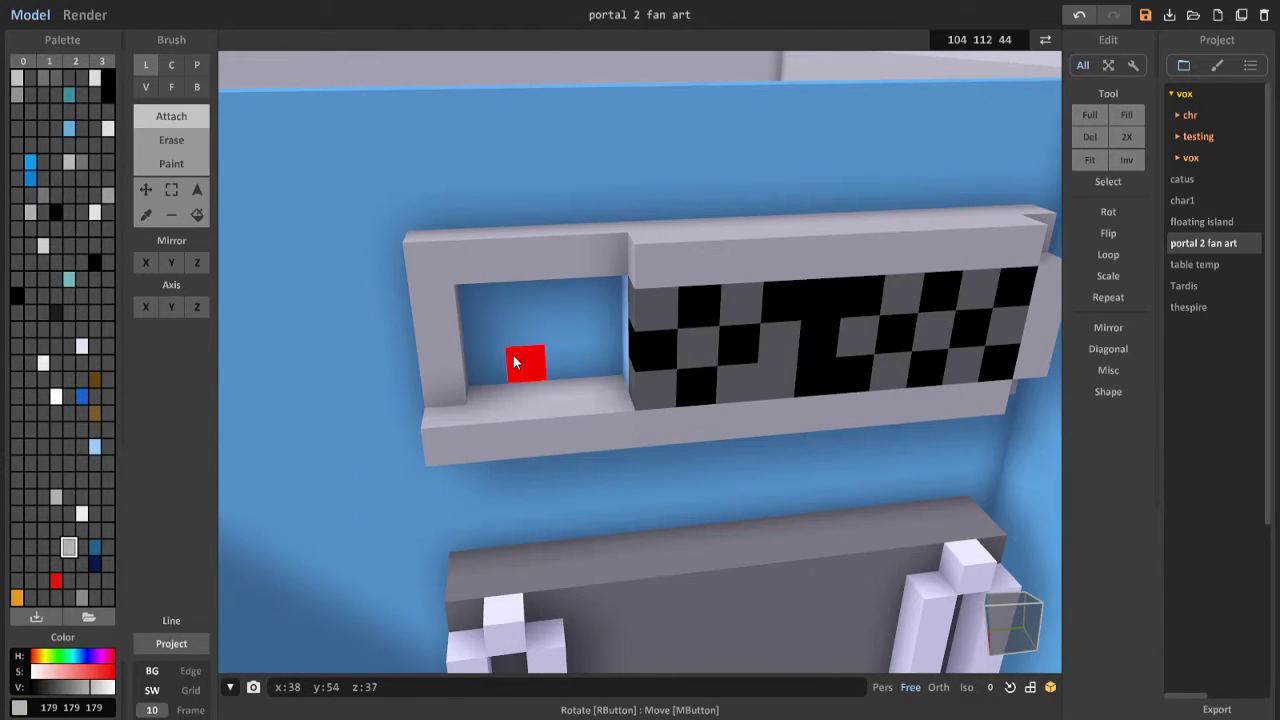
click(171, 140)
mouse_move(600, 380)
right_down()
mouse_move(678, 380)
mouse_move(736, 471)
right_up()
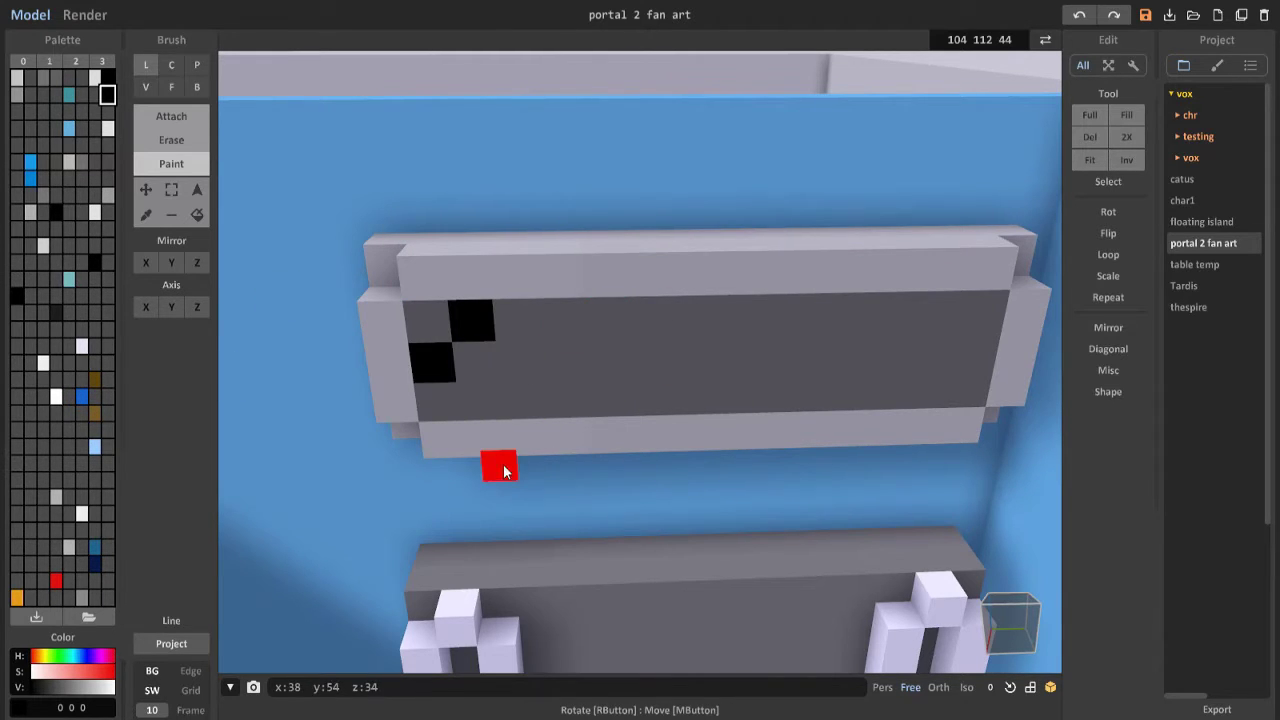
Step: Paint a black pattern of three hollow diamonds and a vertical bar across the widened display
click(486, 401)
right_drag(486, 401, 748, 397)
mouse_move(748, 397)
mouse_down()
mouse_move(647, 336)
mouse_move(648, 418)
mouse_up()
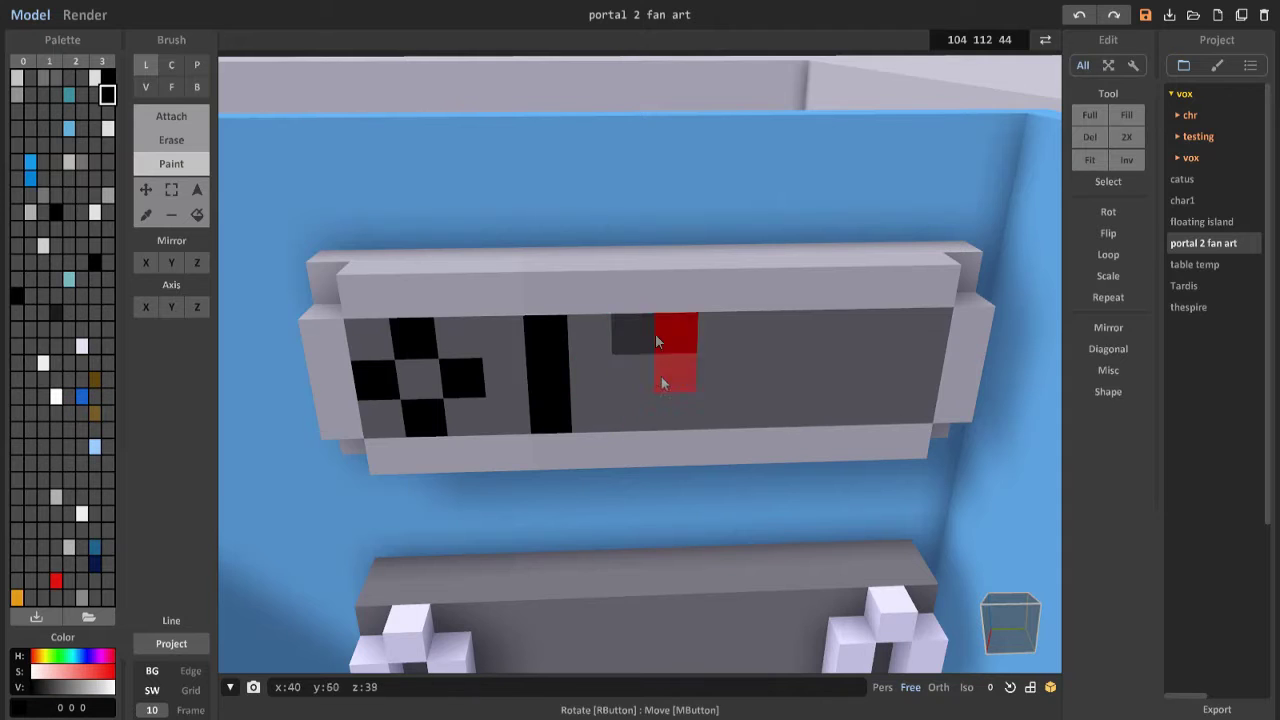
right_drag(638, 373, 709, 384)
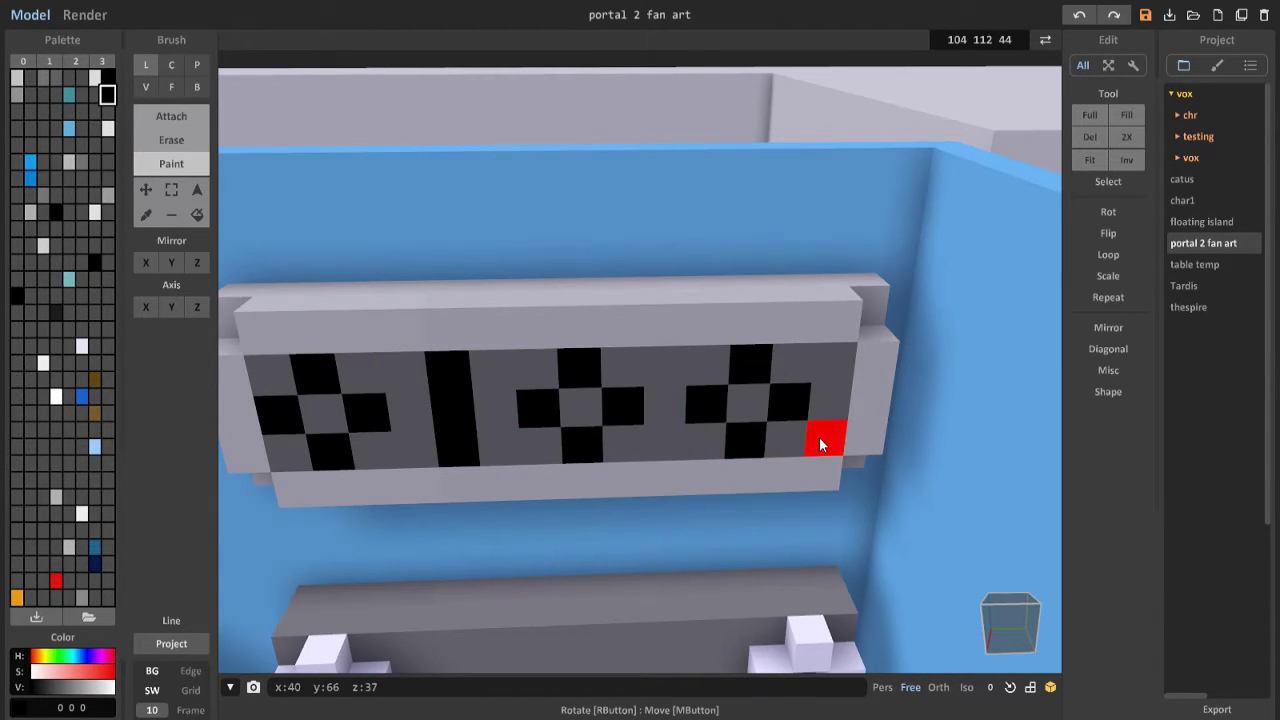
Step: Erase and rebuild the left post on the grey panel and give both posts teal centre strips
mouse_move(820, 445)
right_down()
mouse_move(535, 435)
mouse_move(575, 428)
right_up()
scroll(575, 428, up, 3)
click(186, 137)
click(171, 87)
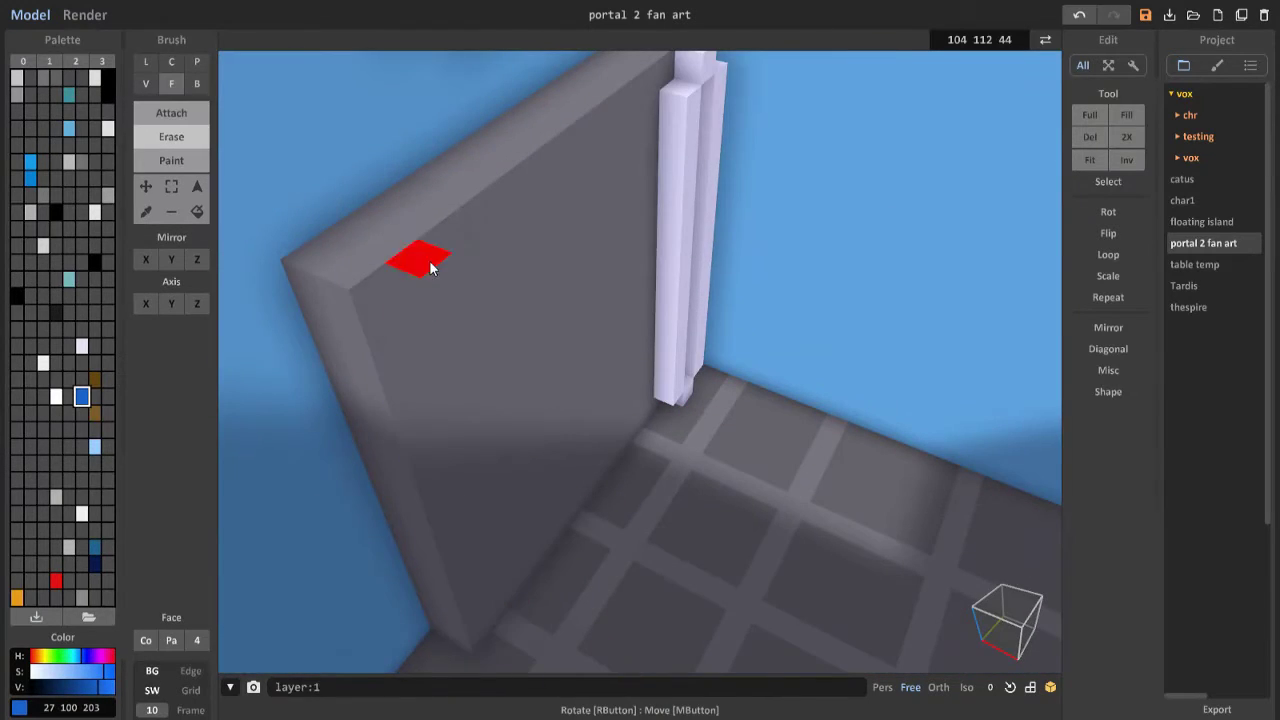
mouse_move(430, 268)
right_down()
mouse_move(625, 318)
mouse_move(519, 334)
right_up()
click(56, 396)
click(171, 112)
mouse_move(171, 112)
right_down()
mouse_move(528, 305)
mouse_move(449, 663)
right_up()
Step: Attach an orange (228, 155, 27) oval portal frame to the grey panel between the rebuilt posts
click(145, 62)
click(17, 597)
click(657, 128)
drag(601, 189, 573, 605)
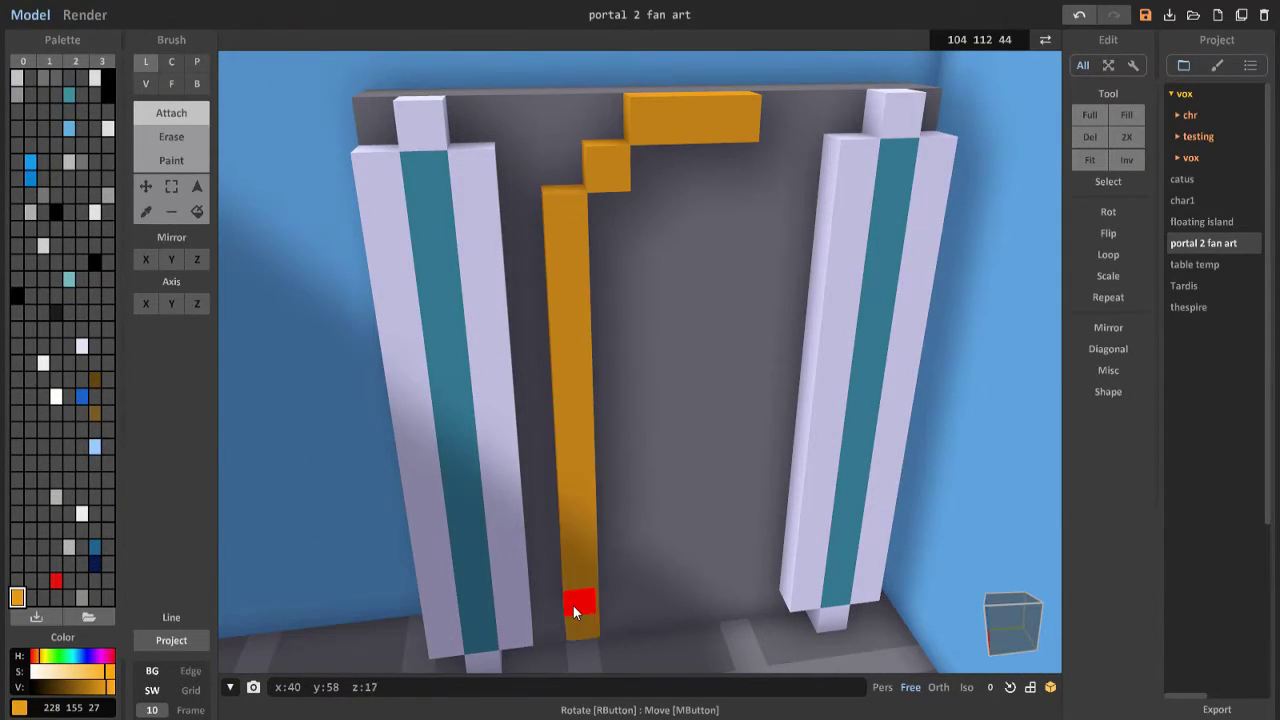
right_drag(573, 605, 636, 82)
drag(636, 82, 567, 548)
right_drag(567, 548, 588, 508)
key(ctrl+z)
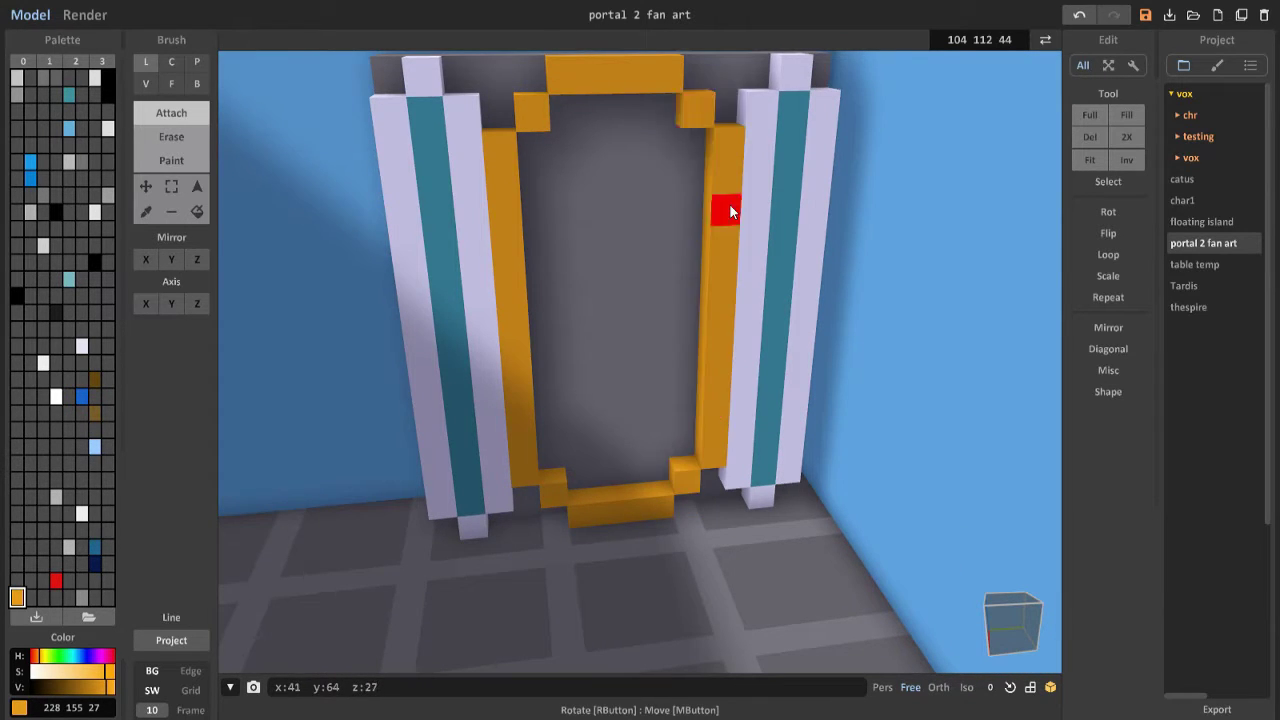
Step: Attach a matching blue (22, 111, 194) oval portal frame between the two posts on the room's outer wall
right_drag(730, 208, 560, 225)
drag(560, 225, 543, 234)
right_drag(543, 234, 645, 307)
drag(645, 307, 645, 560)
right_drag(645, 560, 528, 112)
key(ctrl+z)
drag(528, 112, 549, 437)
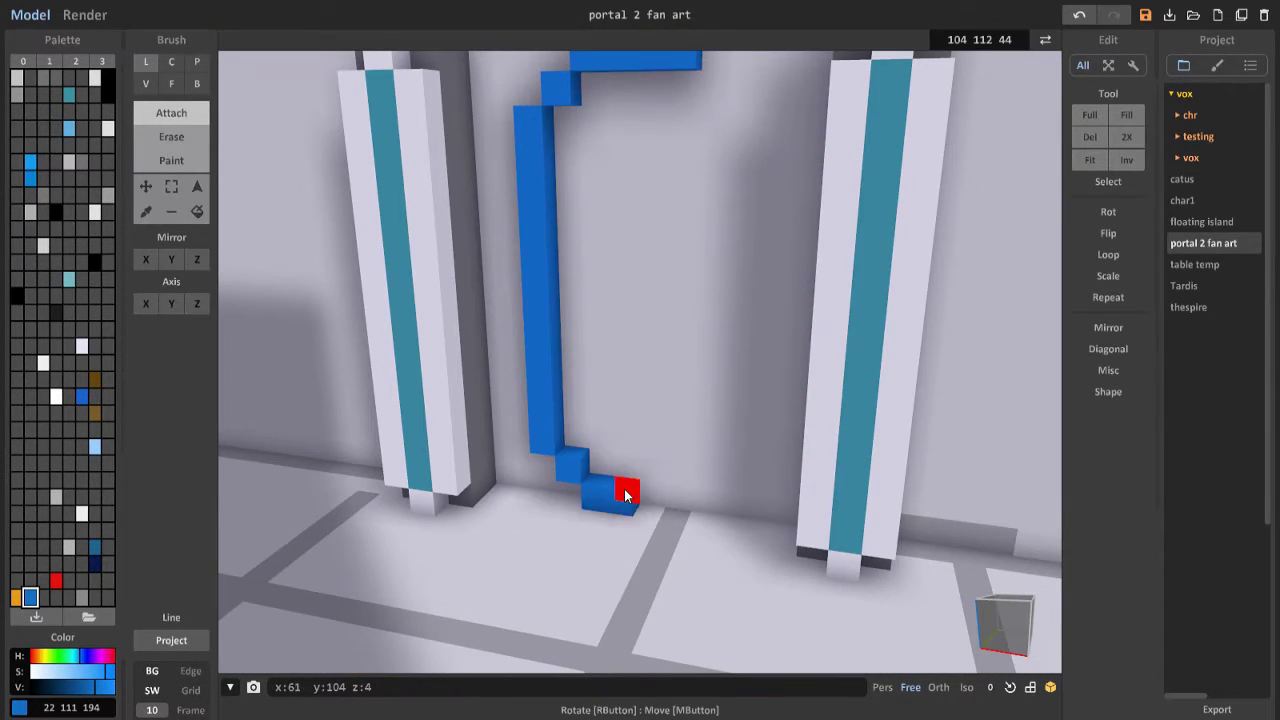
right_drag(625, 495, 677, 190)
drag(677, 190, 766, 474)
mouse_move(766, 474)
right_down()
mouse_move(623, 320)
mouse_move(569, 472)
mouse_move(686, 414)
right_up()
Step: Erase the right post beside the blue frame and fill the area inside and behind the frame with grey (114, 114, 114)
key(e)
key(f)
mouse_move(671, 366)
right_down()
mouse_move(686, 447)
mouse_move(584, 304)
mouse_move(757, 220)
mouse_move(640, 300)
right_up()
click(584, 304)
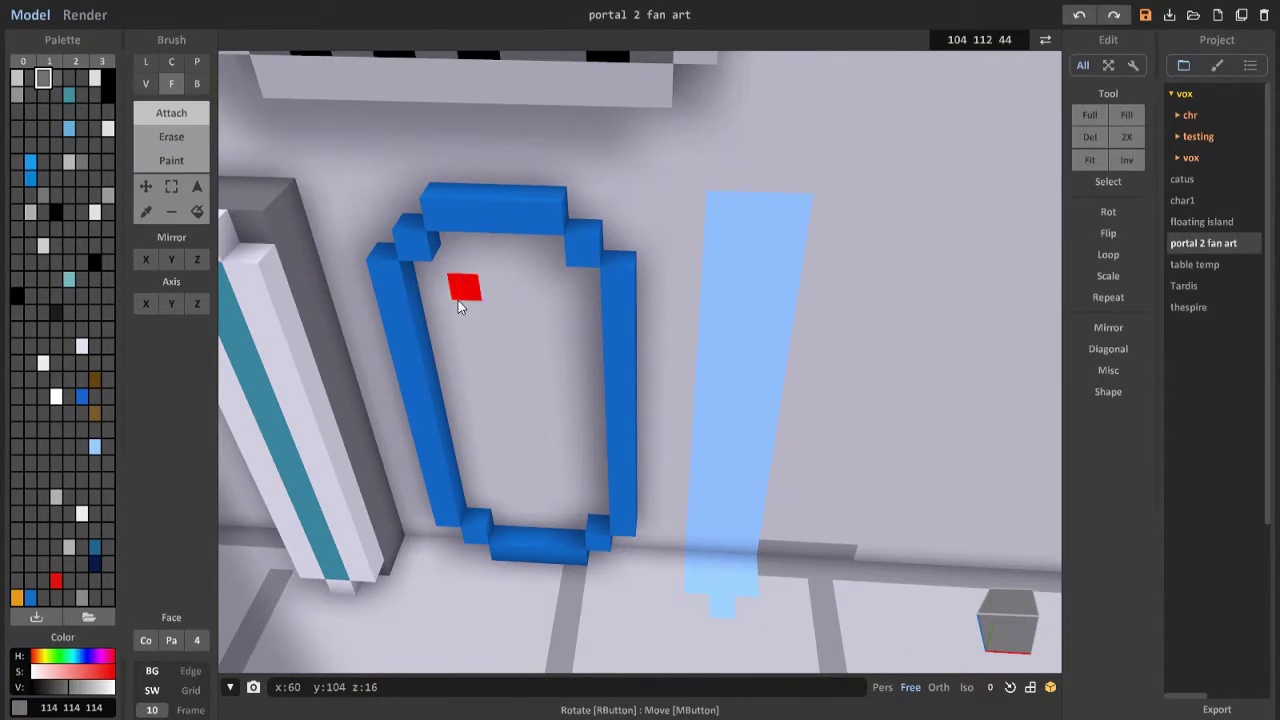
click(655, 207)
right_drag(655, 207, 562, 253)
drag(562, 248, 608, 589)
click(779, 343)
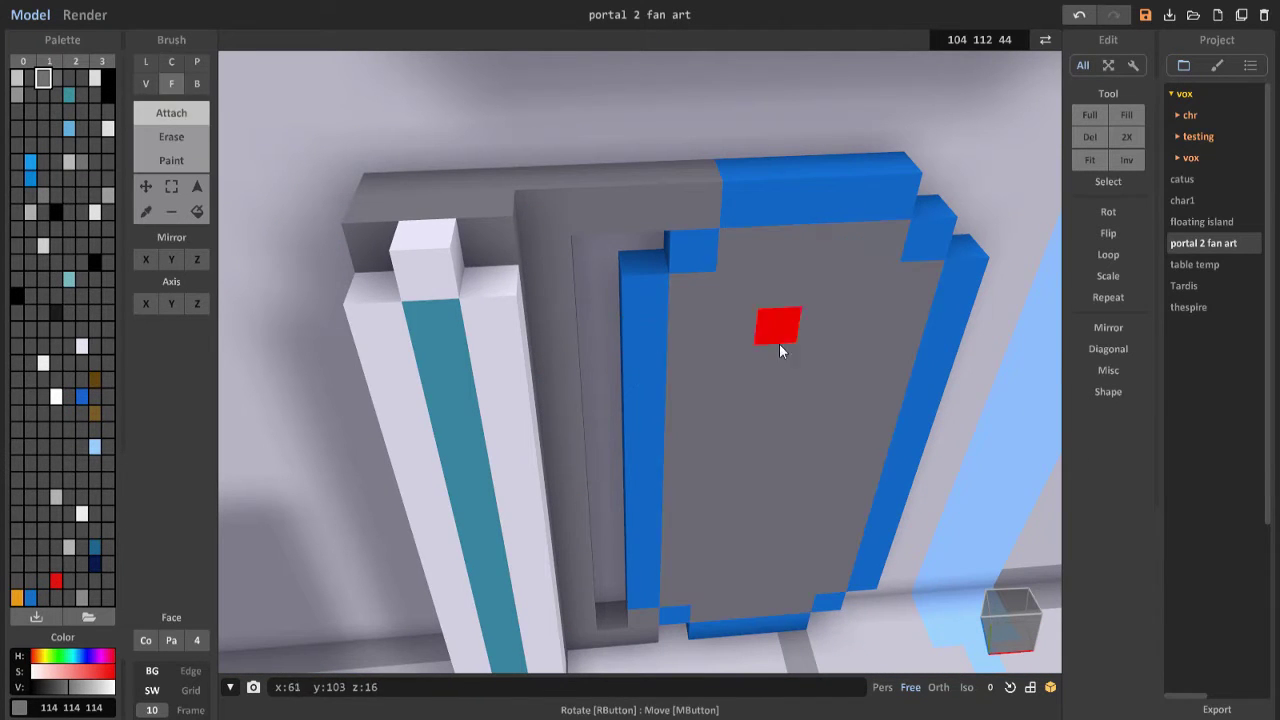
Step: Undo the excess grey layer and thicken the blue portal frame so it protrudes from the grey panel
key(ctrl+z)
click(171, 84)
click(777, 293)
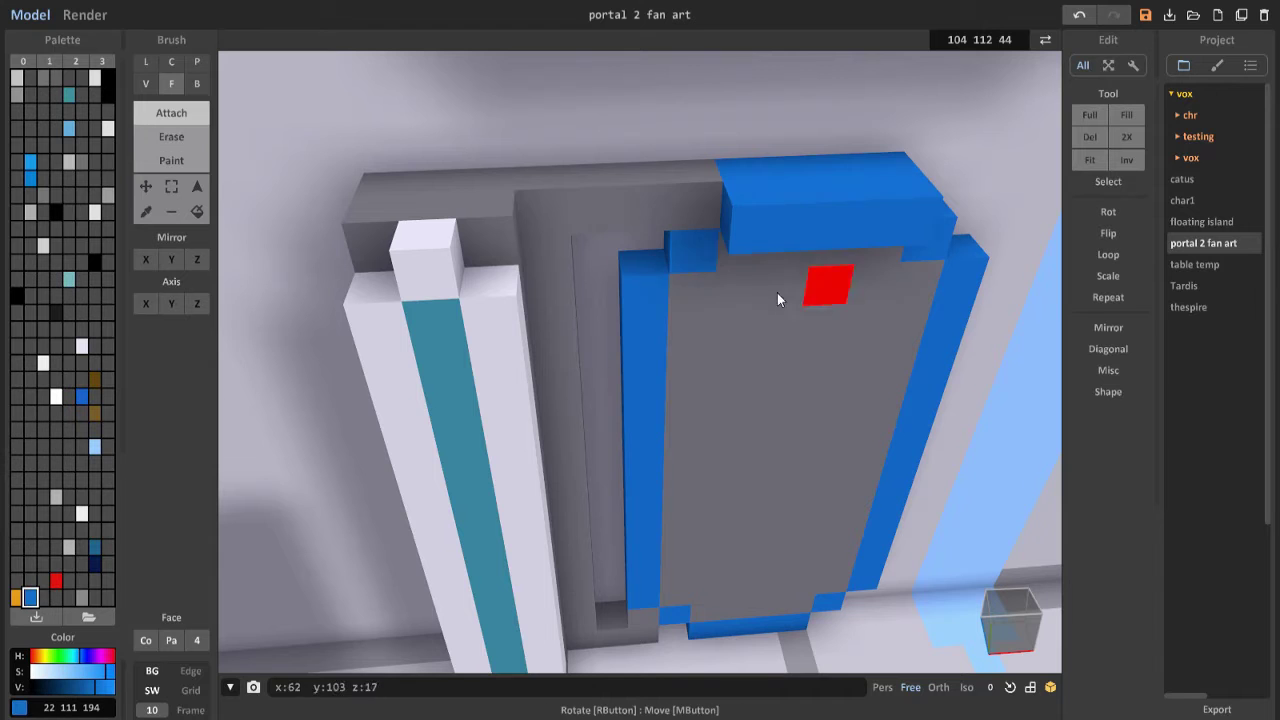
key(ctrl+z)
mouse_move(640, 300)
right_down()
mouse_move(607, 126)
mouse_move(352, 319)
mouse_move(617, 385)
mouse_move(486, 263)
mouse_move(586, 291)
mouse_move(560, 300)
right_up()
scroll(486, 263, up, 5)
alt+click(508, 293)
Step: Build a new light grey (225, 225, 225) post with a teal centre strip right beside the blue portal frame
click(95, 212)
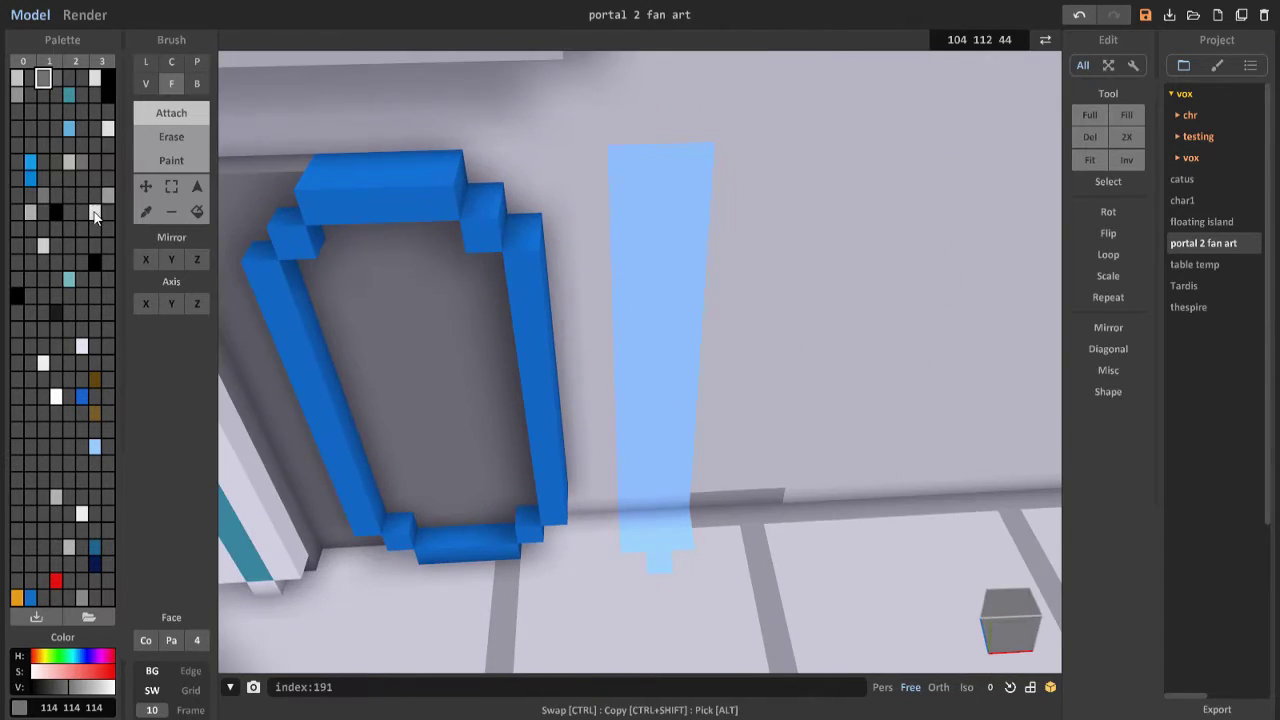
mouse_move(480, 330)
right_down()
mouse_move(491, 315)
mouse_move(440, 321)
mouse_move(640, 563)
right_up()
key(l)
scroll(650, 570, up, 2)
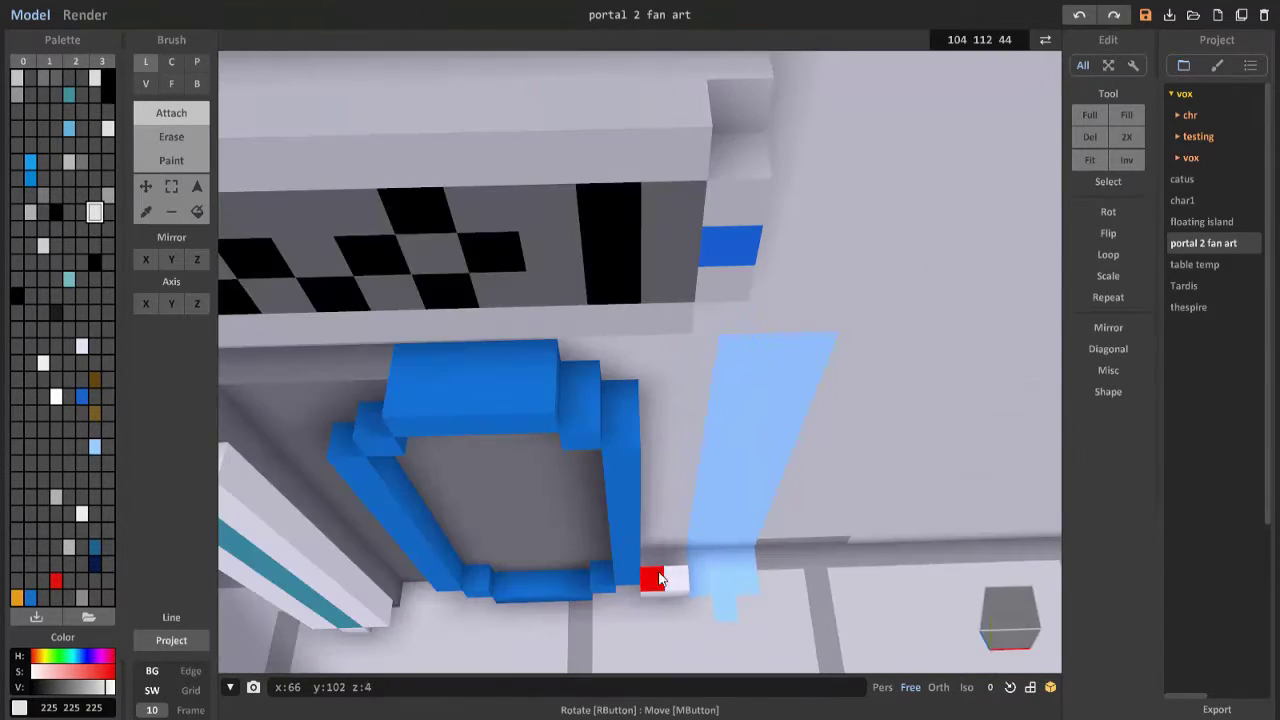
right_drag(660, 517, 540, 430)
click(69, 95)
mouse_move(326, 556)
right_down()
mouse_move(634, 494)
mouse_move(337, 434)
right_up()
mouse_move(337, 434)
ctrl+mouse_down()
mouse_move(286, 357)
mouse_move(354, 361)
ctrl+mouse_up()
mouse_move(354, 361)
right_down()
mouse_move(633, 142)
mouse_move(572, 334)
mouse_move(657, 386)
mouse_move(208, 86)
mouse_move(529, 329)
right_up()
Step: Add dark grey (97, 97, 97) backing voxels between the new post and the outer wall
alt+click(633, 142)
key(l)
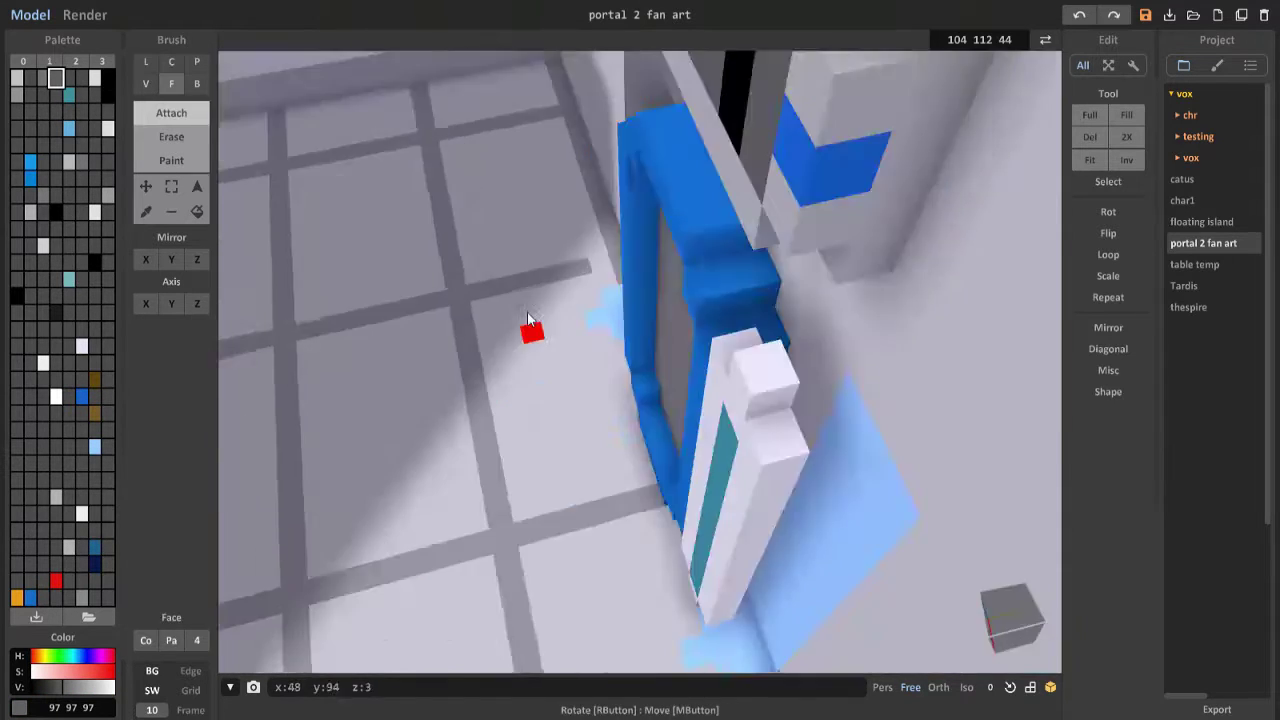
right_drag(159, 62, 589, 331)
key(ctrl+z)
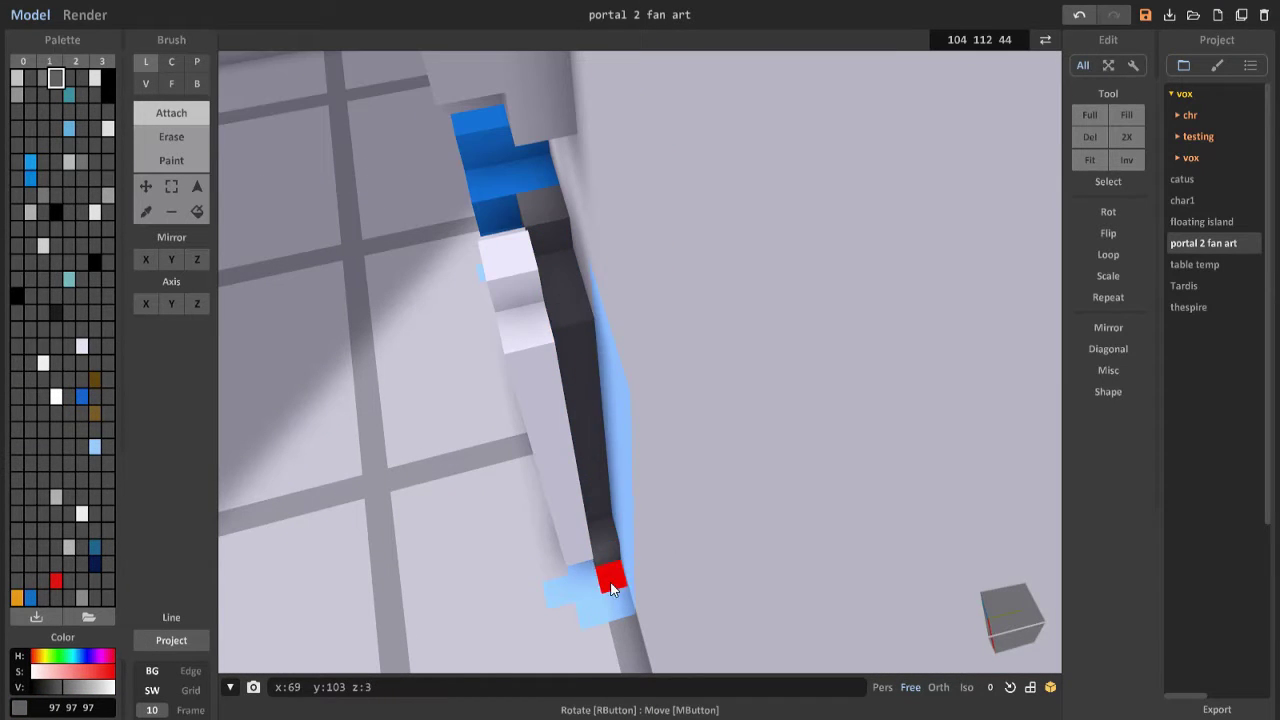
mouse_move(611, 588)
right_down()
mouse_move(737, 400)
mouse_move(645, 296)
right_up()
key(shift)
mouse_move(800, 367)
right_down()
mouse_move(618, 305)
mouse_move(755, 310)
mouse_move(632, 615)
mouse_move(473, 345)
mouse_move(673, 403)
mouse_move(755, 292)
mouse_move(548, 350)
mouse_move(690, 395)
mouse_move(520, 330)
right_up()
key(ctrl+z)
key(ctrl+y)
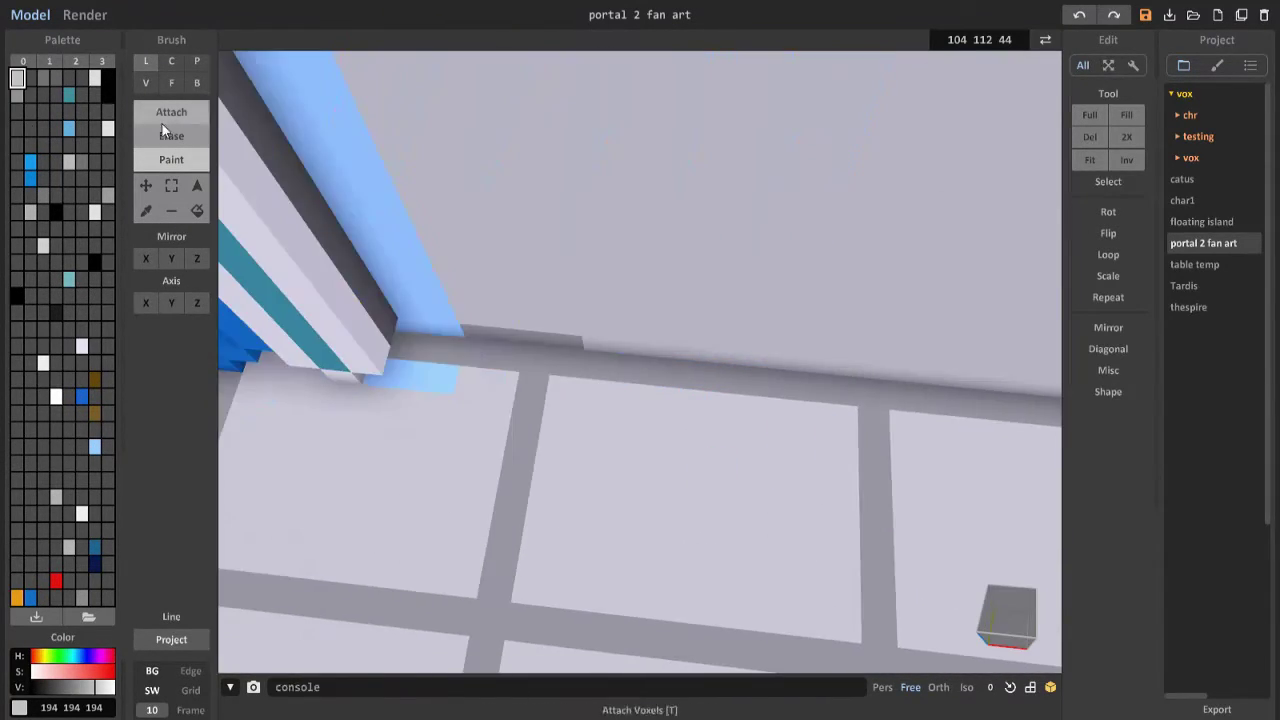
Step: Repaint the light blue patches beside the blue portal light grey (194, 194, 194) and the blue box's legs dark grey (66, 66, 66)
click(171, 82)
mouse_move(620, 420)
right_down()
mouse_move(745, 393)
mouse_move(600, 330)
mouse_move(676, 385)
mouse_move(750, 150)
mouse_move(724, 372)
mouse_move(884, 453)
mouse_move(720, 430)
right_up()
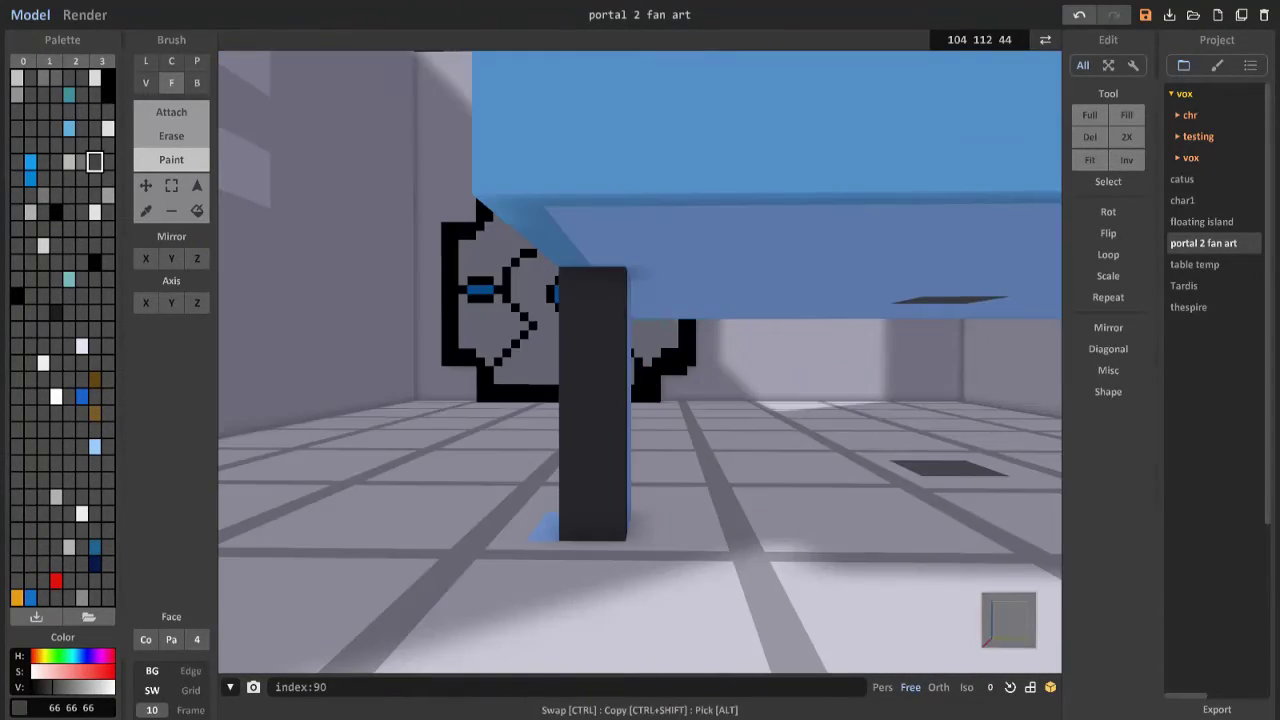
right_drag(648, 382, 225, 203)
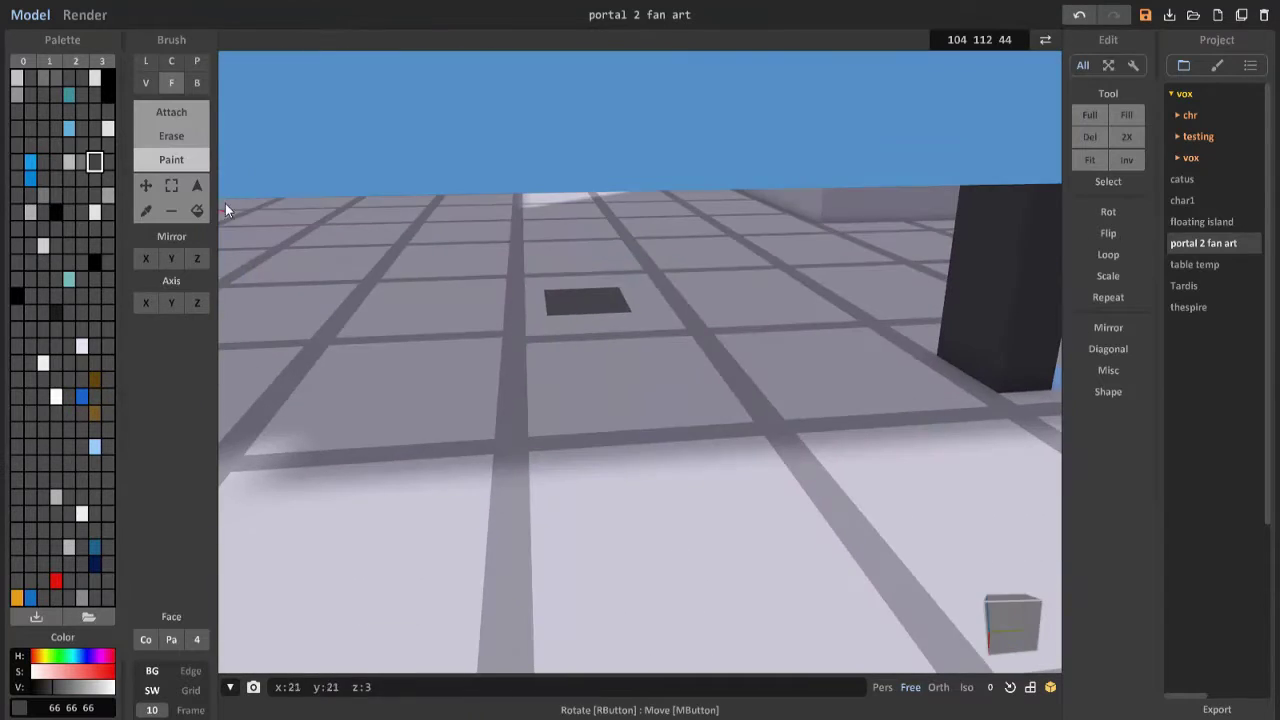
mouse_move(587, 264)
right_down()
mouse_move(593, 130)
mouse_move(686, 349)
mouse_move(731, 232)
mouse_move(723, 437)
mouse_move(714, 283)
mouse_move(549, 251)
mouse_move(459, 465)
mouse_move(491, 363)
mouse_move(591, 446)
mouse_move(634, 457)
mouse_move(575, 318)
right_up()
Step: Erase the thin light blue leg beneath the corner of the blue box
key(ctrl)
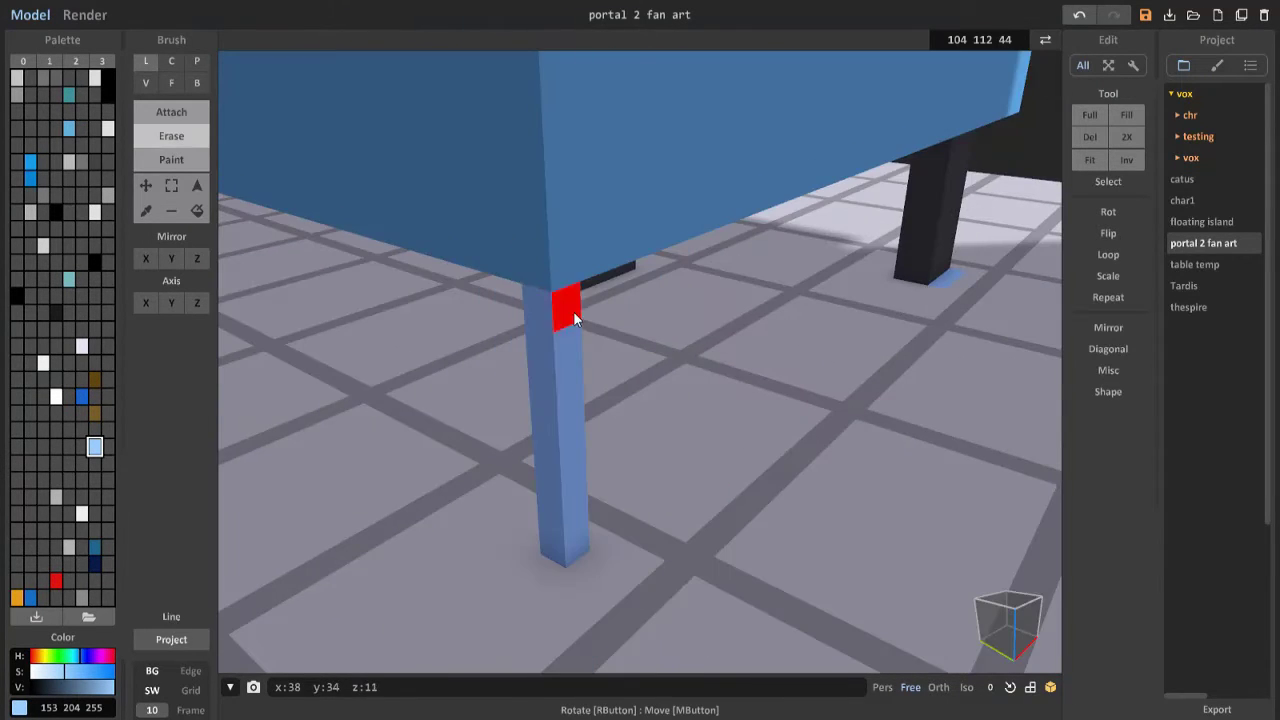
right_drag(600, 530, 494, 295)
key(ctrl+z)
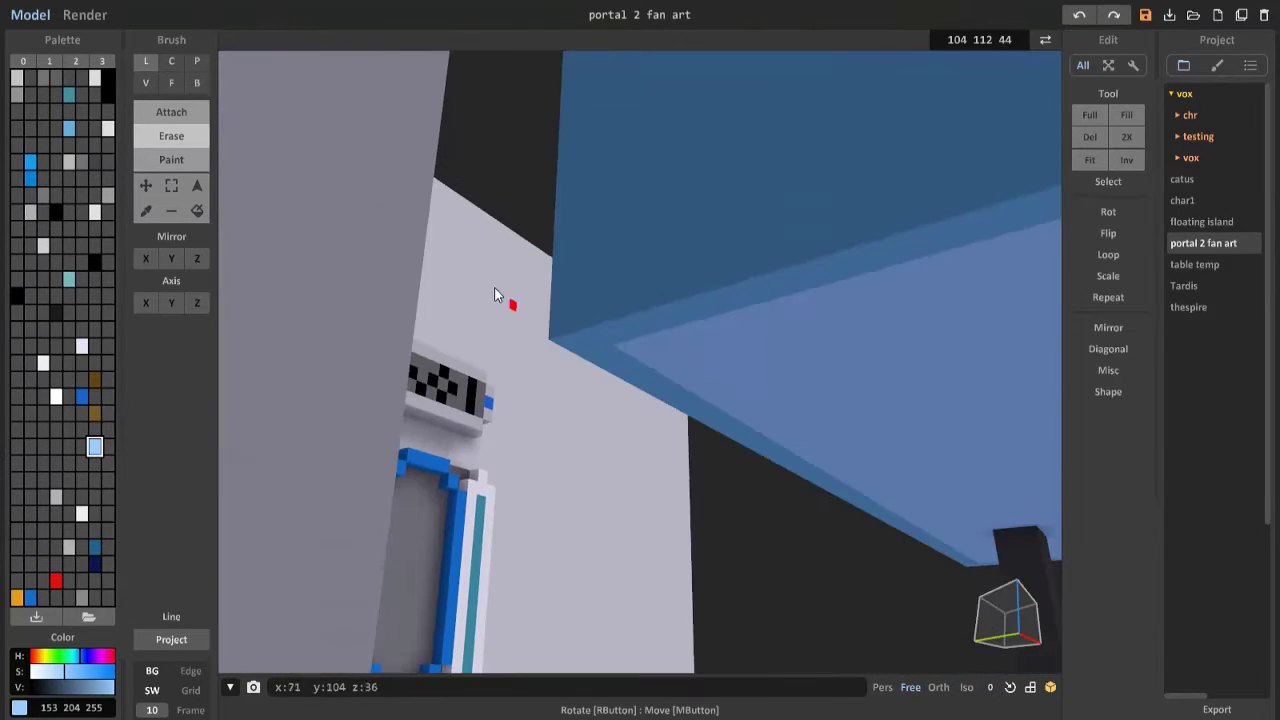
right_drag(598, 368, 563, 237)
click(563, 237)
right_drag(534, 531, 614, 240)
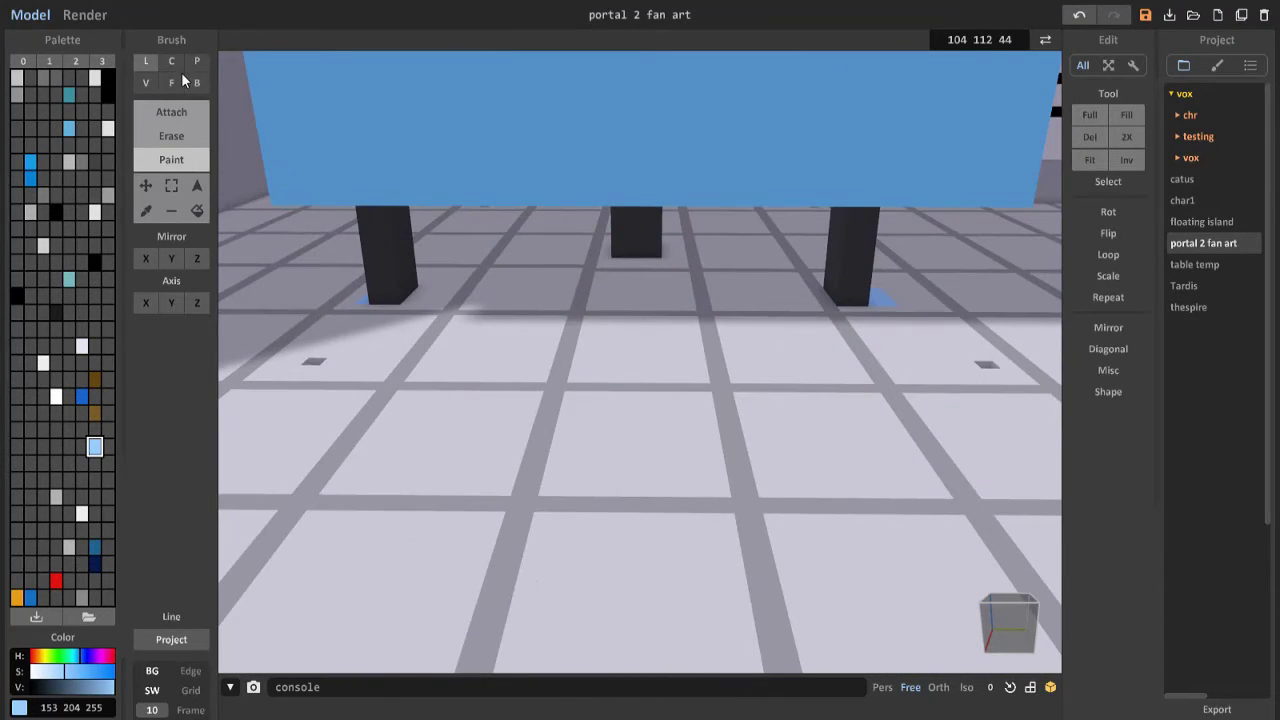
Step: Paint a light blue (153, 204, 255) rectangle on the floor beneath the blue box using the corner marks as its limits
right_drag(547, 209, 617, 473)
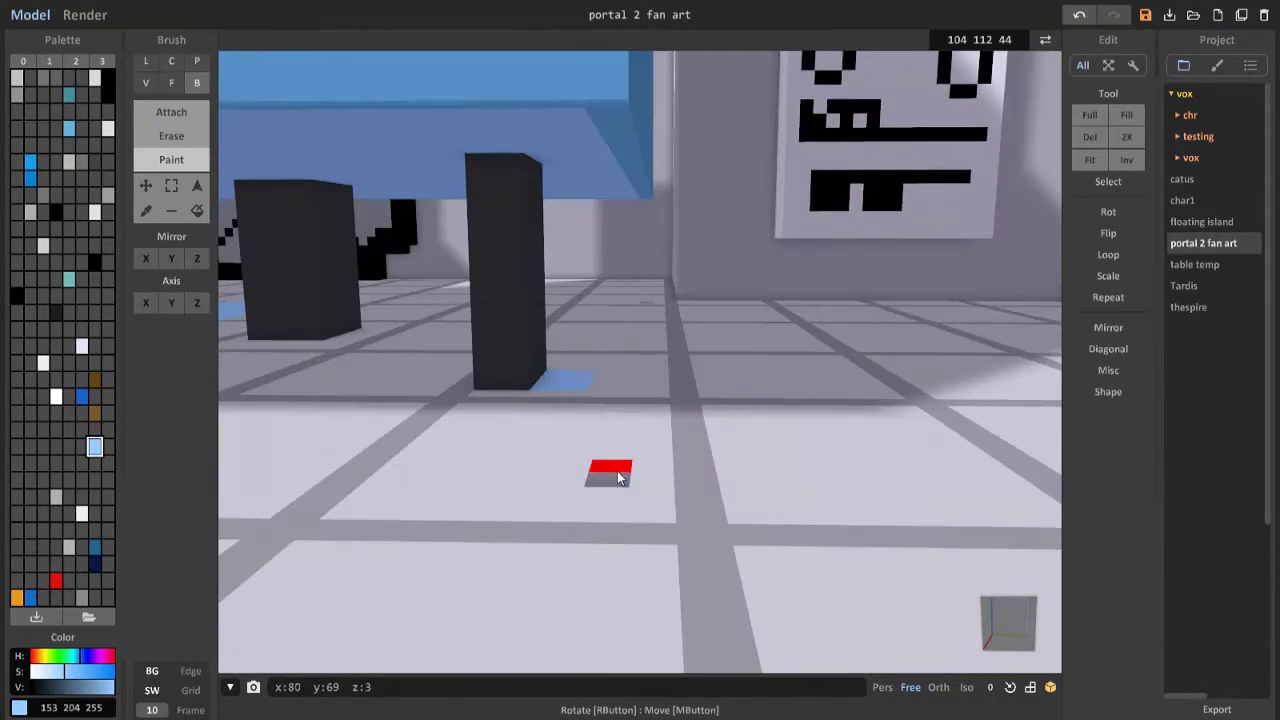
mouse_move(637, 308)
right_down()
mouse_move(674, 303)
mouse_move(820, 211)
mouse_move(790, 353)
mouse_move(749, 417)
mouse_move(877, 403)
mouse_move(720, 123)
mouse_move(673, 133)
mouse_move(1040, 351)
mouse_move(867, 285)
mouse_move(188, 141)
right_up()
key(g)
mouse_move(783, 488)
right_down()
mouse_move(597, 254)
mouse_move(646, 289)
mouse_move(700, 300)
right_up()
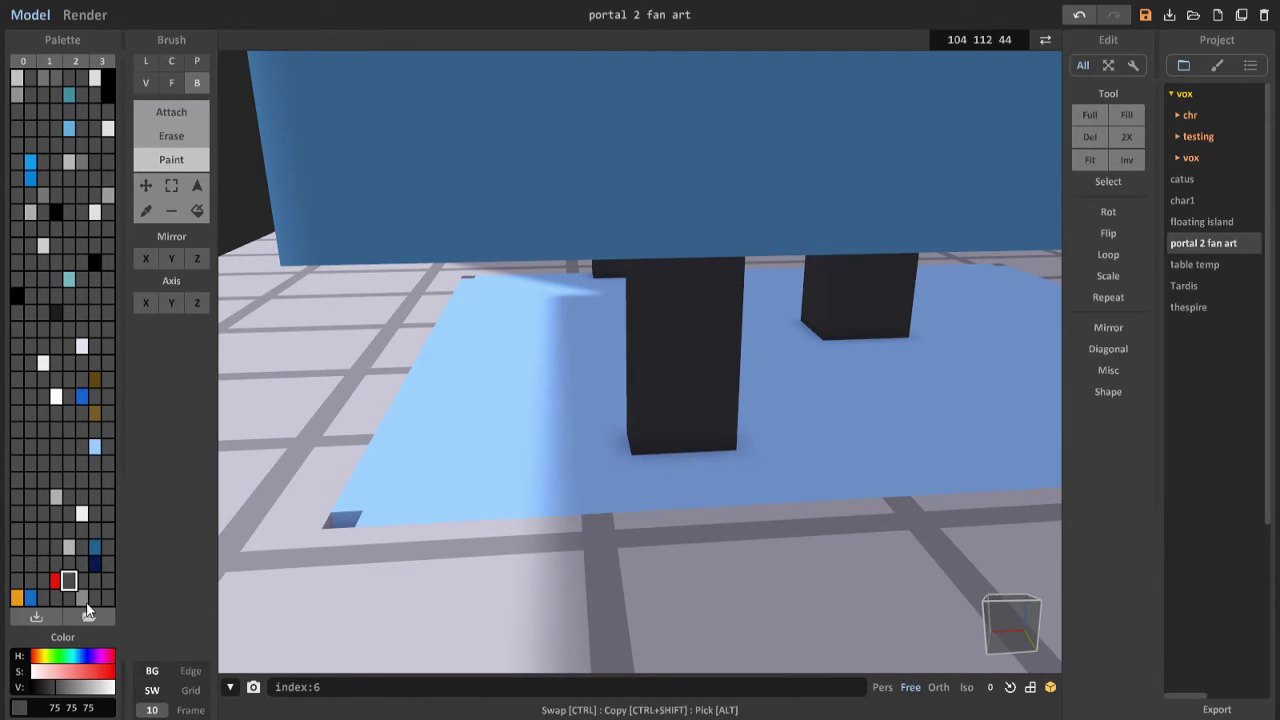
Step: Recolour the light blue floor rectangle beneath the blue box black (0, 0, 0)
key(ctrl+z)
mouse_move(560, 420)
right_down()
mouse_move(621, 365)
mouse_move(330, 350)
right_up()
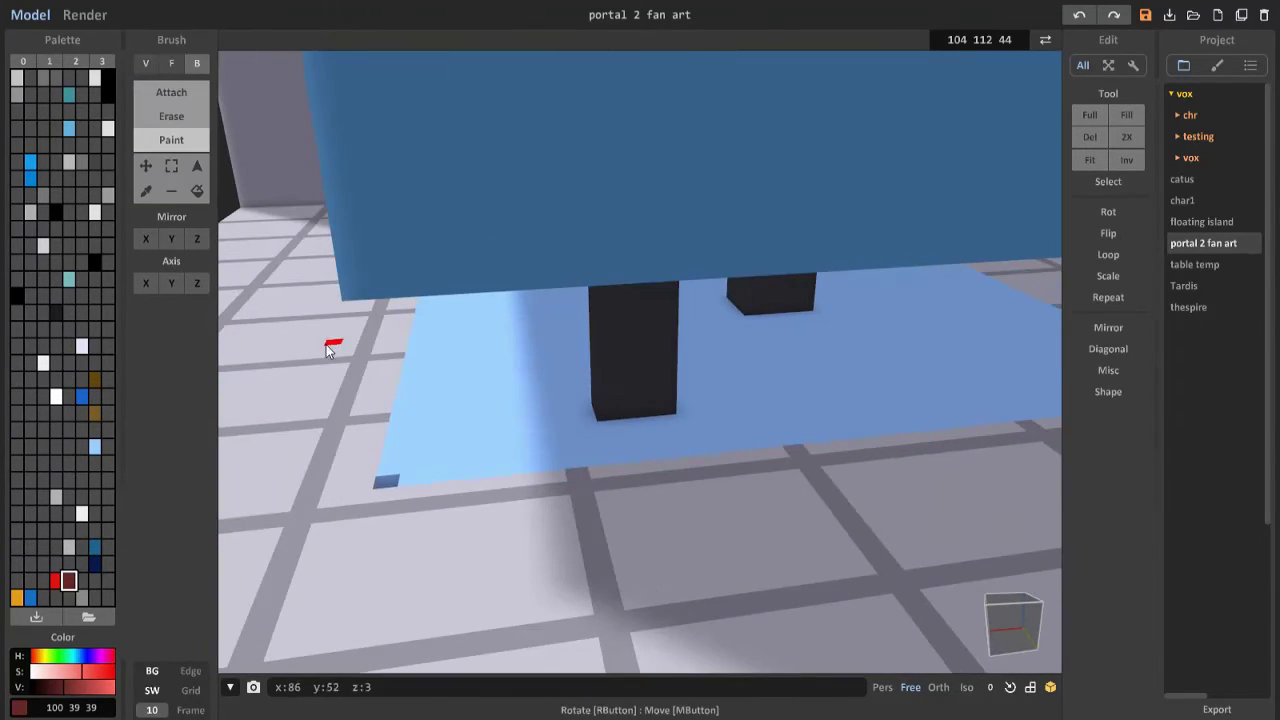
right_drag(647, 369, 480, 320)
right_drag(785, 377, 553, 305)
scroll(553, 305, down, 5)
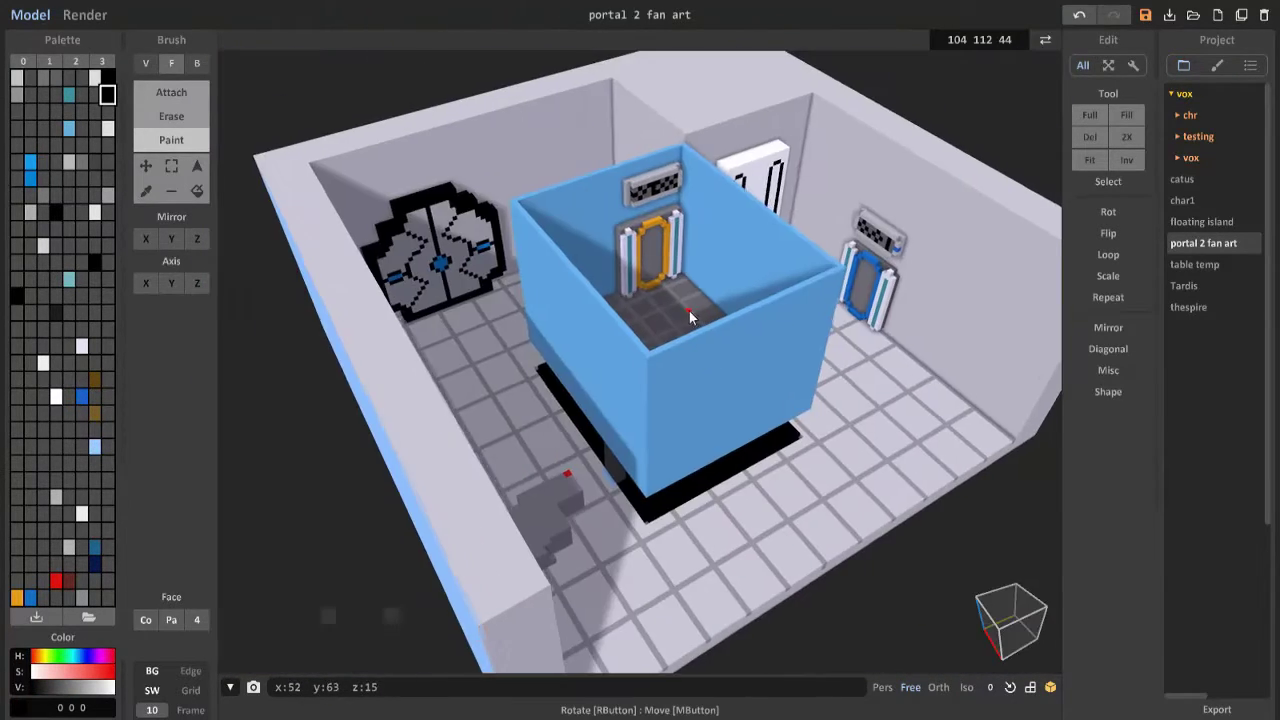
Step: Repaint the leftover light blue floor marks along the edge of the black area light grey (194, 194, 194)
scroll(689, 311, up, 10)
right_drag(689, 311, 586, 337)
alt+click(600, 353)
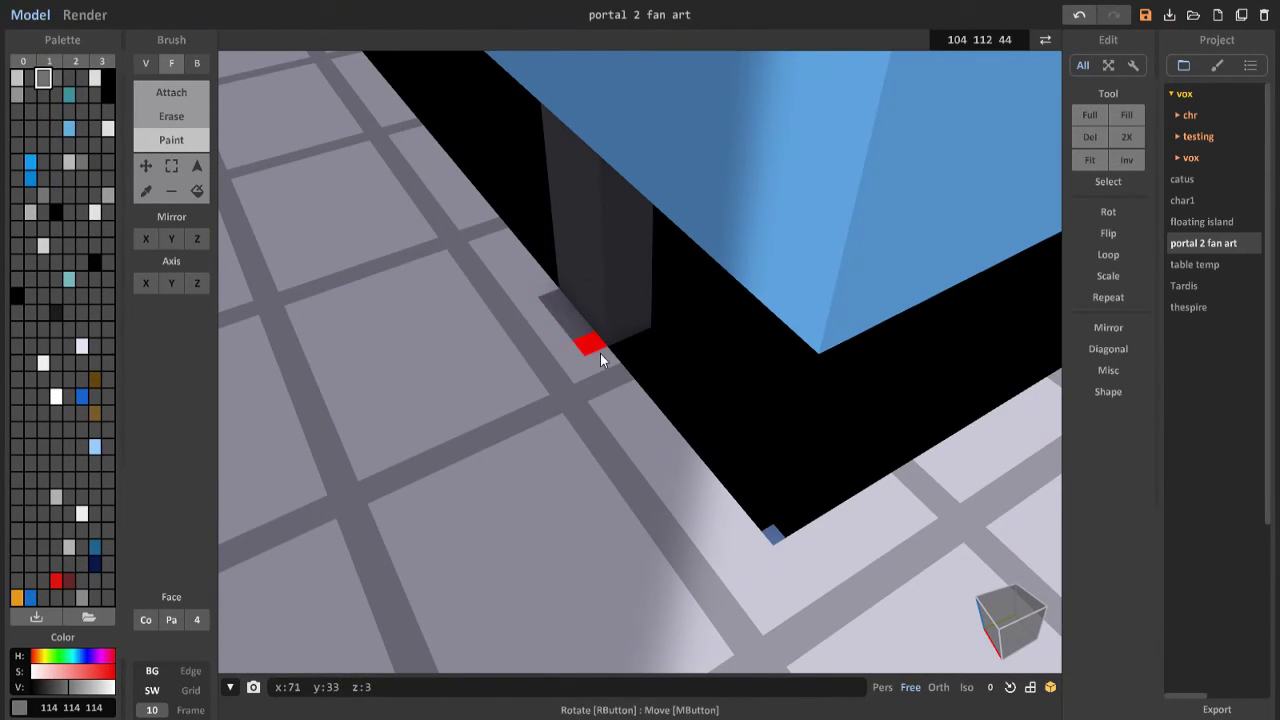
click(17, 95)
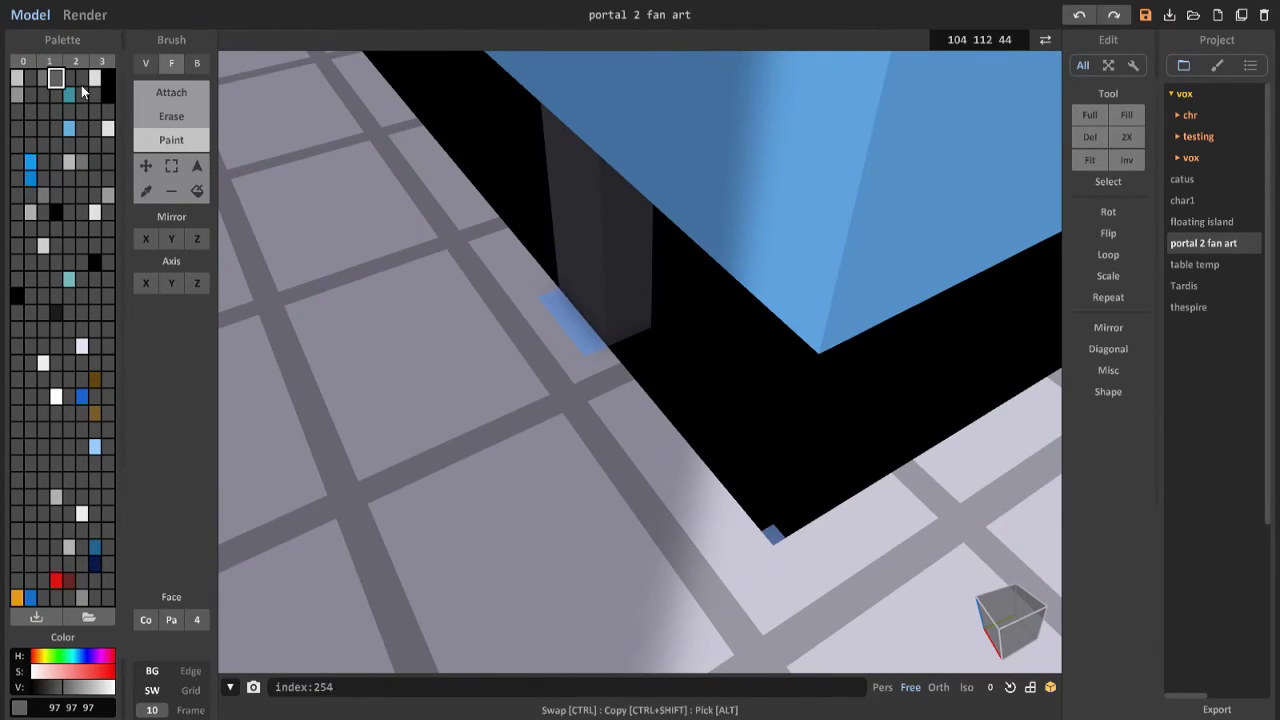
click(17, 77)
scroll(606, 404, down, 10)
right_drag(598, 401, 680, 380)
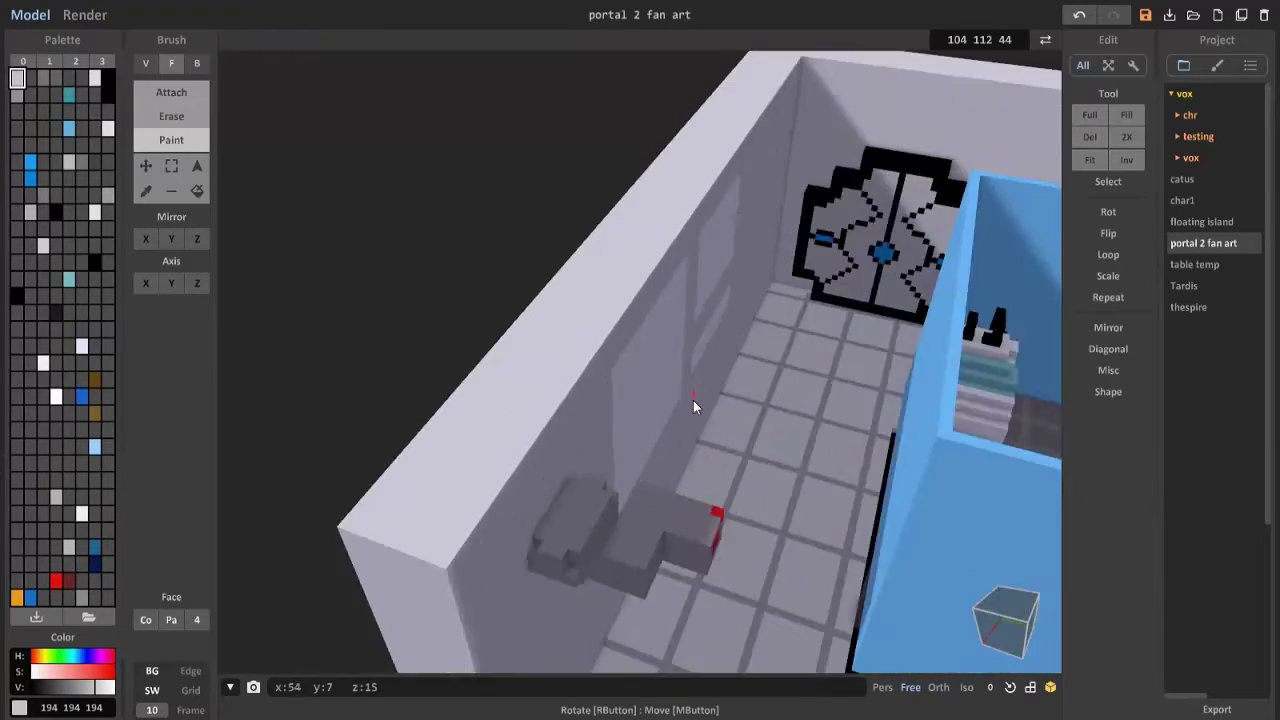
Step: Undo the last paint edit and select the off-white (225, 225, 225) palette colour of the wall panels
scroll(693, 400, up, 3)
key(ctrl+z)
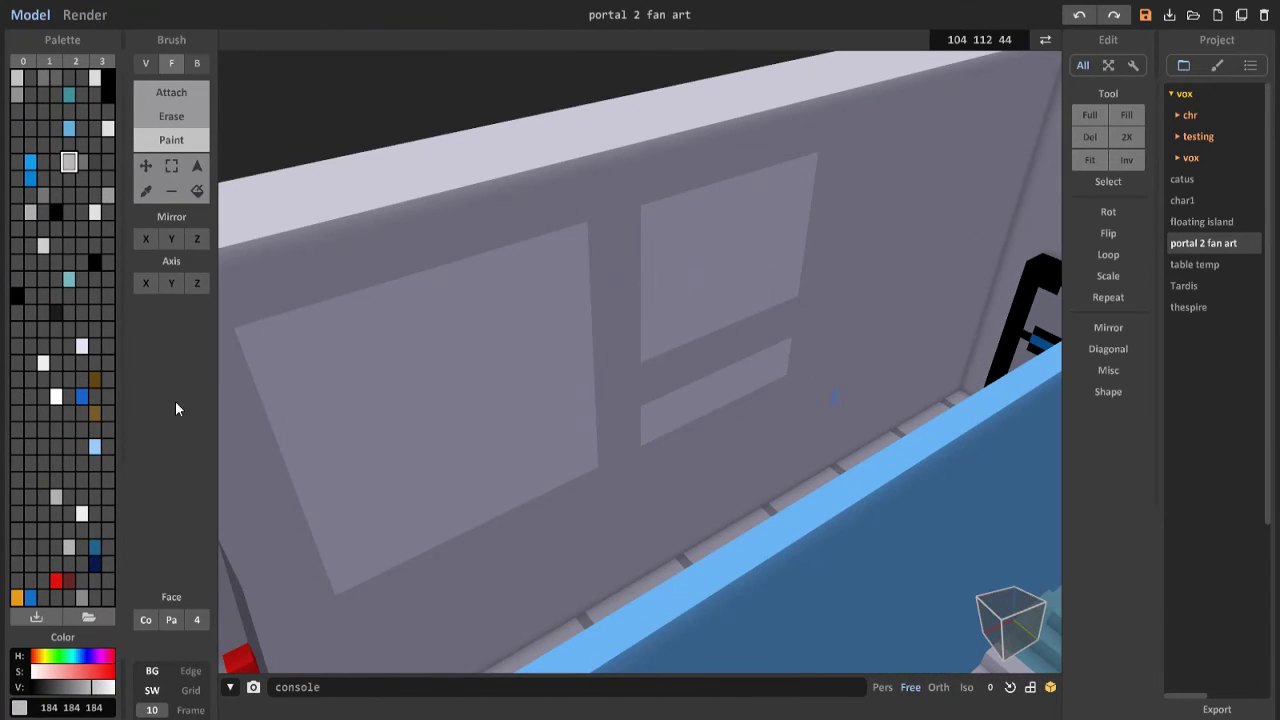
click(82, 513)
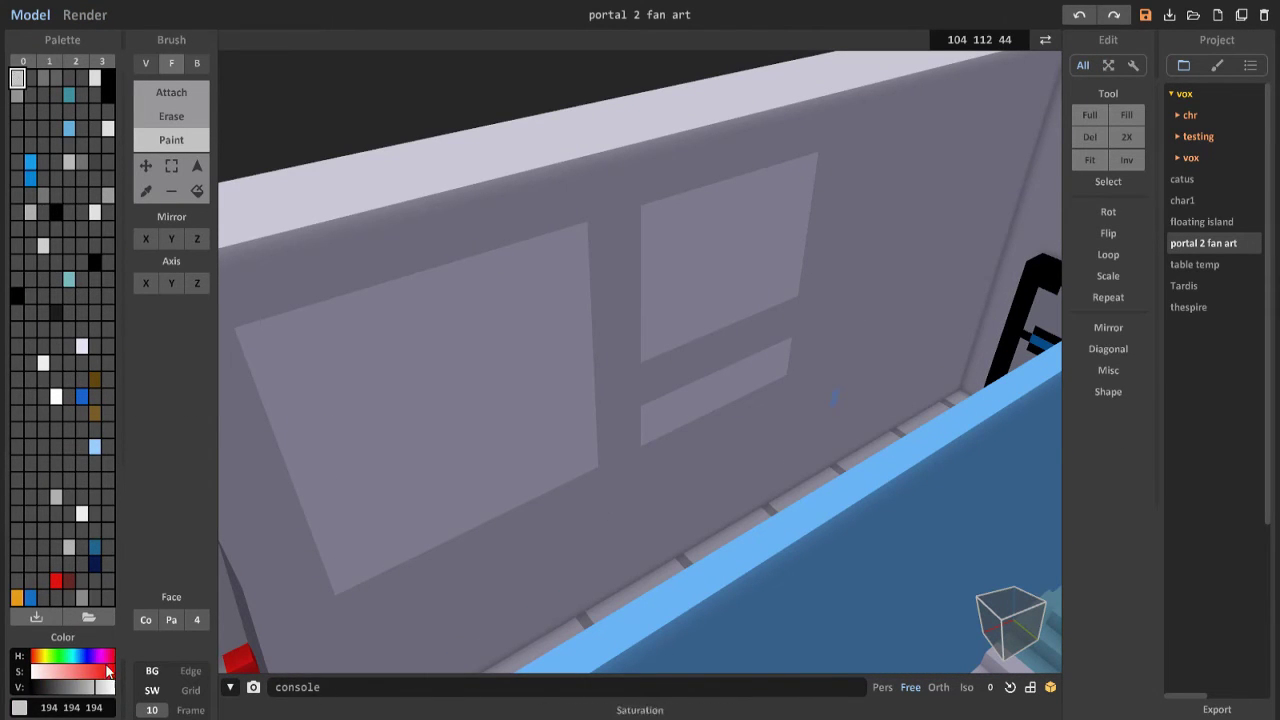
click(107, 195)
click(94, 212)
scroll(413, 480, down, 5)
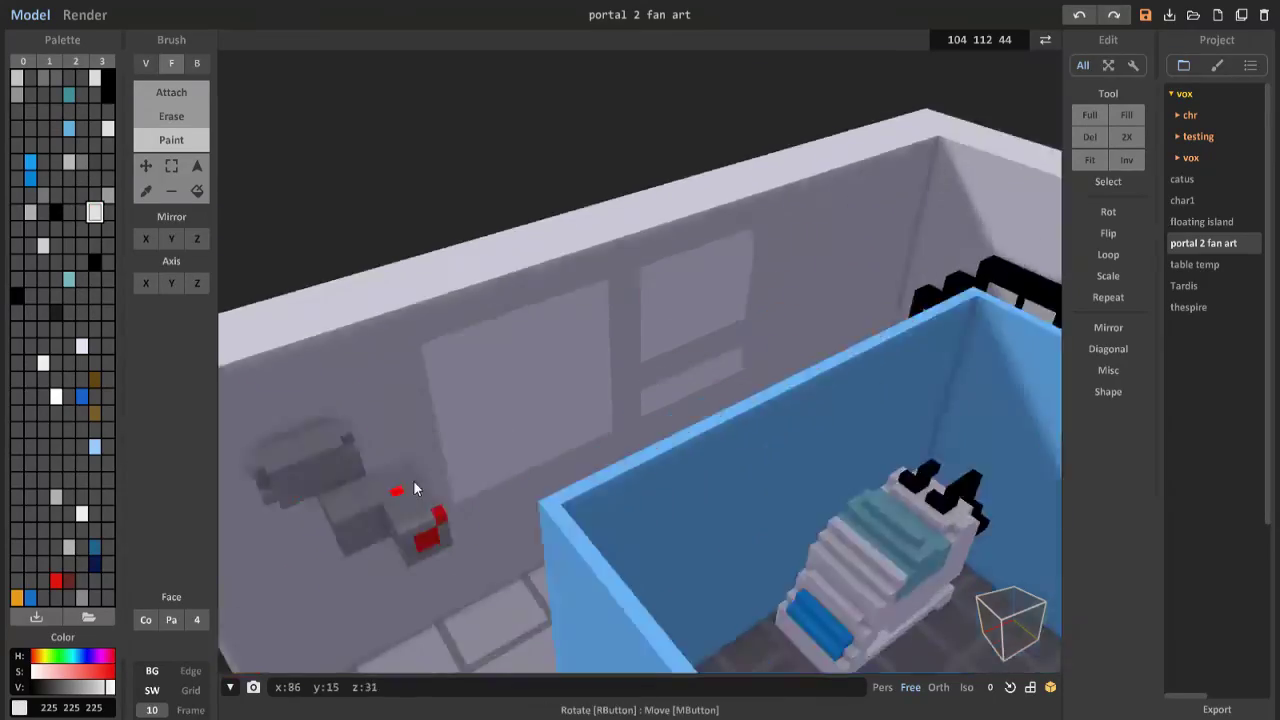
Step: Render the scene and give the off-white wall panel colour a Glass material with Rough 100
right_drag(413, 480, 785, 425)
click(85, 15)
right_drag(600, 400, 800, 380)
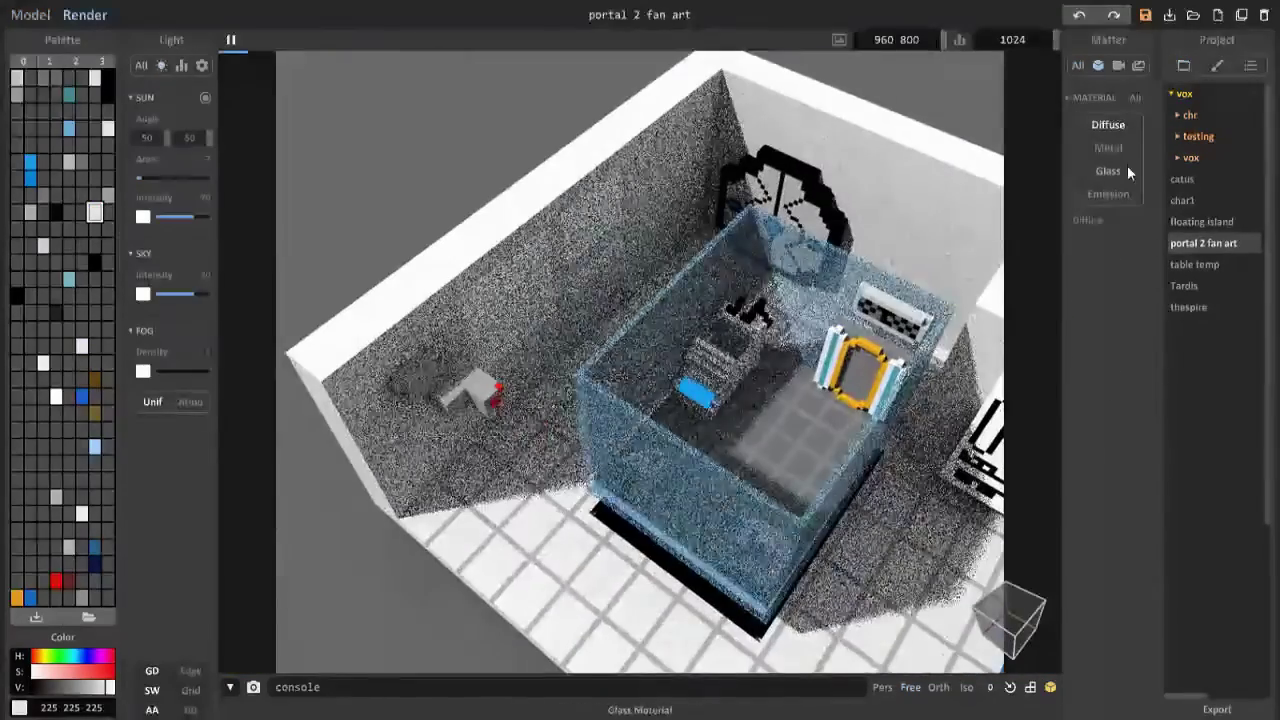
click(1108, 170)
scroll(674, 401, up, 3)
right_drag(674, 401, 886, 429)
scroll(700, 330, up, 4)
scroll(597, 343, down, 5)
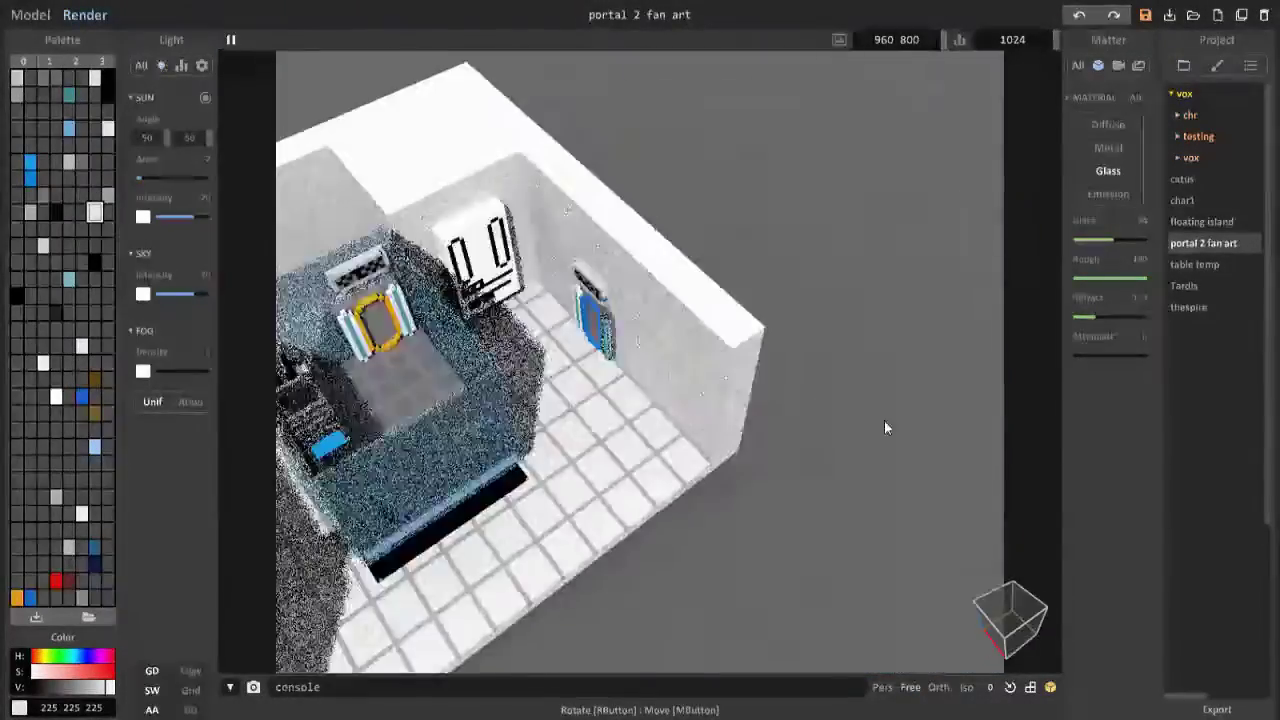
Step: Return to modelling and fill the interiors of the orange and blue portals with white (255, 255, 255)
click(30, 15)
scroll(560, 371, up, 5)
click(30, 547)
drag(63, 690, 112, 690)
scroll(600, 400, up, 3)
click(634, 486)
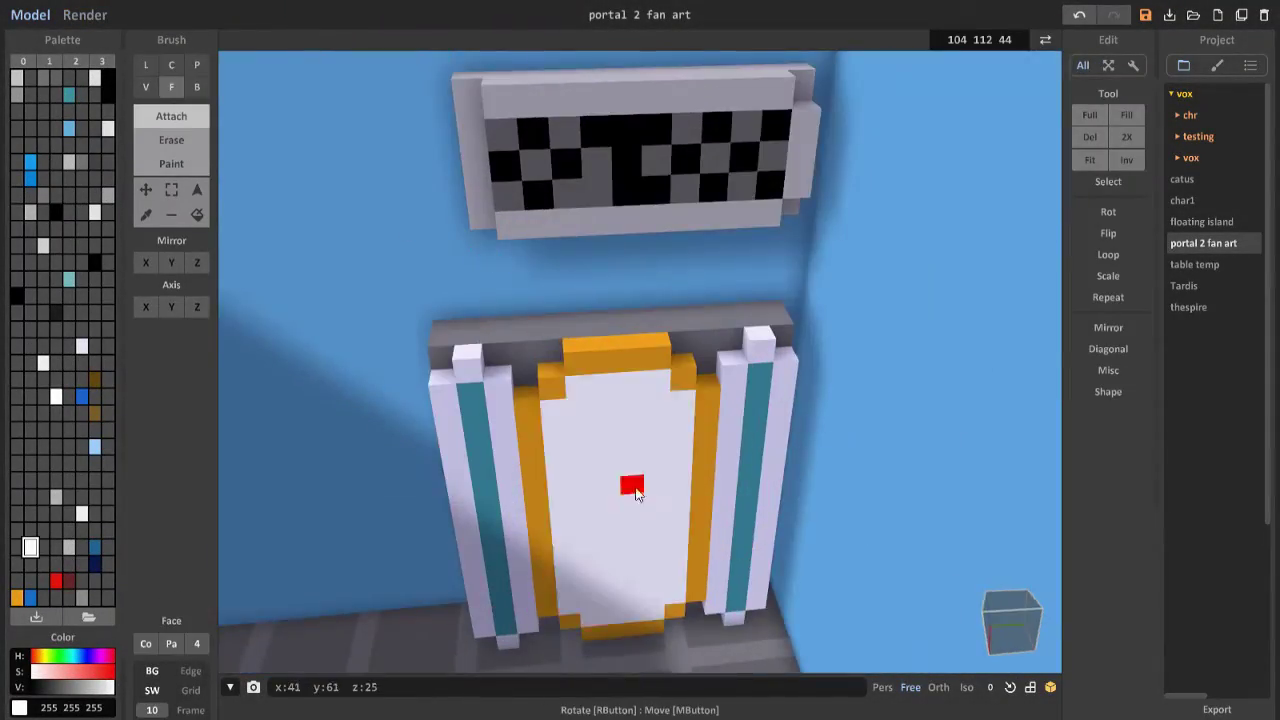
scroll(529, 454, down, 6)
Step: Render the scene and try Metal on the white portal interiors before switching them to Glass with Refract 2.0
click(85, 15)
click(1108, 147)
click(1108, 170)
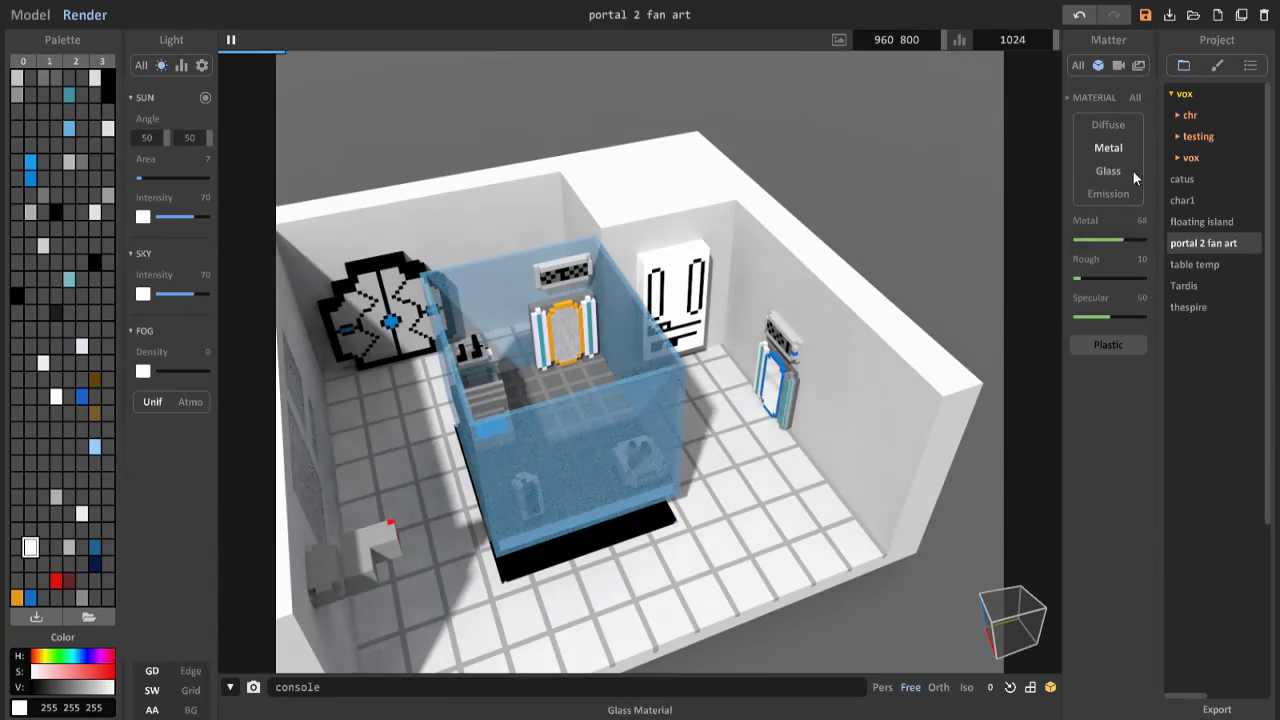
scroll(761, 318, up, 2)
scroll(761, 318, up, 2)
Step: Adjust the portal interiors' Glass material to Glass 0, Rough 64 and Attenuate 66, comparing it with Metal
drag(1119, 240, 1147, 240)
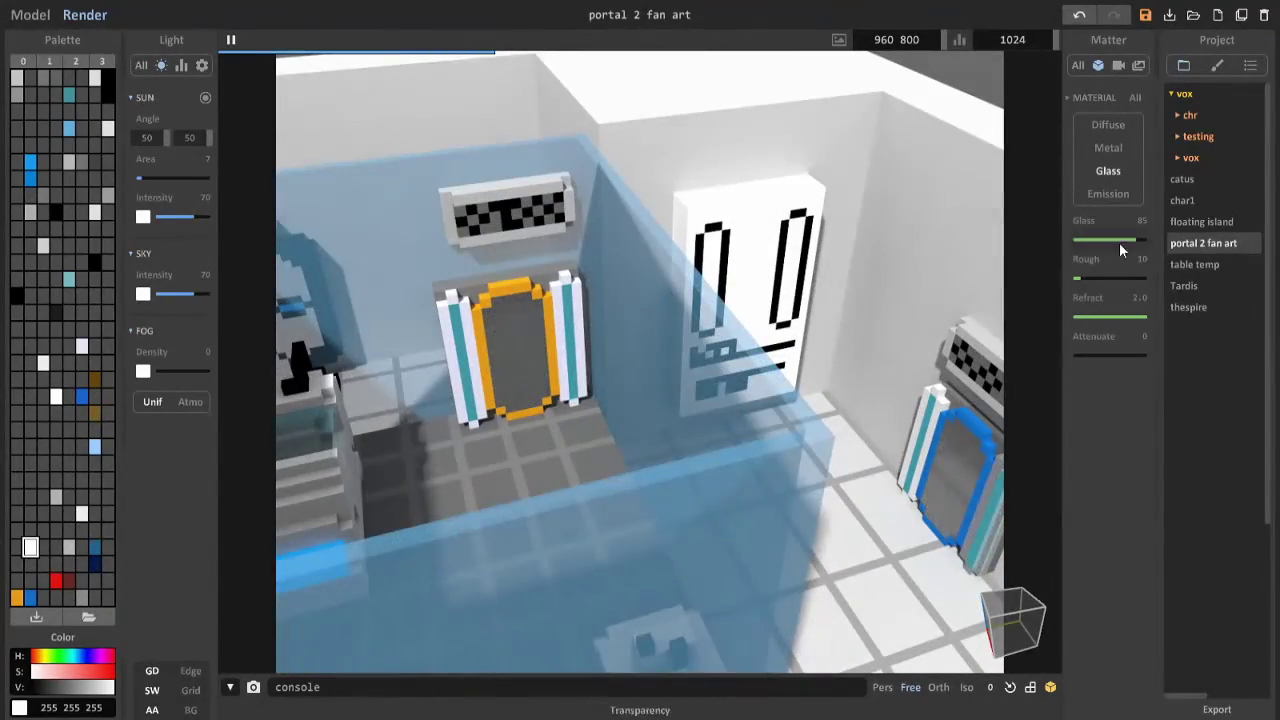
click(1107, 278)
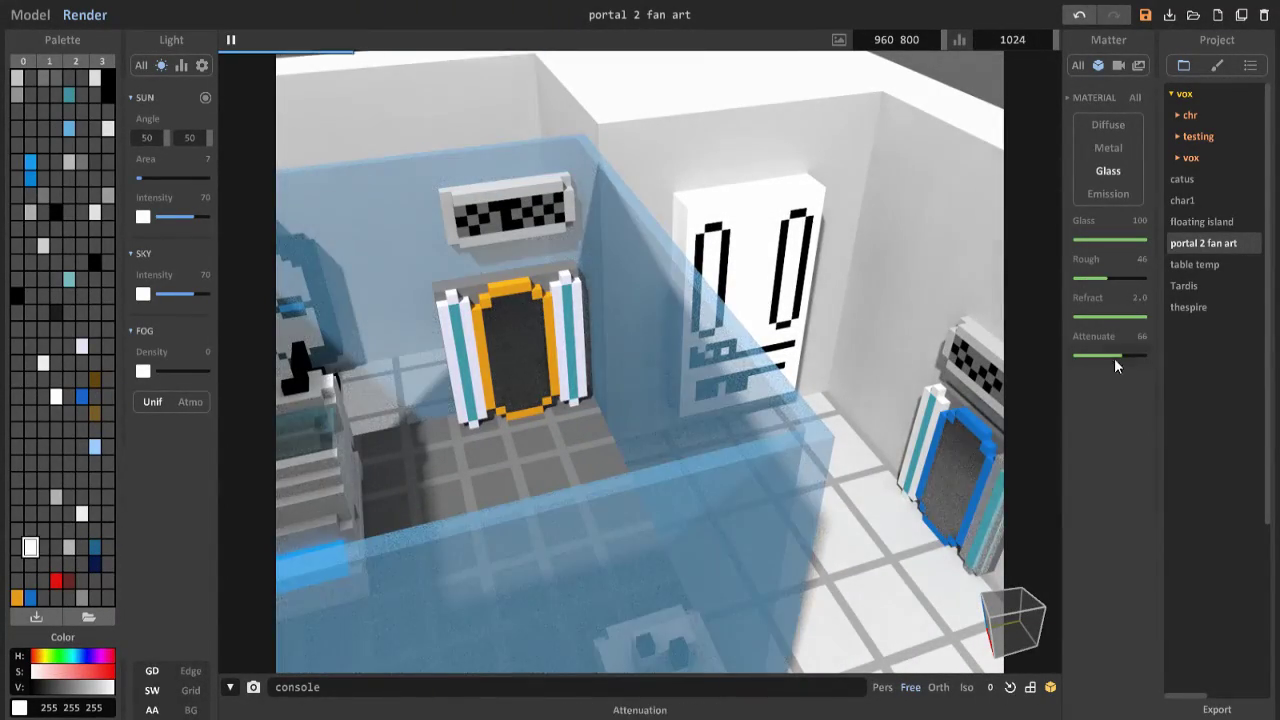
click(1108, 147)
click(1108, 170)
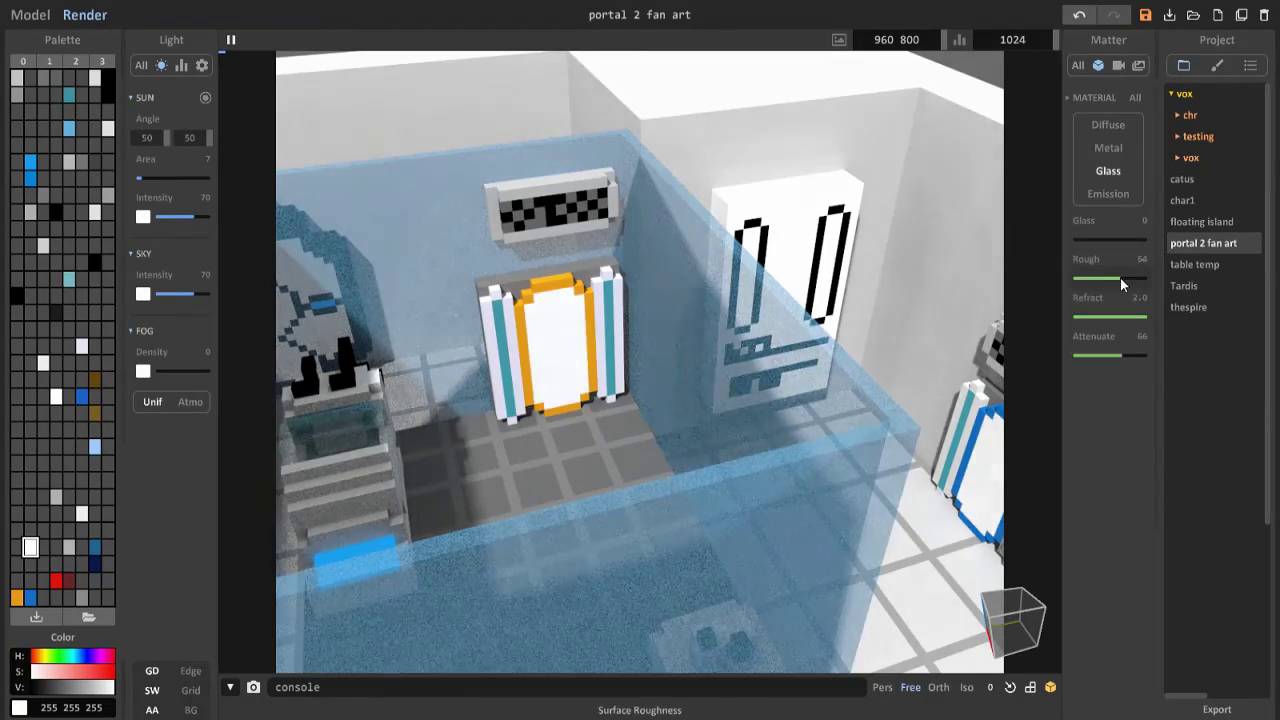